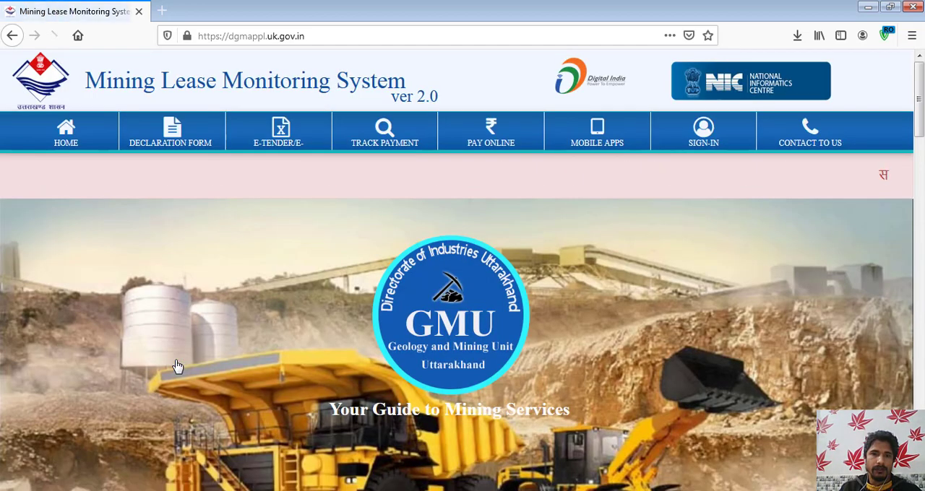
- Sign in to the Mining Lease Monitoring System with the login ID, login password and captcha code, and dismiss the save-login prompt
left_click(704, 143)
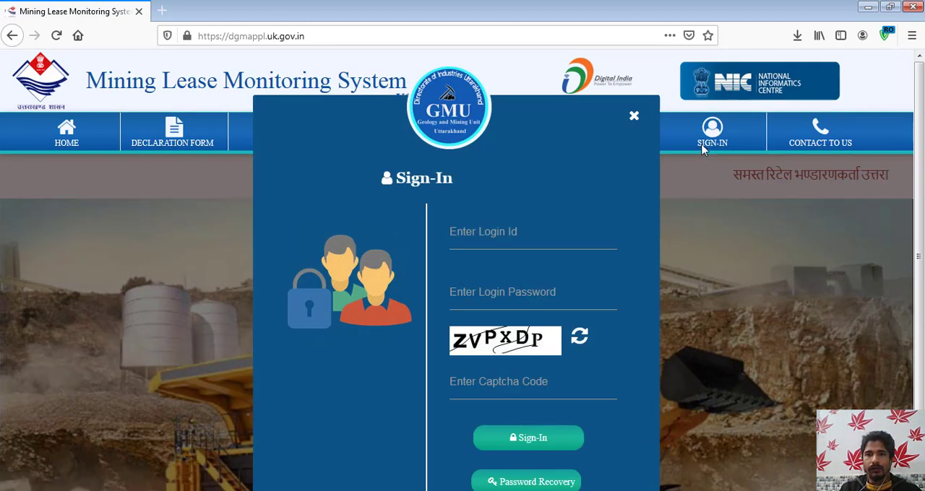
left_click(512, 237)
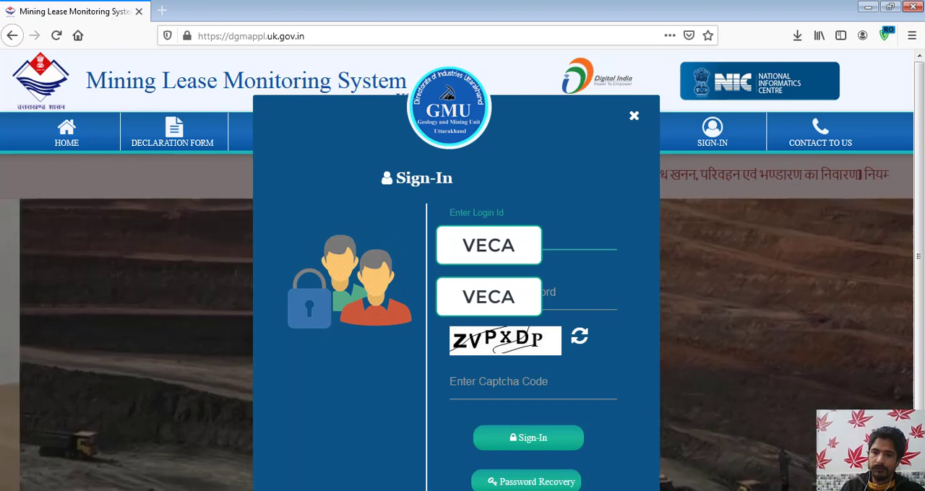
left_click(508, 297)
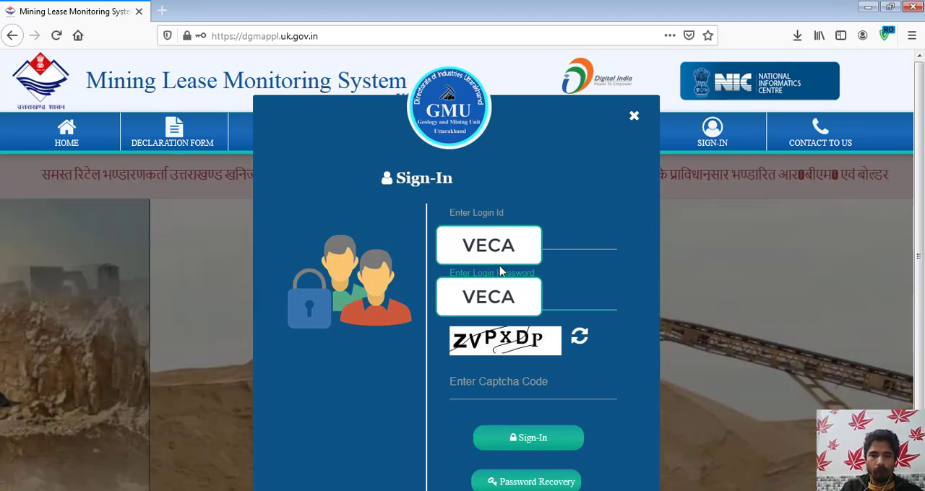
key("Tab")
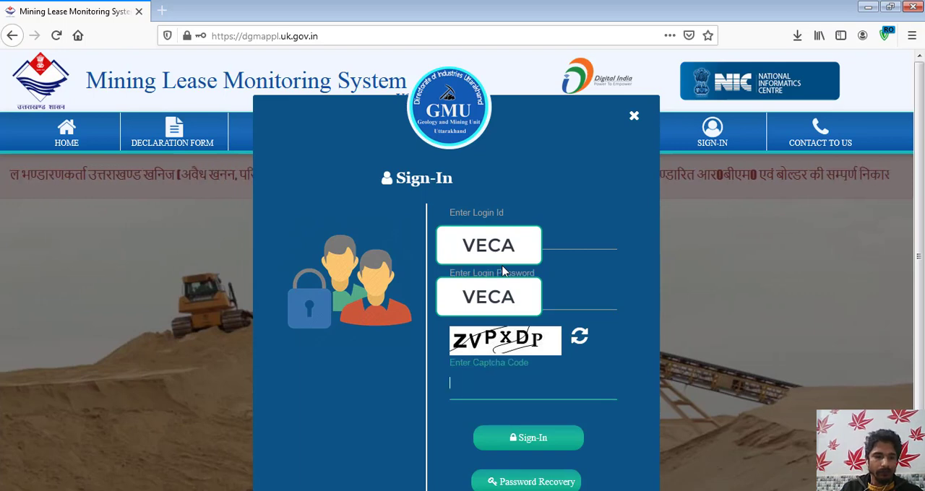
type("ZVP")
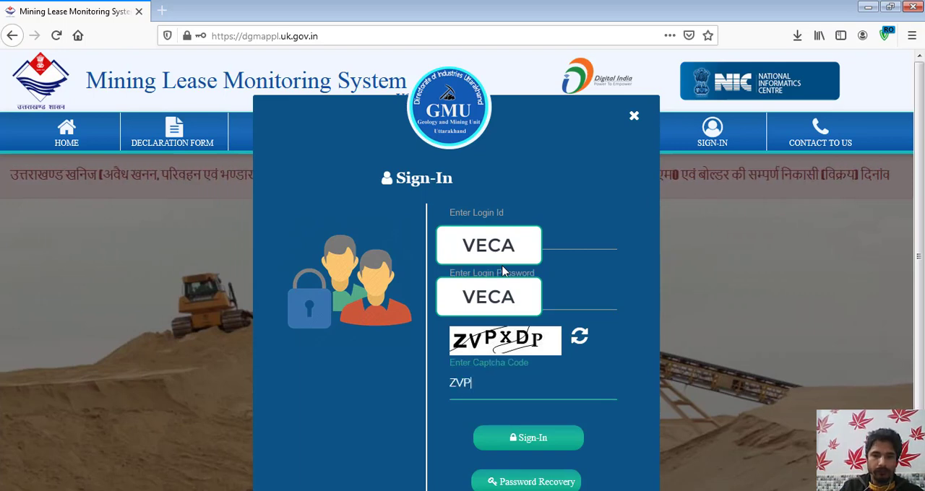
type("XDP")
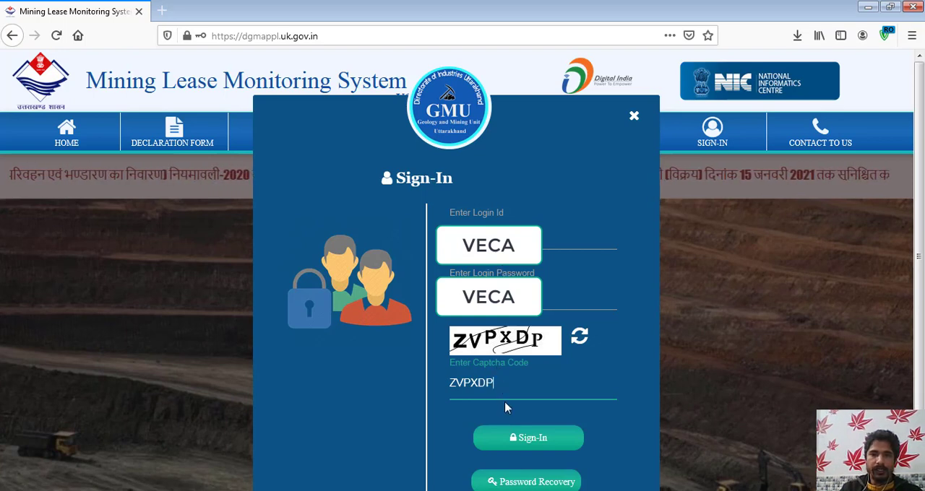
left_click(515, 440)
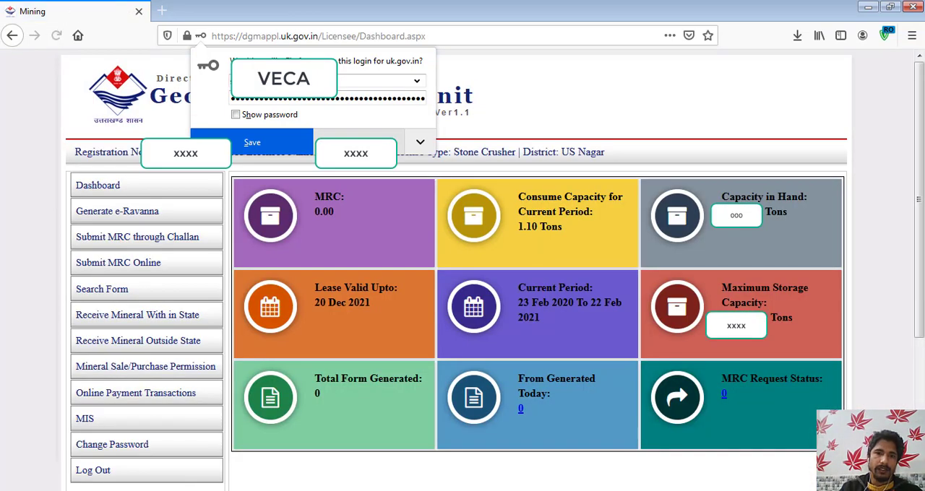
left_click(407, 133)
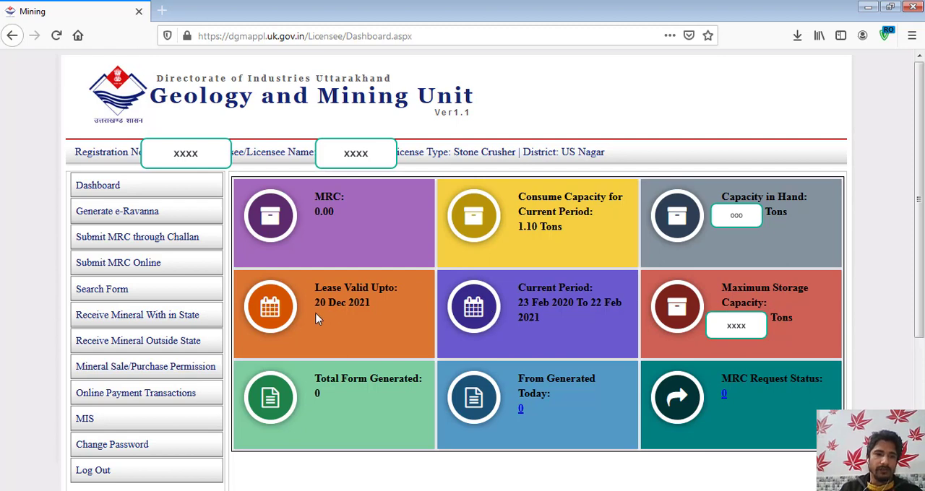
- View the Mineral Sale/Purchase Permission list, and open the MIS Dealer Sale/Purchase Report form
left_click(182, 375)
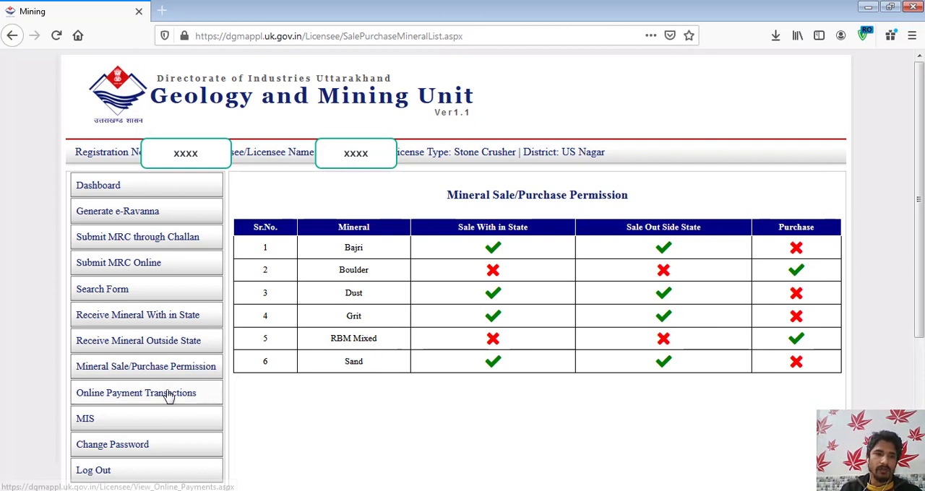
left_click(85, 424)
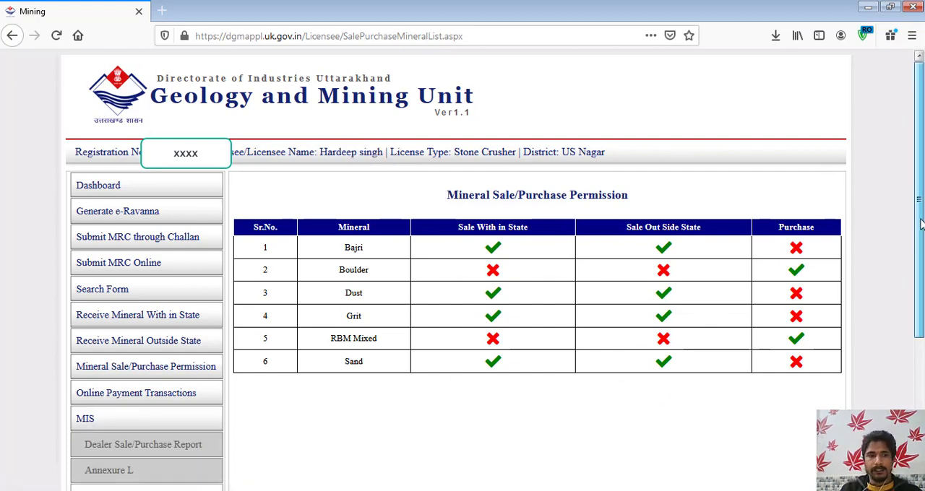
scroll(486, 339, "down", 3)
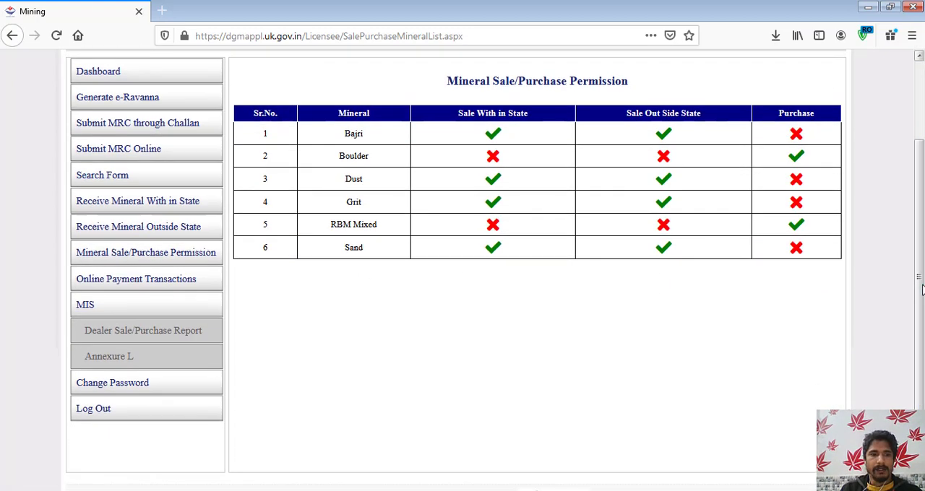
left_click(164, 338)
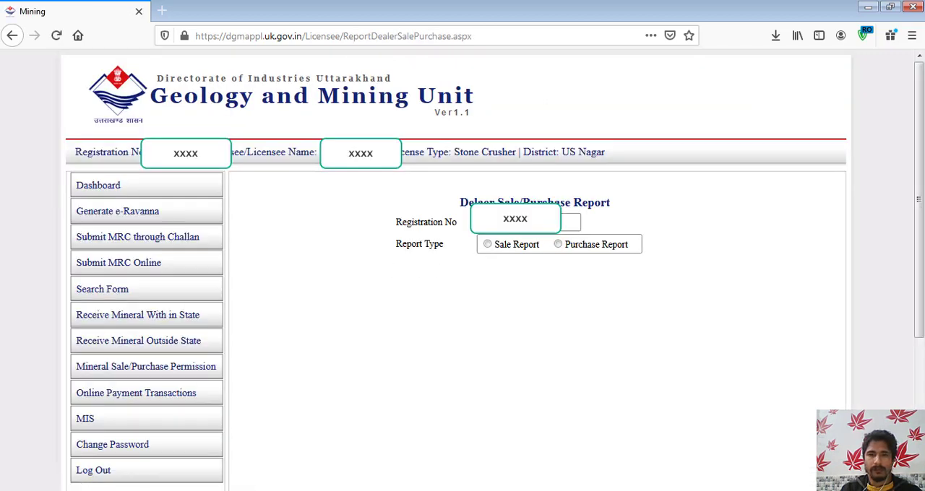
- Set the report type to Purchase Report for the specific period from 01/01/2021 to 07/02/2021
left_click(559, 245)
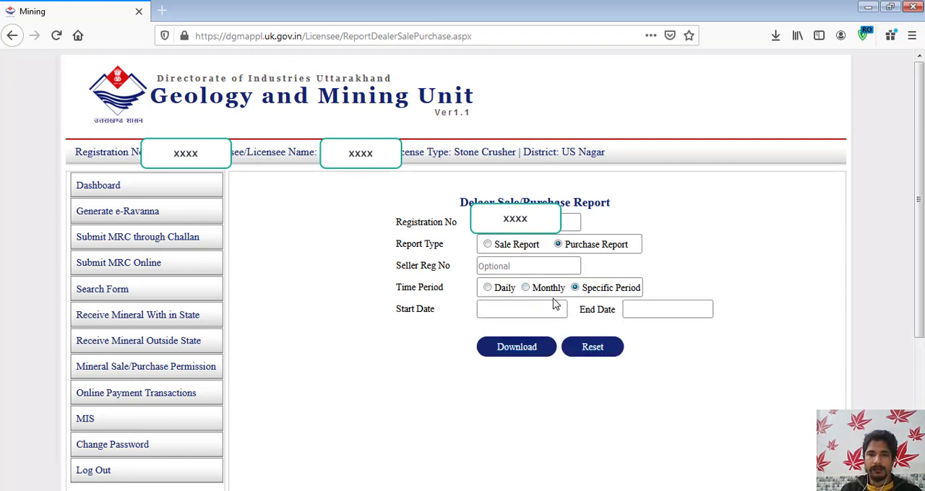
left_click(524, 310)
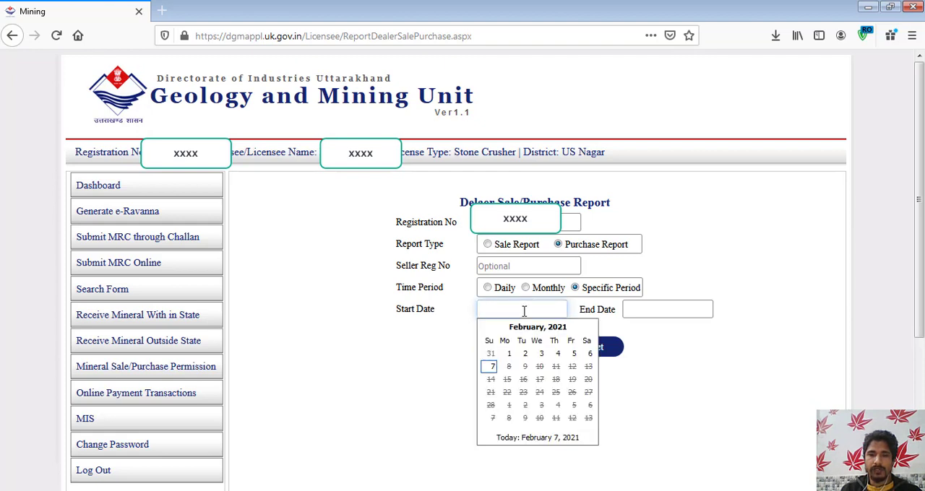
left_click(485, 330)
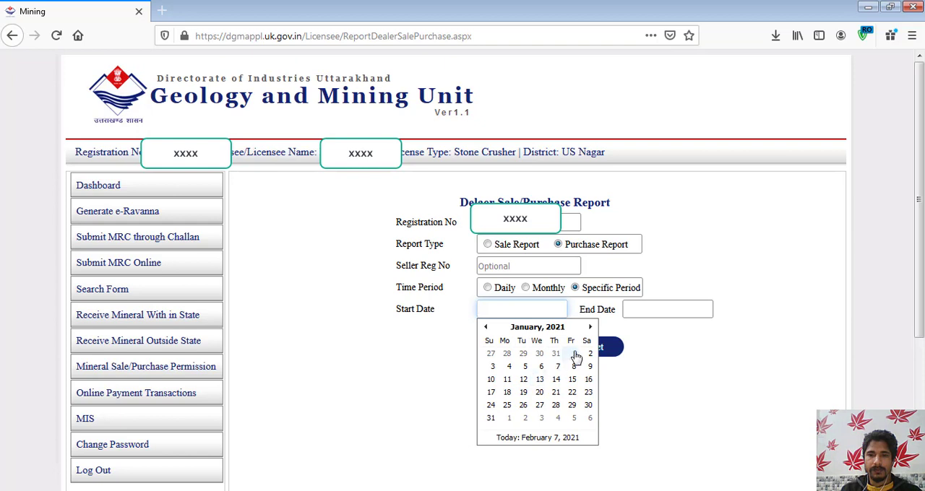
left_click(575, 355)
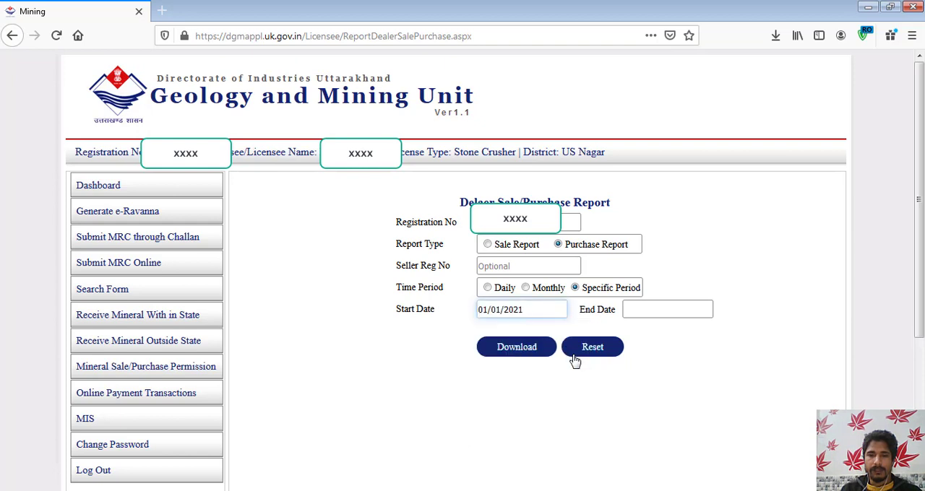
left_click(639, 309)
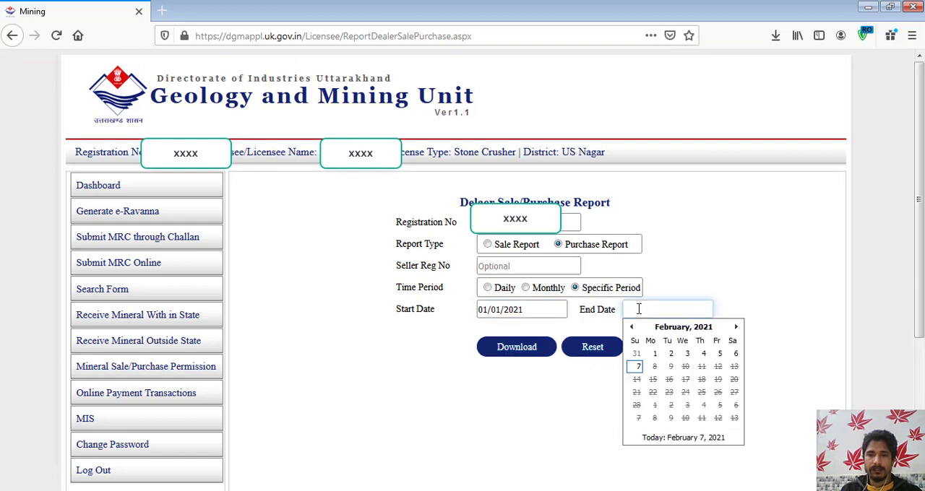
left_click(638, 366)
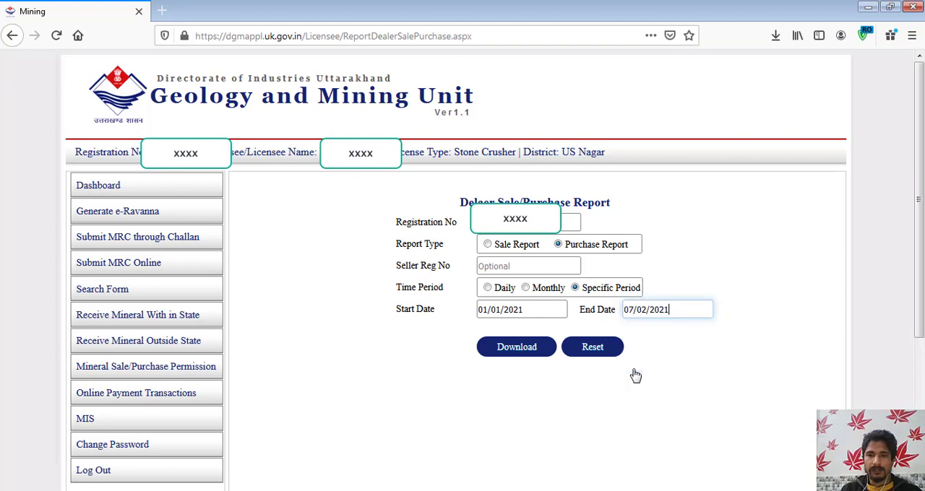
- Download the dealer purchase report and save the PDF file to the computer
left_click(517, 350)
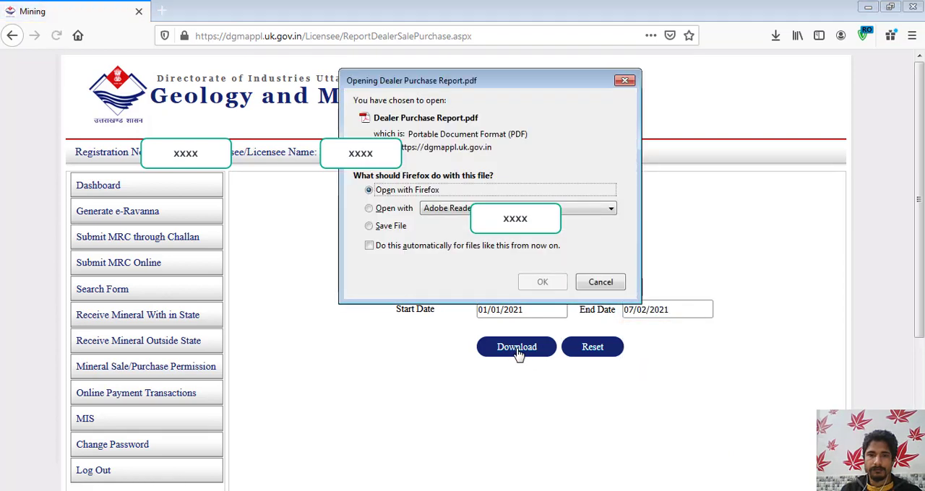
left_click(369, 227)
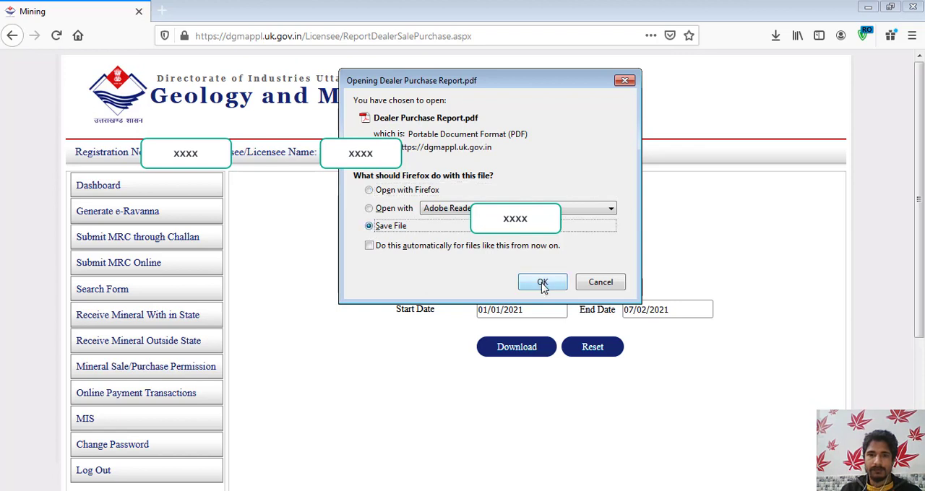
left_click(542, 284)
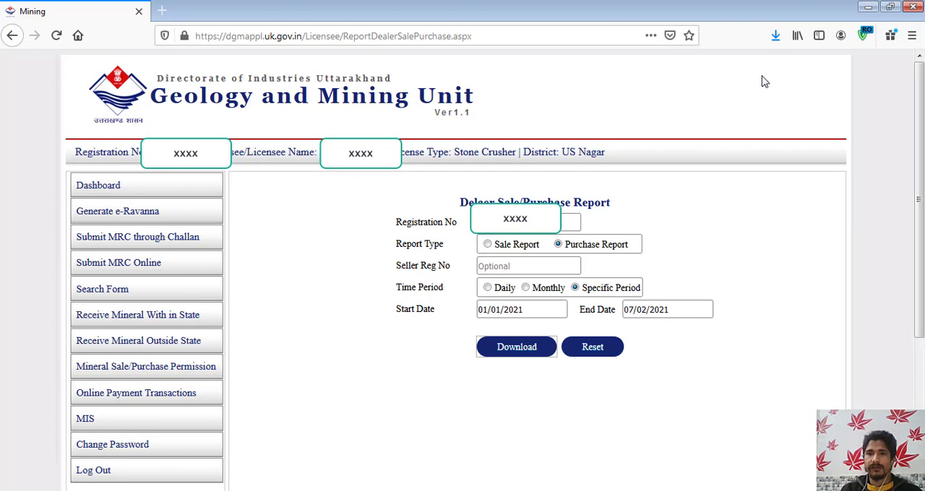
- Open the downloaded Dealer Purchase Report.pdf and review its entries through to the grand total on the last page
left_click(775, 36)
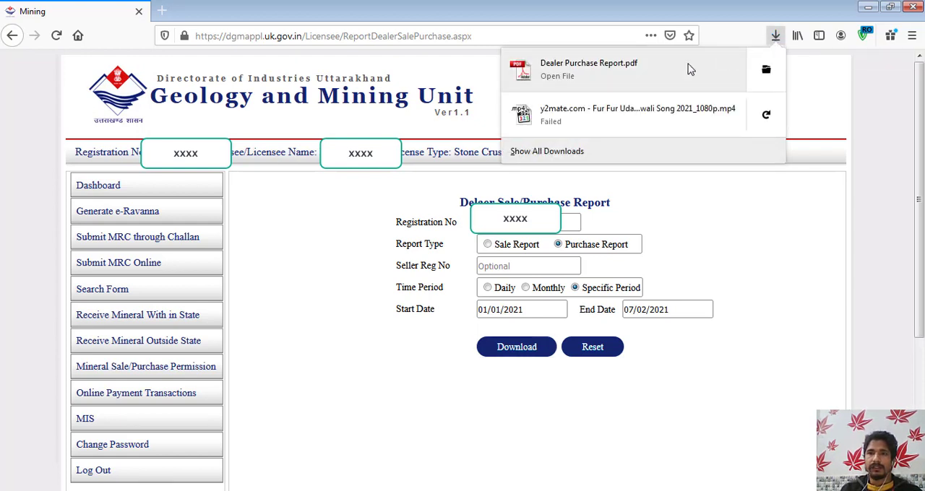
left_click(590, 70)
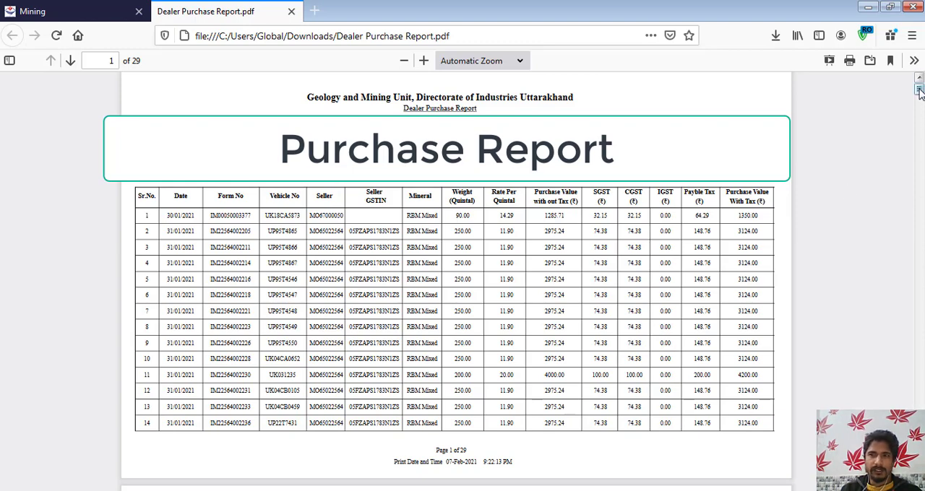
left_click_drag(919, 90, 919, 437)
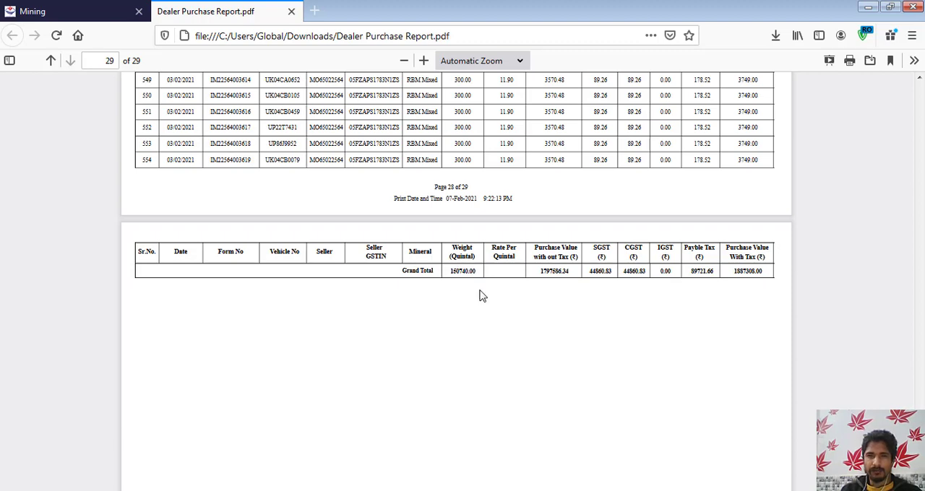
- Switch to the "single gst rate data" workbook in Excel and compare the purchase report data on Sheet2 with the template on Sheet1
key("alt+Tab")
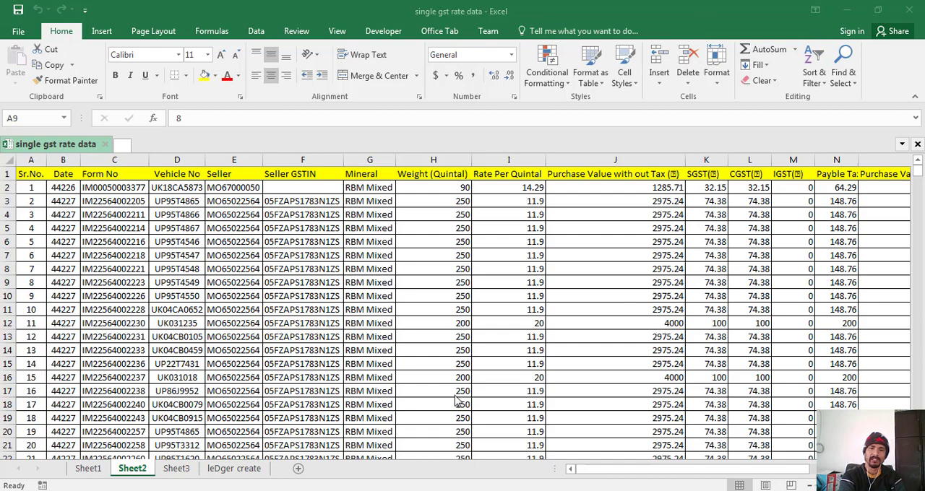
key("ctrl+Page_Up")
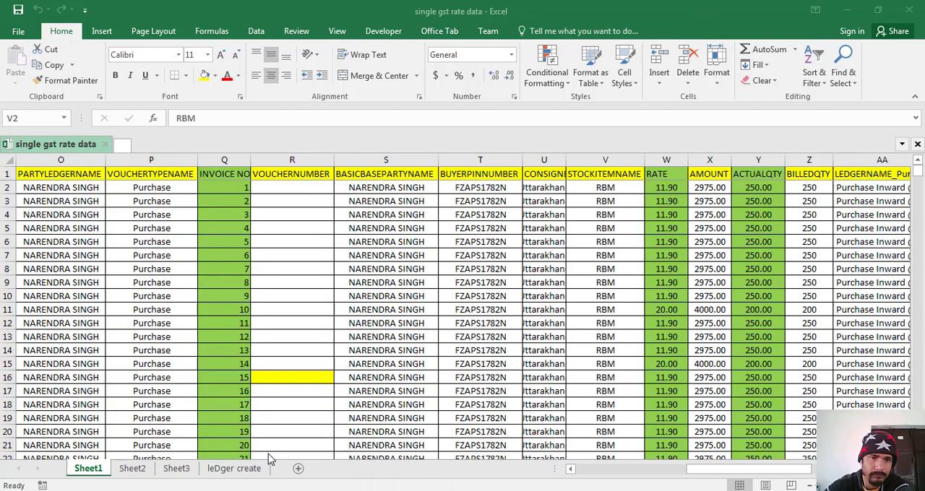
left_click(132, 469)
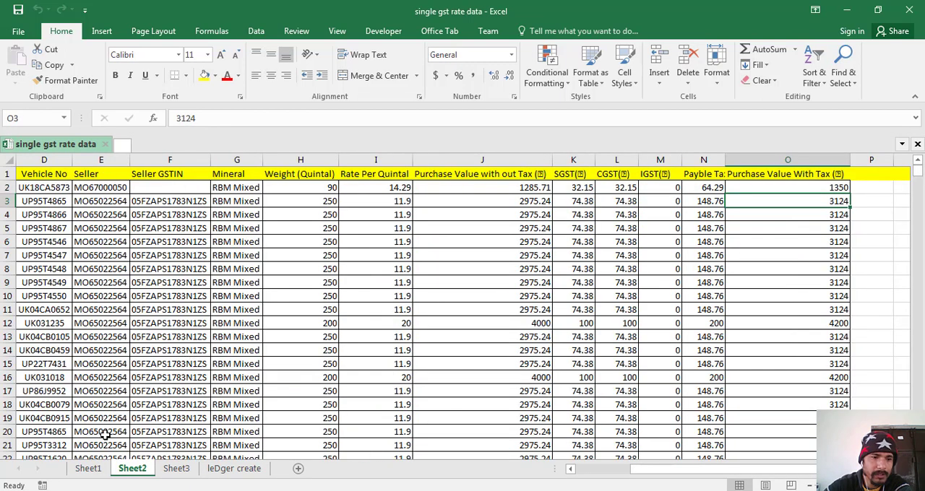
left_click(91, 470)
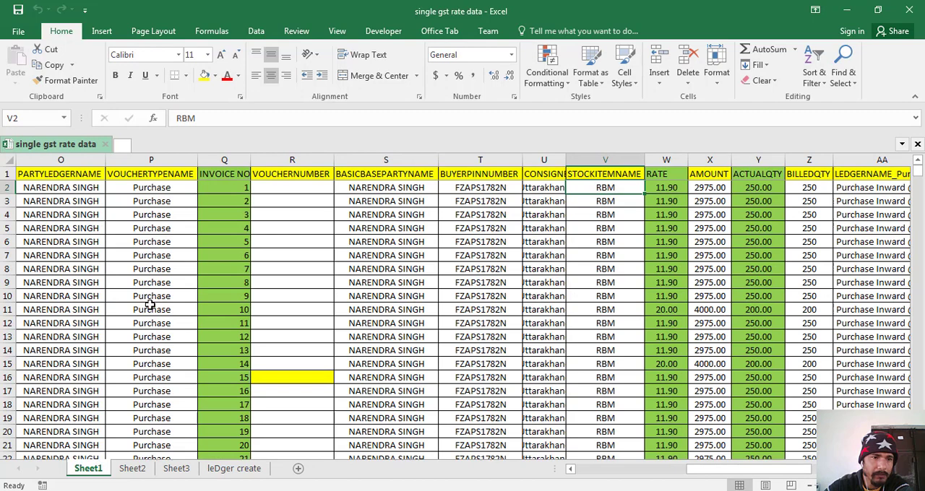
- Examine row 2 of the Sheet1 template, covering the party ledger, voucher type, consignee state, CGST ledger and invoice number columns
left_click(77, 190)
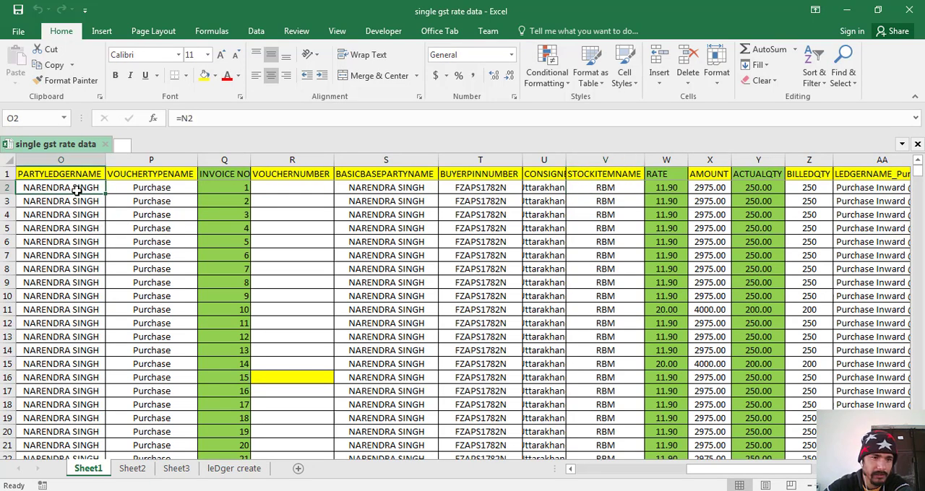
left_click(134, 189)
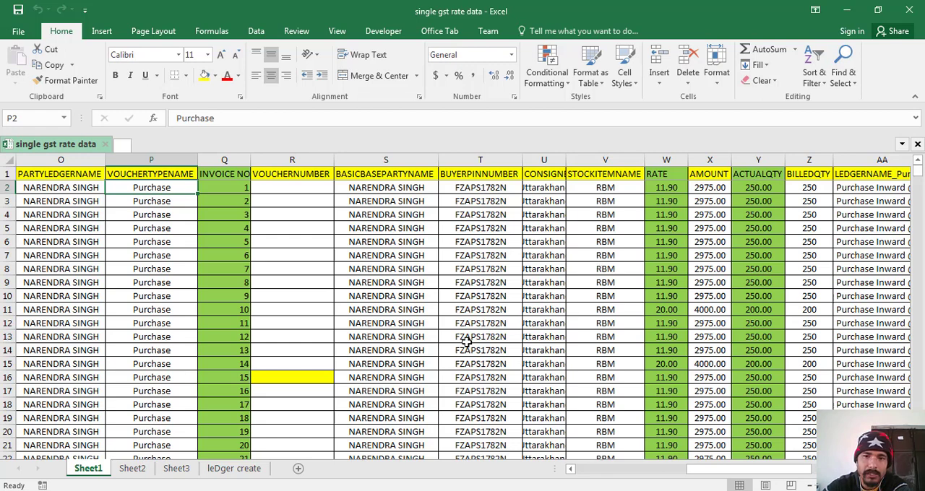
left_click(543, 187)
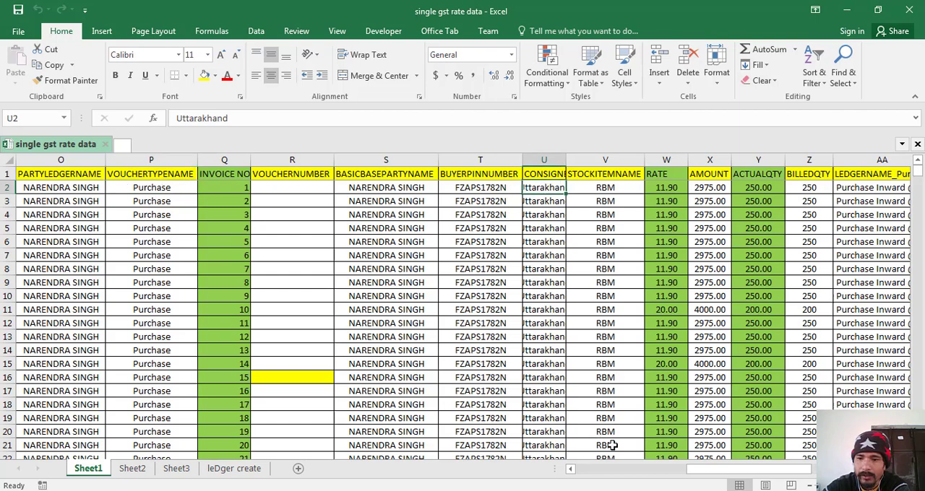
left_click_drag(711, 471, 737, 470)
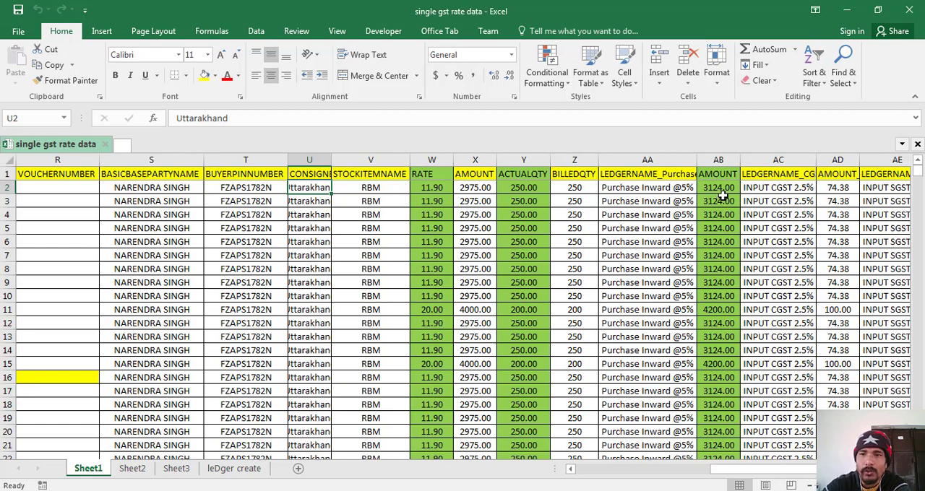
left_click(774, 190)
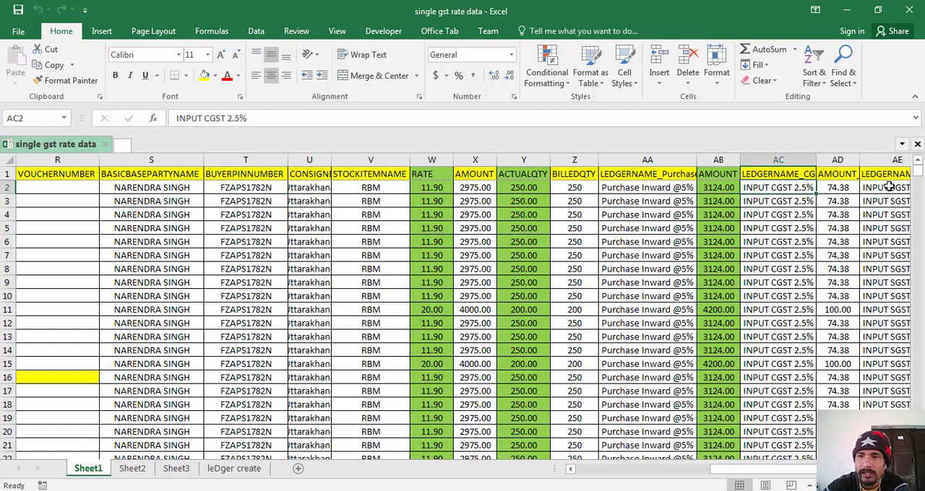
left_click_drag(744, 471, 770, 472)
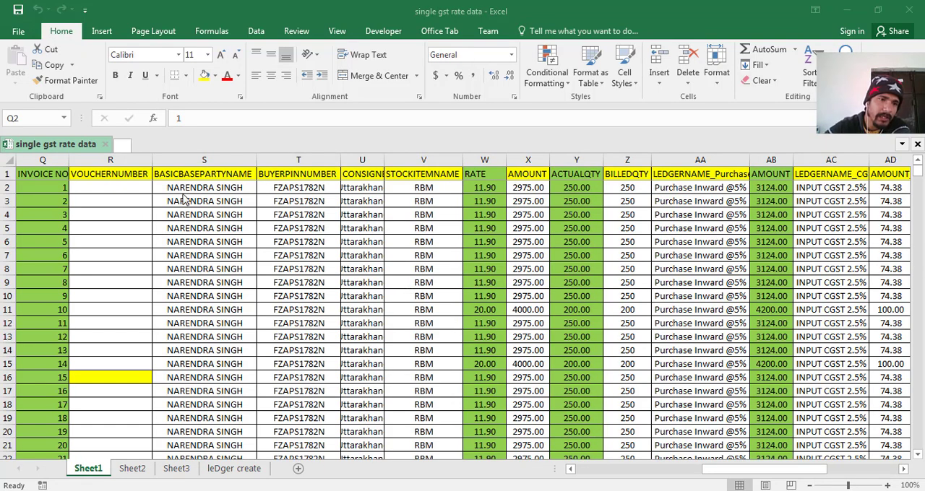
left_click(52, 186)
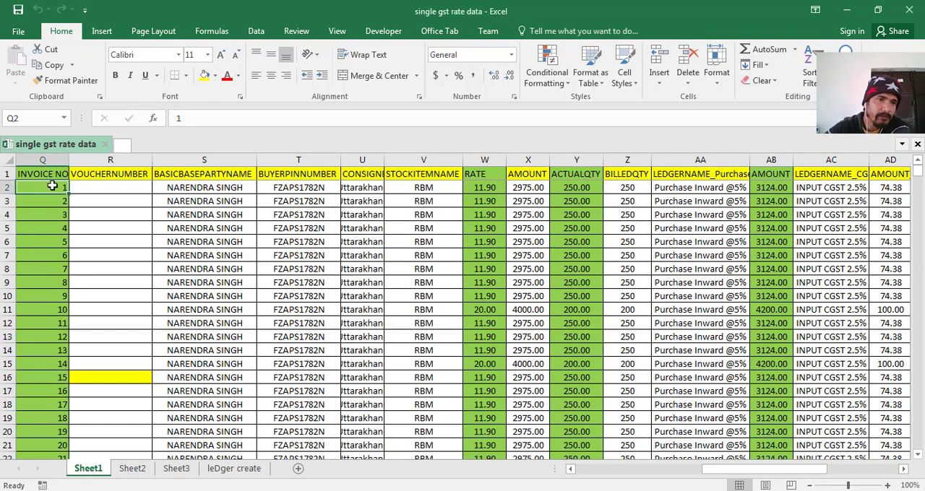
- Examine the invoice number column on Sheet1 from row 2 down to the last filled row
key("Down")
key("Down")
key("Down")
key("Down")
key("Down")
key("Down")
key("Down")
key("Down")
key("Down")
key("Down")
key("Down")
key("Down")
key("Down")
key("Down")
key("Down")
key("Down")
key("Down")
key("Down")
key("Down")
key("Down")
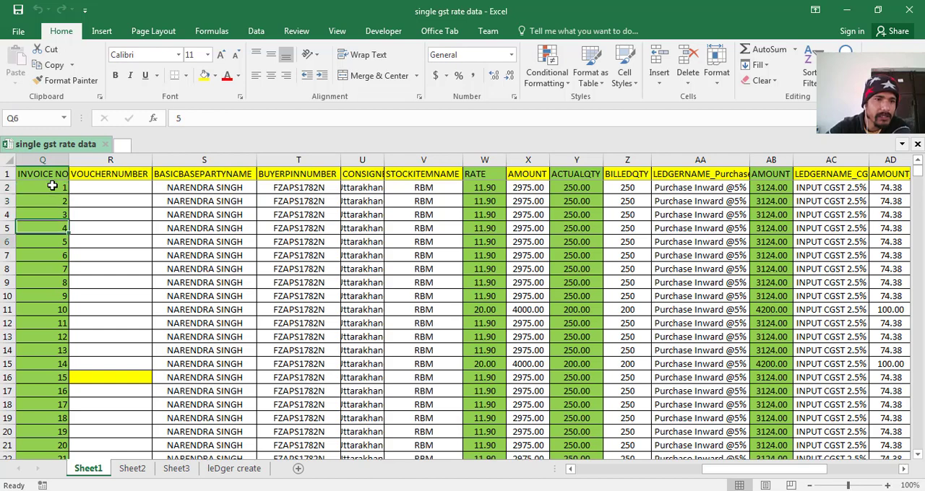
key("Down")
key("Down")
key("Down")
key("Down")
key("Down")
key("Down")
key("Down")
key("Down")
key("Down")
key("Down")
key("Down")
key("Down")
key("Down")
key("Down")
key("Down")
key("Down")
key("Down")
key("Down")
key("Down")
key("Down")
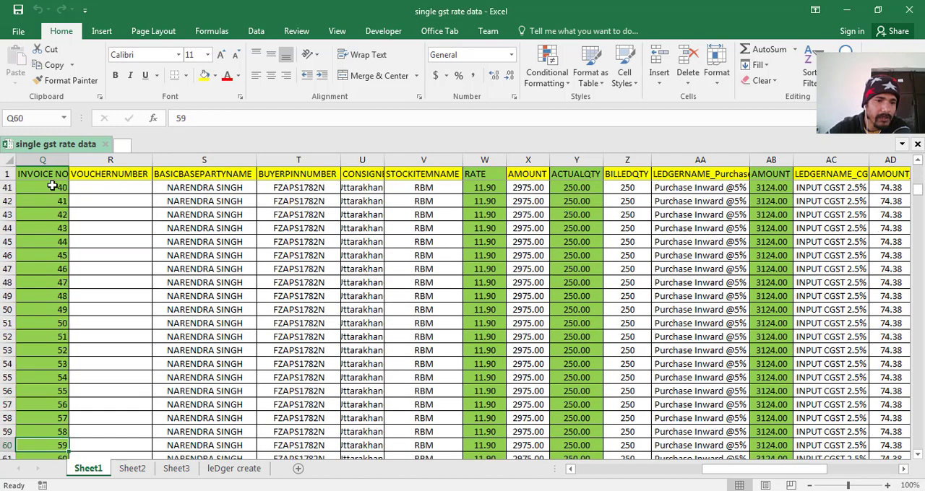
key("Down")
key("Down")
key("Down")
key("Down")
key("Down")
key("Down")
key("Down")
key("Down")
key("Down")
key("Down")
key("Down")
key("Down")
key("Down")
key("Down")
key("Down")
key("Down")
key("Down")
key("Down")
key("Down")
key("Down")
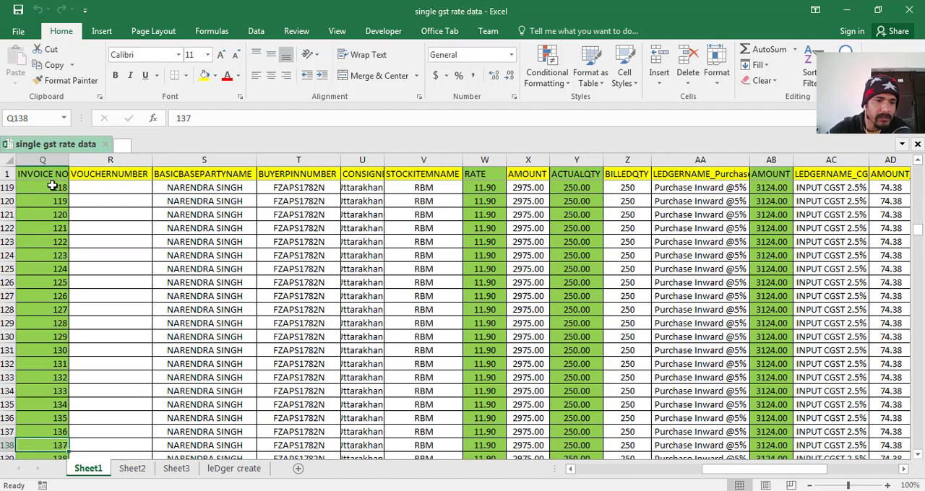
key("Down")
key("Down")
key("Down")
key("Down")
key("Down")
key("Down")
key("Down")
key("Down")
key("Down")
key("Down")
key("Down")
key("Down")
key("Down")
key("Down")
key("Down")
key("Down")
key("Down")
key("Down")
key("Down")
key("Down")
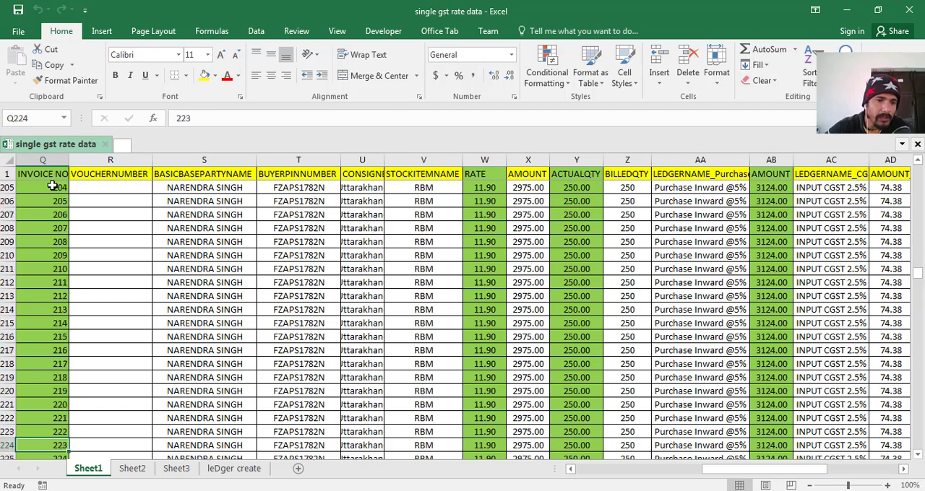
key("Down")
key("Down")
key("Down")
key("Down")
key("Down")
key("Down")
key("Down")
key("Down")
key("Down")
key("Down")
key("Down")
key("Down")
key("Down")
key("Down")
key("Down")
key("Down")
key("Down")
key("Down")
key("Down")
key("Down")
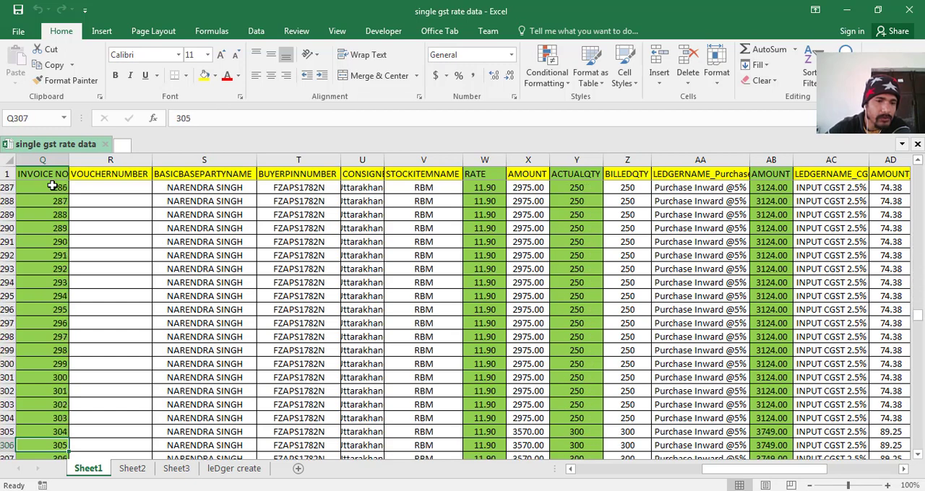
key("Down")
key("Down")
key("Down")
key("Down")
key("Down")
key("Down")
key("Down")
key("Down")
key("Down")
key("Down")
key("Down")
key("Down")
key("Down")
key("Down")
key("Down")
key("Down")
key("Down")
key("Down")
key("Down")
key("Down")
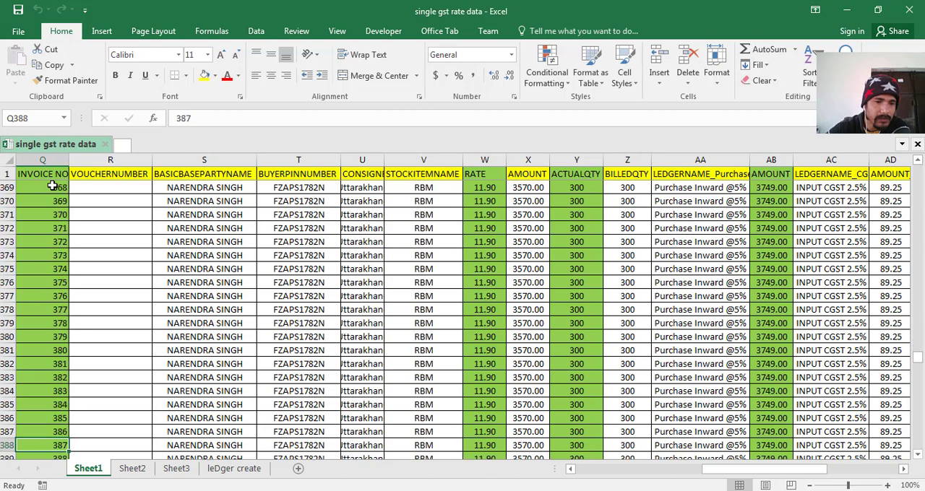
key("Down")
key("Down")
key("Down")
key("Down")
key("Down")
key("Down")
key("Down")
key("Down")
key("Down")
key("Down")
key("Down")
key("Down")
key("Down")
key("Down")
key("Down")
key("Down")
key("Down")
key("Down")
key("Down")
key("Down")
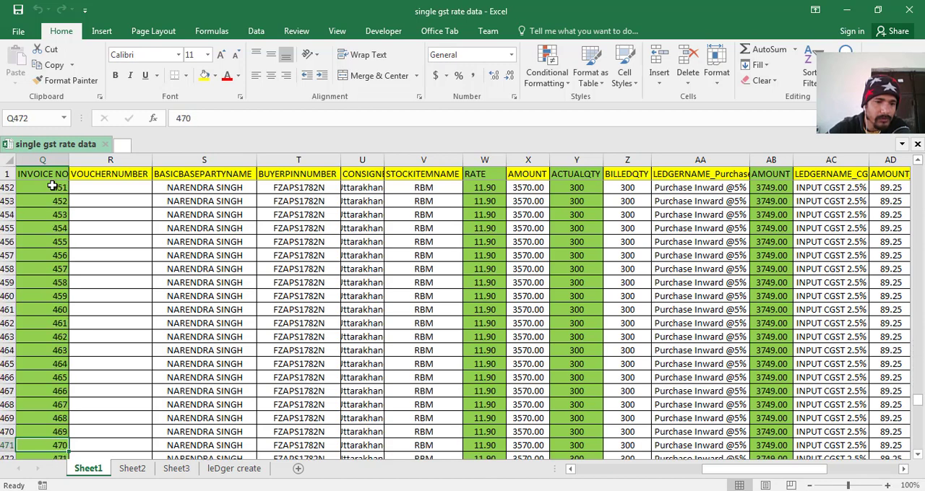
key("Down")
key("Down")
key("Down")
key("Down")
key("Down")
key("Down")
key("Down")
key("Down")
key("Down")
key("Down")
key("Down")
key("Down")
key("Down")
key("Down")
key("Down")
key("Down")
key("Down")
key("Down")
key("Down")
key("Down")
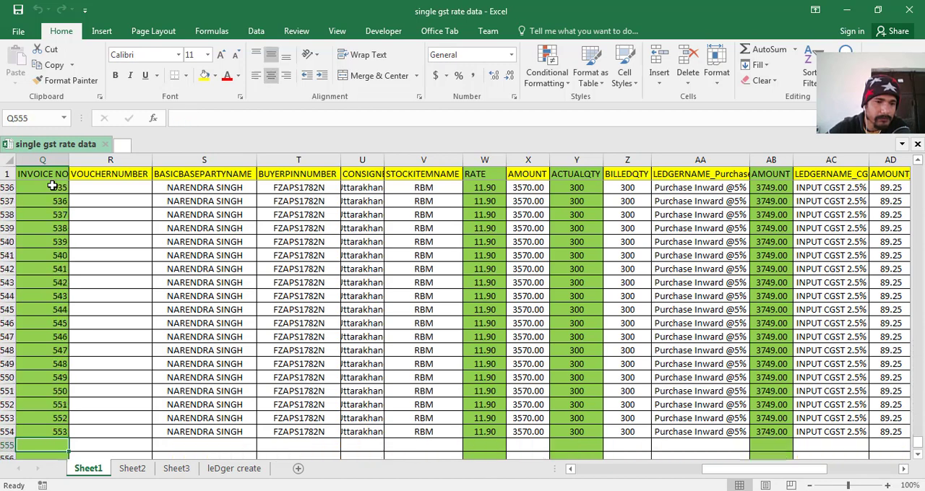
key("Up")
key("Up")
key("Up")
key("Up")
key("Up")
key("Up")
key("Up")
key("Up")
key("Up")
key("Up")
key("Up")
key("Up")
key("Up")
key("Up")
key("Up")
key("Up")
key("Up")
key("Up")
key("Up")
key("Up")
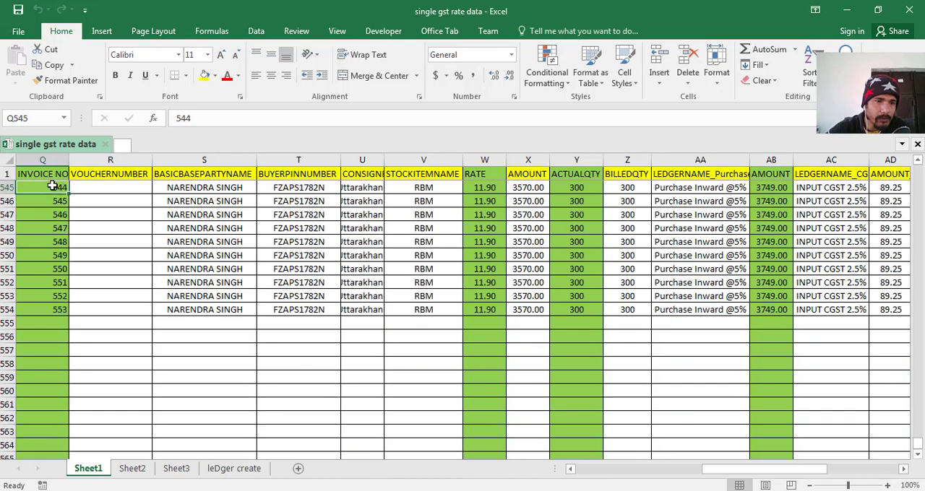
key("Down")
key("Down")
key("Down")
key("Down")
key("Down")
key("Down")
key("Down")
key("Down")
key("Down")
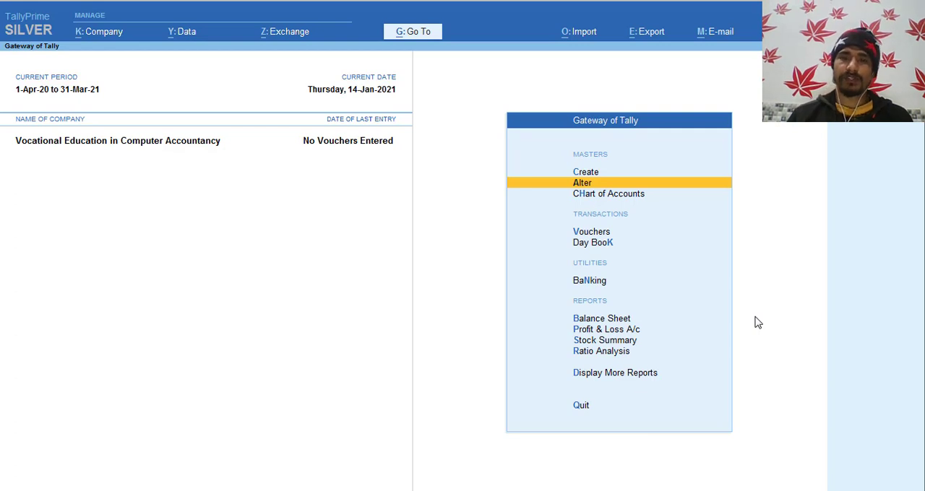
- Switch to TallyPrime, open the list of ledgers for alteration and review the GST, purchase and round-off ledgers
key("Return")
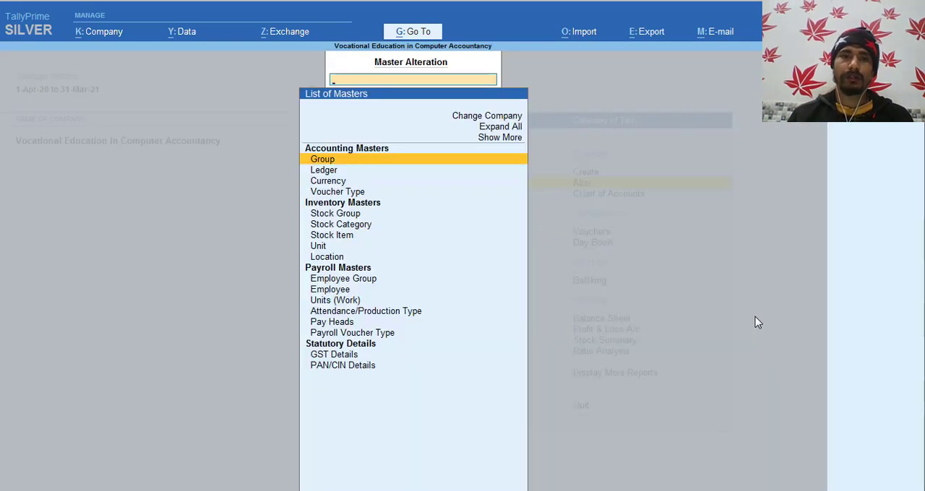
key("Down")
key("Return")
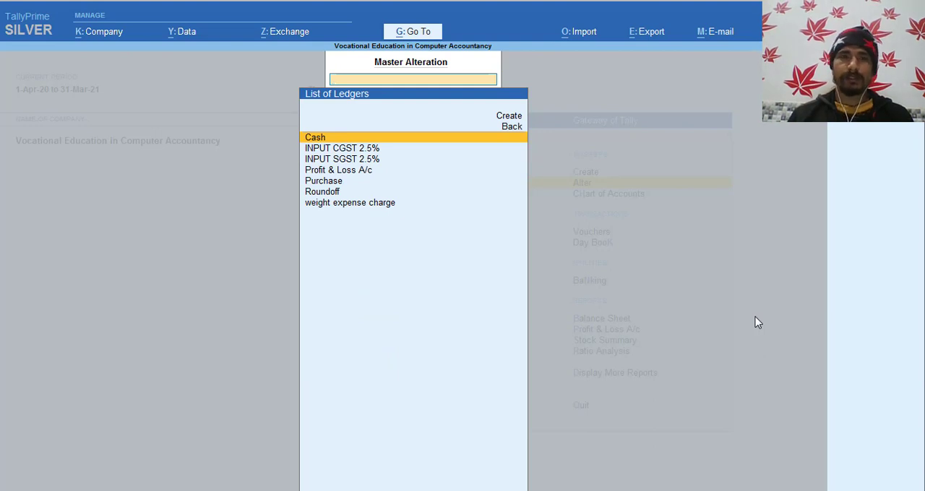
key("Down")
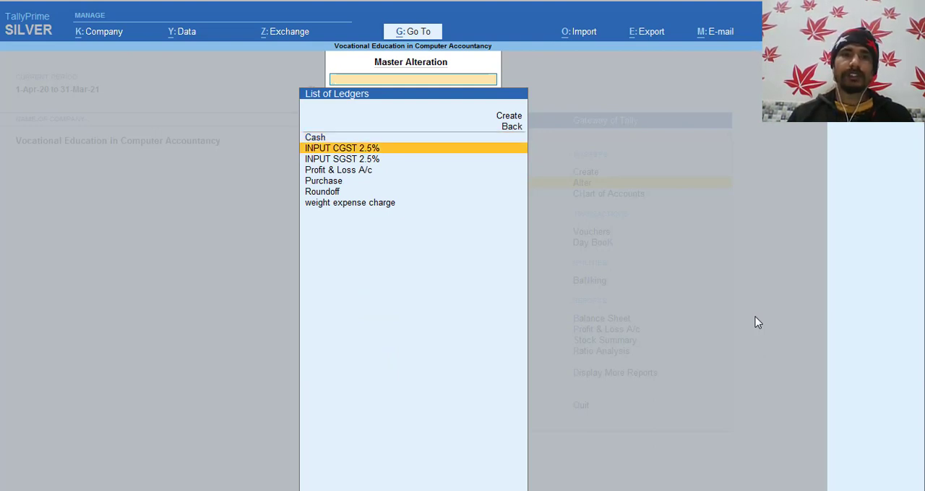
key("Down")
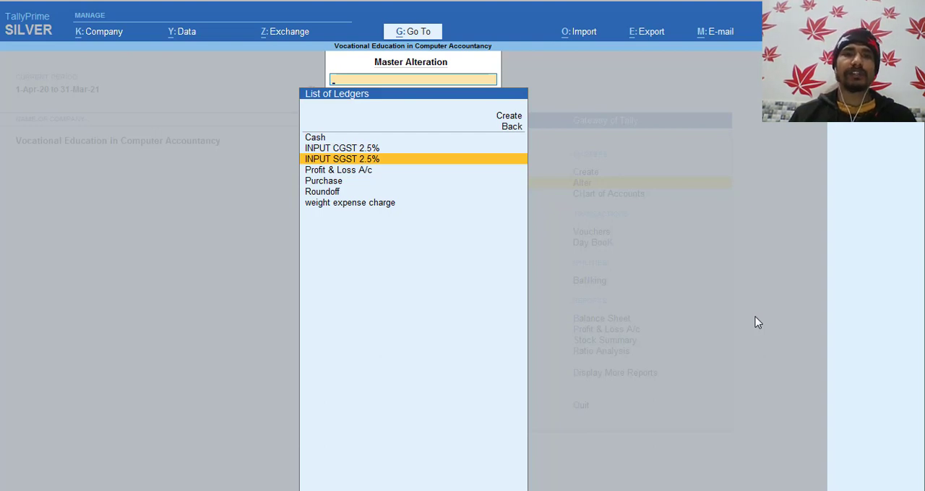
key("Down")
key("Down")
key("Down")
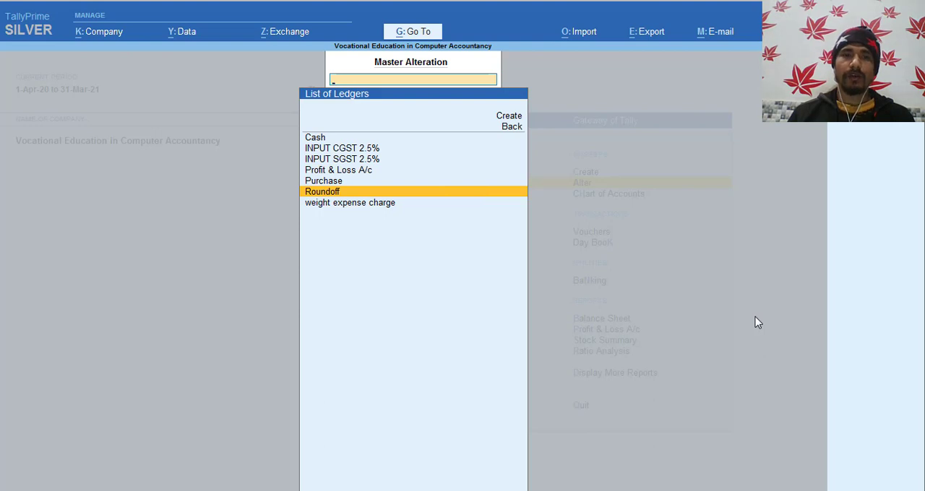
- Inspect the Roundoff and Purchase ledger settings in turn, quitting each without saving
key("Return")
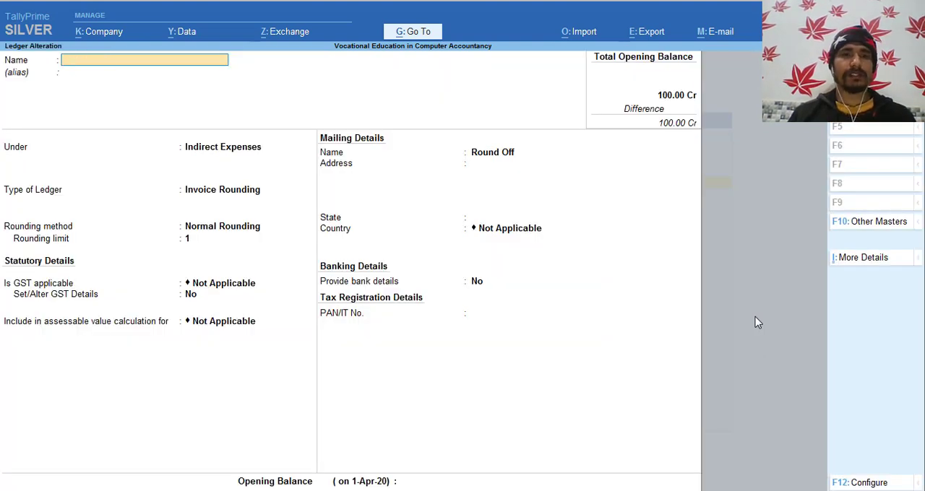
key("Escape")
key("y")
key("Up")
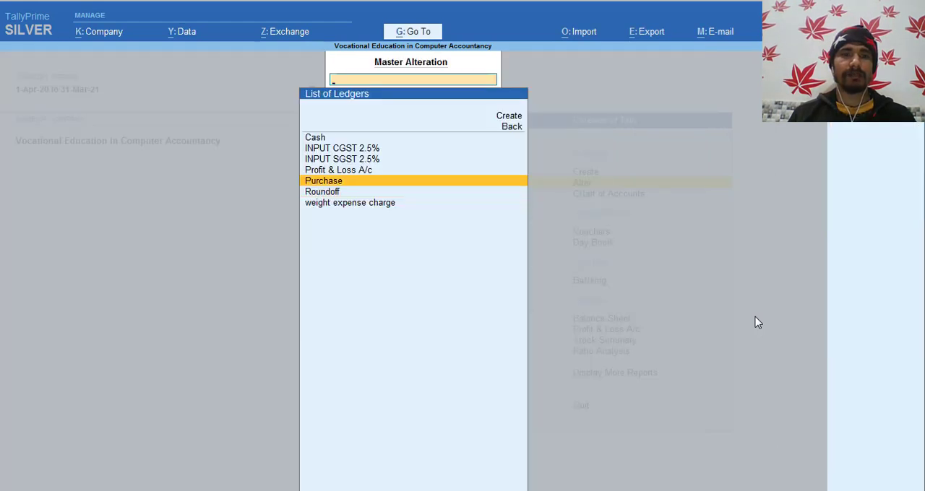
key("Return")
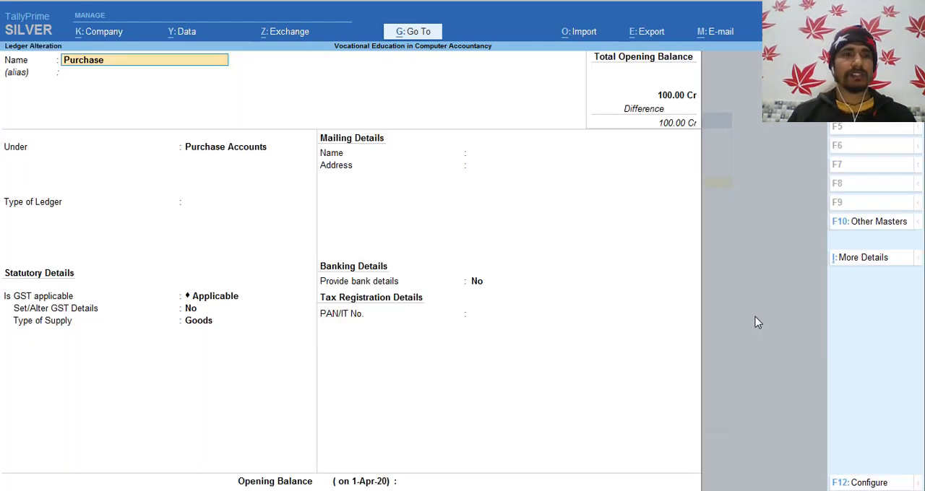
key("BackSpace")
key("Escape")
key("y")
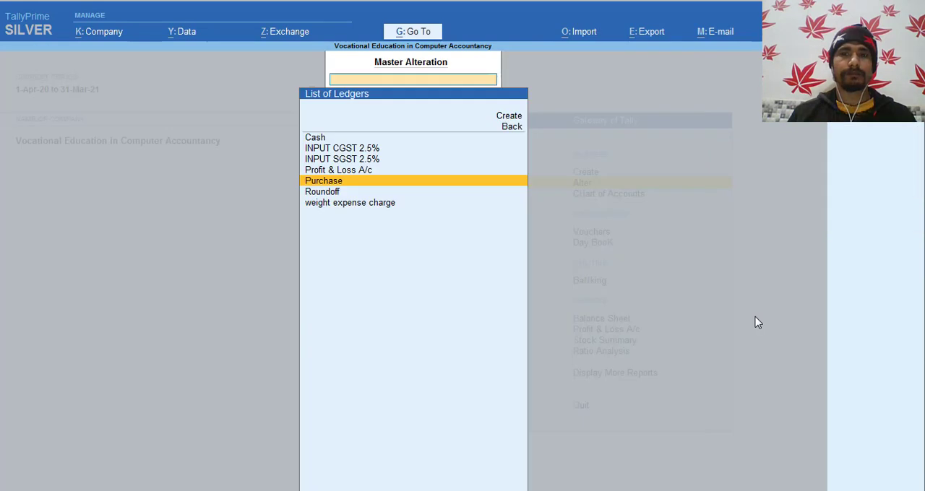
- Inspect the INPUT SGST 2.5% and INPUT CGST 2.5% ledger tax settings, quitting each without saving
key("Up")
key("Up")
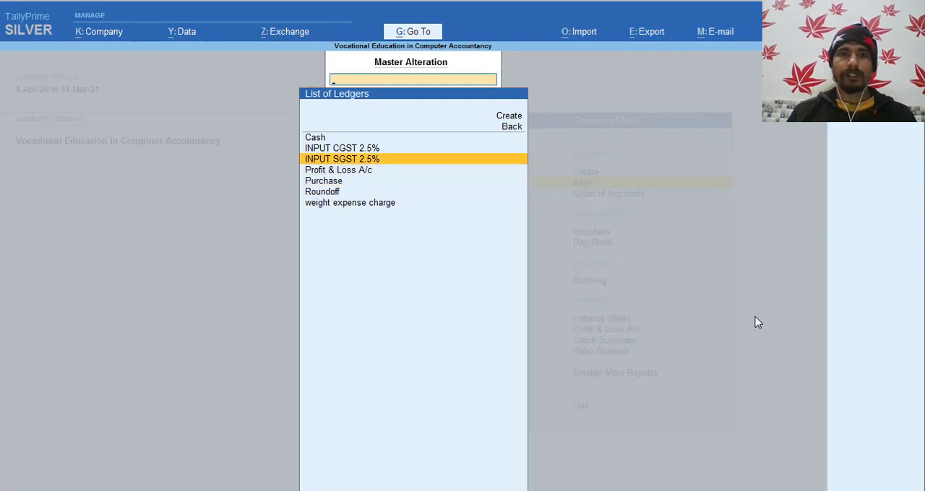
key("Return")
key("BackSpace")
key("Escape")
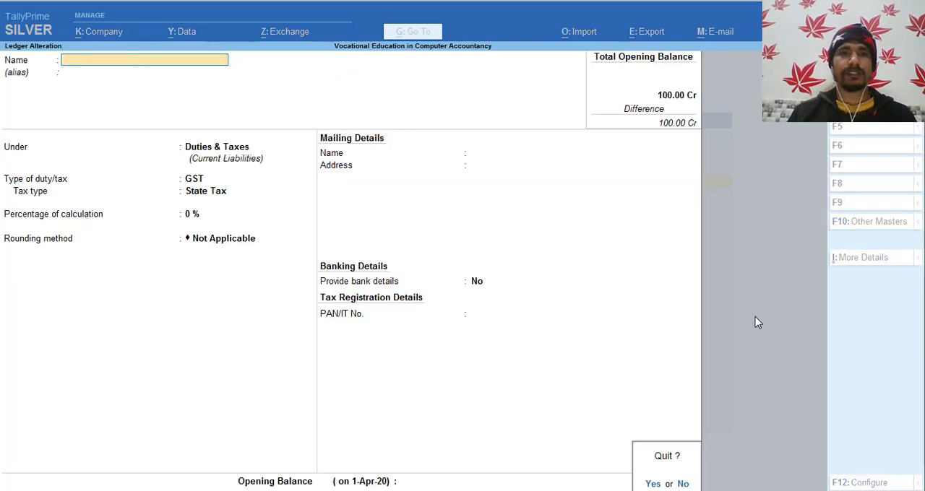
key("y")
key("Up")
key("Return")
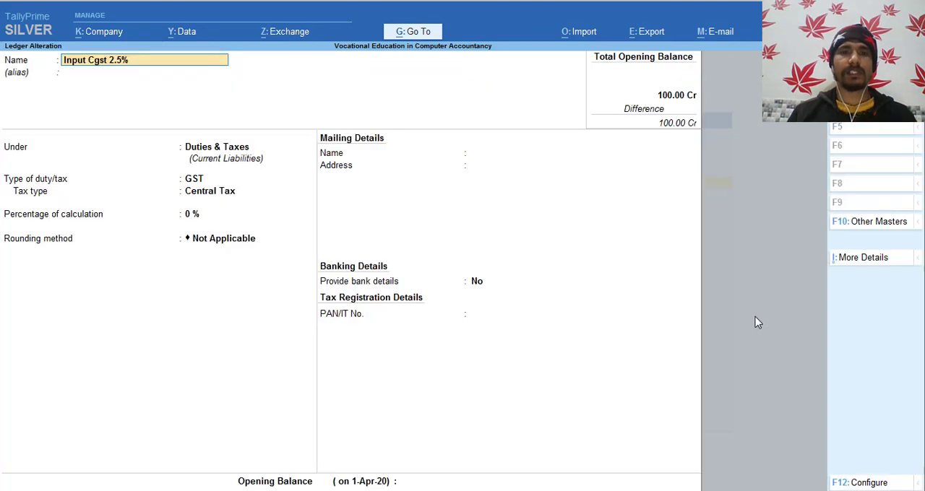
key("BackSpace")
key("Escape")
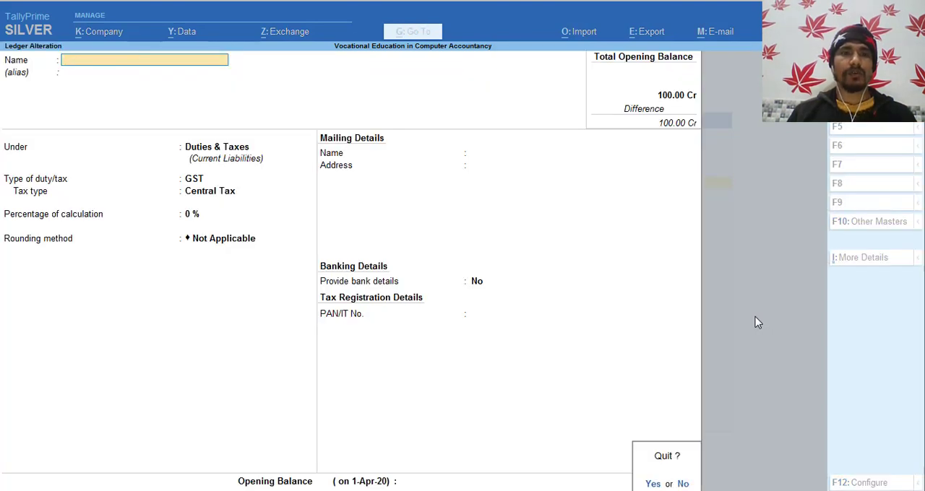
key("y")
- Return to the list of masters and open the stock item RBM for alteration
key("BackSpace")
key("Down")
key("Down")
key("Down")
key("Down")
key("Down")
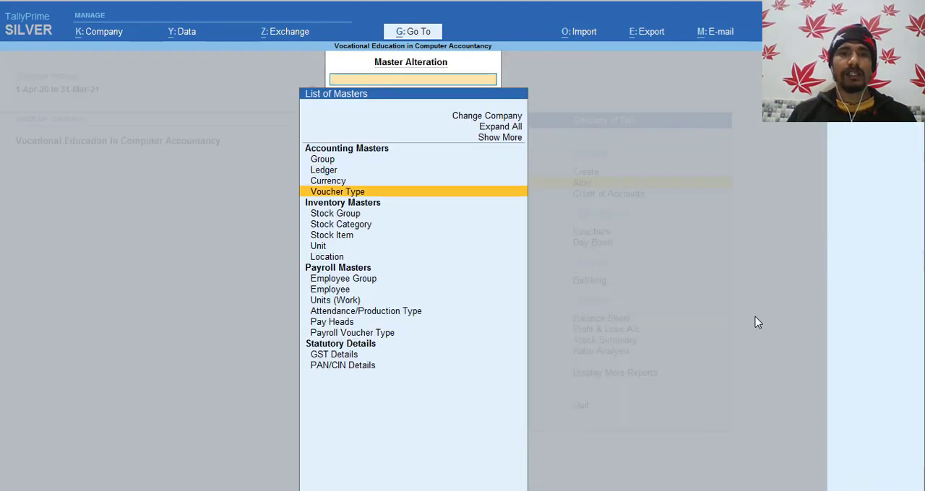
key("Return")
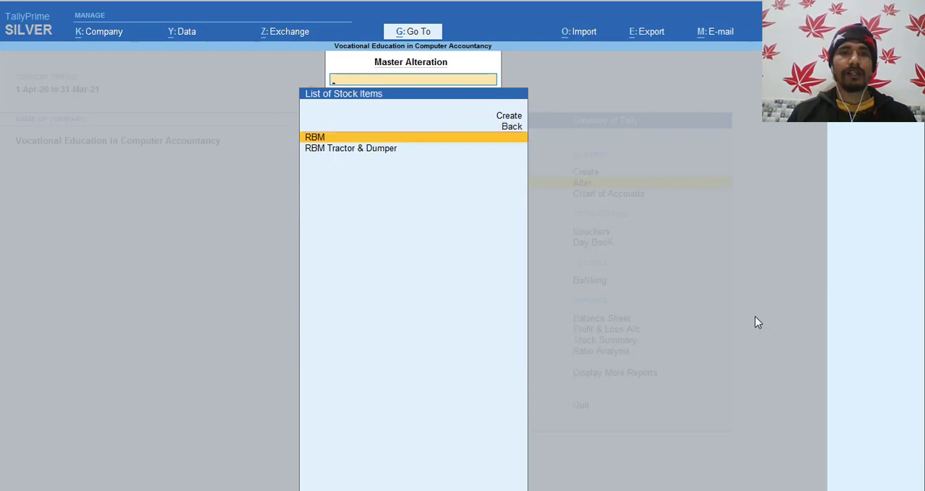
key("Return")
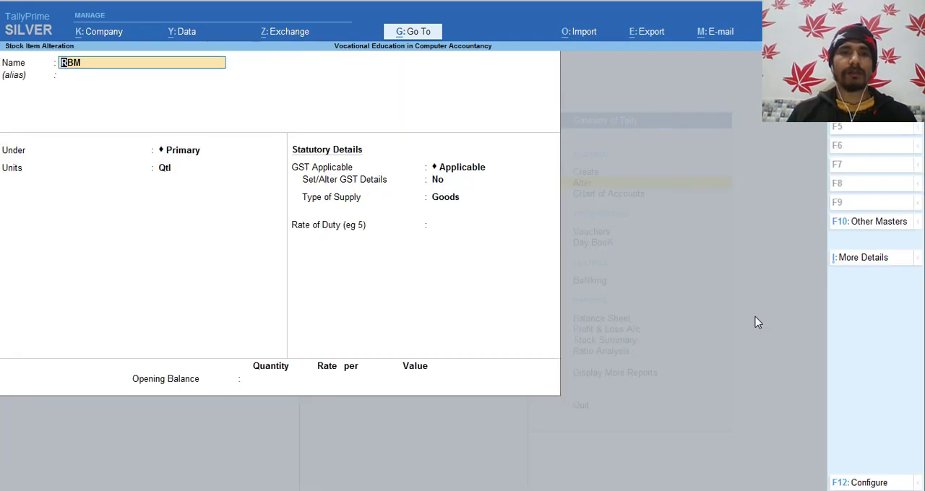
- View the Qtl unit's definition from the RBM stock item, and quit both forms without saving
key("Return")
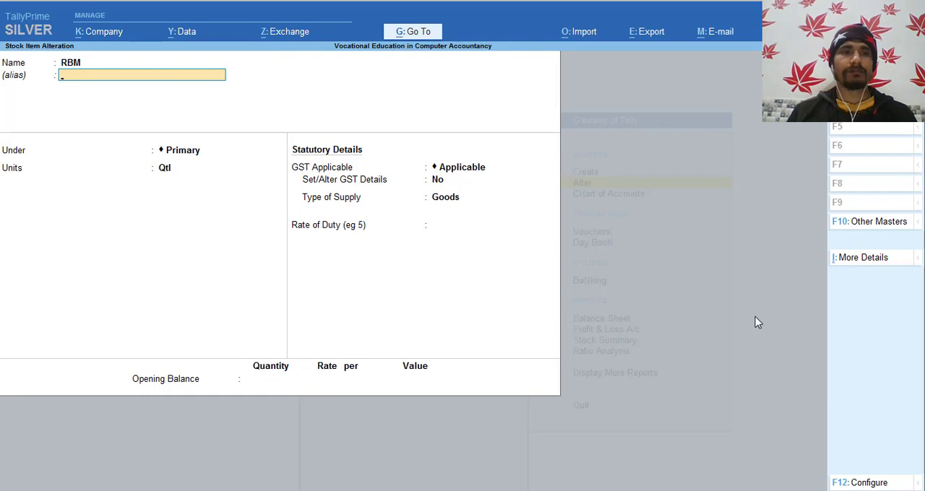
key("Return")
key("Return")
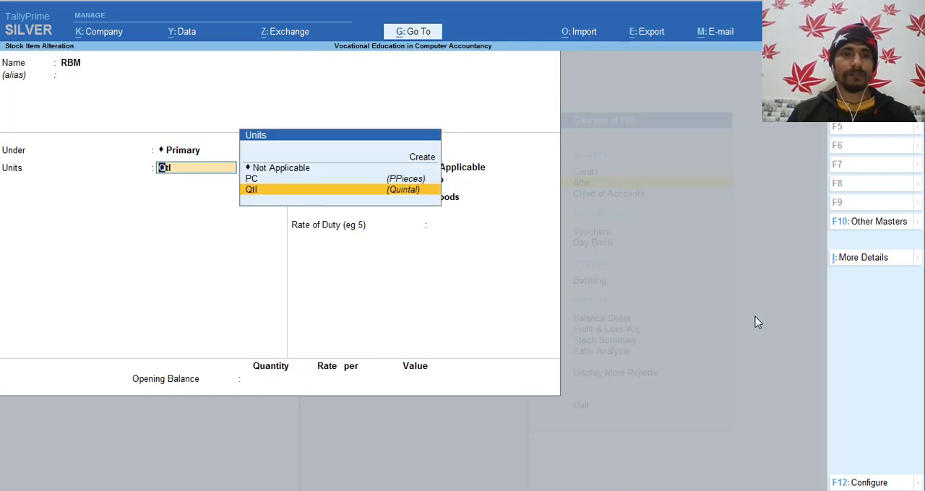
key("ctrl+Return")
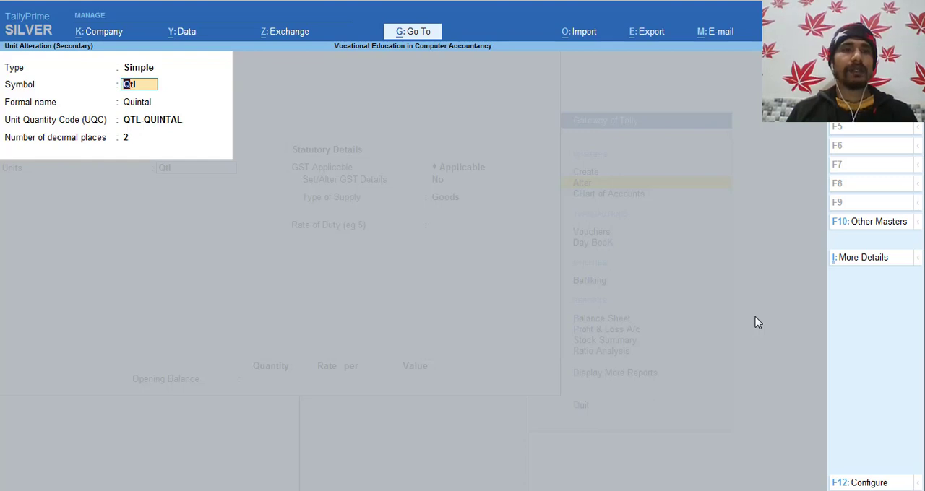
key("BackSpace")
key("Escape")
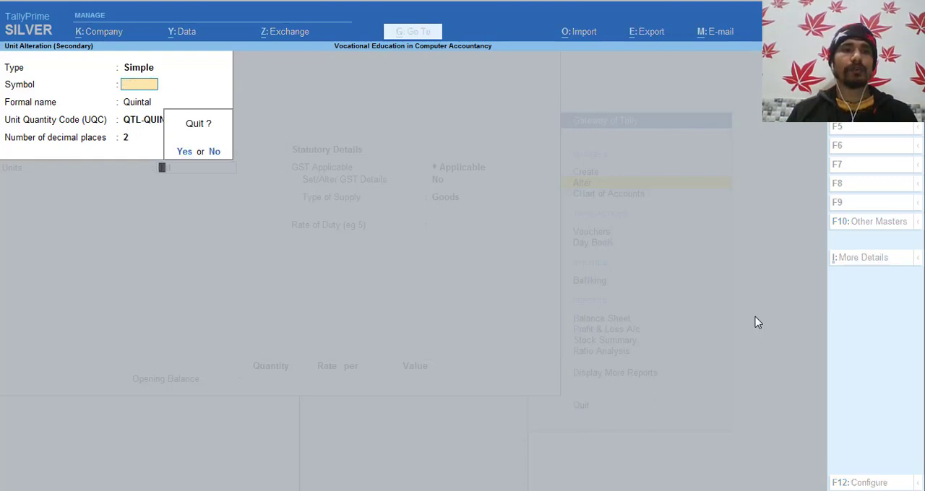
key("Return")
key("Escape")
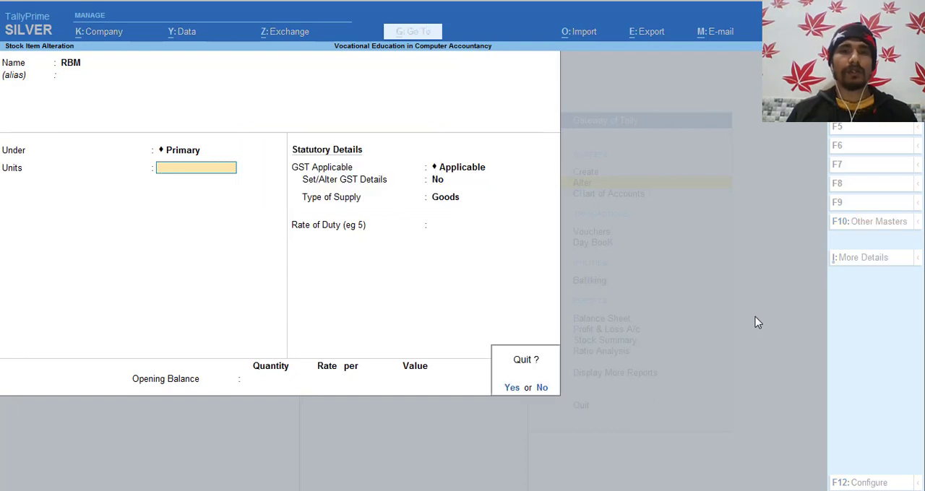
key("Return")
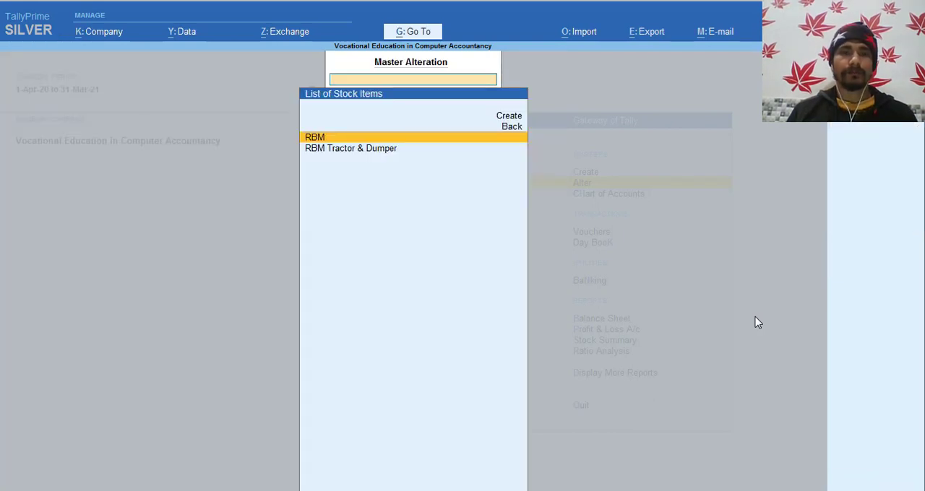
- Reopen the RBM stock item and set Set/Alter GST Details to Yes to view its GST details
key("Return")
key("Return")
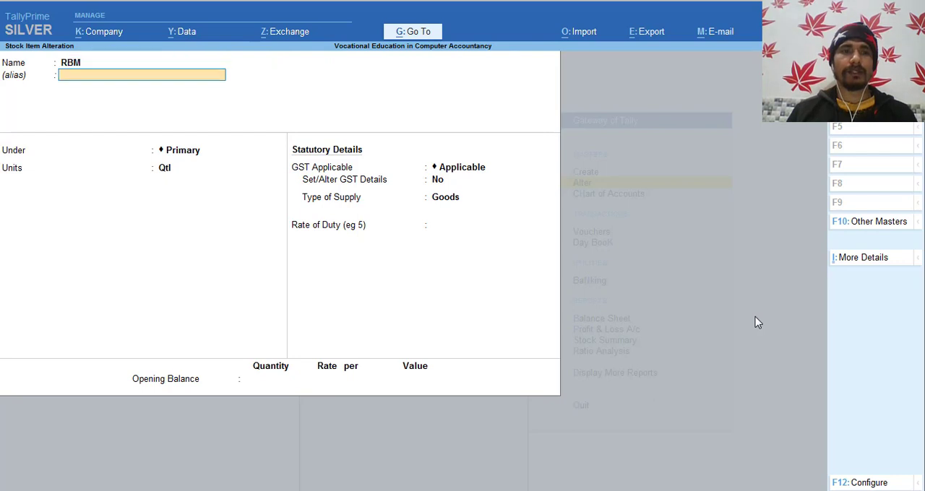
key("Return")
key("Return")
key("Return")
key("Return")
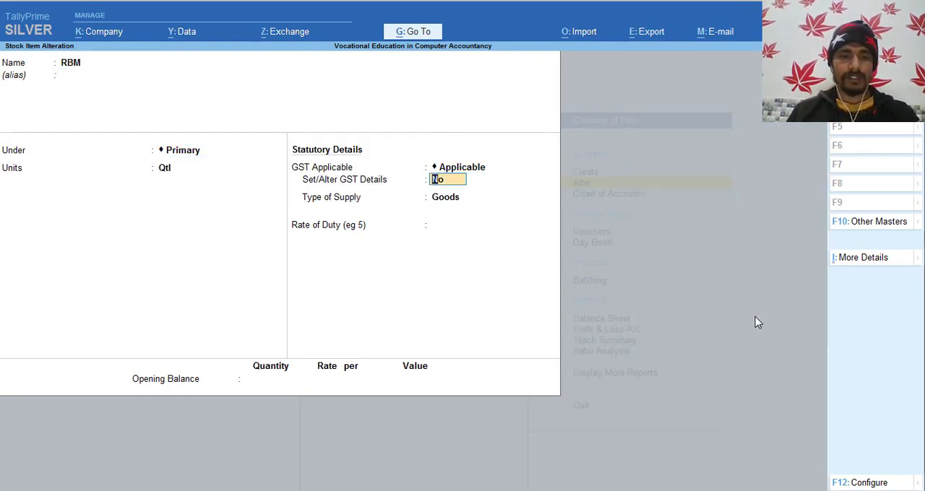
type("y")
key("Return")
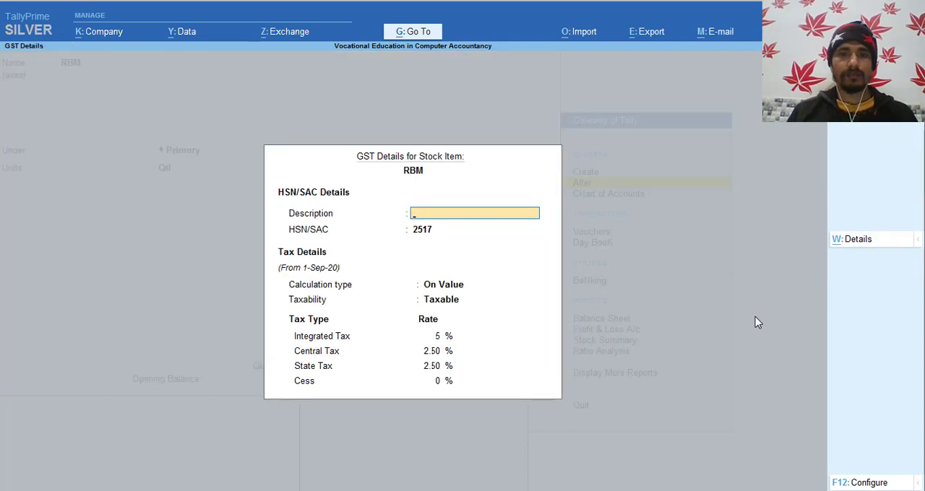
- Accept the GST details and save the RBM stock item, and return to the Gateway of Tally
key("ctrl")
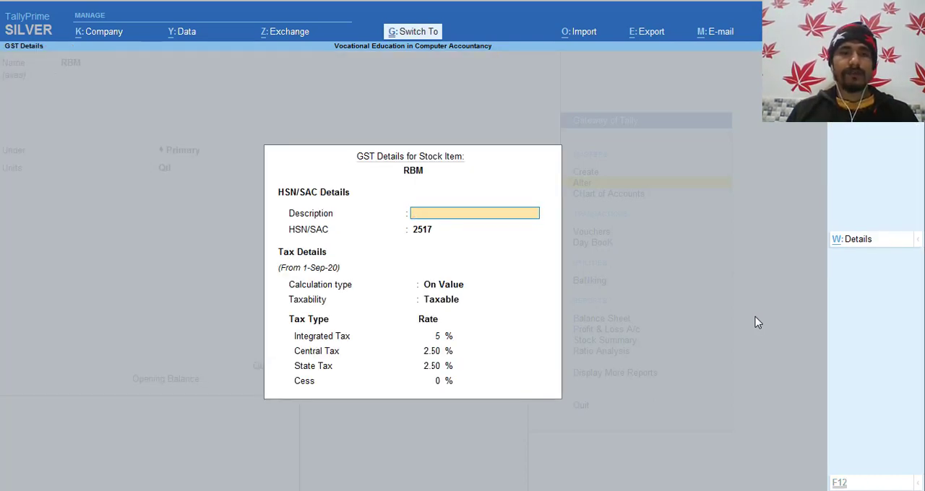
key("ctrl+a")
key("ctrl")
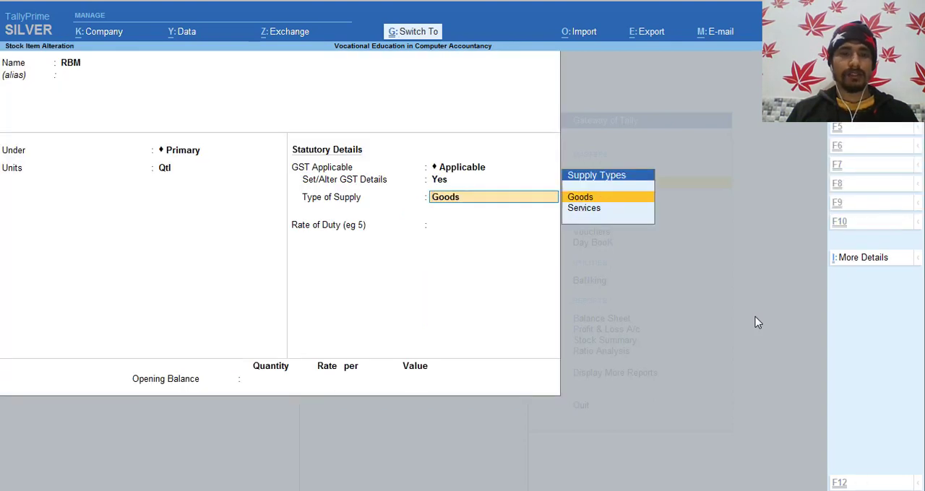
key("ctrl+a")
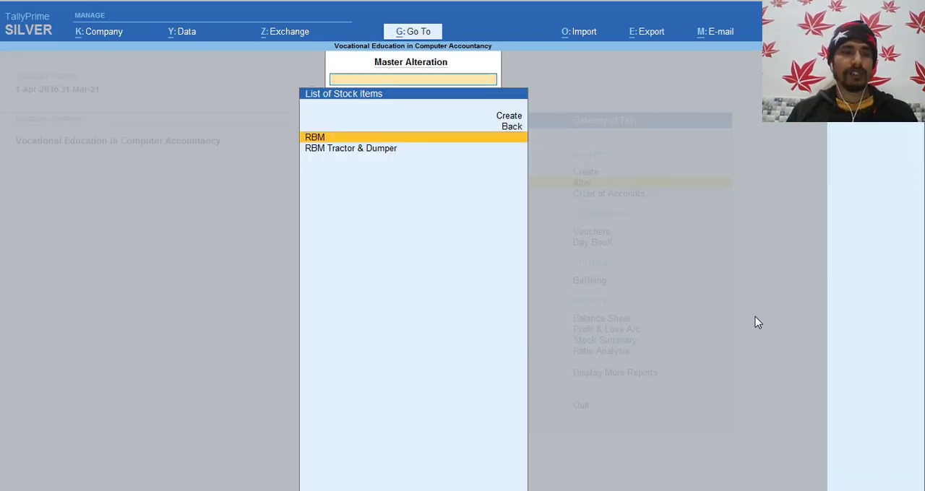
key("Escape")
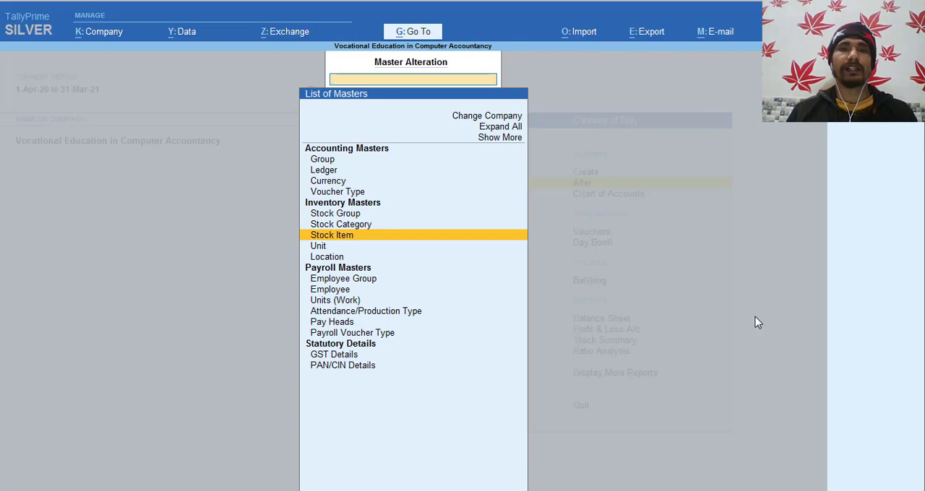
key("Escape")
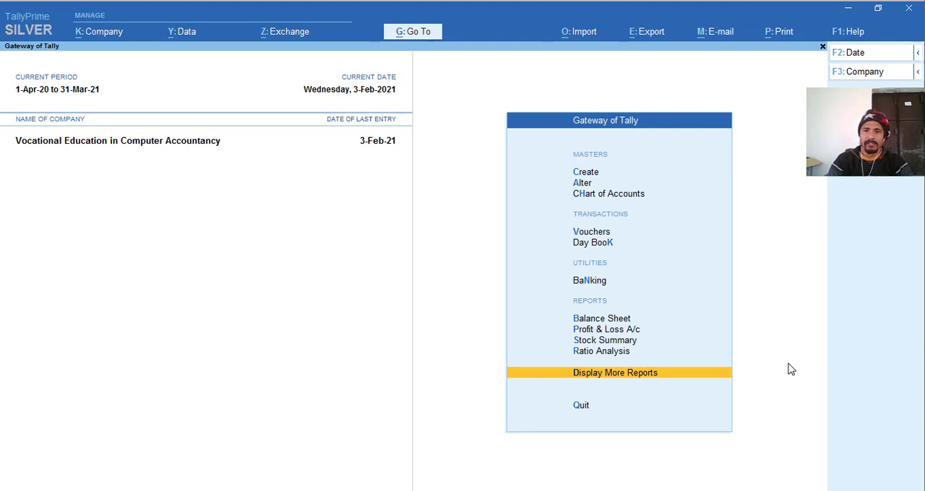
key("Escape")
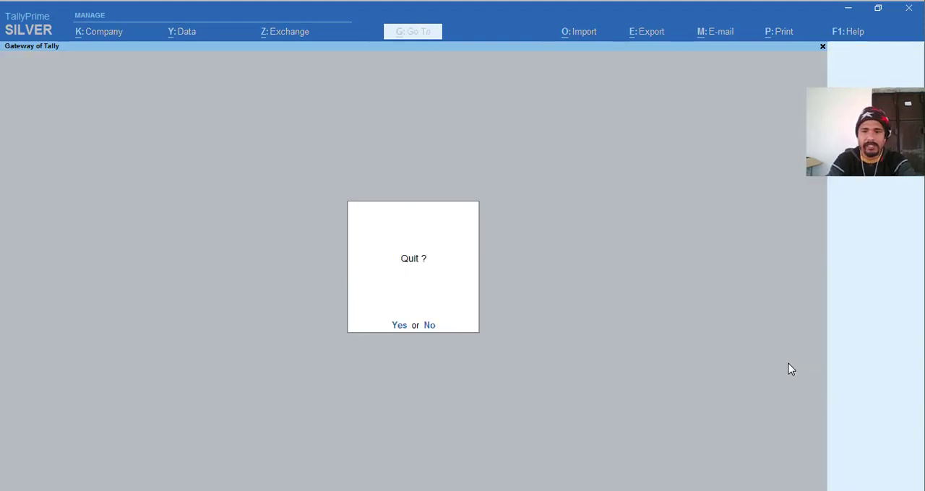
key("n")
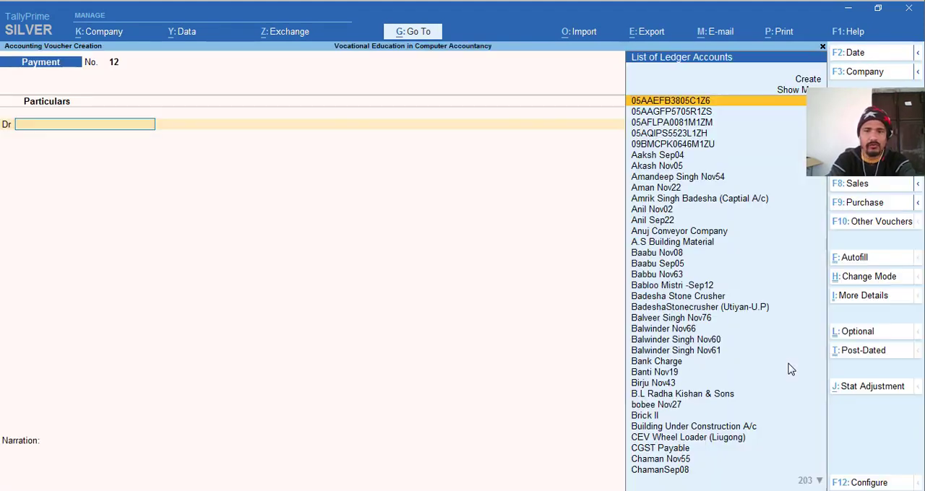
- Start a purchase voucher with supplier invoice number 1, and consult the purchase entries in the Excel workbook
key("v")
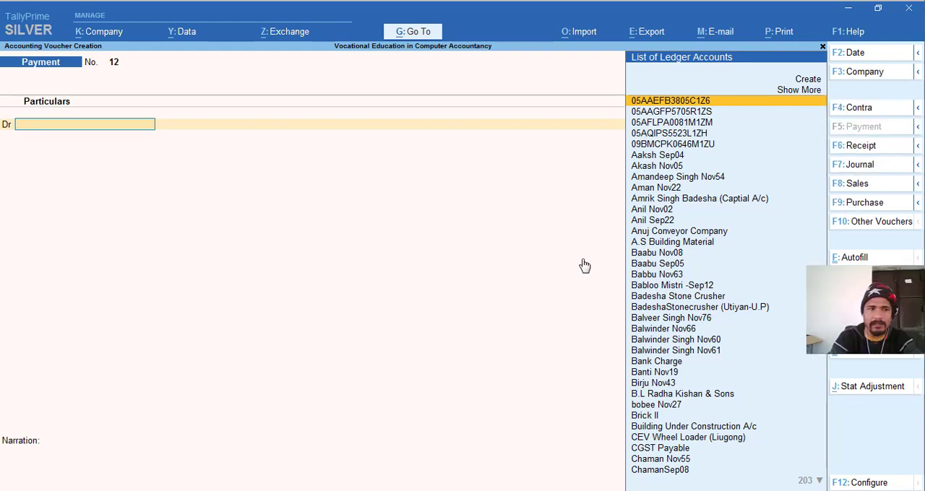
left_click(848, 204)
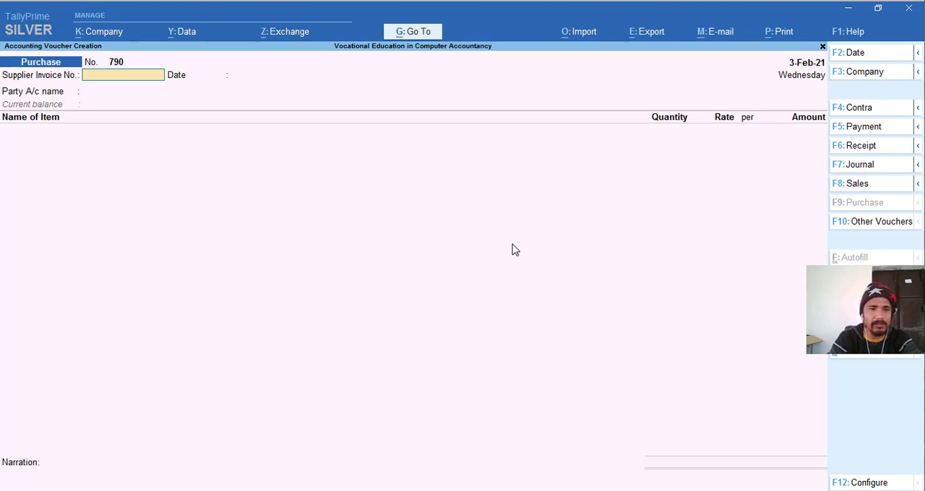
type("1")
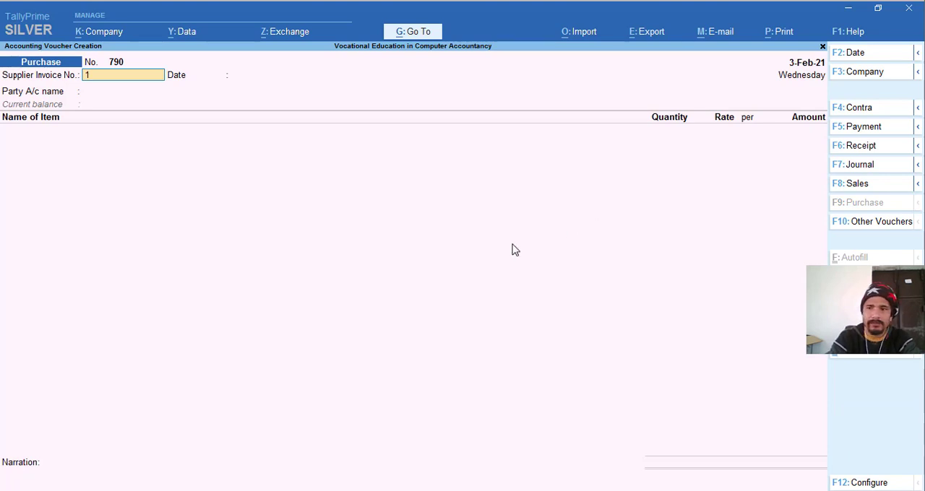
key("alt+Tab")
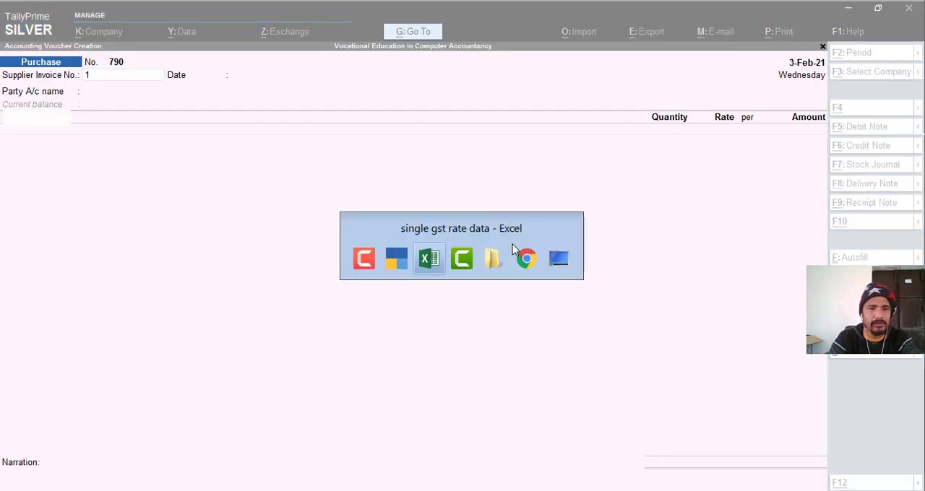
key("alt+Tab")
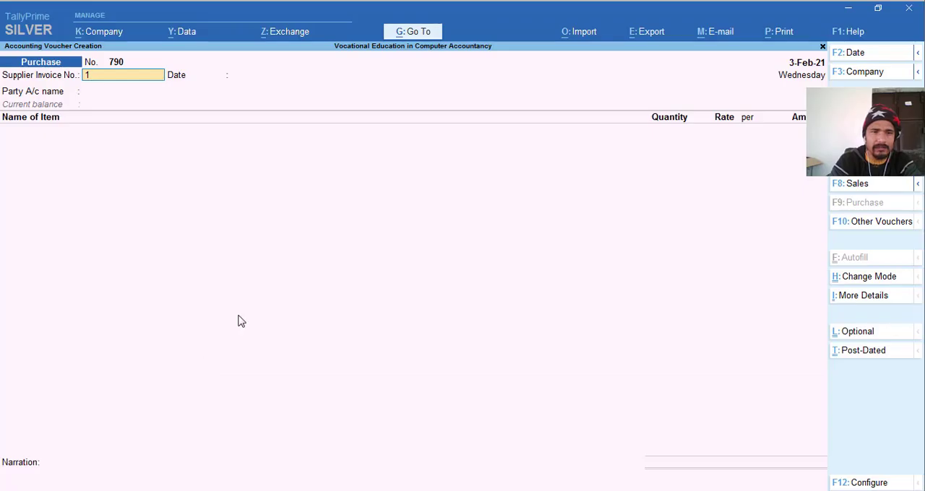
- Set the voucher date to 30-1-21, and accept supplier invoice number 1 with the date 30-Jan-21
key("F2")
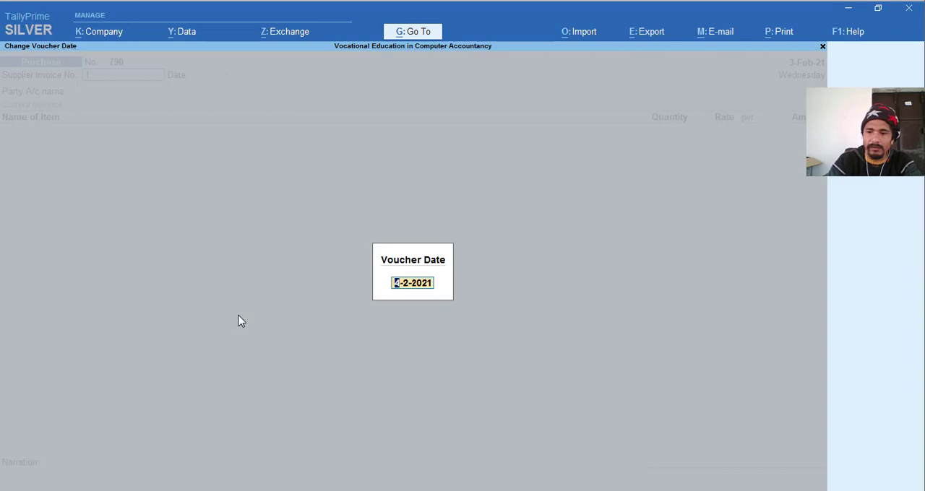
type("30-1-")
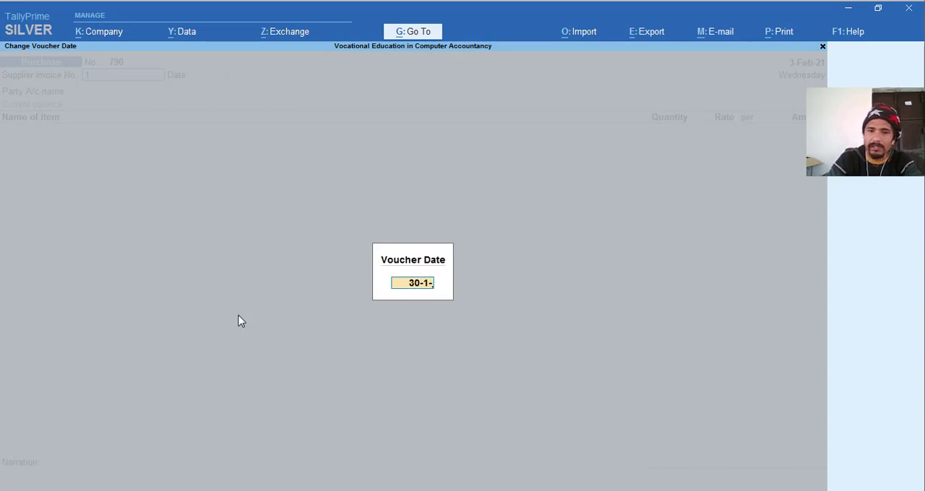
type("21")
key("Return")
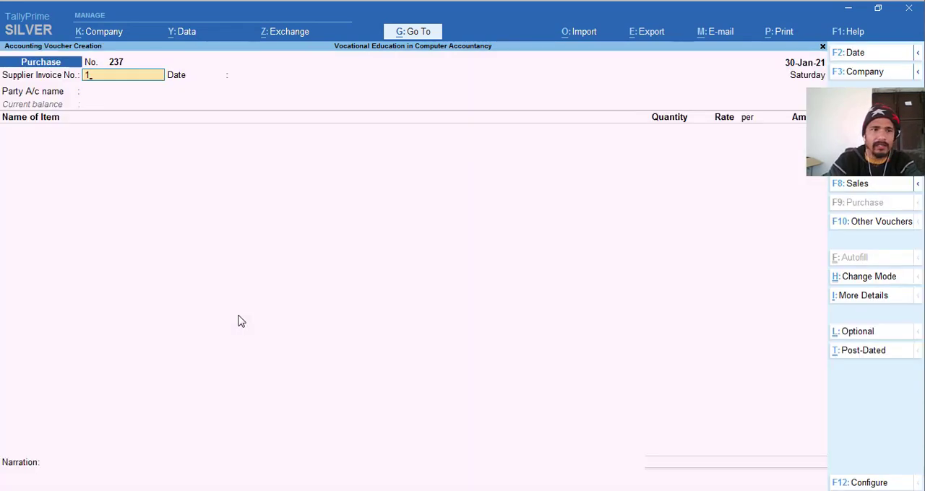
type("1")
key("Return")
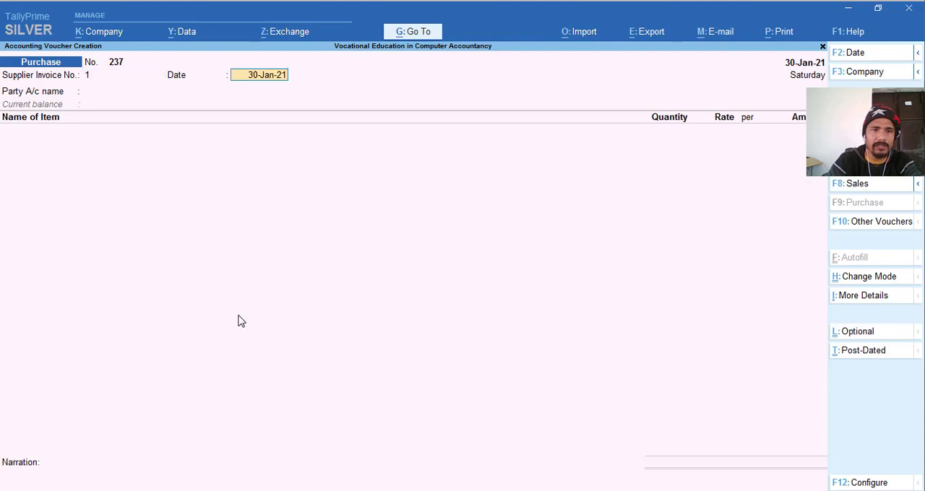
key("Return")
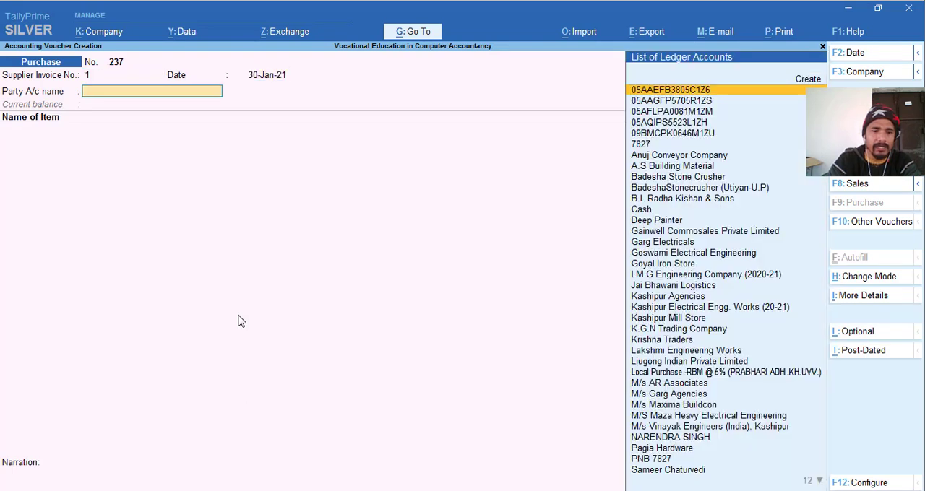
- Choose the individual supplier's ledger as the party account, leaving the receipt details blank and accepting the party details
type("Na")
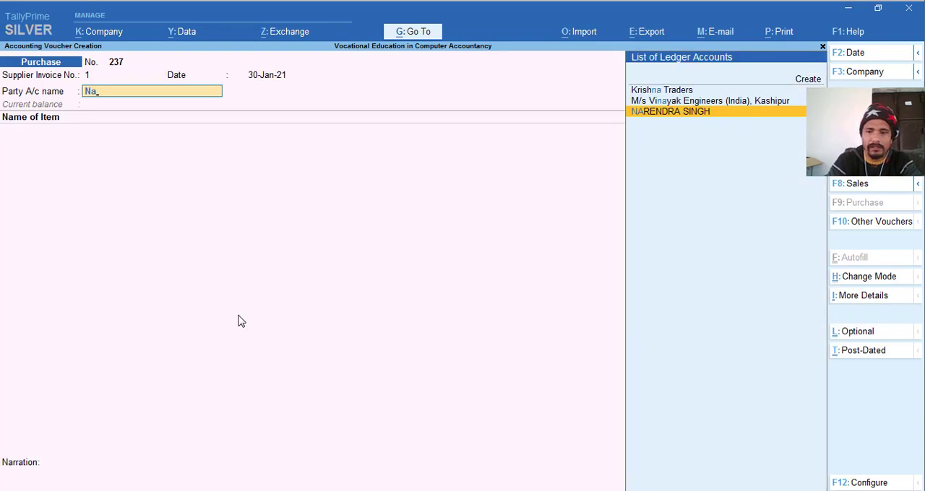
key("Return")
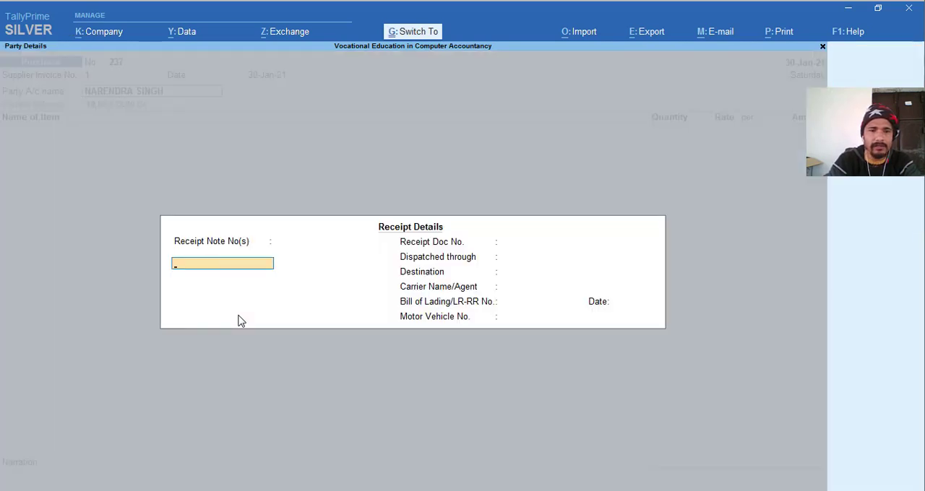
key("ctrl+a")
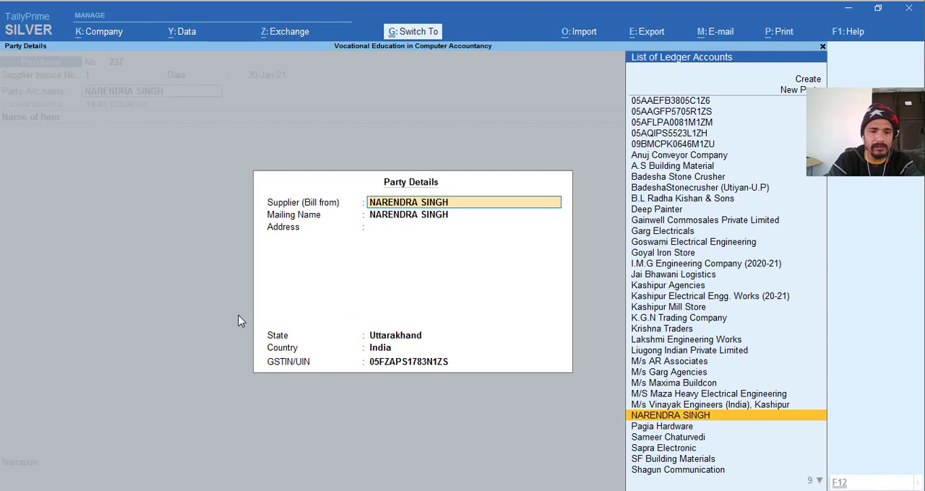
key("ctrl+a")
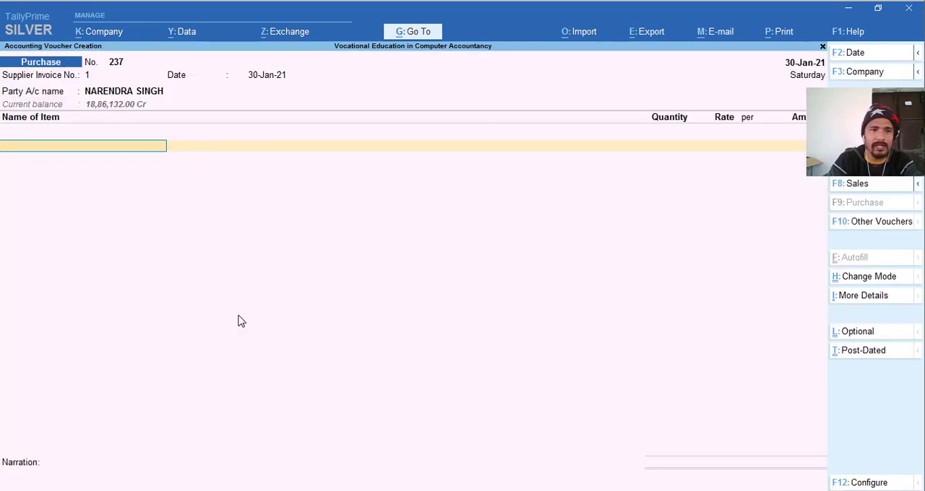
- Add the stock item RBM with a quantity of 250 Qtl, consulting the weights in the Excel sheet
type("Rb")
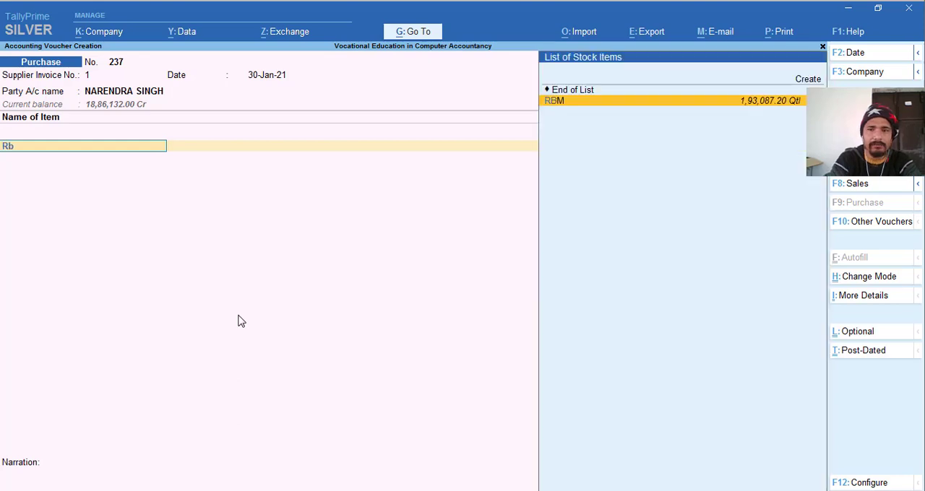
key("Return")
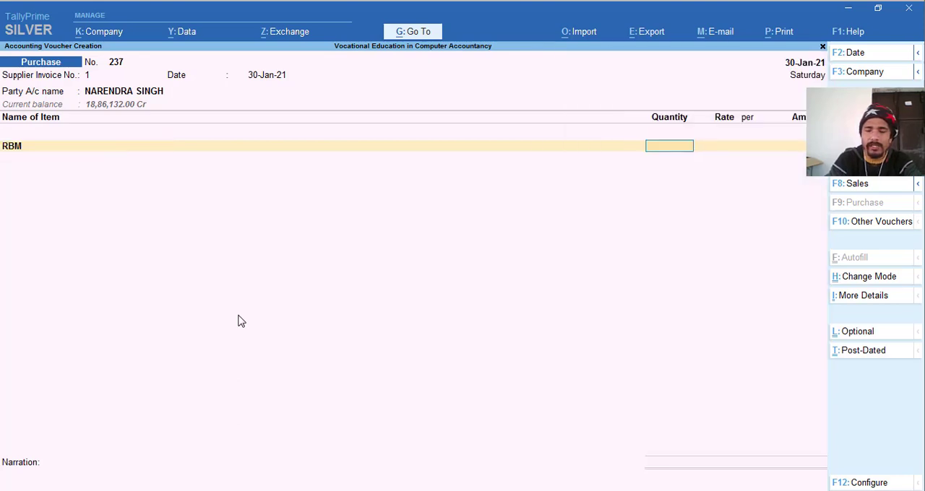
key("alt+Tab")
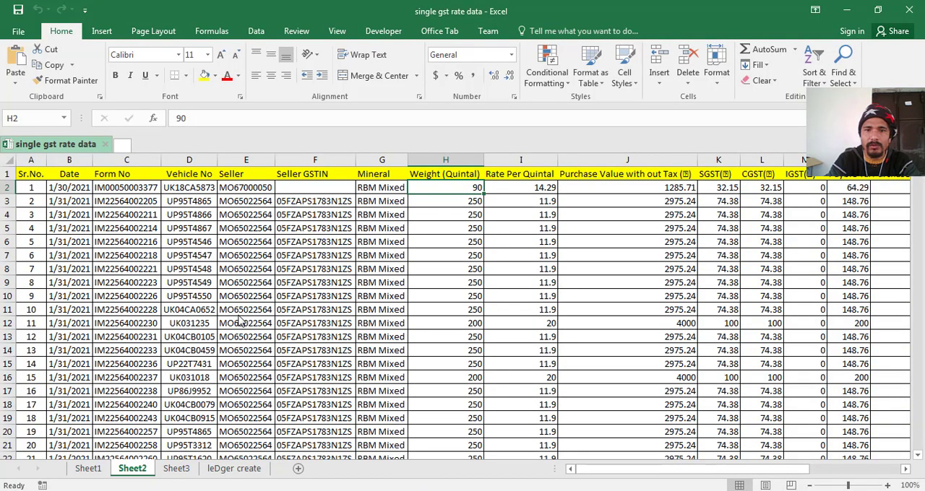
key("alt+Tab")
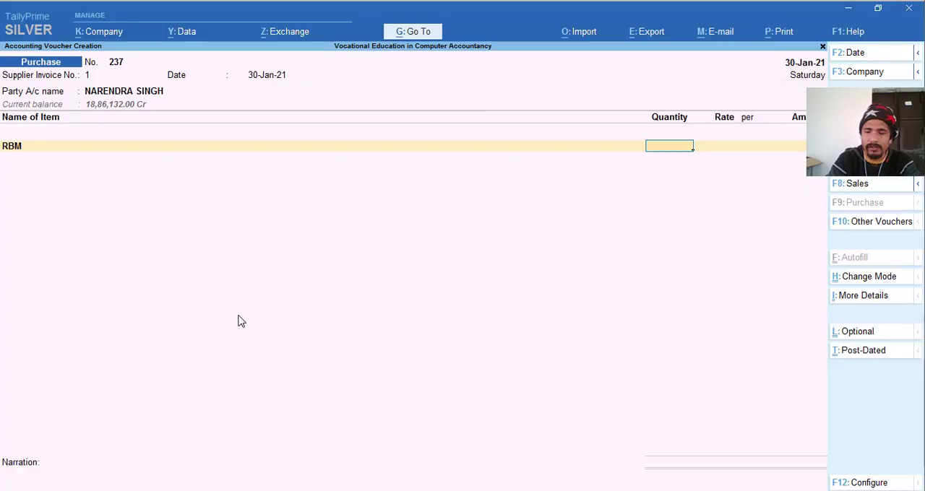
type("250")
key("Return")
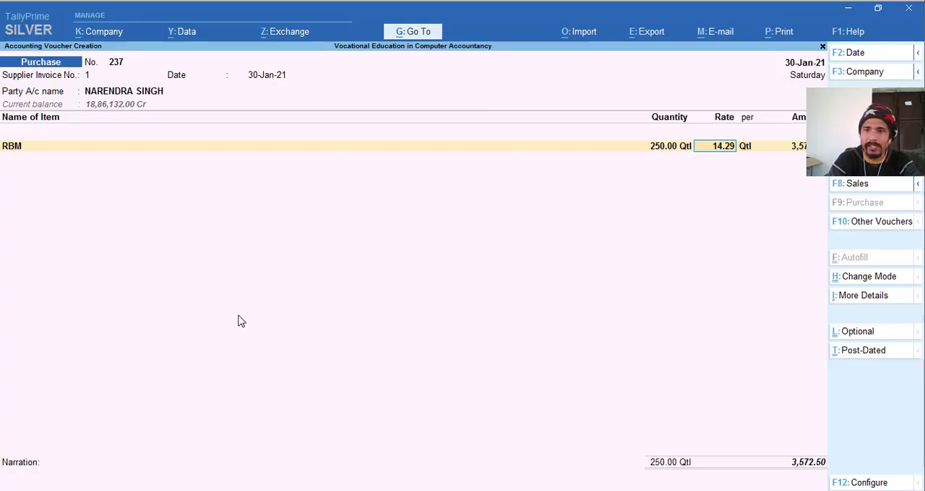
- Set the RBM rate to 11.90 per Qtl from the Excel data, and allocate the amount to Purchase Inward @5%
key("alt+Tab")
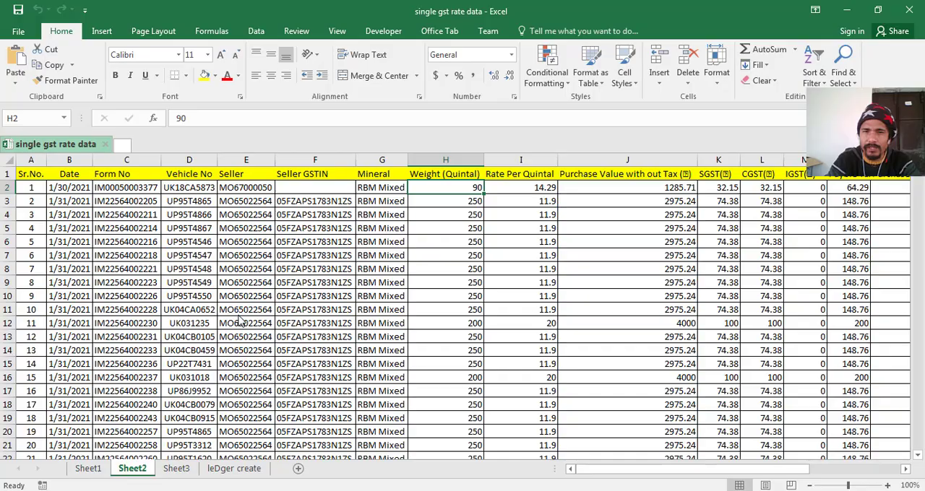
key("alt+Tab")
type("11.90")
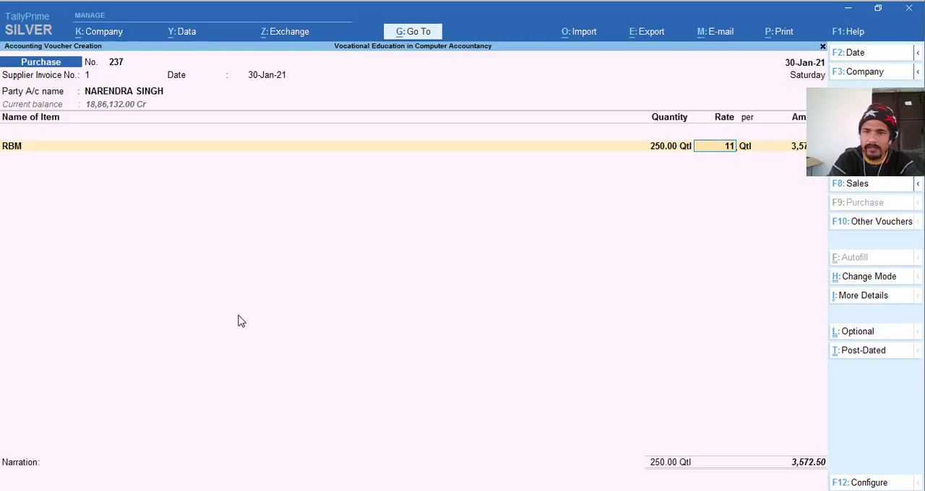
key("Return")
key("Return")
key("Return")
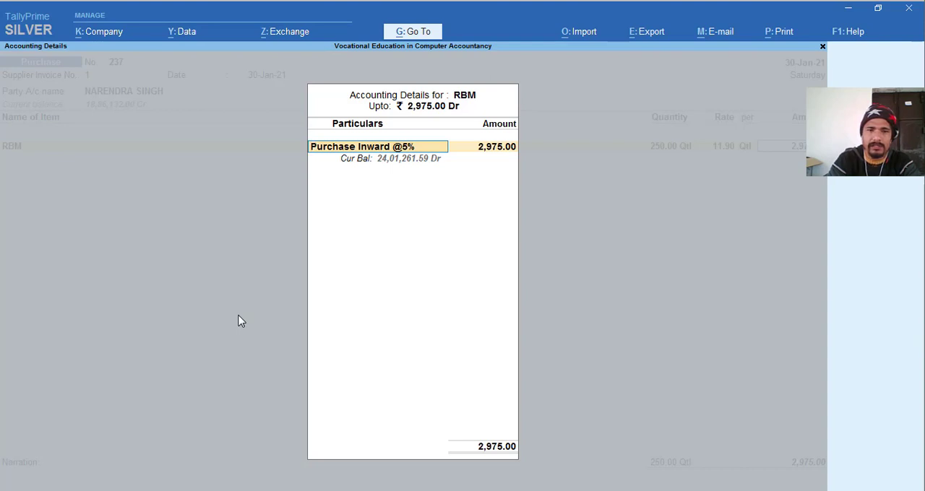
key("Return")
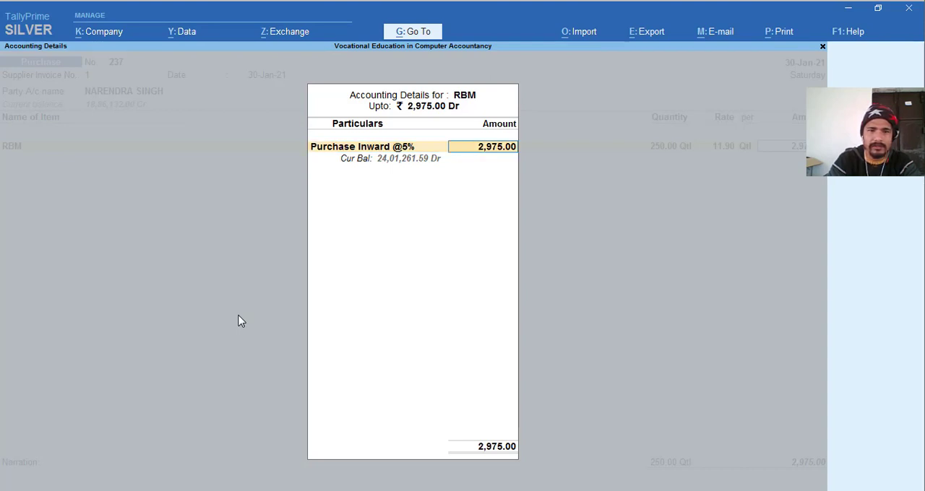
key("Return")
key("Return")
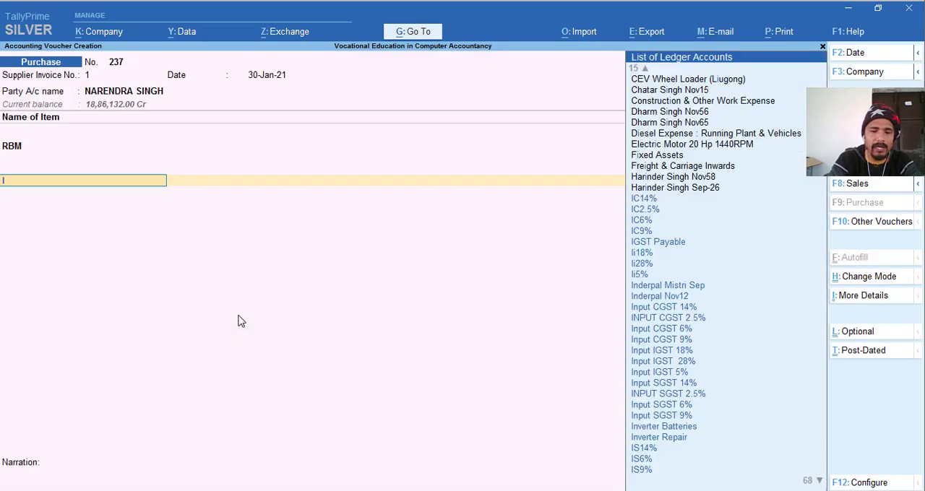
type("Ic9")
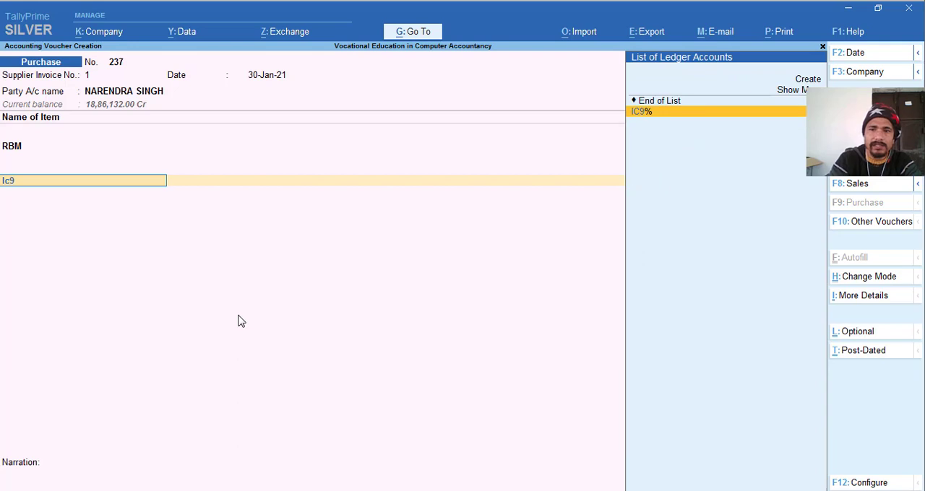
key("Return")
key("Escape")
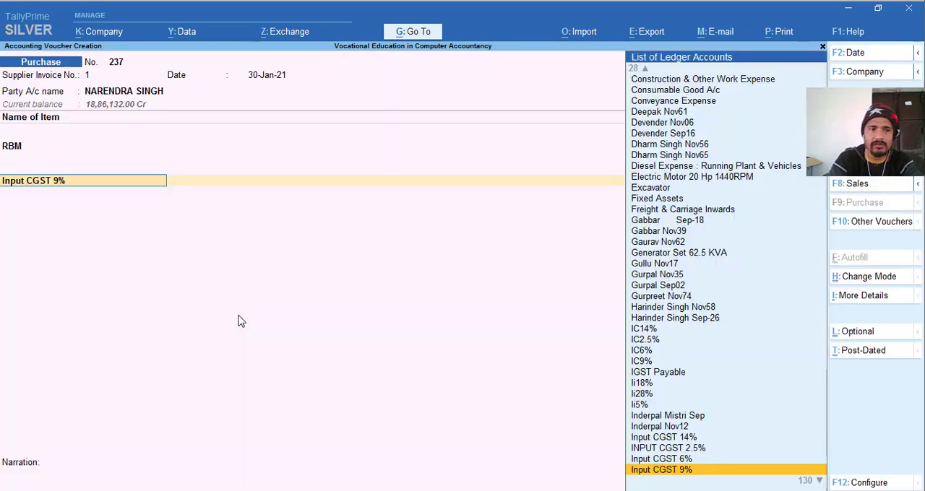
- Add the INPUT CGST 2.5% ledger to the purchase voucher, leaving its ledger description blank
type("Ic")
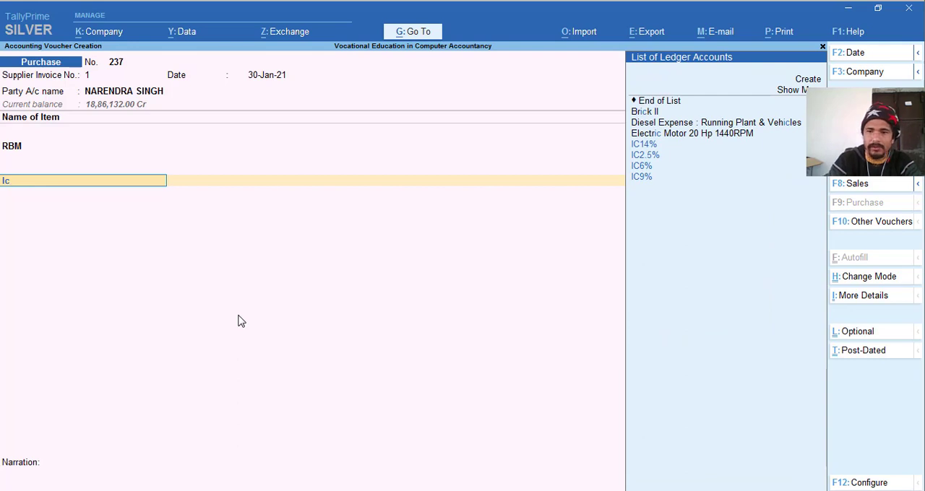
key("Down")
key("Down")
key("Return")
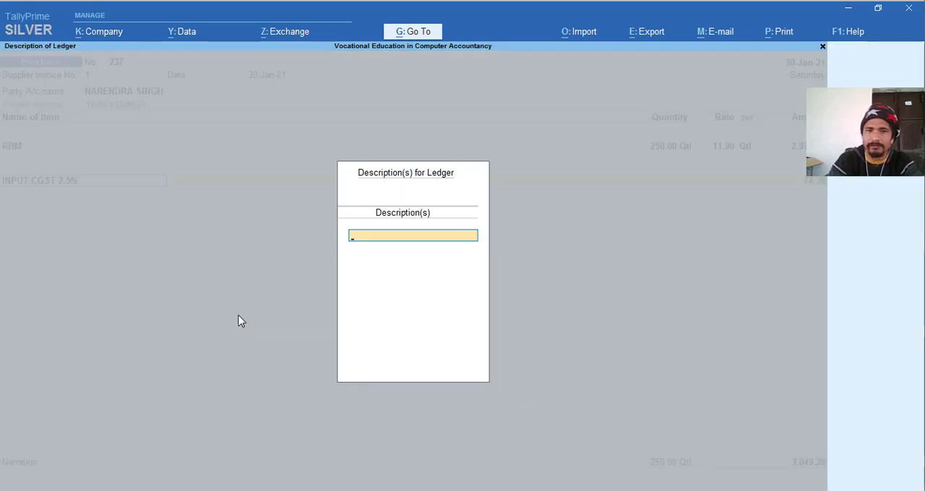
key("Return")
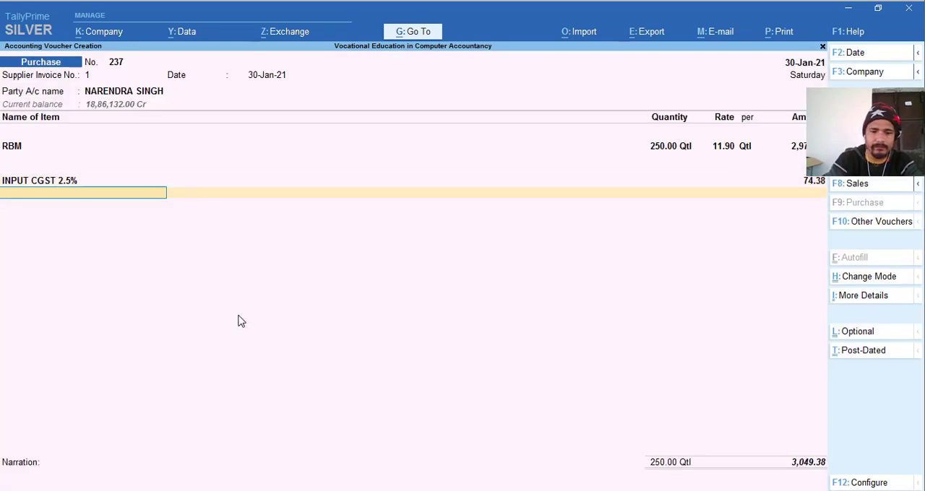
- Add the INPUT SGST 2.5% ledger below the CGST line, leaving its description blank and accepting the calculated amount
type("input")
key("Down")
key("Down")
key("Down")
key("Down")
key("Down")
key("Down")
key("Down")
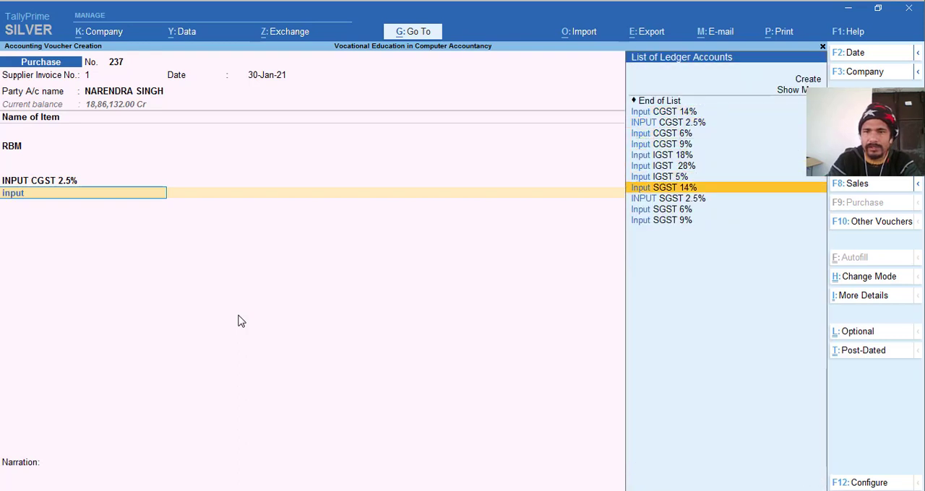
key("Down")
key("Return")
key("Return")
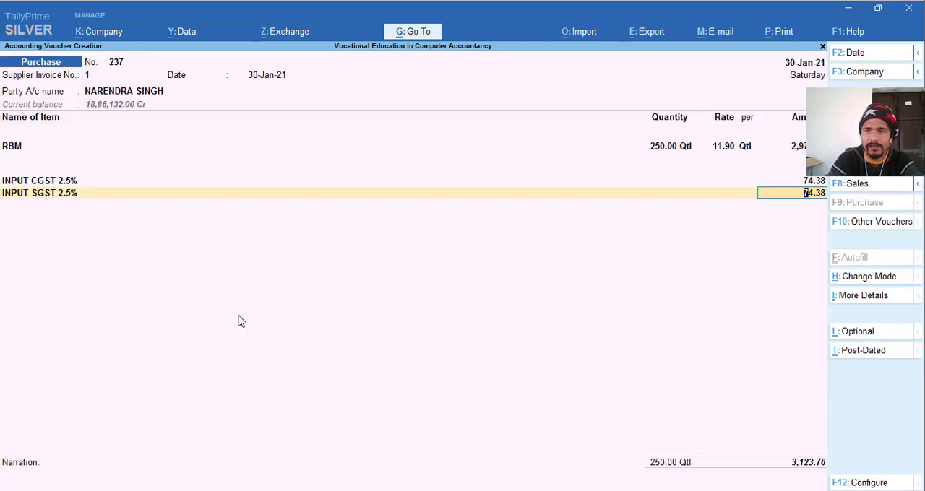
key("Return")
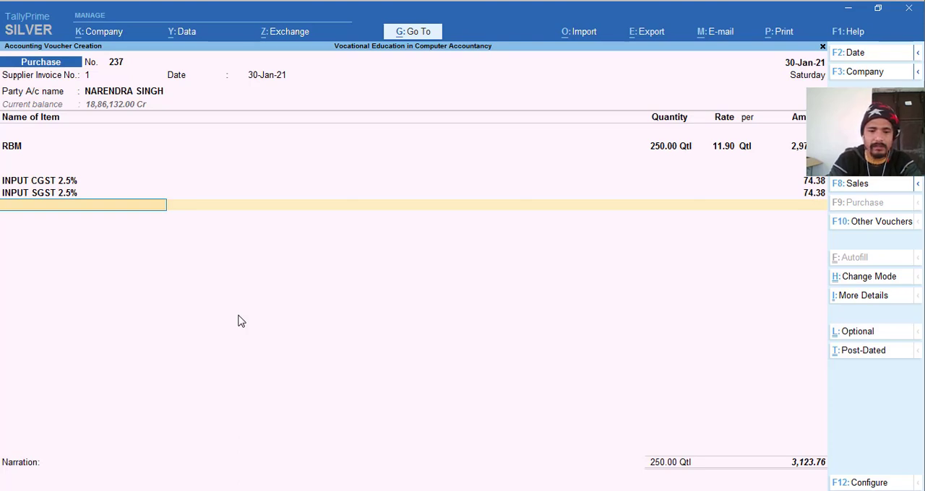
- Check the Purchase Value With Tax for the 250-quintal entry in row 3 of the Excel sheet, and return to TallyPrime
key("alt+Tab")
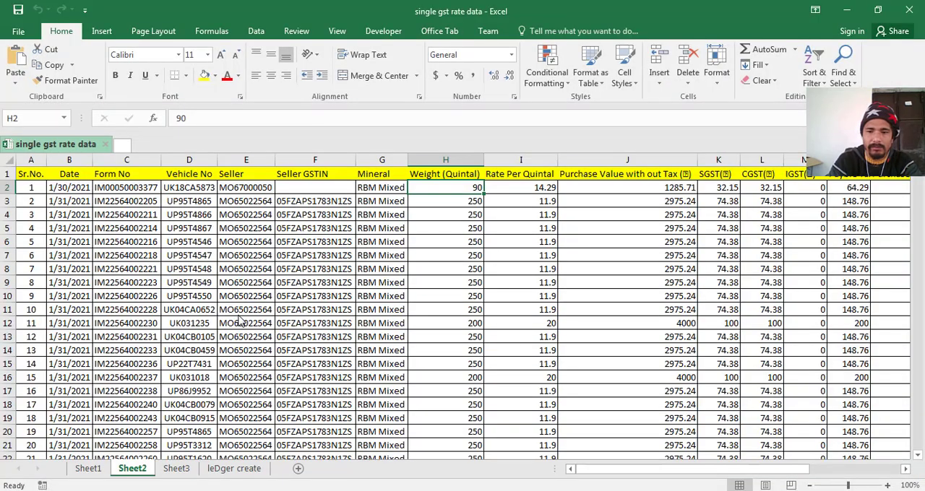
key("Right")
key("Right")
key("Right")
key("Right")
key("Right")
key("Right")
key("Right")
key("Right")
key("Right")
key("Right")
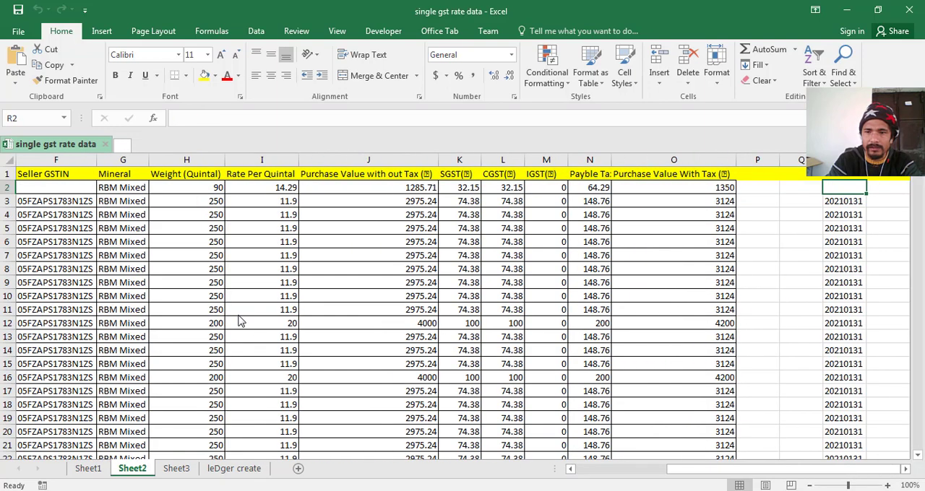
key("Left")
key("Left")
key("Left")
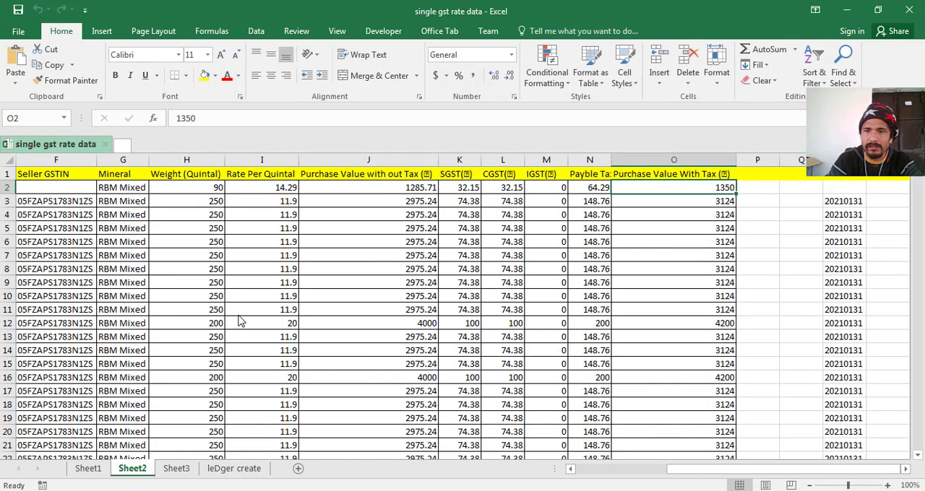
key("Down")
key("alt+Tab")
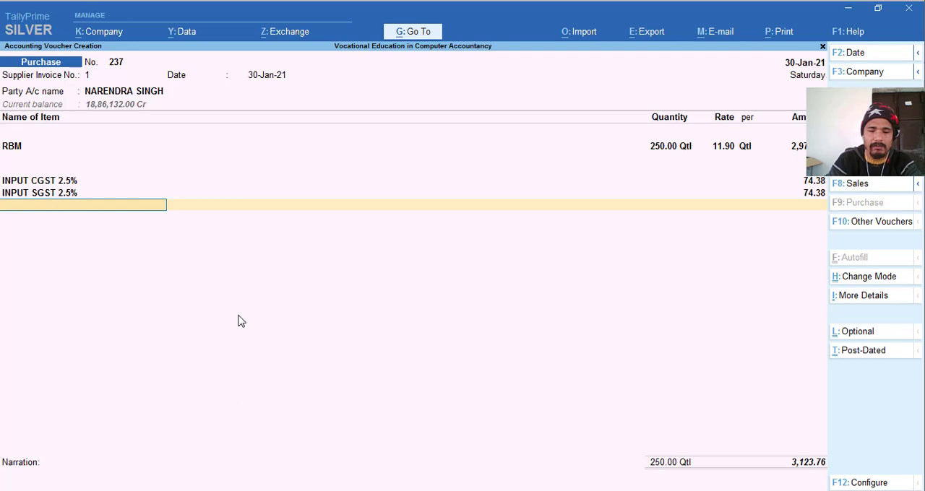
- Add the Roundoff ledger with its calculated amount of 0.24 and finish the list of additional ledgers
type("Rou")
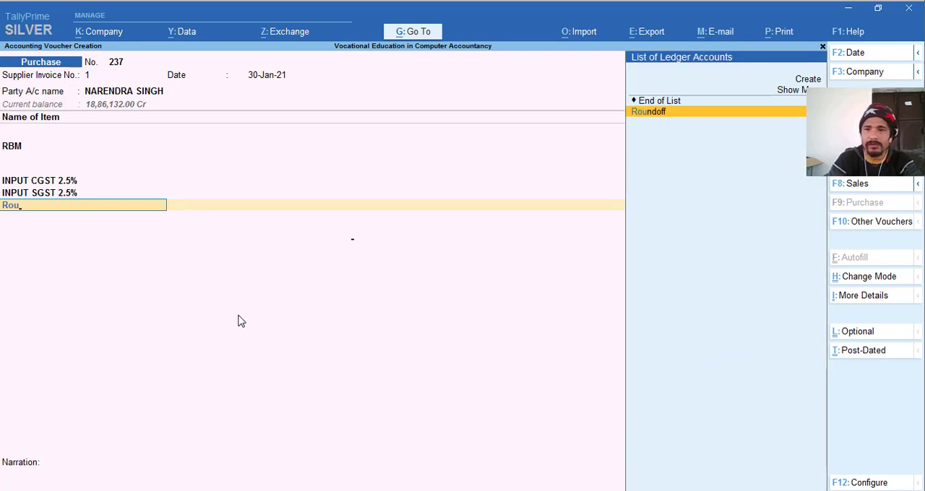
key("Return")
key("Return")
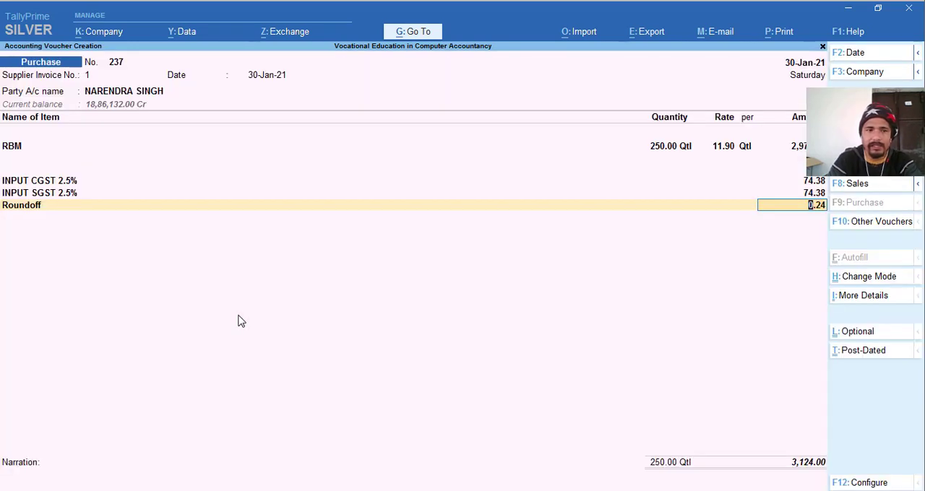
key("Return")
- Allocate the full voucher amount of 3,124.00 Cr to a New Ref named 1 in the supplier's bill-wise details
key("Return")
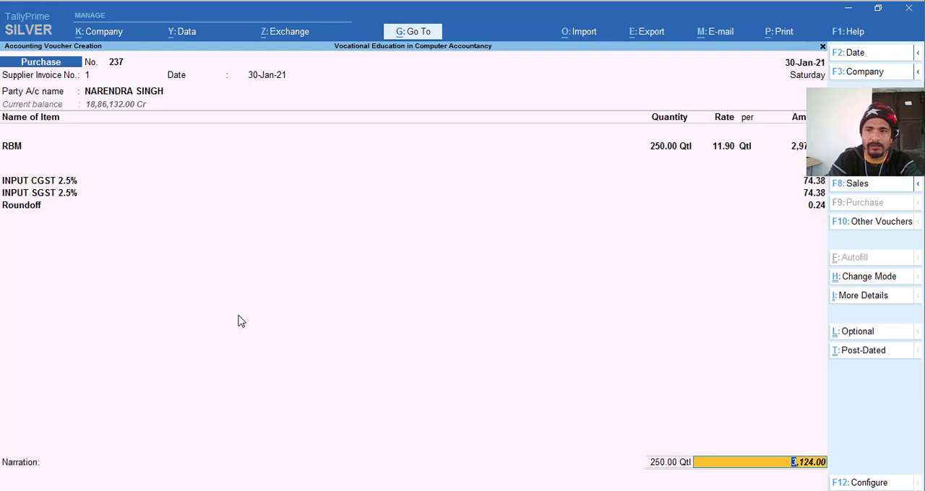
key("Return")
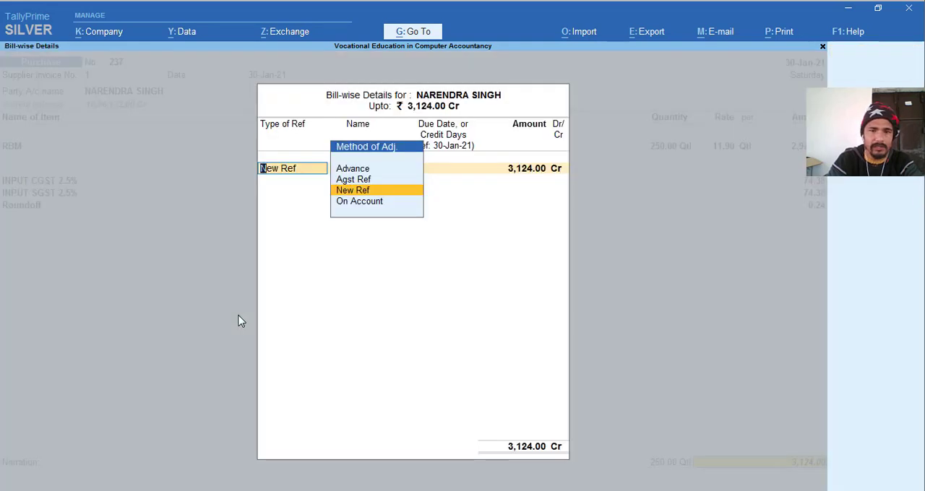
key("Return")
key("Return")
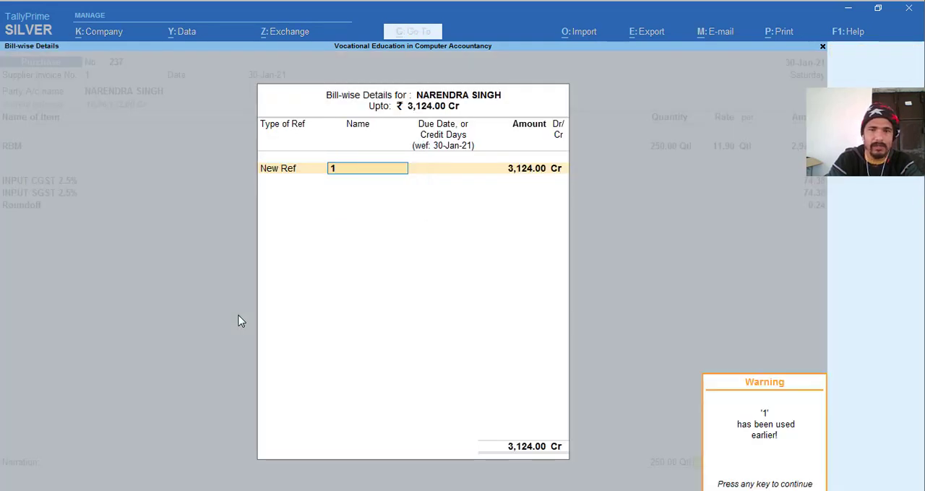
key("Return")
key("Return")
key("Return")
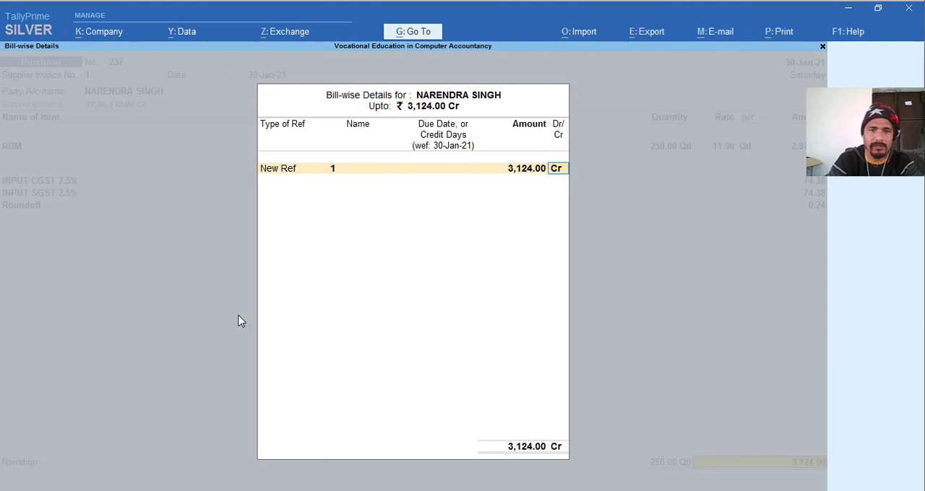
key("Return")
- Copy the vehicle number from cell D3 of Sheet2 in Excel into the voucher's narration in TallyPrime
key("alt+Tab")
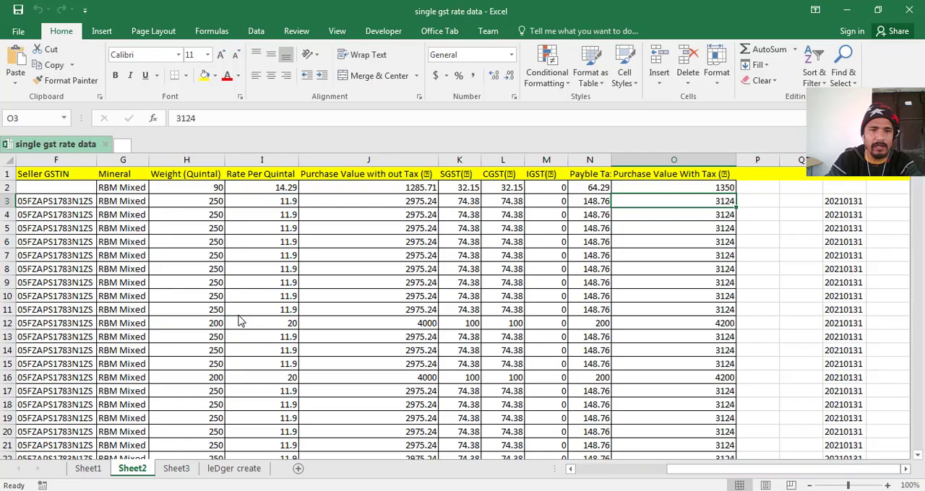
key("Left")
key("Left")
key("Left")
key("Left")
key("Left")
key("Left")
key("Left")
key("Left")
key("Left")
key("Left")
key("Left")
key("Left")
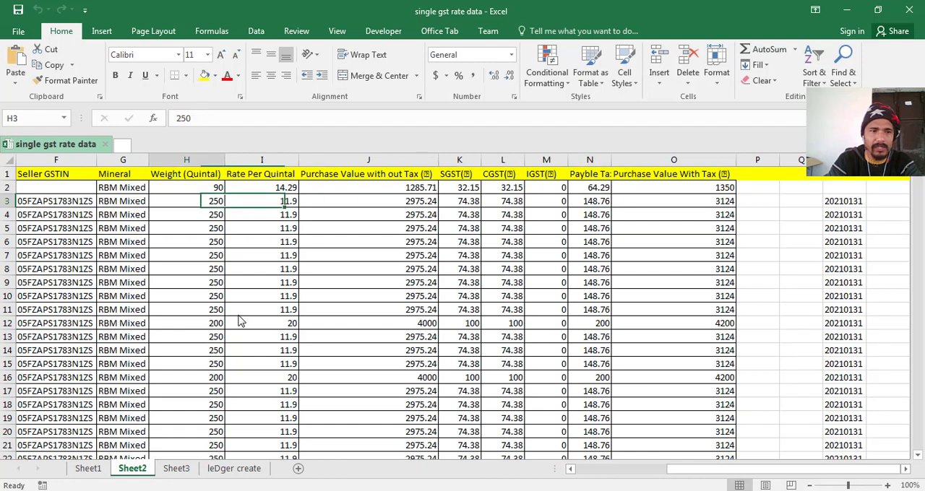
key("Left")
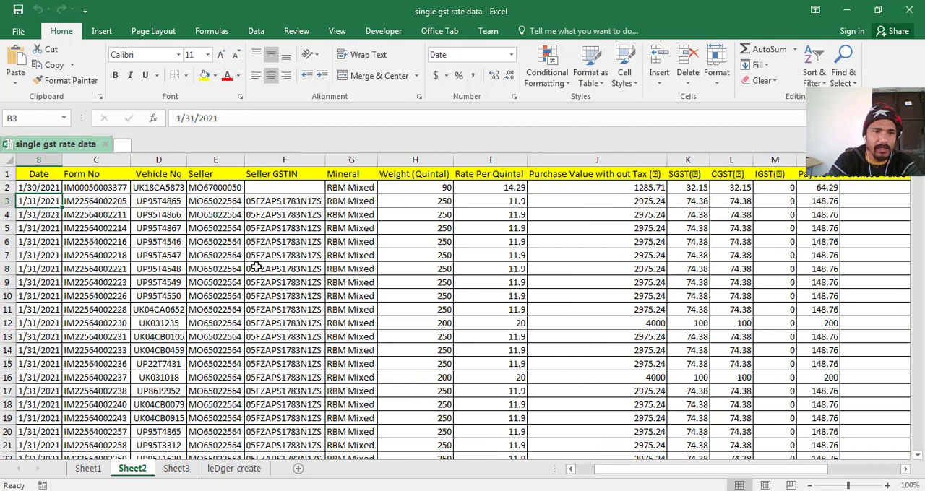
left_click(170, 203)
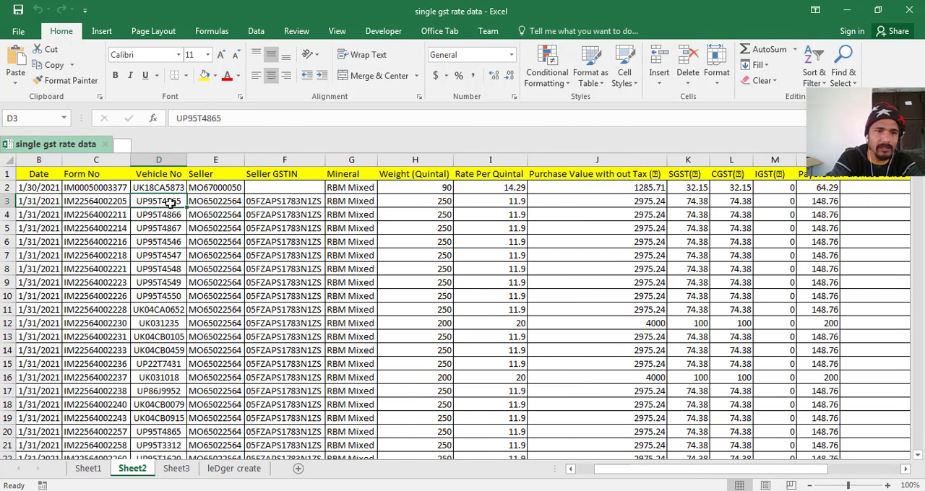
key("ctrl+c")
key("alt+Tab")
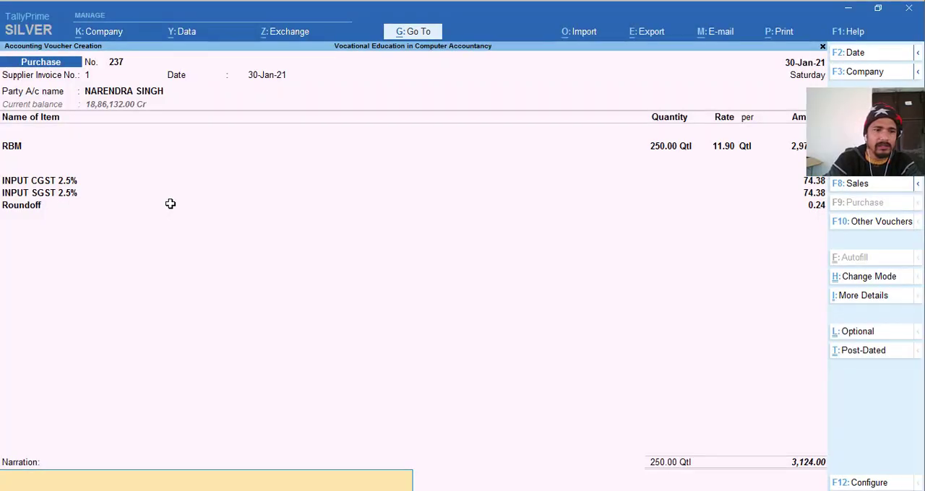
key("ctrl")
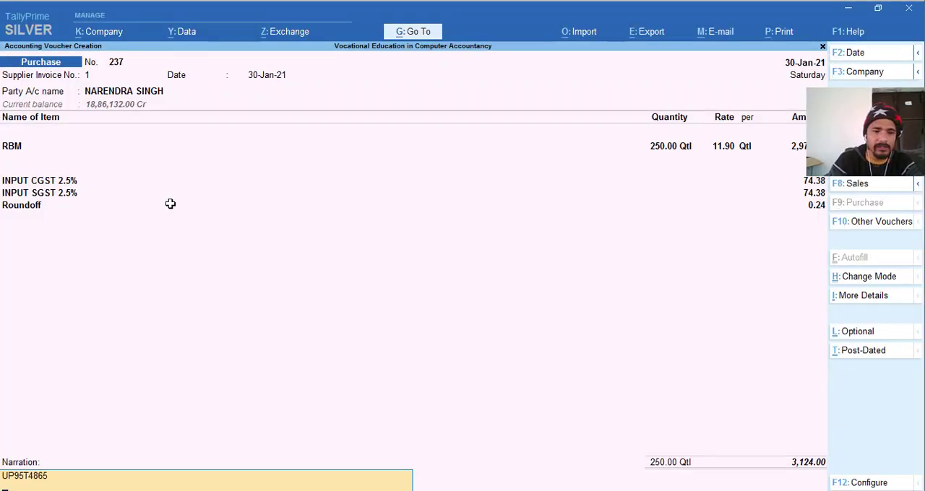
- Accept the completed purchase voucher and leave voucher creation for the Gateway of Tally
key("Return")
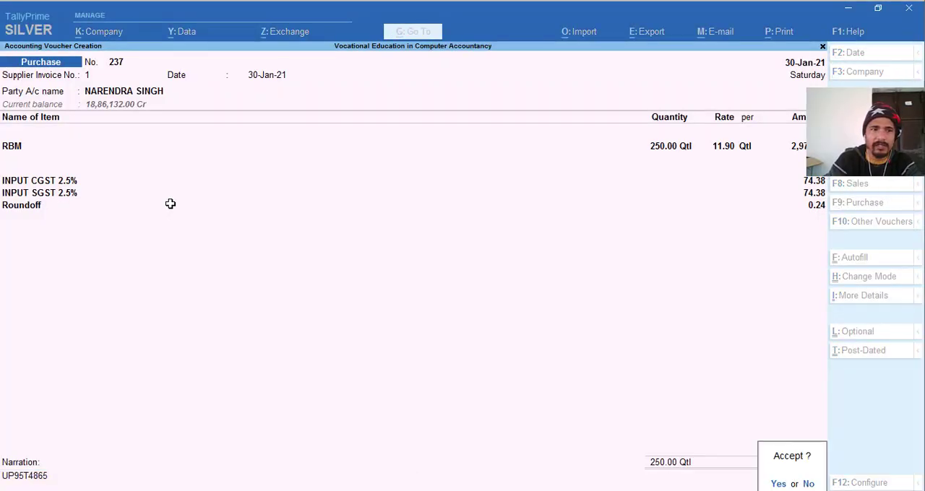
key("Return")
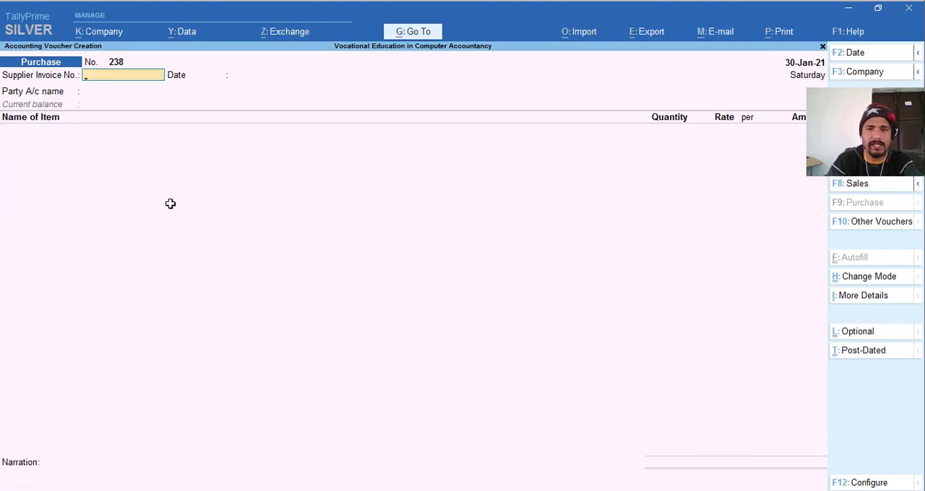
key("Escape")
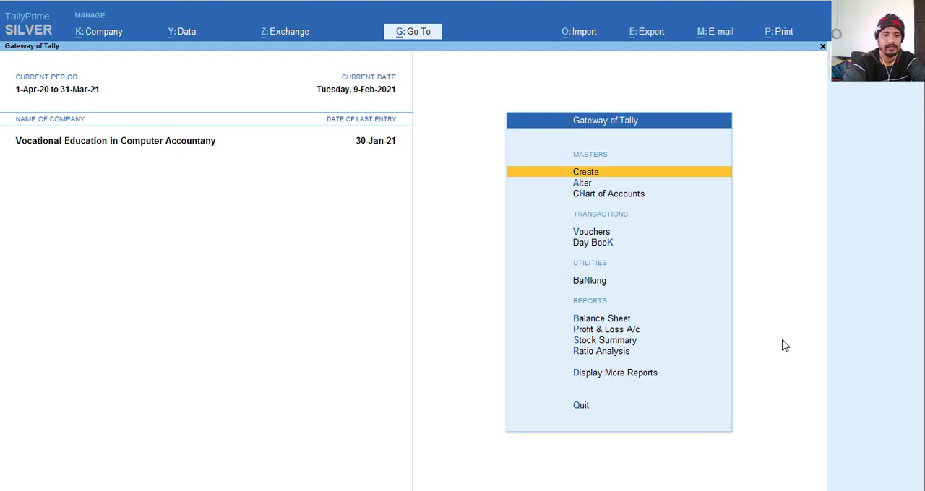
- Display the Day Book for the date 30-1-21
key("d")
key("d")
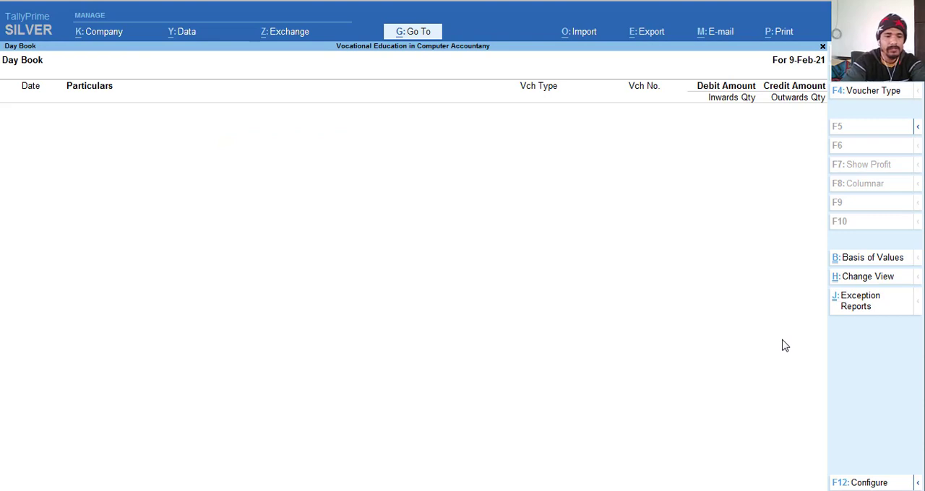
key("F2")
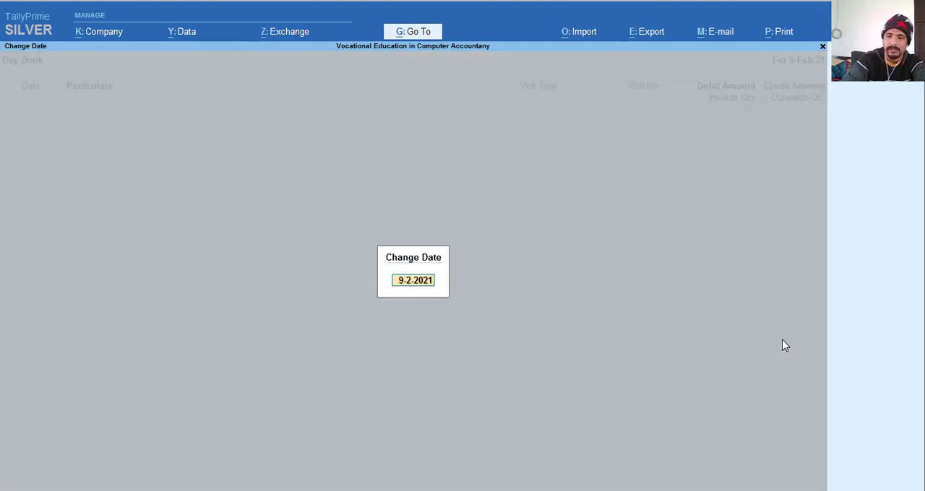
type("30-")
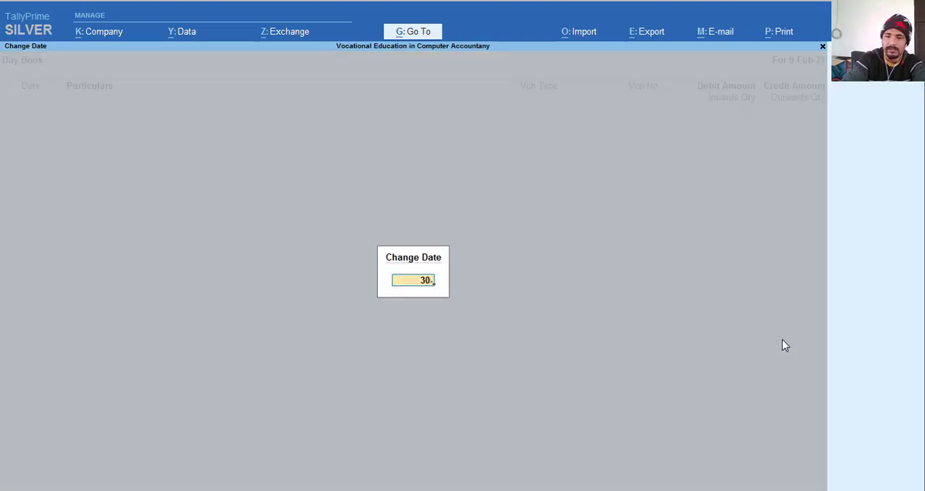
type("1-21")
key("Return")
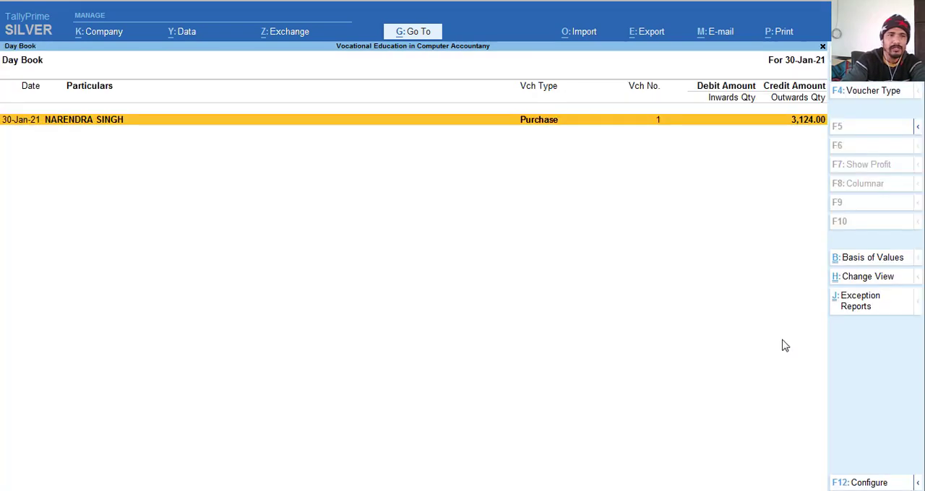
- Review the recorded purchase voucher from the Day Book and quit it without making changes
key("Return")
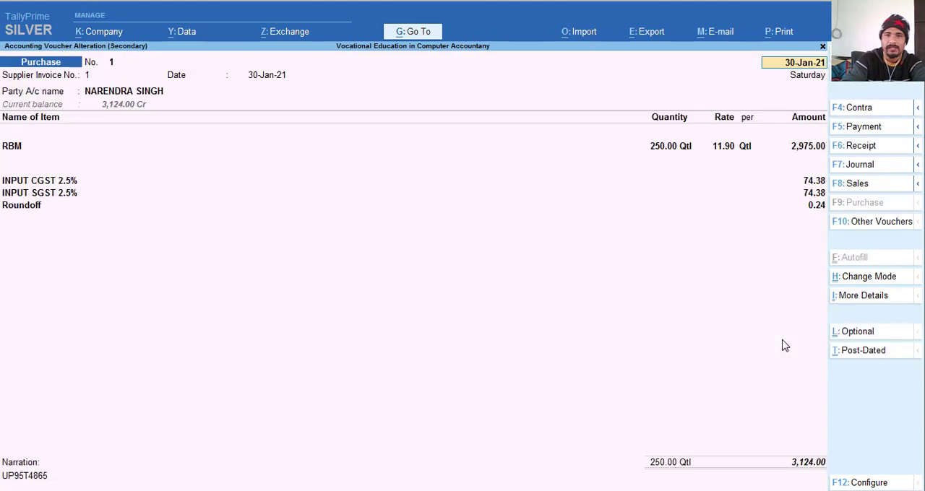
key("Escape")
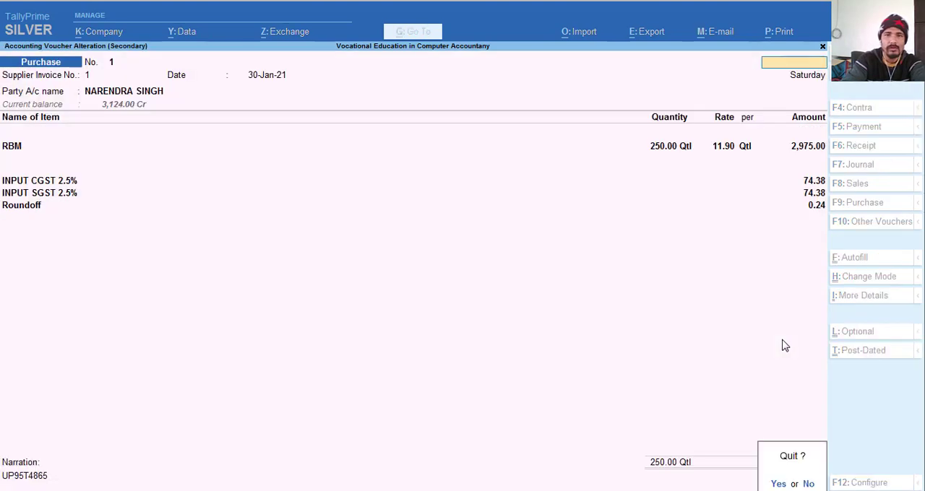
key("y")
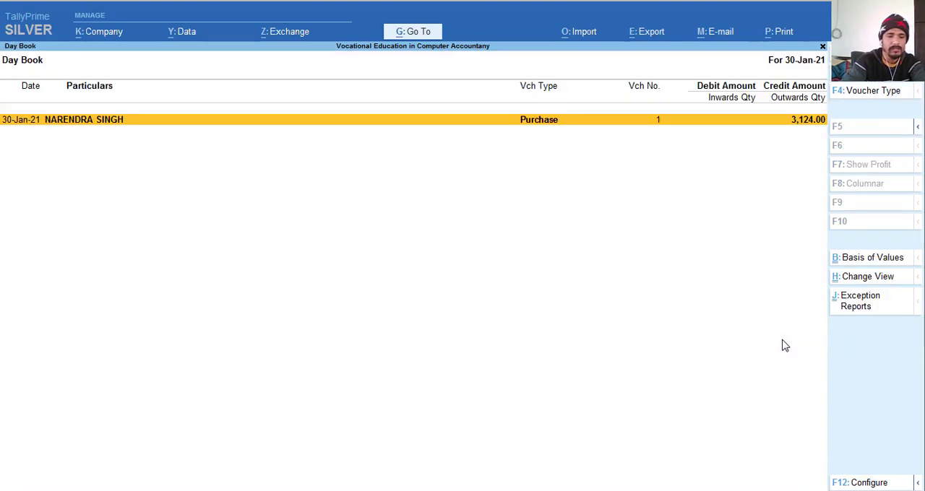
- Start exporting the Day Book and set the export file format to XML (Data Interchange)
key("ctrl")
key("ctrl+e")
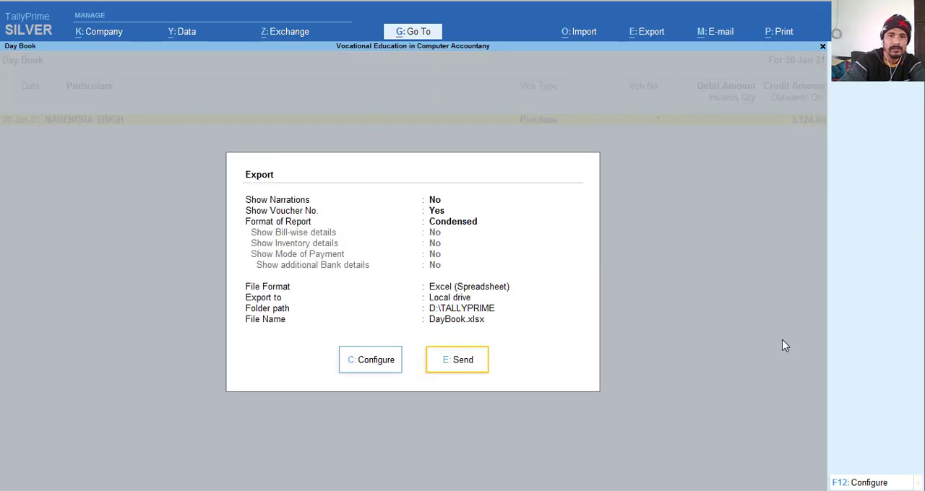
left_click(367, 361)
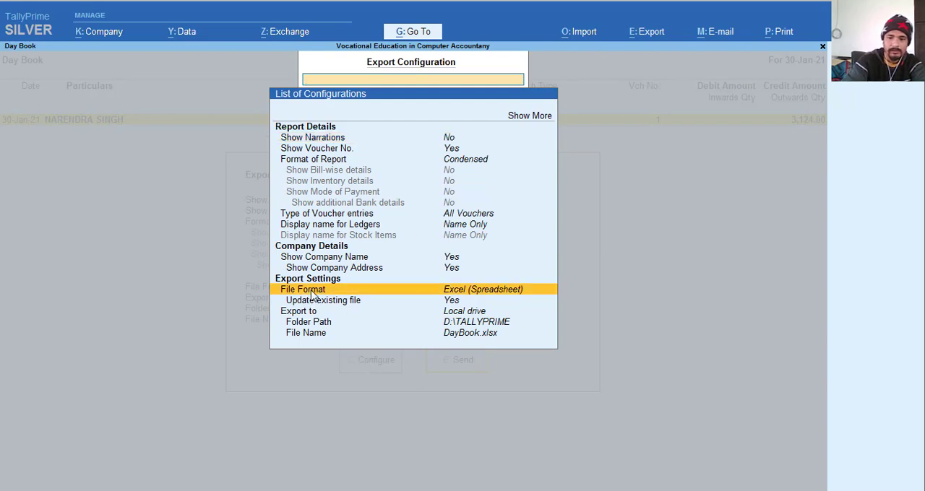
left_click(312, 292)
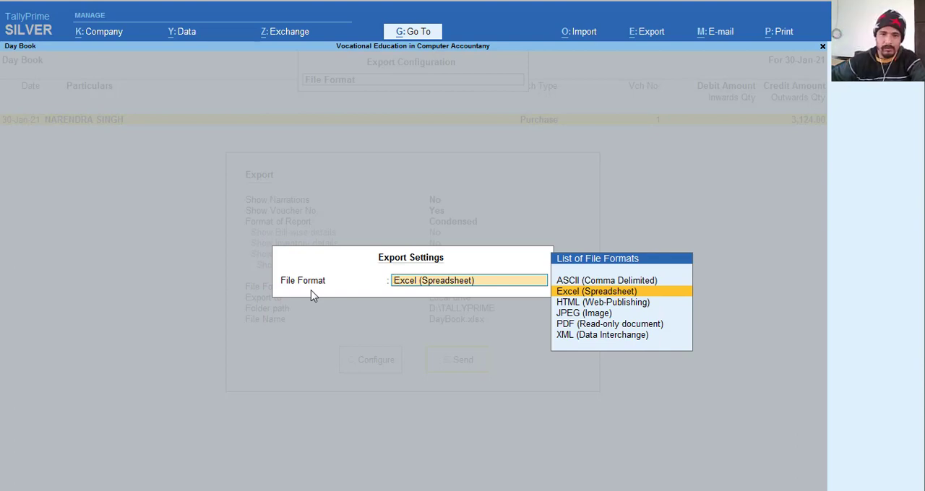
key("Down")
key("Down")
key("Down")
key("Down")
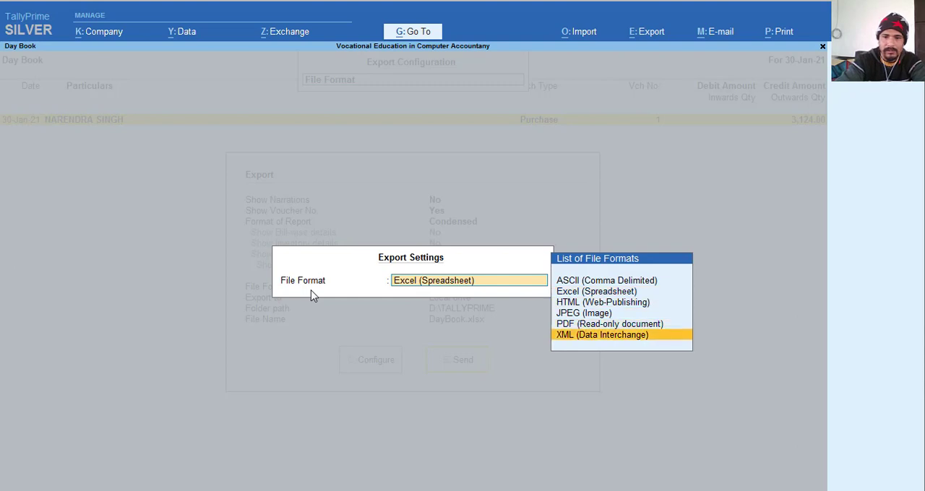
key("Return")
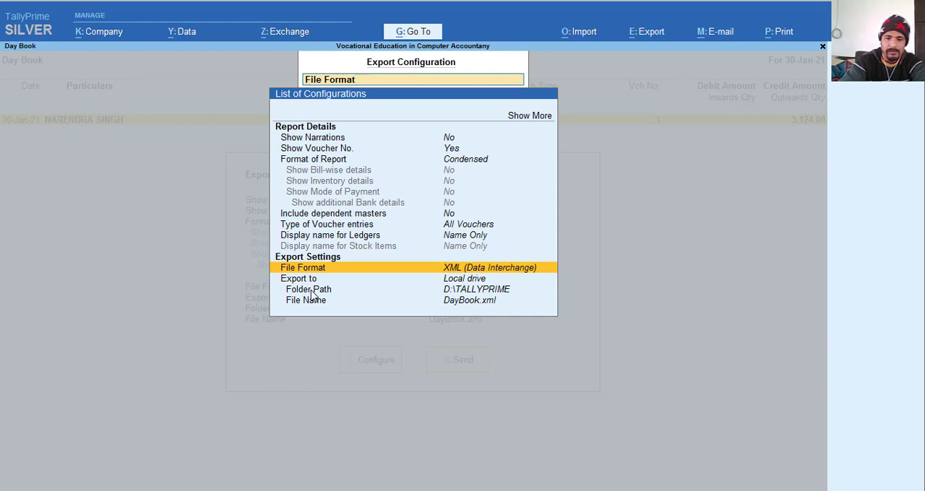
- Open the export's folder path setting and choose to specify a custom path
key("Down")
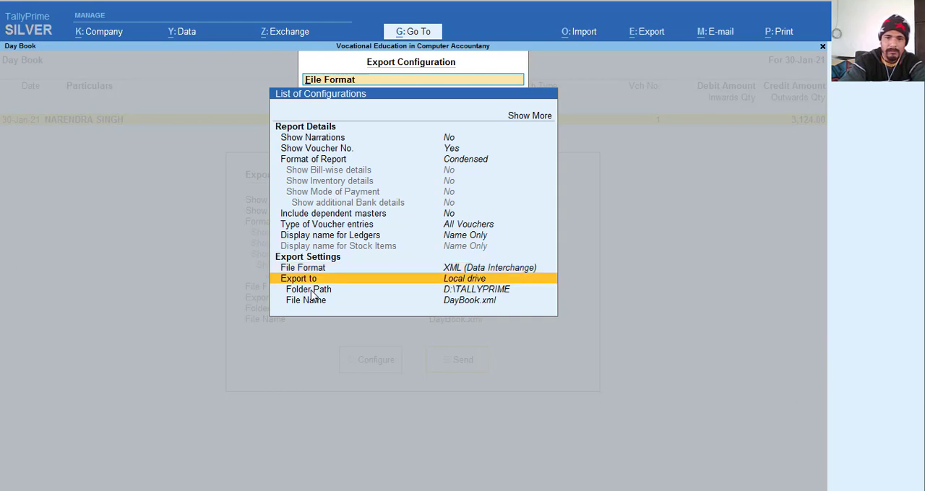
key("Down")
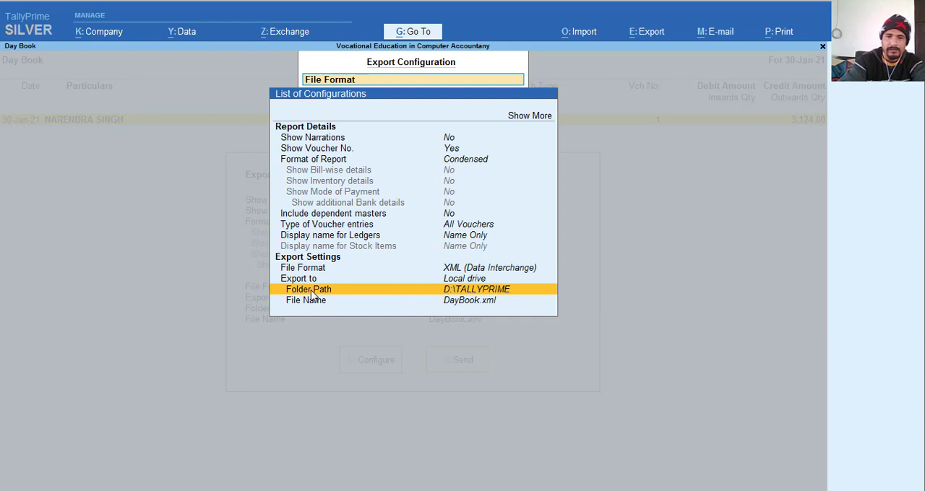
key("Return")
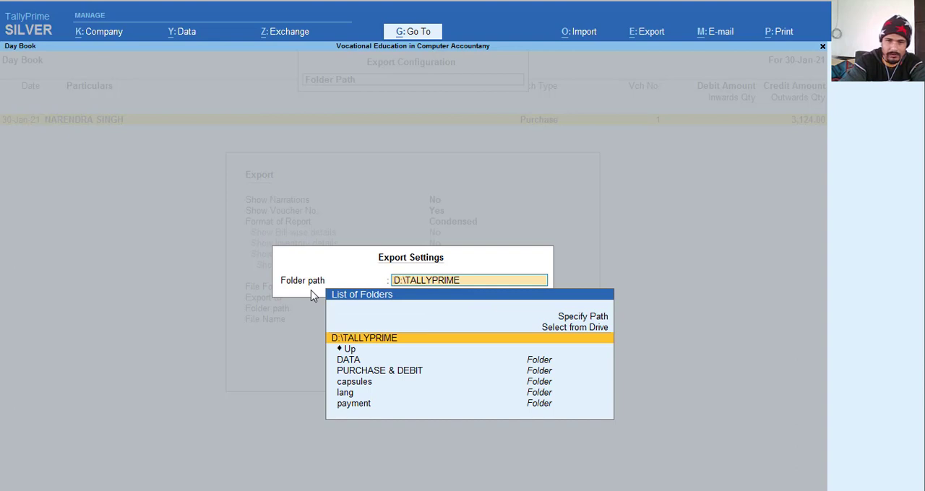
key("Up")
key("Up")
key("Return")
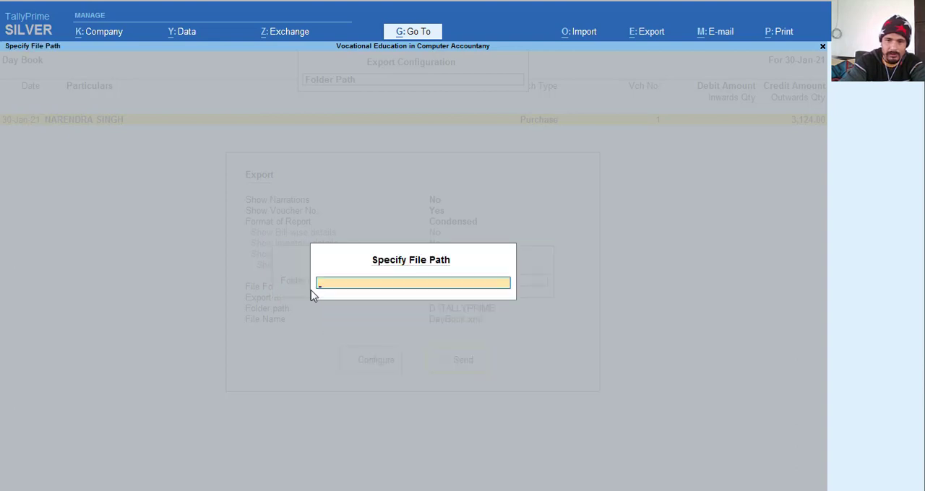
- Create a folder named data on the desktop, open it and copy its address
key("super+d")
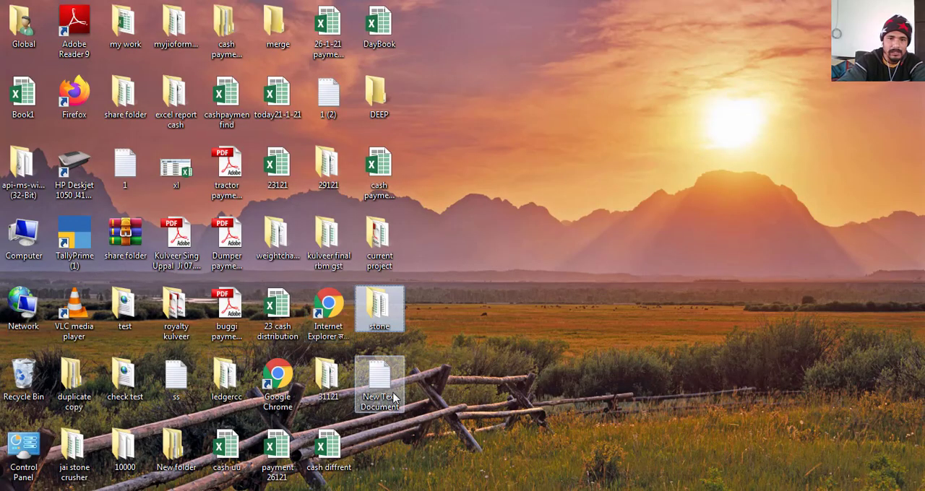
key("ctrl+shift+n")
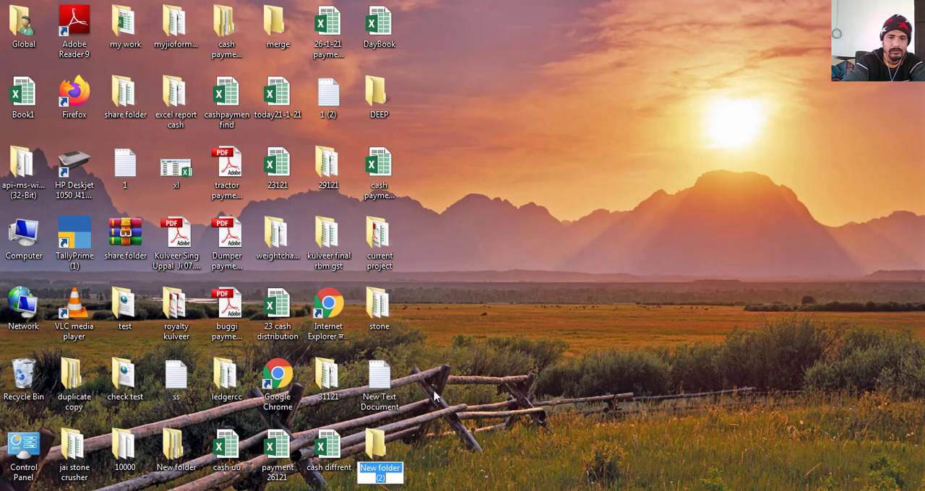
type("data")
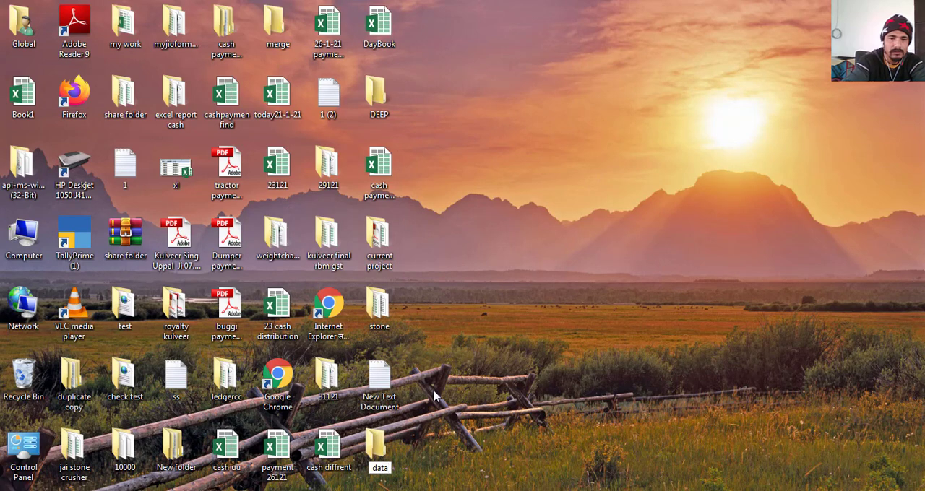
key("Return")
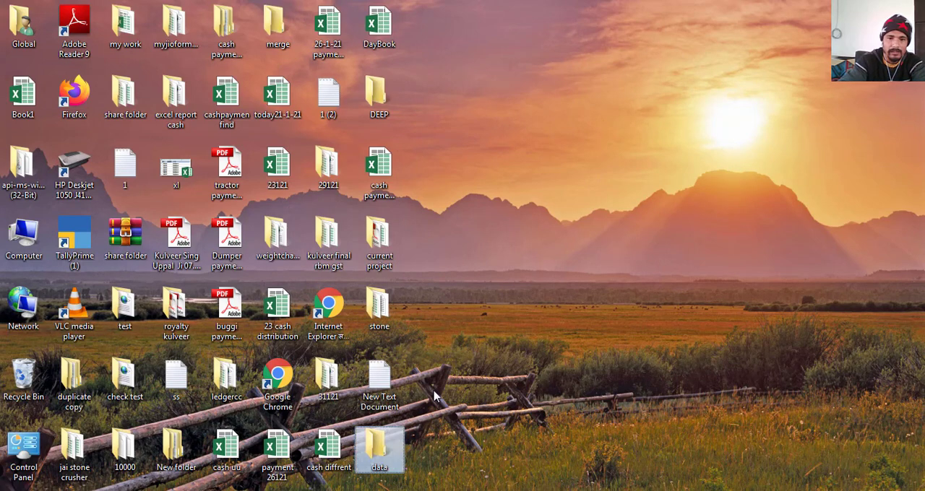
key("Return")
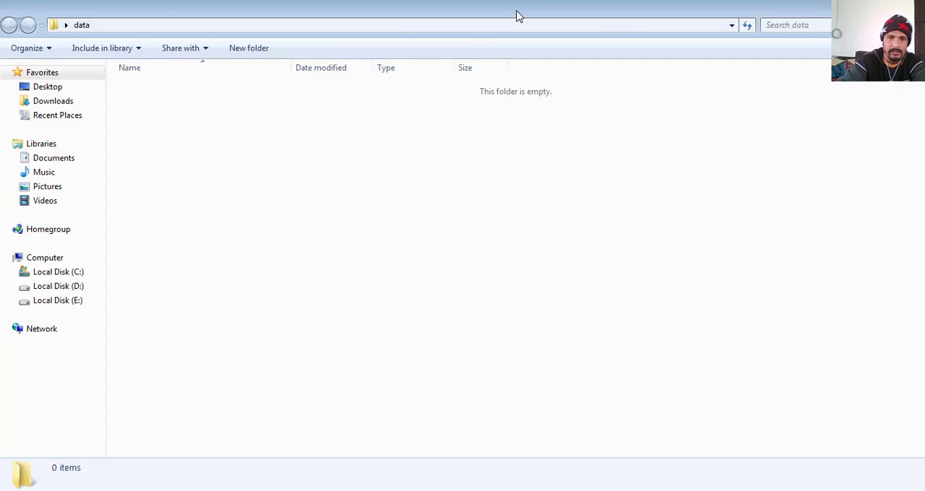
right_click(508, 27)
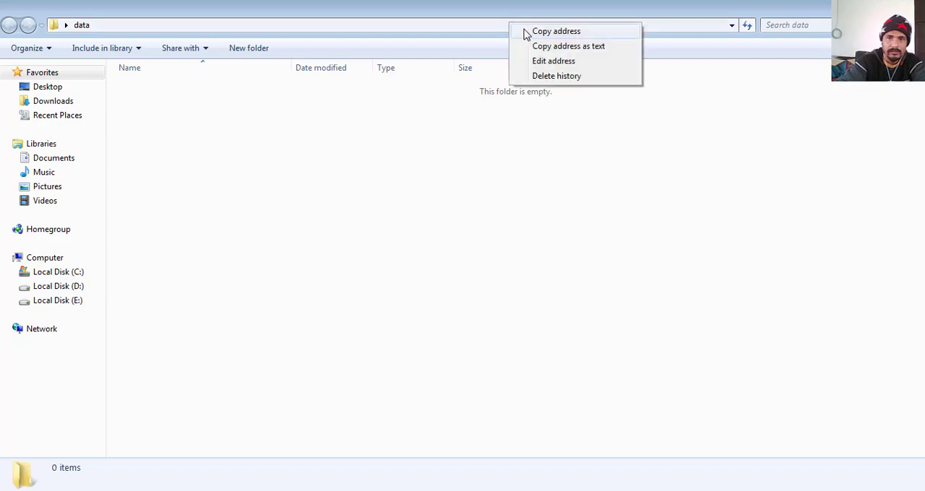
left_click(525, 32)
- Back in TallyPrime, set the export folder path to C:\Users\Global\Desktop\data and send the Day Book export
key("alt+Tab")
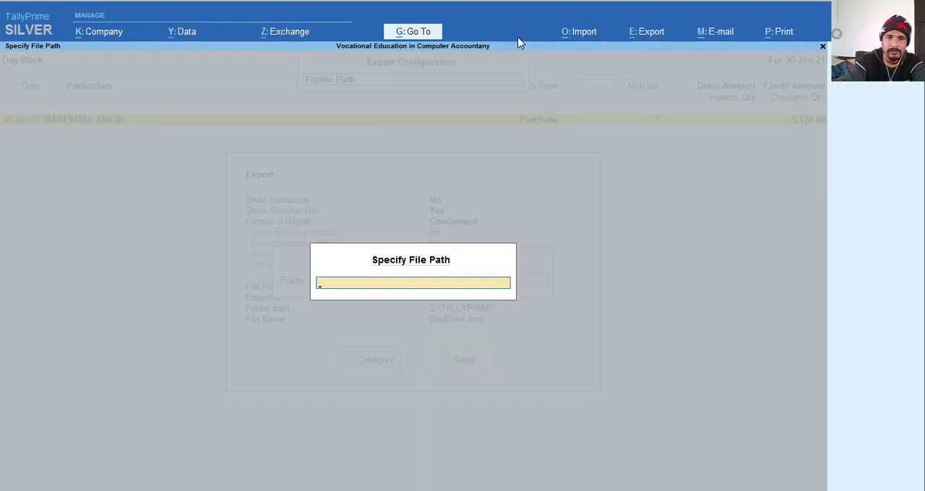
key("ctrl+v")
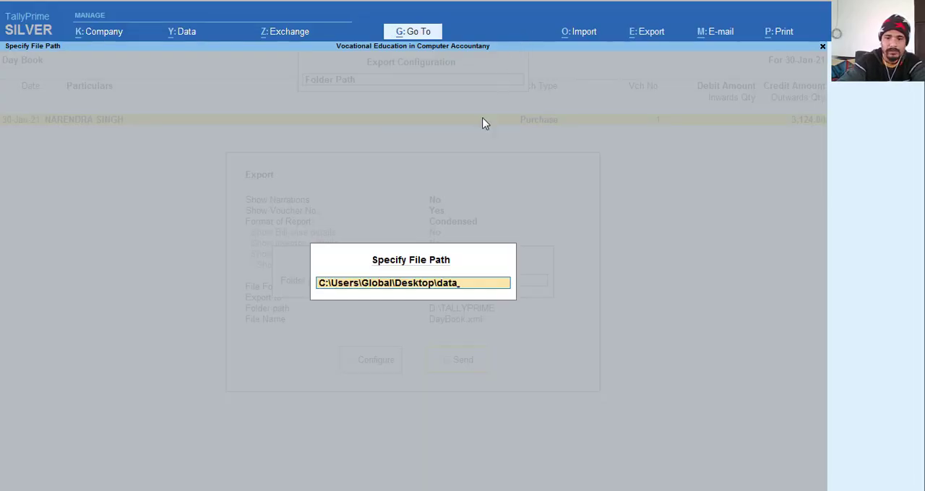
key("Return")
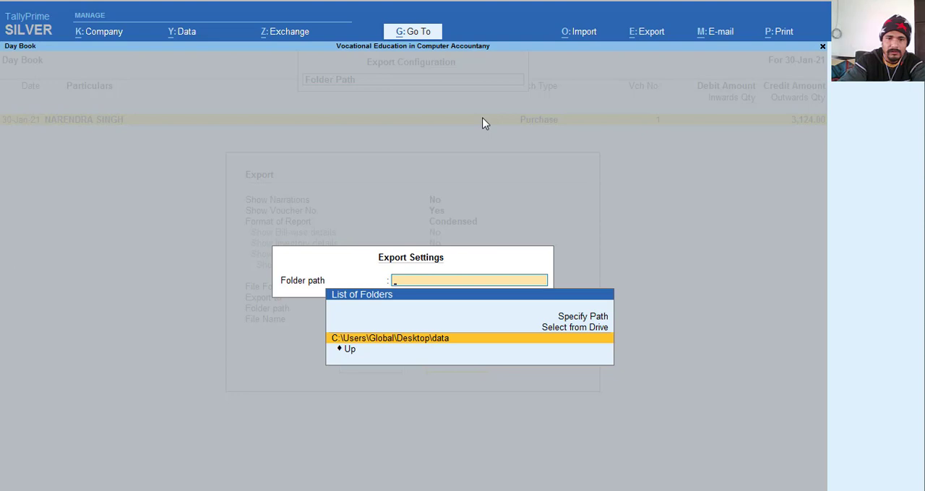
key("Return")
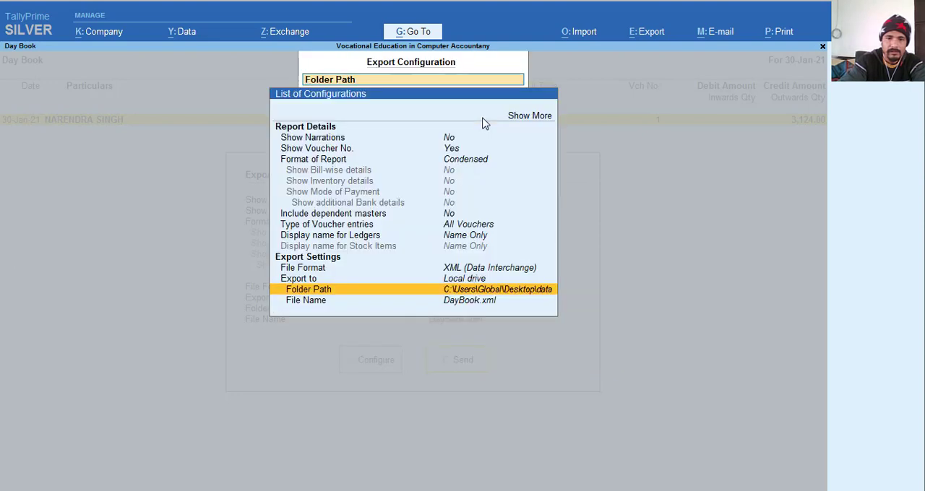
key("Escape")
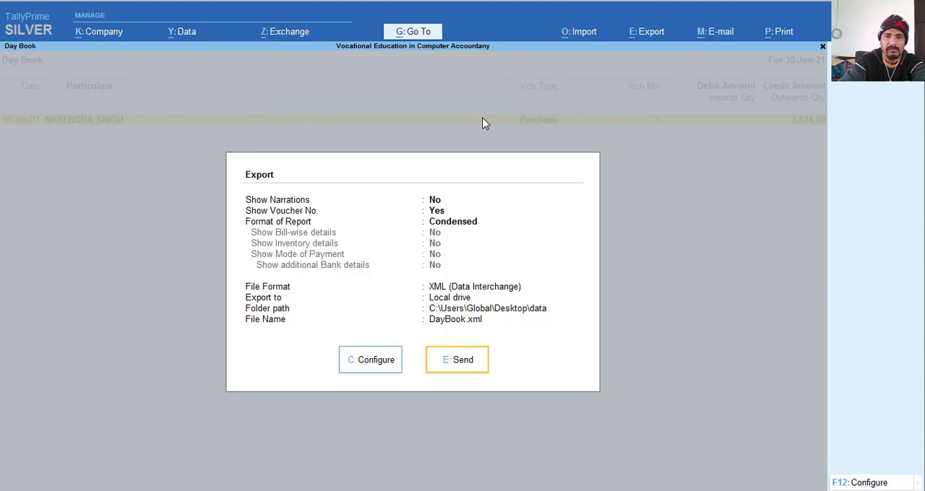
left_click(454, 365)
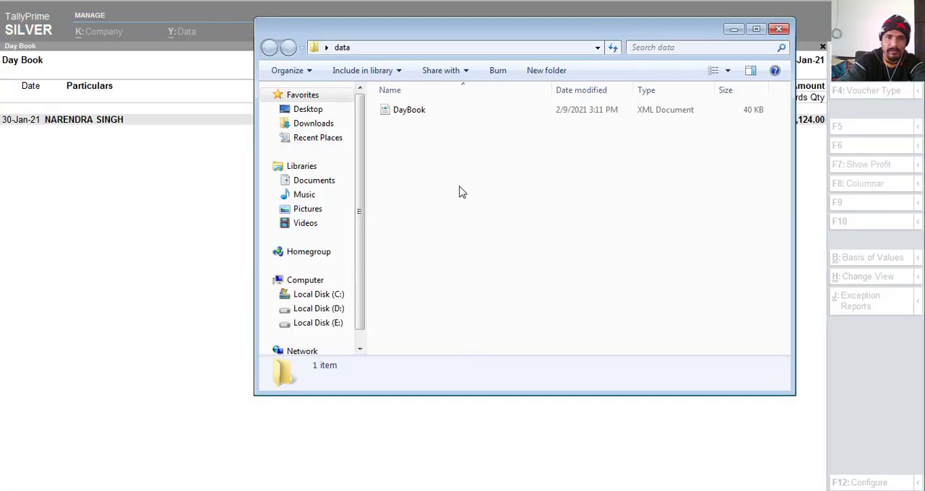
- Open the exported DayBook XML file from the data folder in Notepad++
left_click(398, 116)
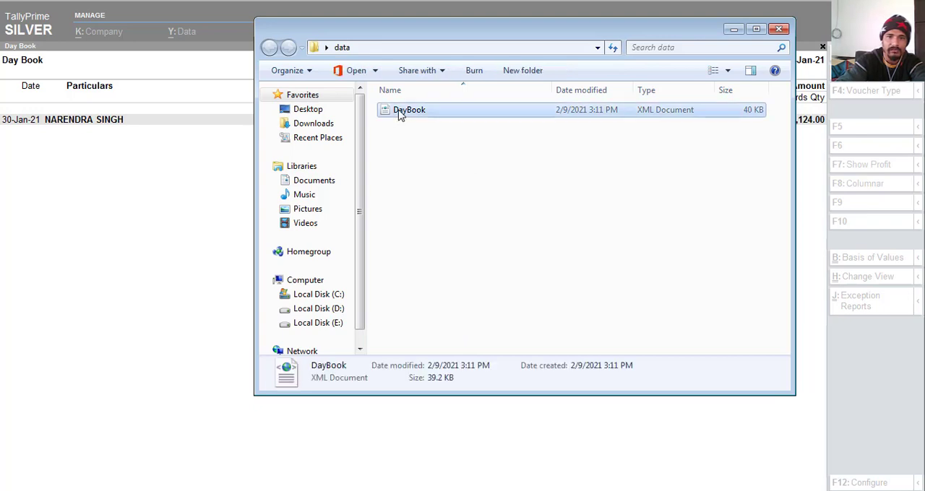
right_click(398, 116)
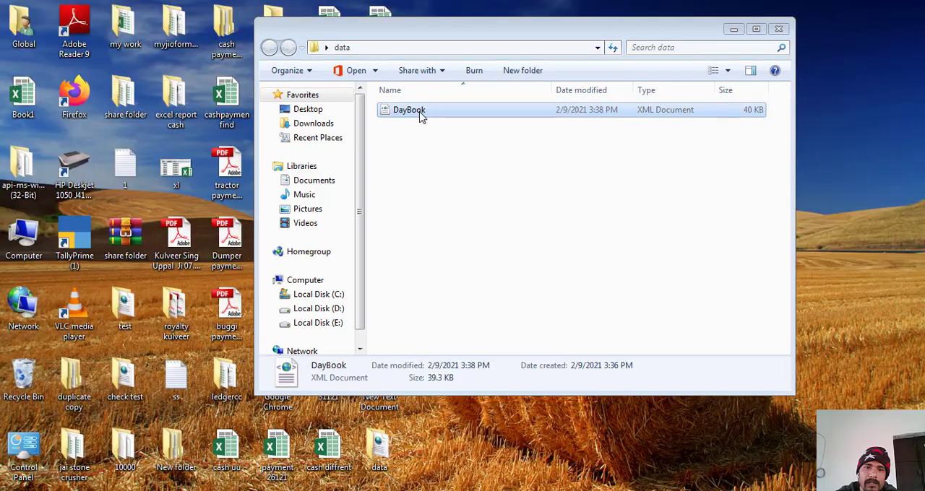
right_click(421, 114)
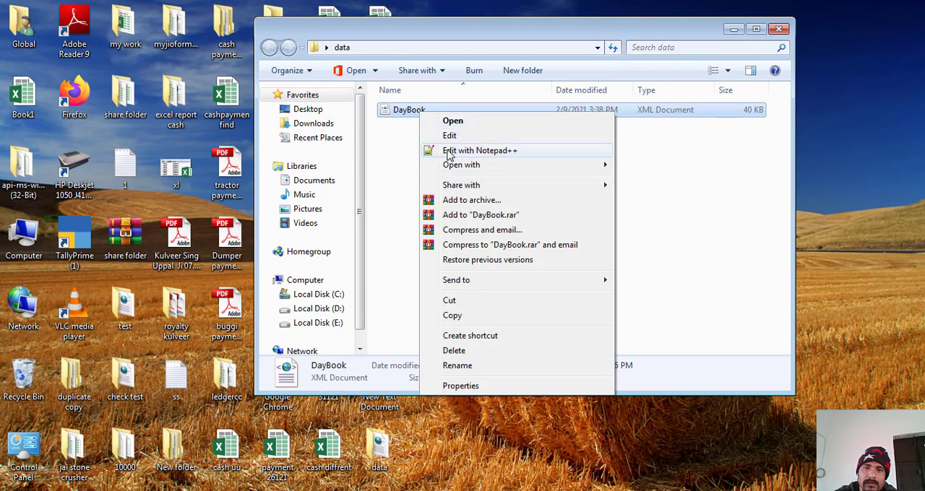
left_click(447, 152)
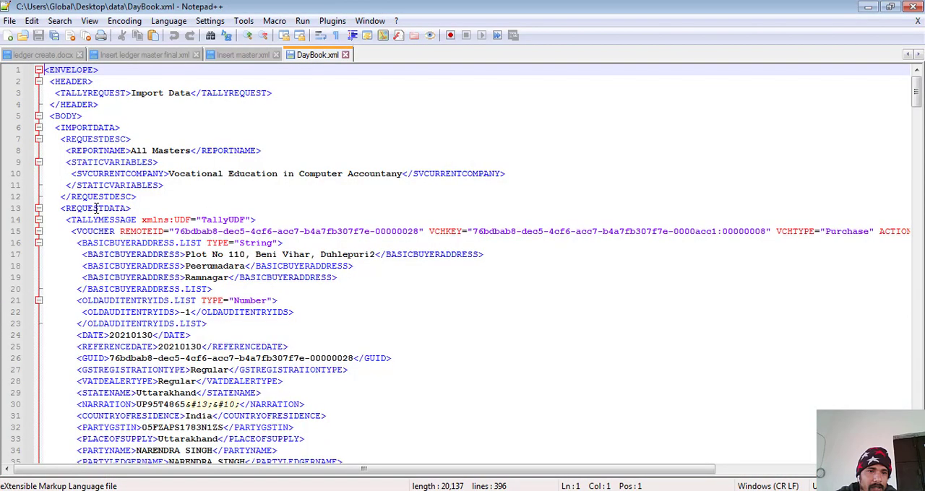
- Select and copy the XML from the first opening TALLYMESSAGE tag through the last closing TALLYMESSAGE tag, leaving out the closing REQUESTDATA line
left_click(64, 220)
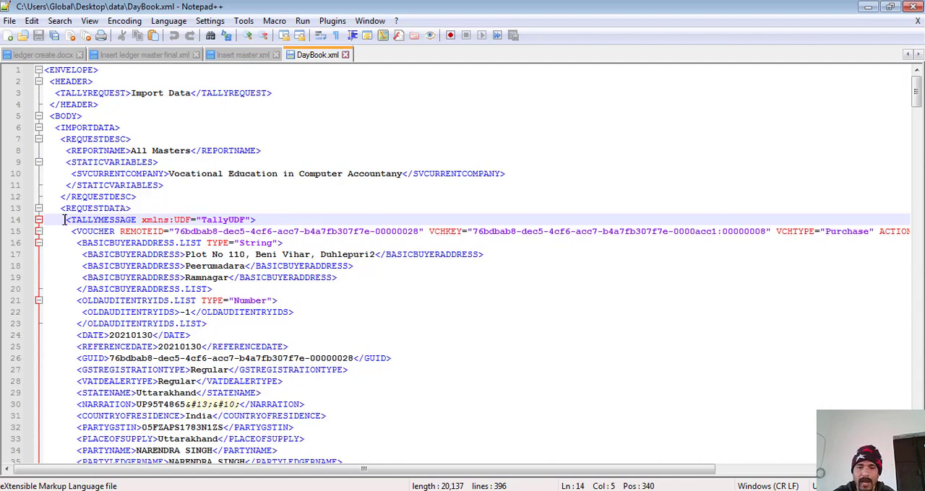
key("ctrl+shift+End")
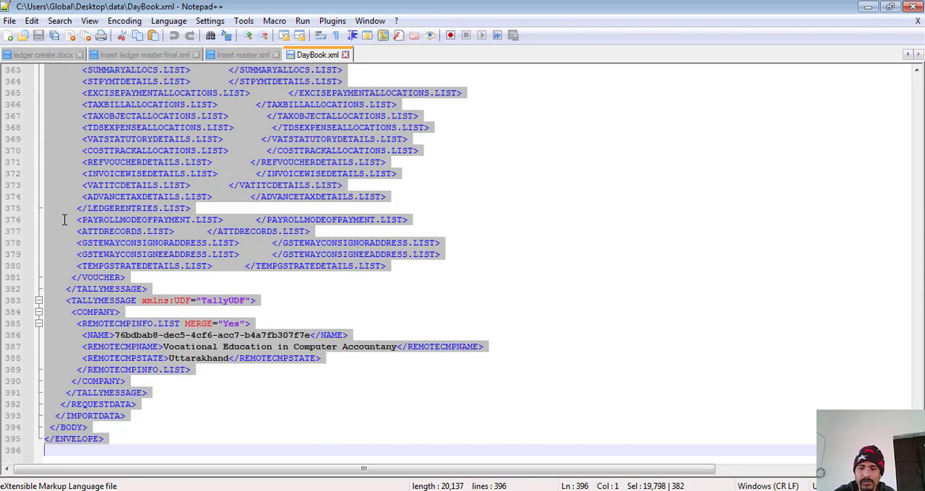
key("shift+Up")
key("shift+Up")
key("shift+Up")
key("shift+Up")
key("shift+Up")
key("shift+Up")
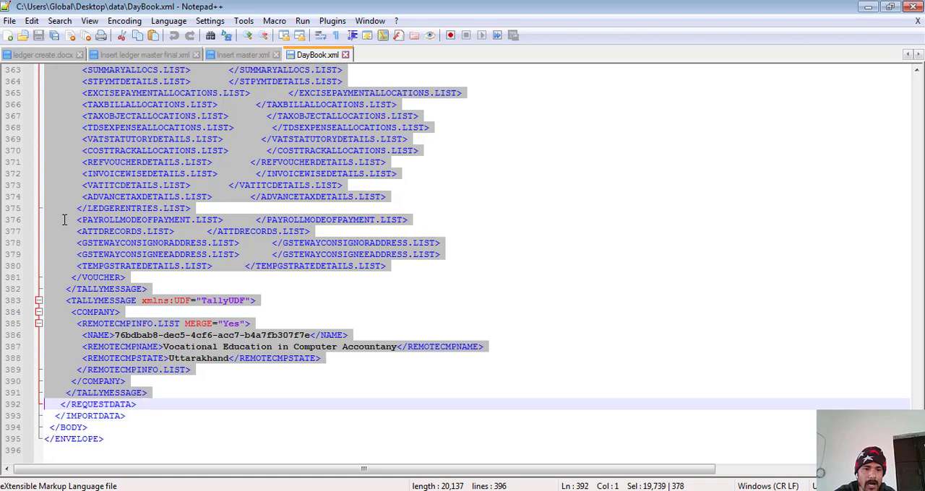
key("shift+Up")
key("shift+Down")
key("shift+Down")
key("shift+Down")
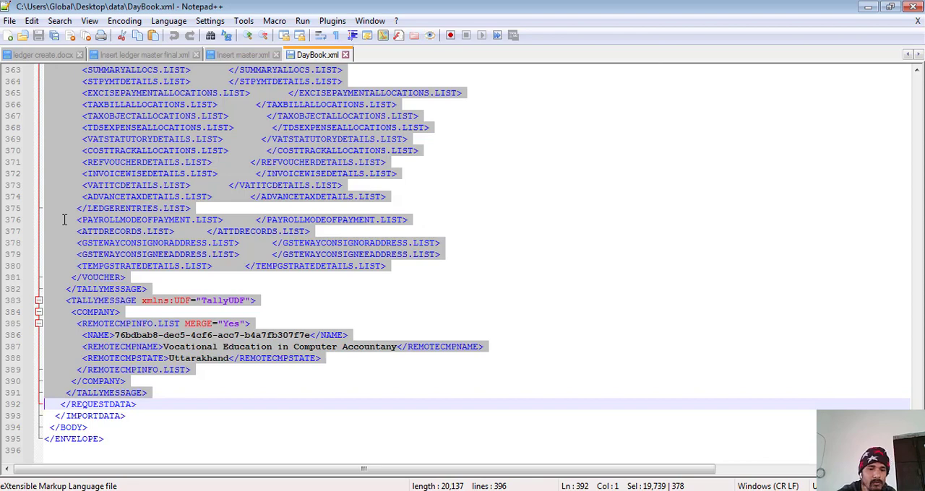
- Start Word with a blank document, paste the copied XML and return to its beginning
key("super+r")
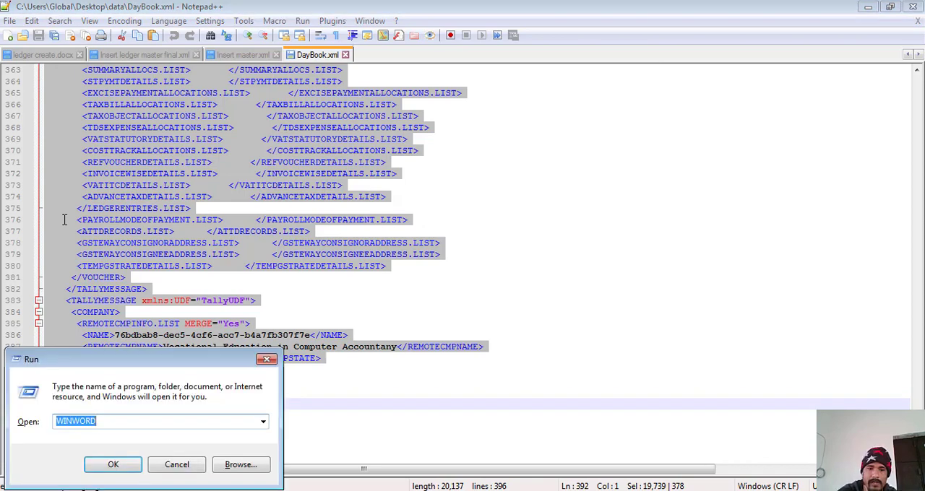
key("Escape")
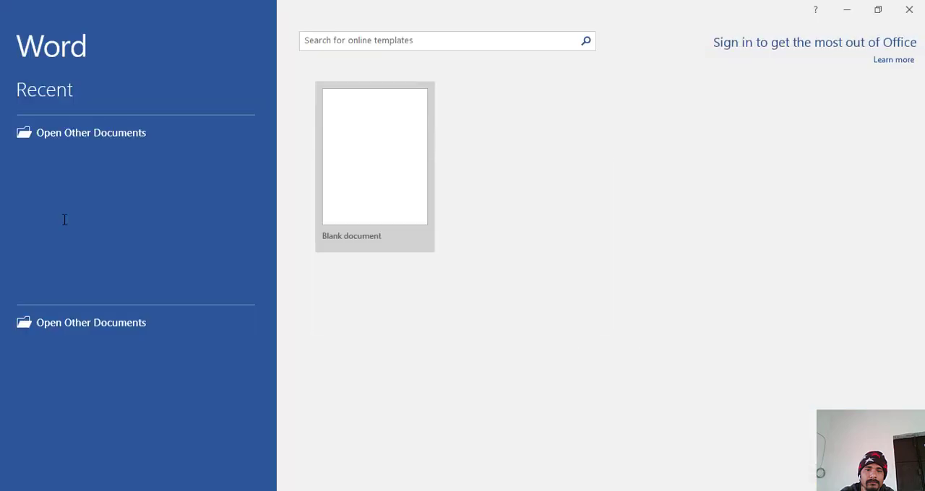
left_click(365, 179)
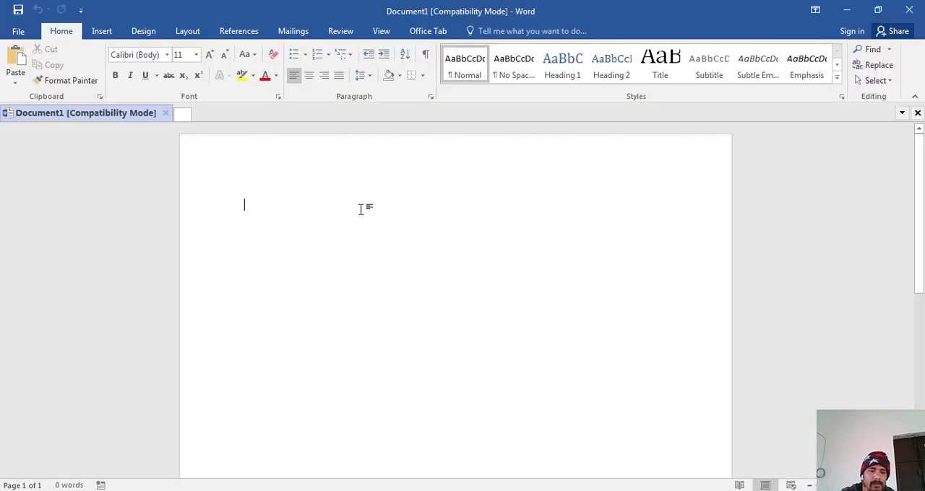
key("ctrl+v")
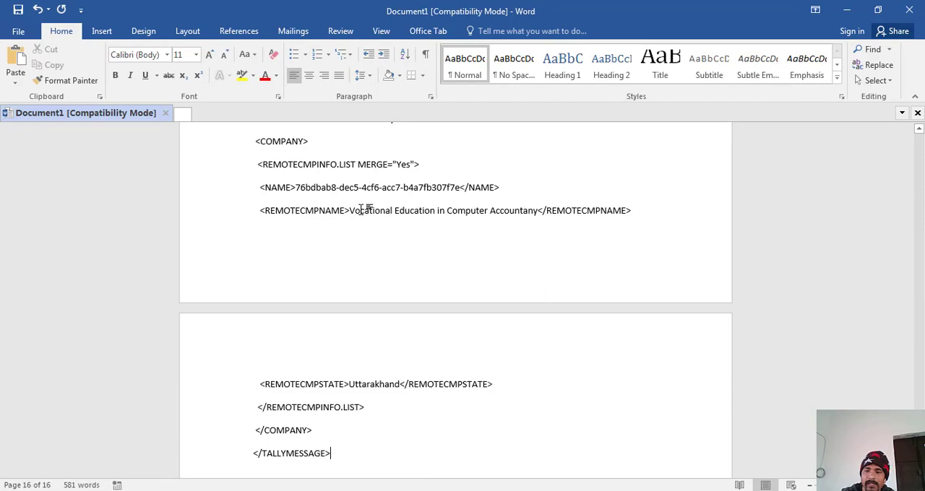
key("ctrl+Home")
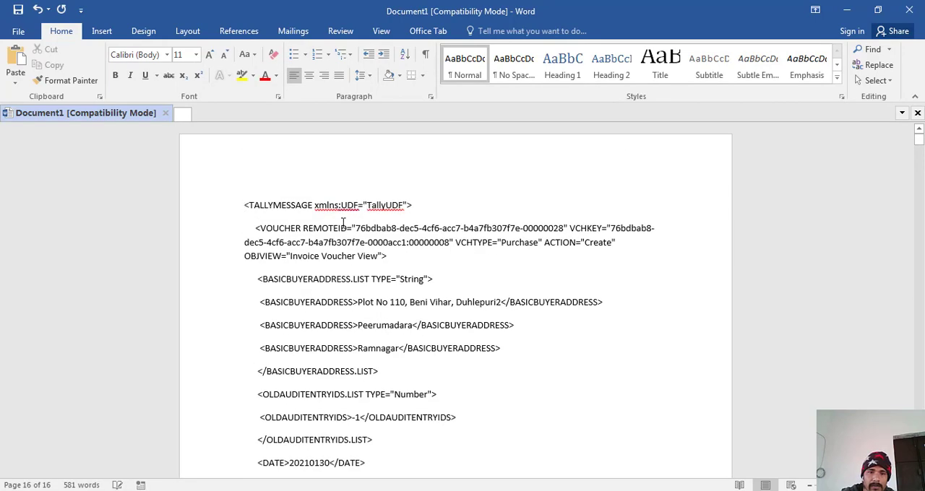
- Delete all attributes from the opening VOUCHER tag, from REMOTEID through OBJVIEW, leaving only <VOUCHER>
left_click(381, 256)
key("BackSpace")
key("BackSpace")
key("BackSpace")
key("BackSpace")
key("BackSpace")
key("BackSpace")
key("BackSpace")
key("BackSpace")
key("BackSpace")
key("BackSpace")
key("BackSpace")
key("BackSpace")
key("BackSpace")
key("BackSpace")
key("BackSpace")
key("BackSpace")
key("BackSpace")
key("BackSpace")
key("BackSpace")
key("BackSpace")
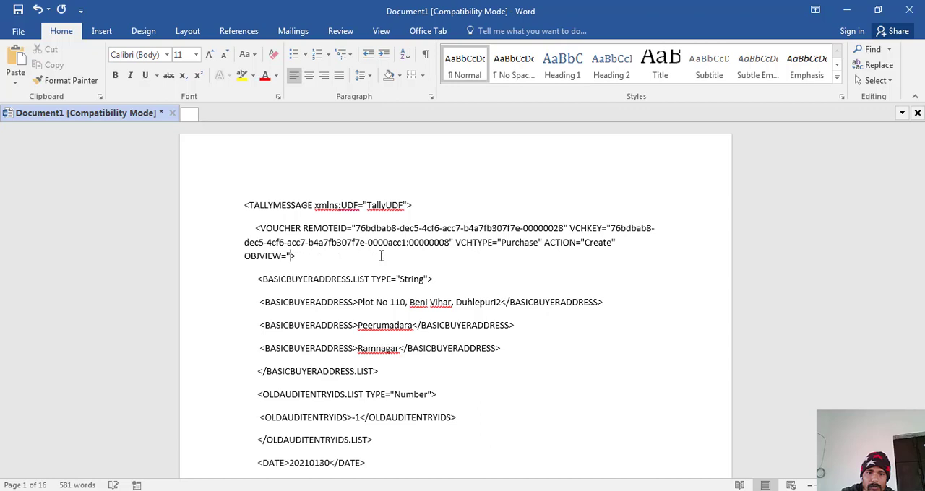
key("BackSpace")
key("BackSpace")
key("BackSpace")
key("BackSpace")
key("BackSpace")
key("BackSpace")
key("BackSpace")
key("BackSpace")
key("BackSpace")
key("BackSpace")
key("BackSpace")
key("BackSpace")
key("BackSpace")
key("BackSpace")
key("BackSpace")
key("BackSpace")
key("BackSpace")
key("BackSpace")
key("BackSpace")
key("BackSpace")
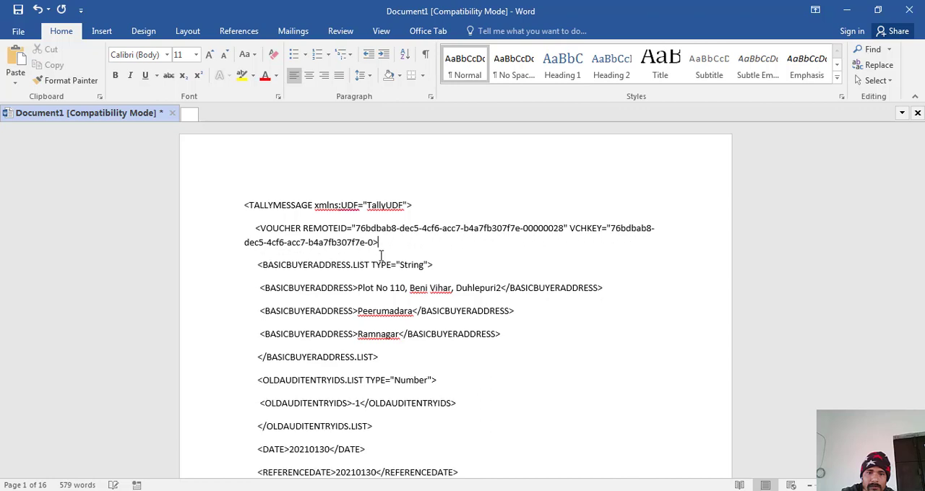
key("BackSpace")
key("BackSpace")
key("BackSpace")
key("BackSpace")
key("BackSpace")
key("BackSpace")
key("BackSpace")
key("BackSpace")
key("BackSpace")
key("BackSpace")
key("BackSpace")
key("BackSpace")
key("BackSpace")
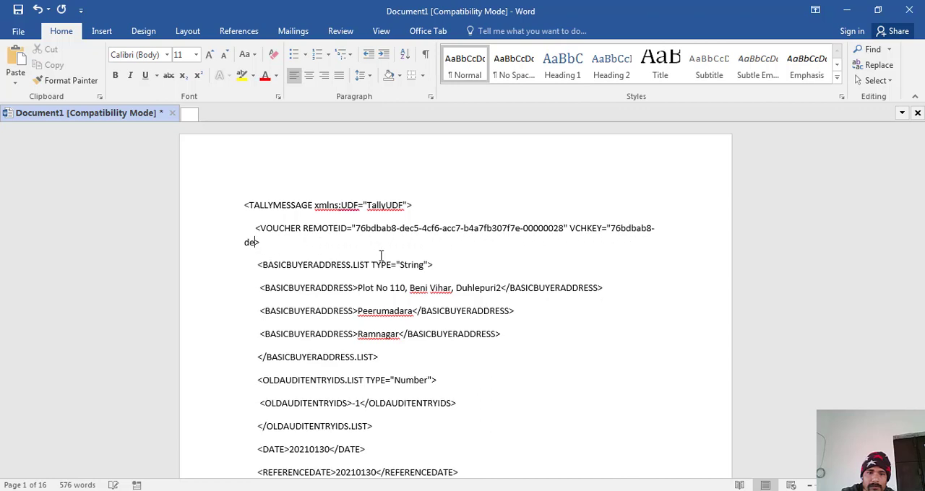
key("BackSpace")
key("BackSpace")
key("BackSpace")
key("BackSpace")
key("BackSpace")
key("BackSpace")
key("BackSpace")
key("BackSpace")
key("BackSpace")
key("BackSpace")
key("BackSpace")
key("BackSpace")
key("BackSpace")
key("BackSpace")
key("BackSpace")
key("BackSpace")
key("BackSpace")
key("BackSpace")
key("BackSpace")
key("BackSpace")
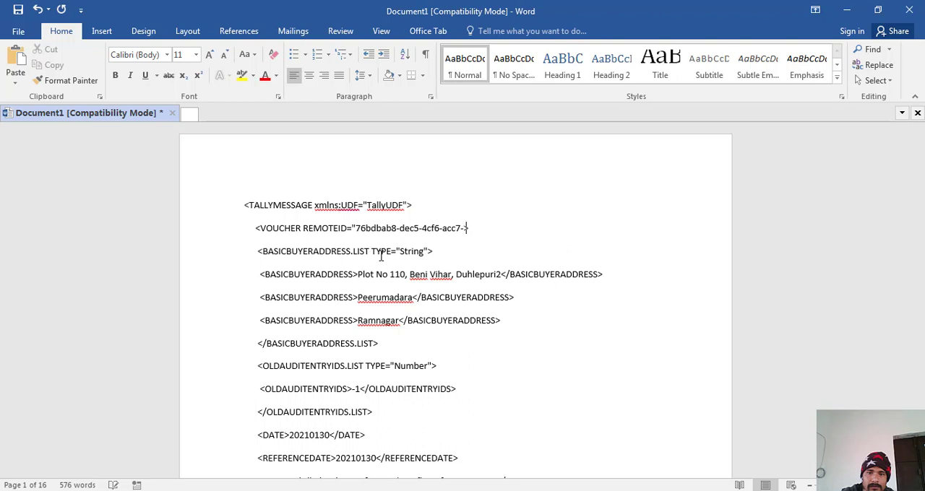
key("BackSpace")
key("BackSpace")
key("BackSpace")
key("BackSpace")
key("BackSpace")
key("BackSpace")
key("BackSpace")
key("BackSpace")
key("BackSpace")
key("BackSpace")
key("BackSpace")
key("BackSpace")
key("BackSpace")
key("BackSpace")
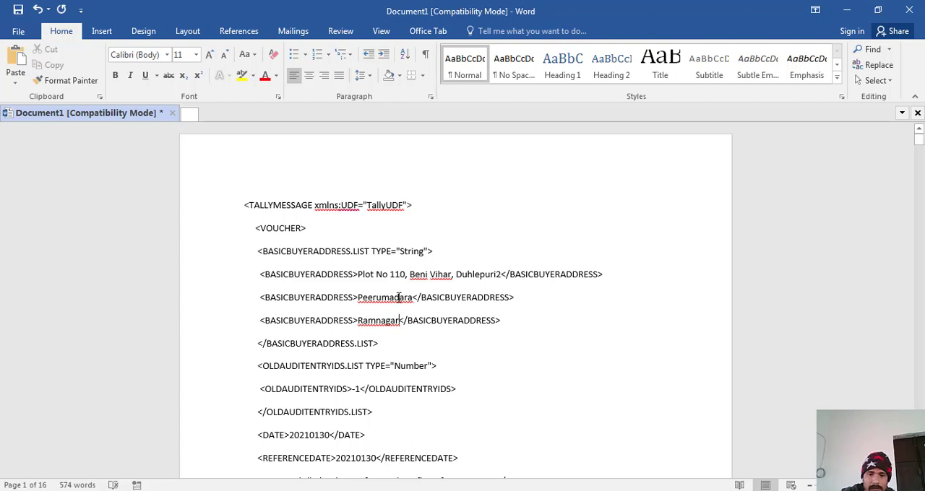
- Highlight the voucher's DATE and REFERENCEDATE lines in yellow
key("Down")
key("Down")
key("Down")
key("Down")
key("Down")
key("Down")
key("Down")
key("Down")
key("Down")
key("Down")
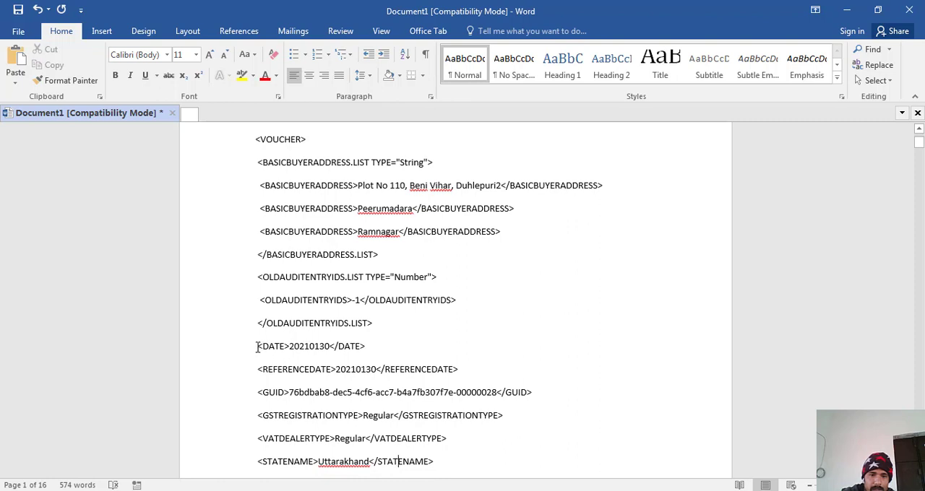
left_click_drag(257, 347, 468, 372)
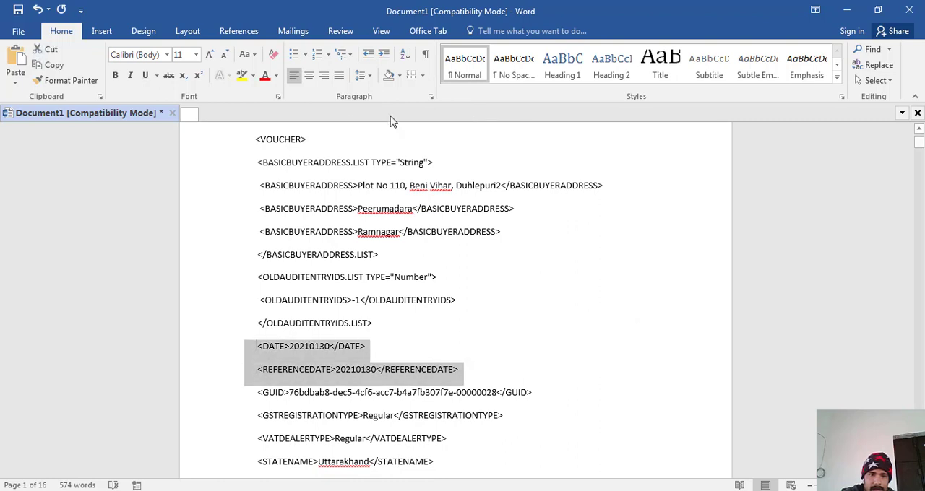
left_click(242, 77)
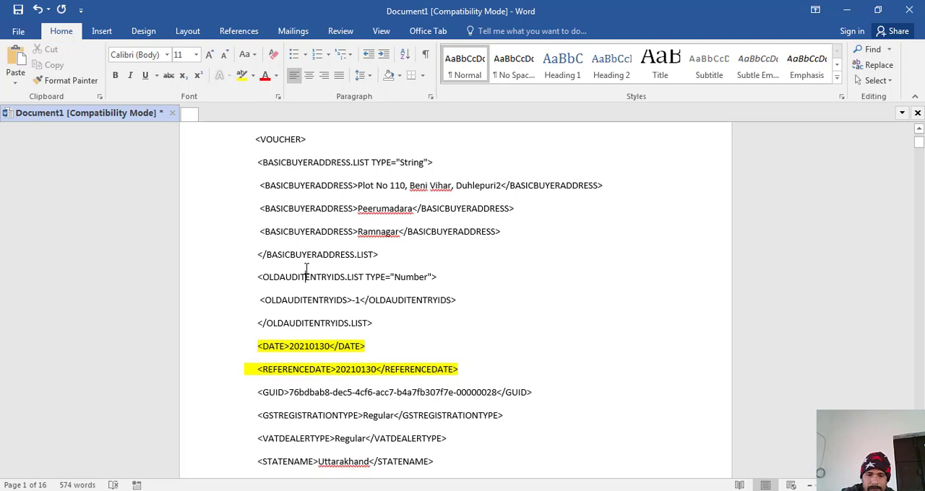
- Delete the value between the opening and closing GUID tags, keeping both tags
scroll(306, 272, "down", 2)
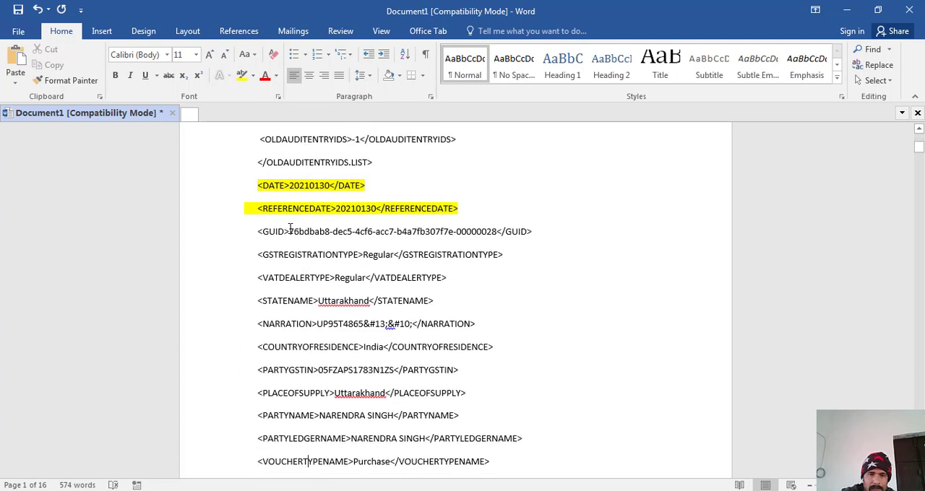
left_click(289, 232)
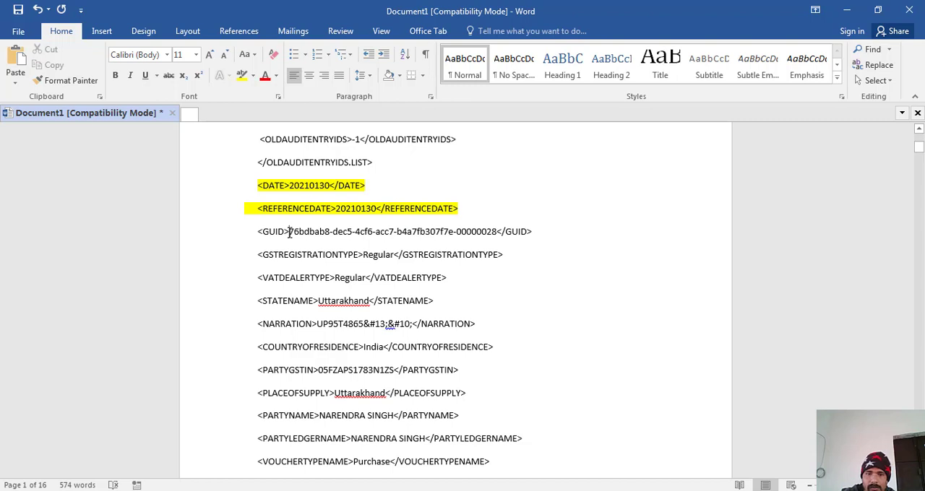
key("Delete")
key("Delete")
key("Delete")
key("Delete")
key("Delete")
key("Delete")
key("Delete")
key("Delete")
key("Delete")
key("Delete")
key("Delete")
key("Delete")
key("Delete")
key("Delete")
key("Delete")
key("Delete")
key("Delete")
key("Delete")
key("Delete")
key("Delete")
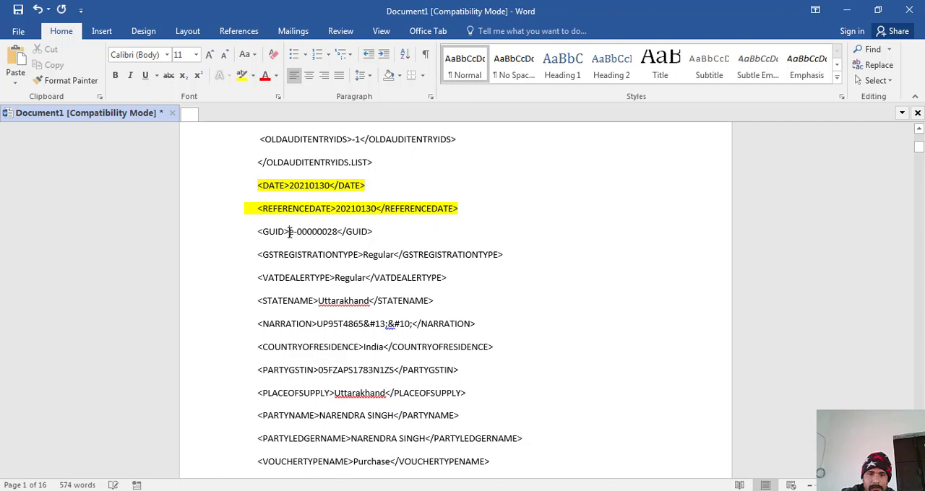
key("Delete")
key("Delete")
key("Delete")
key("Delete")
key("Delete")
key("Delete")
key("Delete")
key("Delete")
key("Delete")
key("Delete")
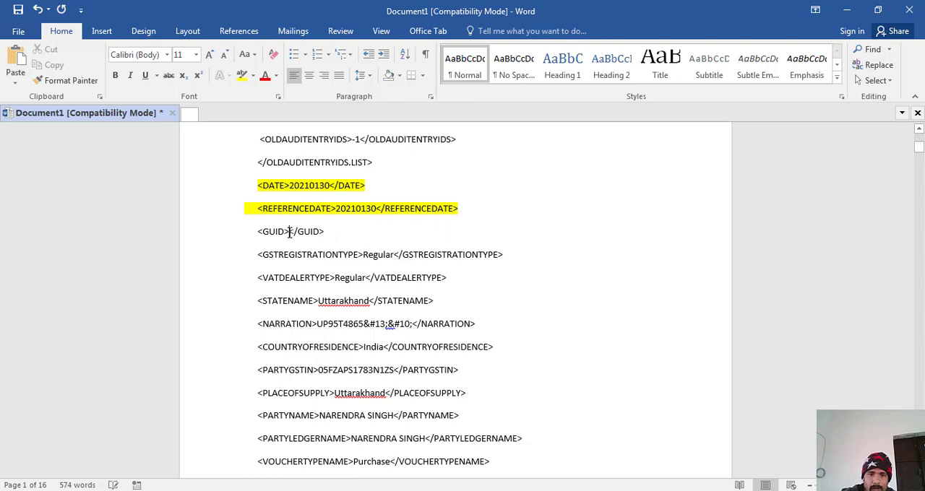
- Highlight the entire NARRATION line in yellow
key("Down")
key("Down")
key("Down")
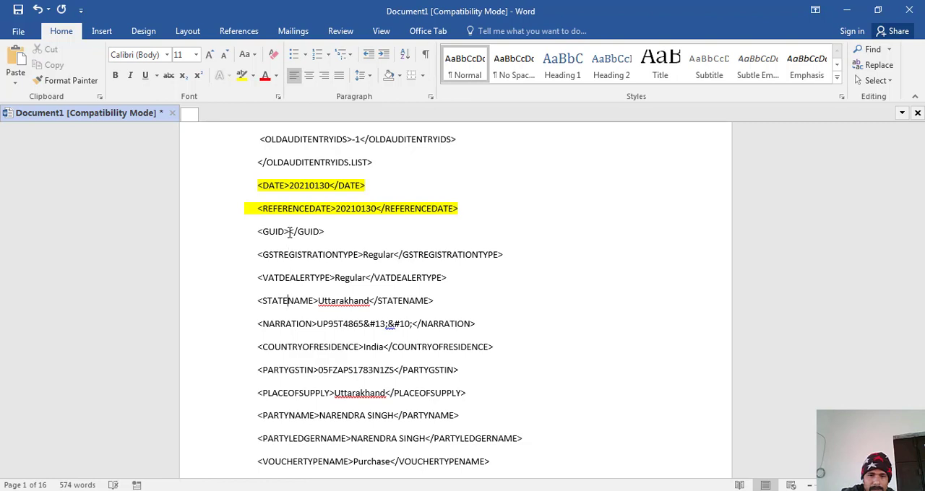
key("Down")
key("Down")
key("Down")
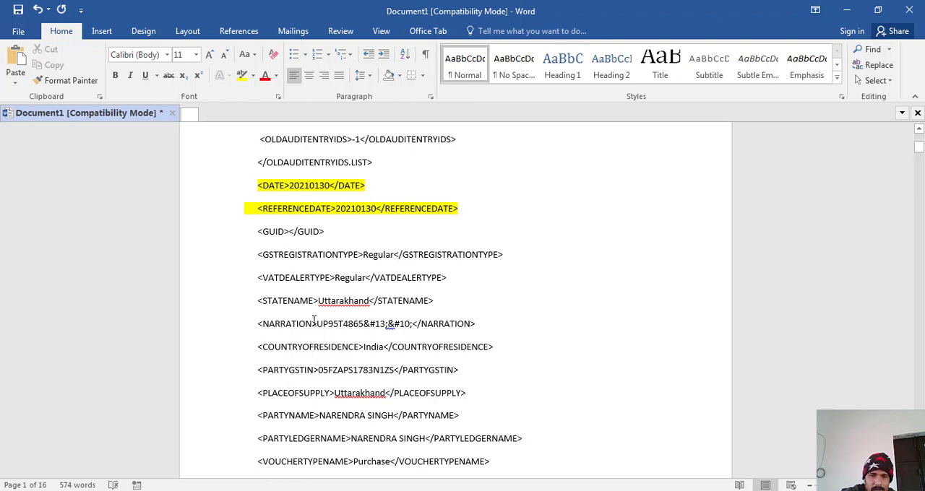
left_click_drag(315, 325, 479, 329)
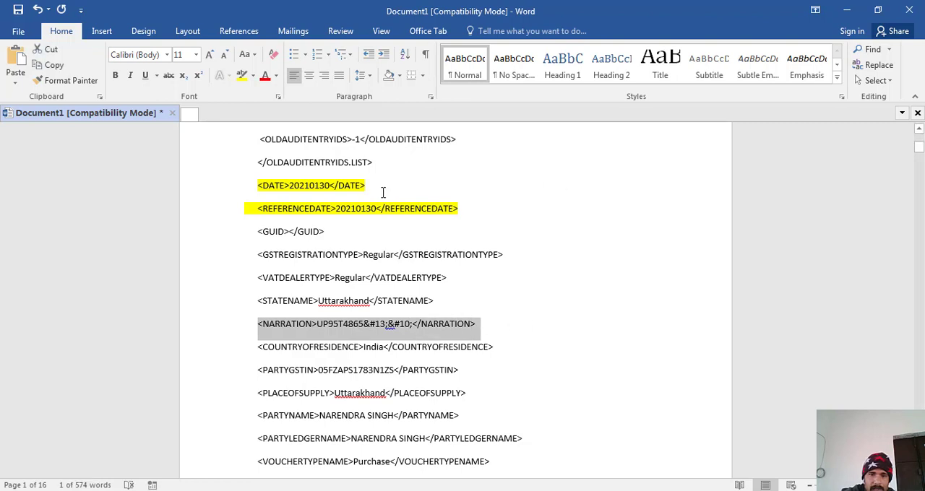
left_click(242, 75)
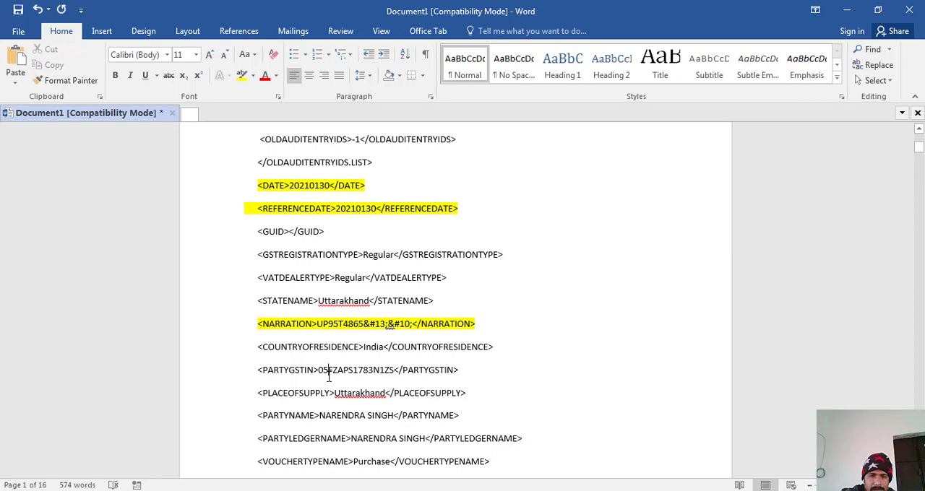
- Highlight the EFFECTIVEDATE line on the second page in yellow
scroll(329, 376, "down", 8)
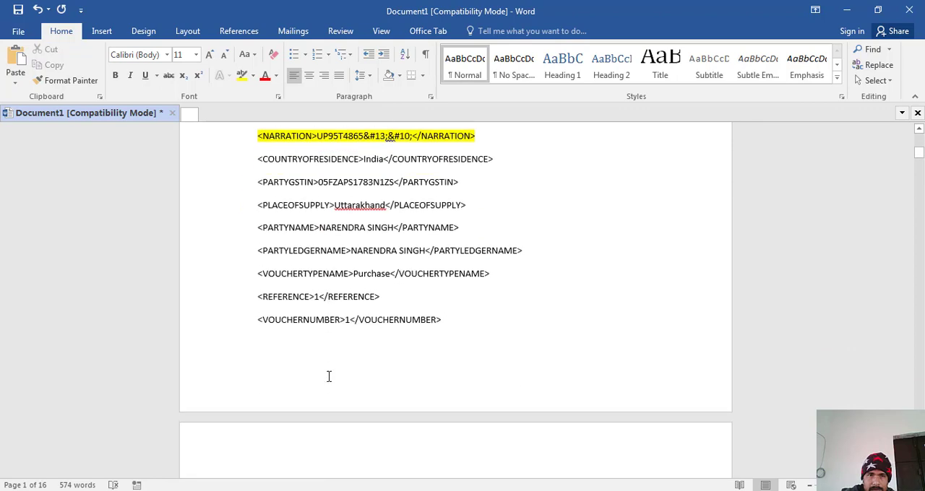
scroll(329, 376, "down", 1)
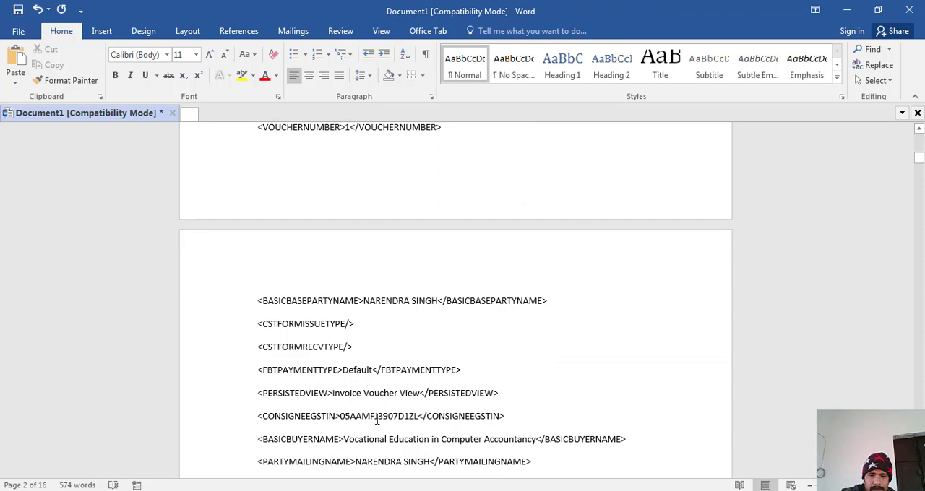
scroll(269, 416, "down", 5)
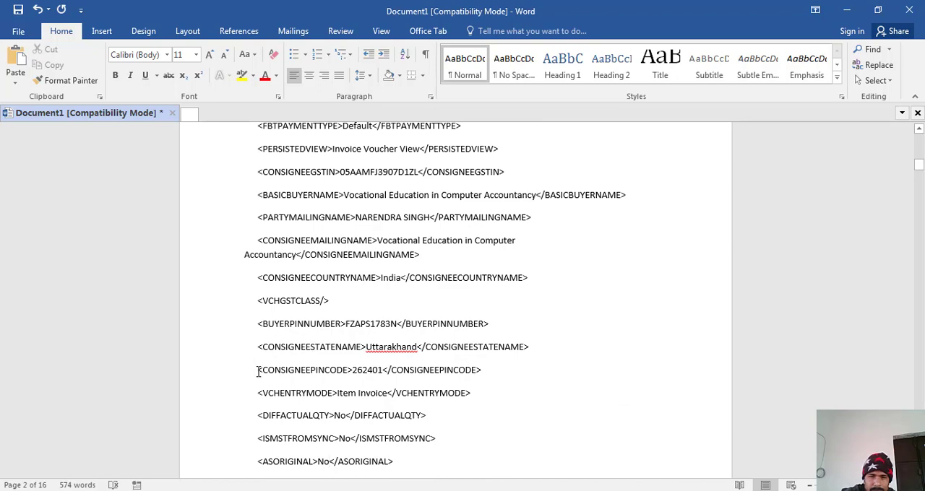
scroll(258, 371, "down", 7)
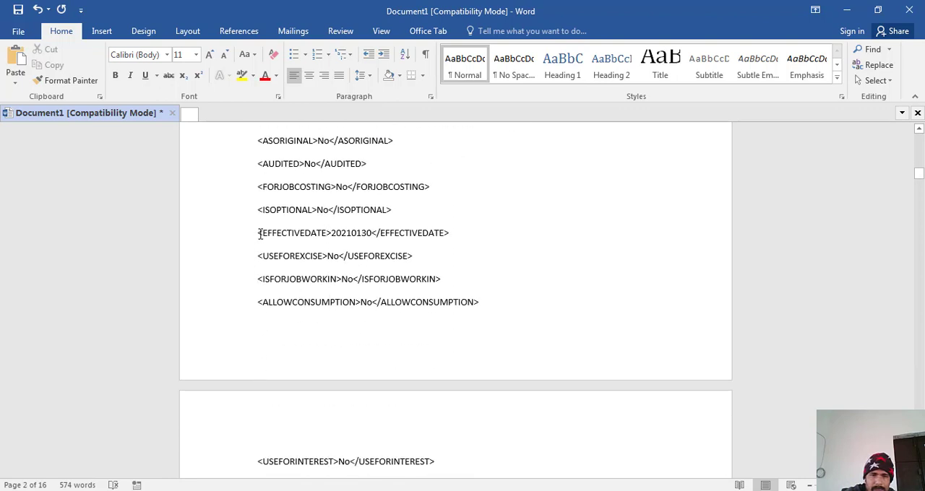
left_click_drag(258, 233, 453, 232)
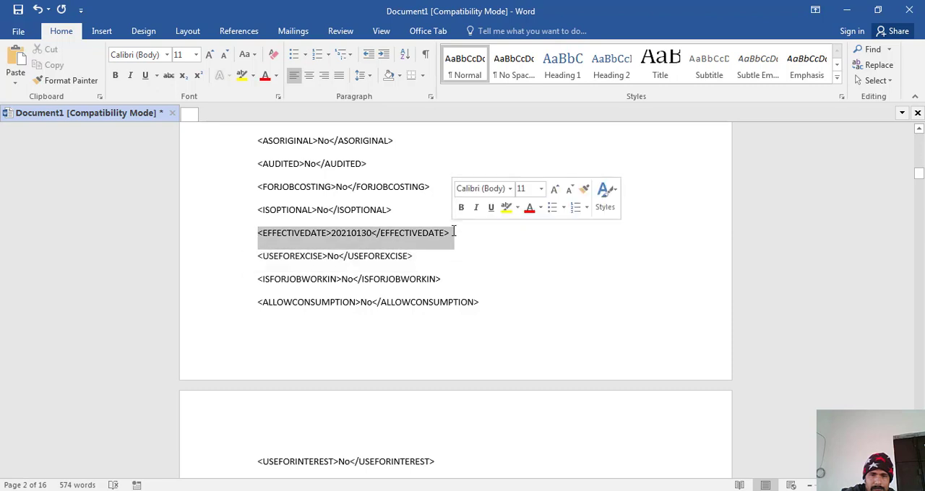
left_click(242, 76)
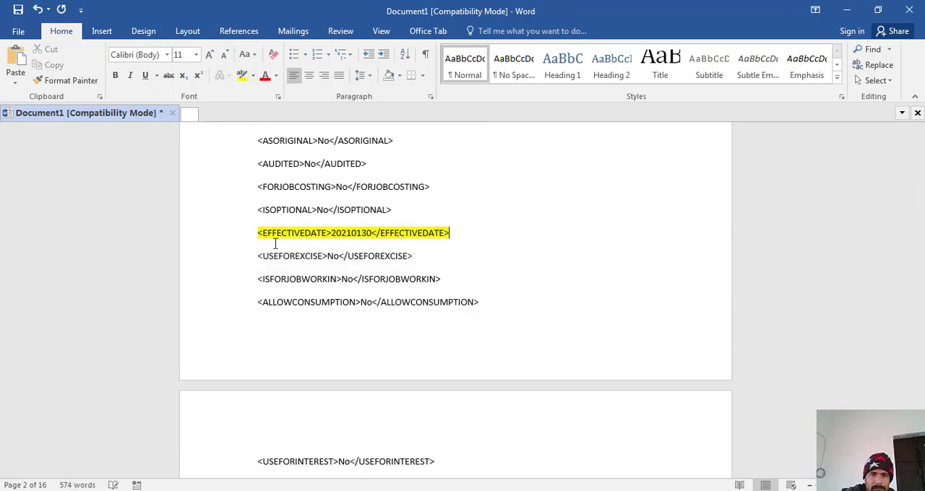
- Delete the numbers inside the ALTERID and MASTERID tags on page 5, keeping the tags
scroll(301, 302, "down", 5)
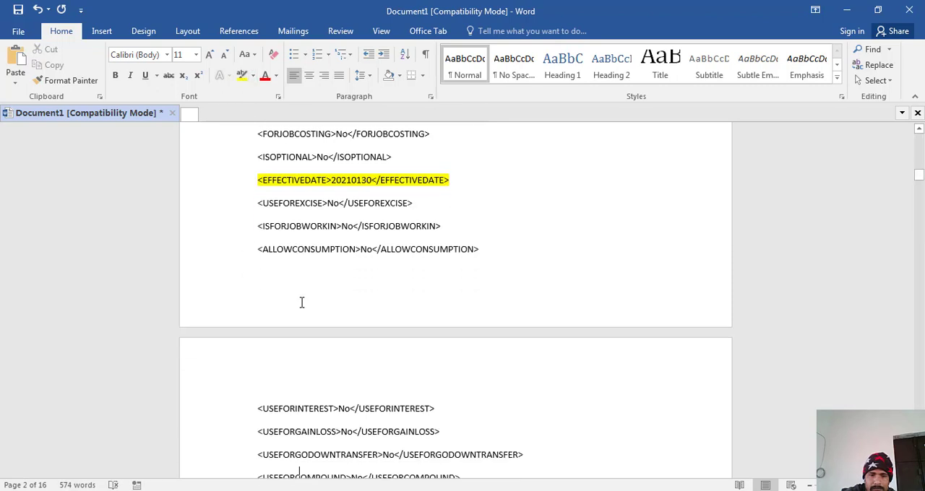
scroll(302, 302, "down", 4)
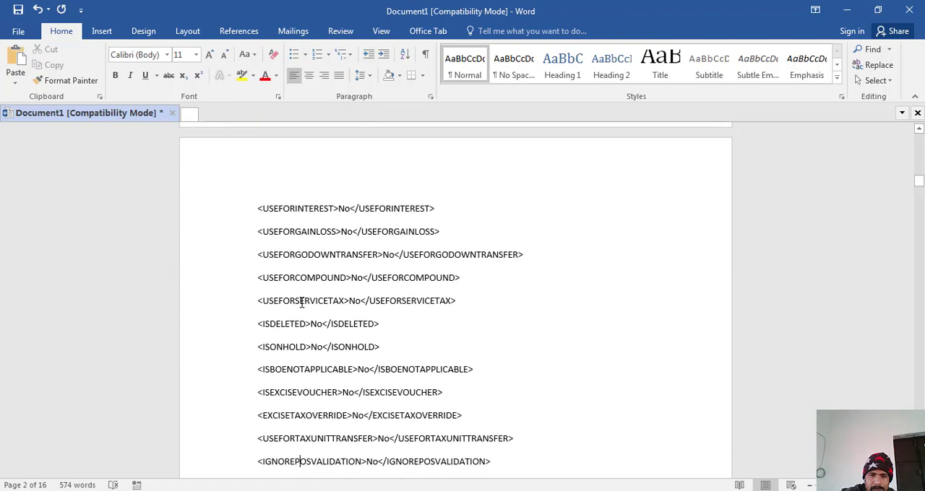
scroll(301, 302, "down", 10)
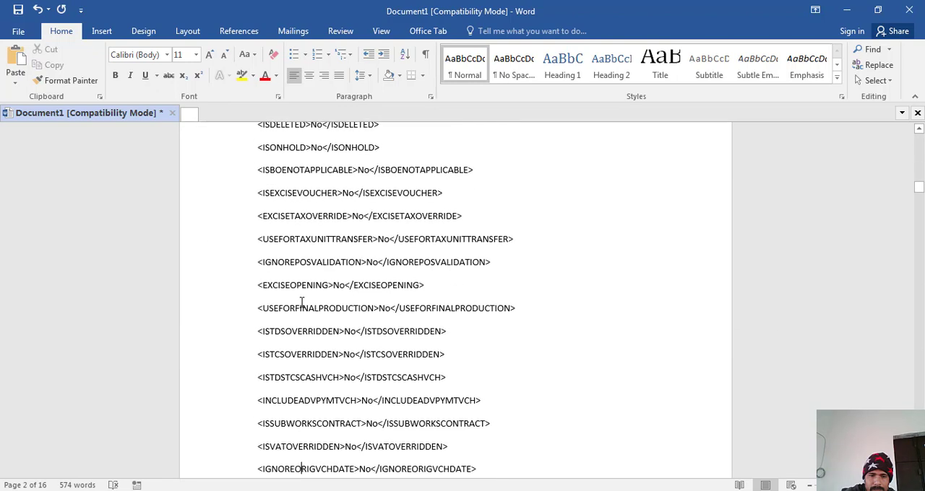
scroll(301, 302, "down", 10)
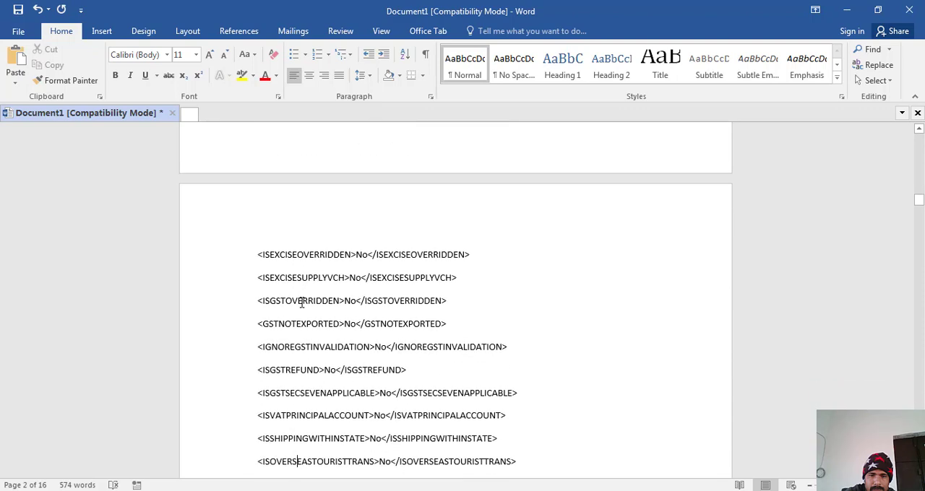
scroll(301, 302, "down", 8)
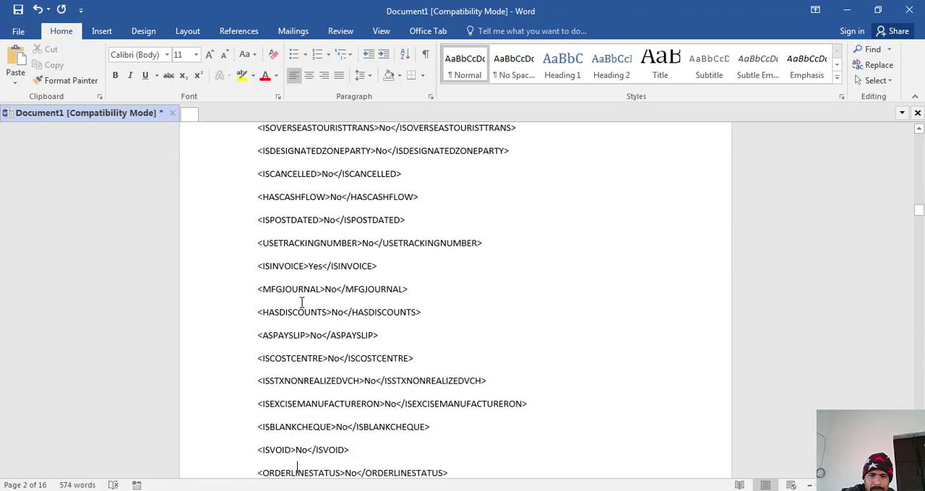
scroll(302, 301, "down", 5)
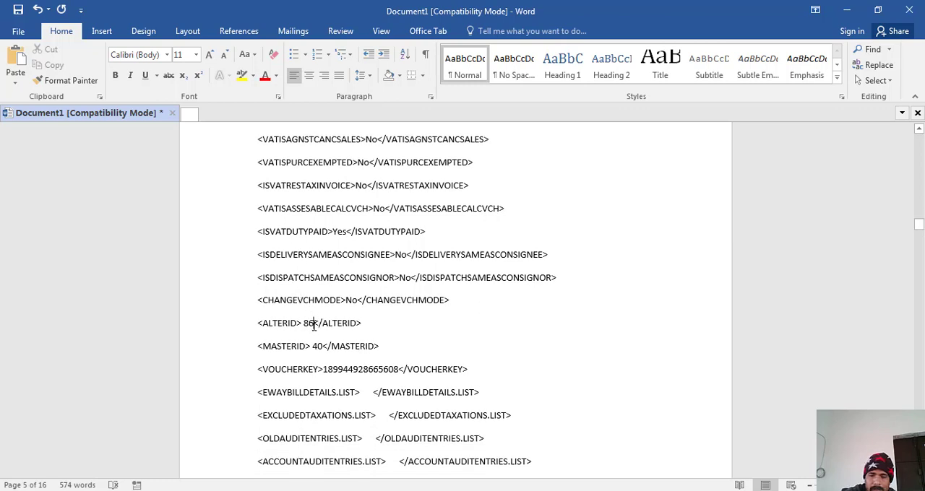
left_click(309, 323)
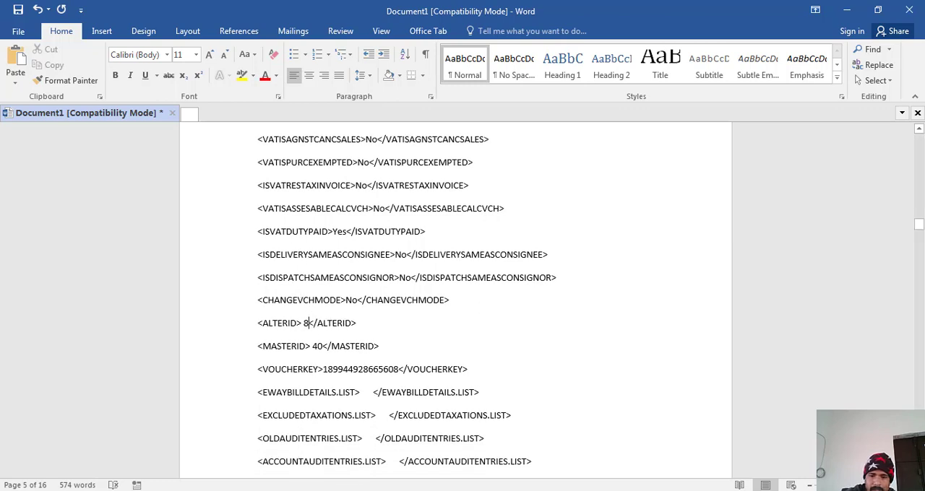
key("BackSpace")
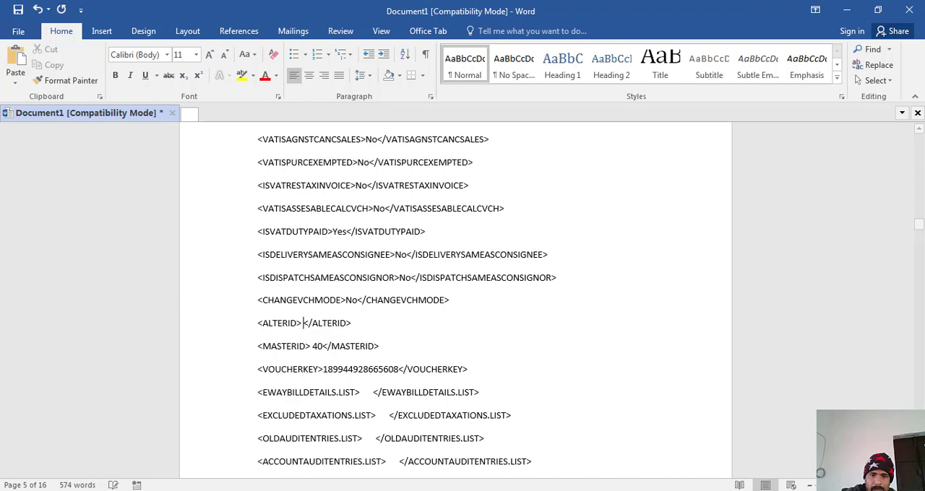
left_click(322, 346)
key("BackSpace")
key("BackSpace")
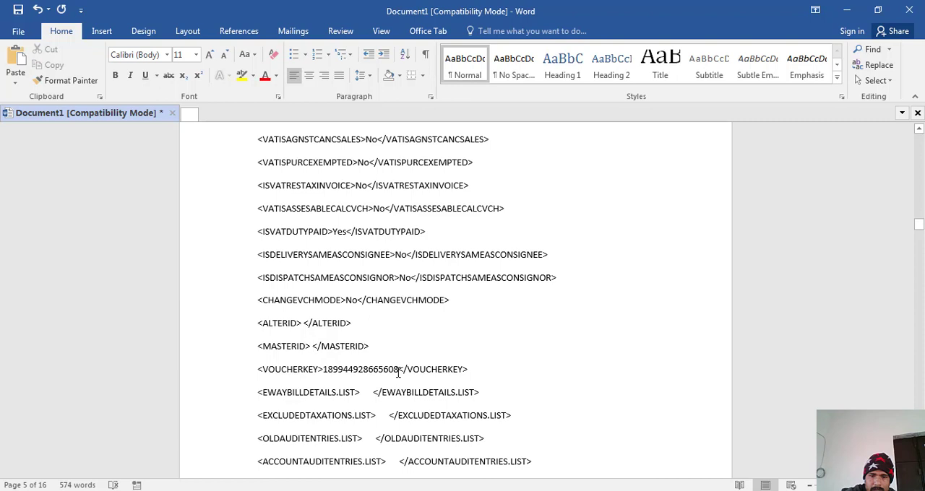
- Delete the number between the opening and closing VOUCHERKEY tags
left_click(398, 370)
key("BackSpace")
key("BackSpace")
key("BackSpace")
key("BackSpace")
key("BackSpace")
key("BackSpace")
key("BackSpace")
key("BackSpace")
key("BackSpace")
key("BackSpace")
key("BackSpace")
key("BackSpace")
key("BackSpace")
key("BackSpace")
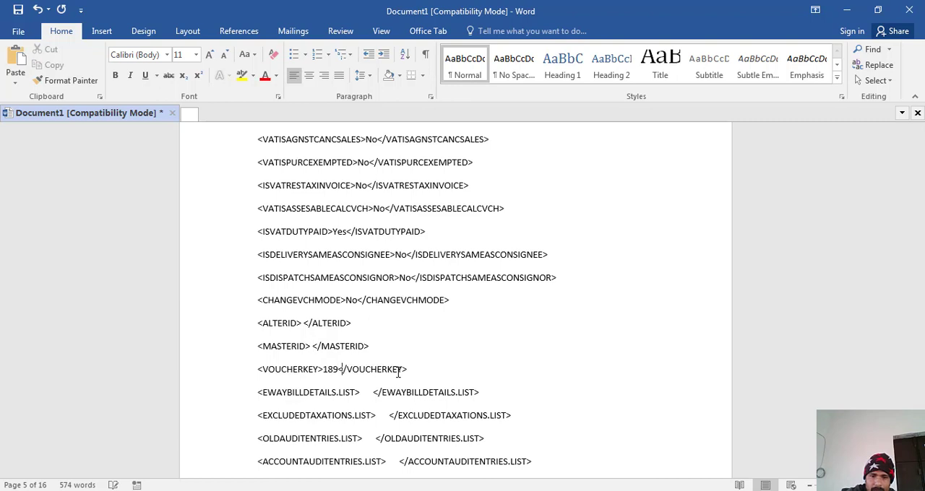
key("BackSpace")
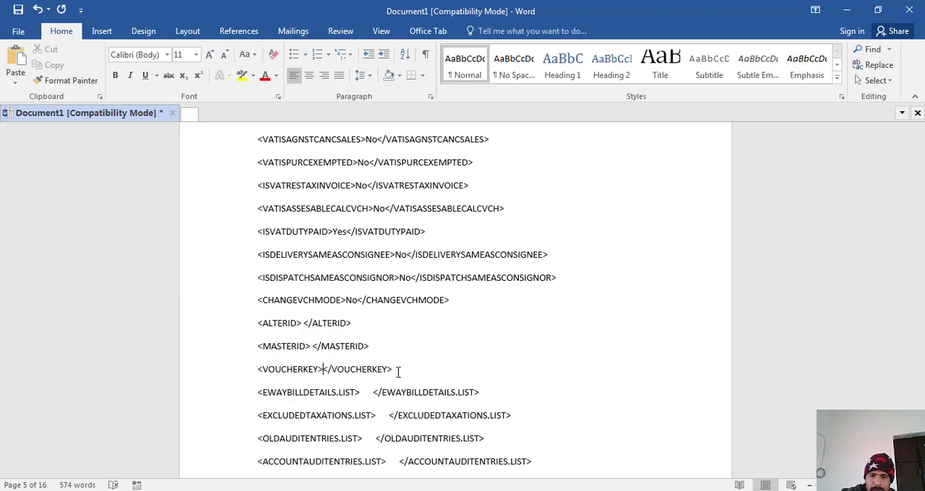
- Highlight the RATE, AMOUNT, ACTUALQTY and BILLEDQTY lines above BATCHALLOCATIONS.LIST on page 6 in yellow
scroll(398, 372, "down", 10)
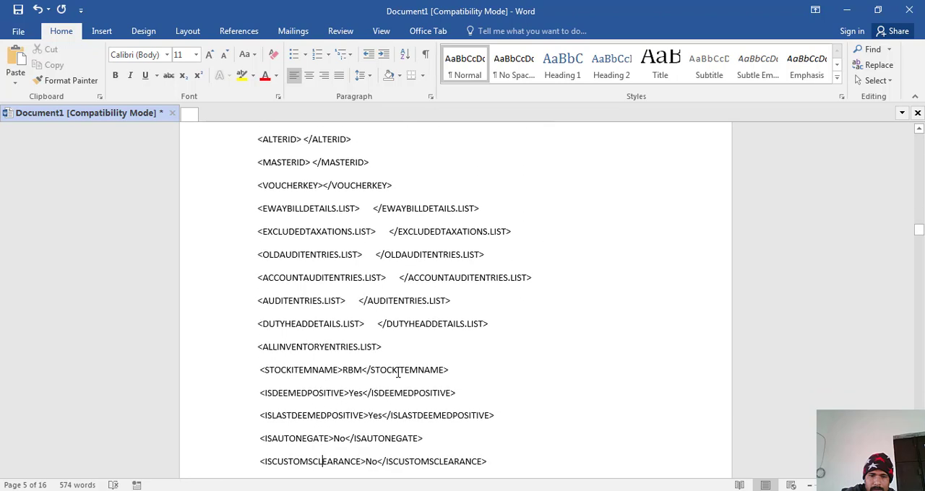
scroll(397, 372, "down", 3)
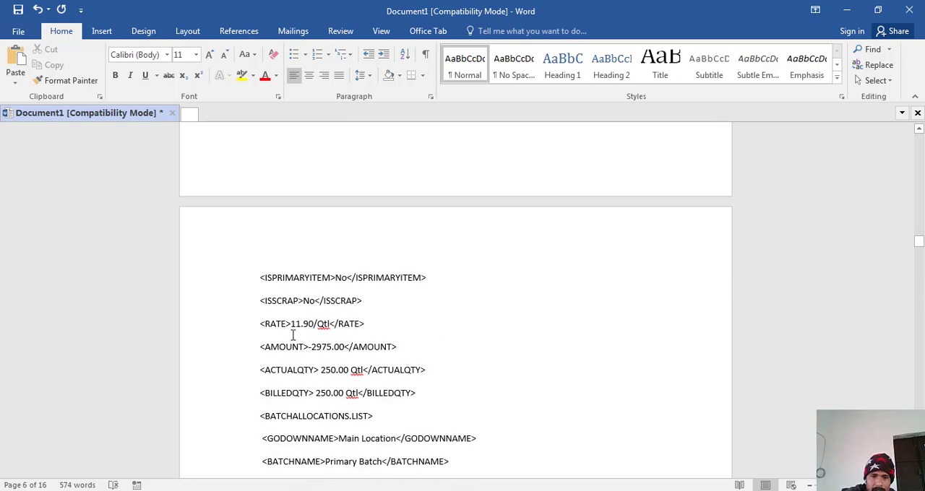
left_click_drag(293, 335, 449, 390)
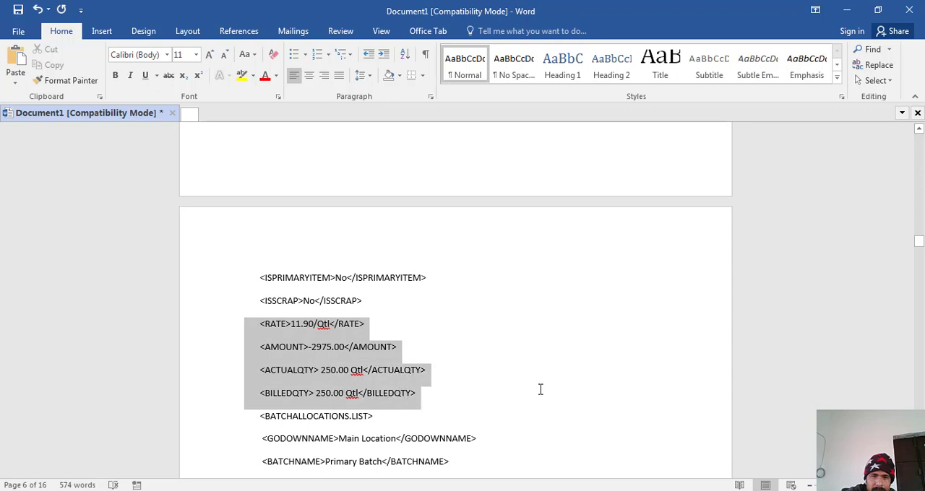
left_click(242, 76)
left_click(284, 354)
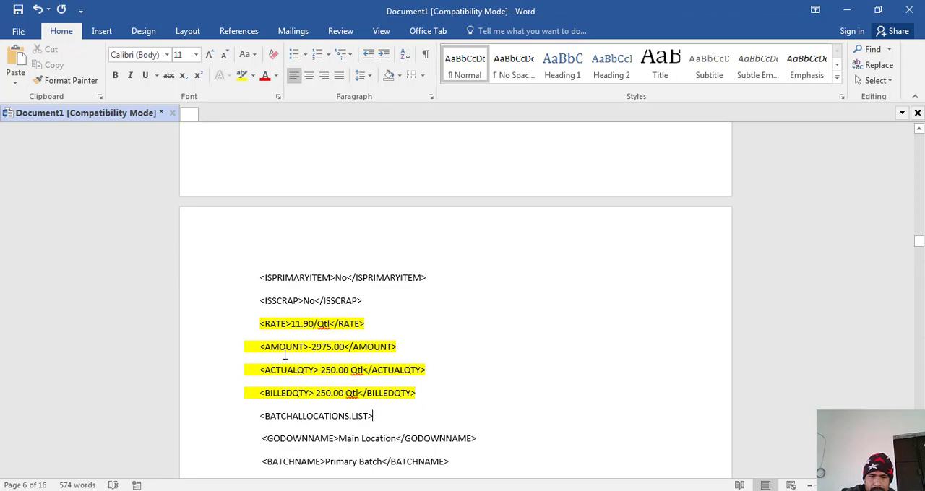
- Highlight the AMOUNT, ACTUALQTY and BILLEDQTY lines inside BATCHALLOCATIONS.LIST in yellow
key("Down")
key("Down")
key("Down")
key("Down")
key("Down")
key("Down")
key("Down")
key("Down")
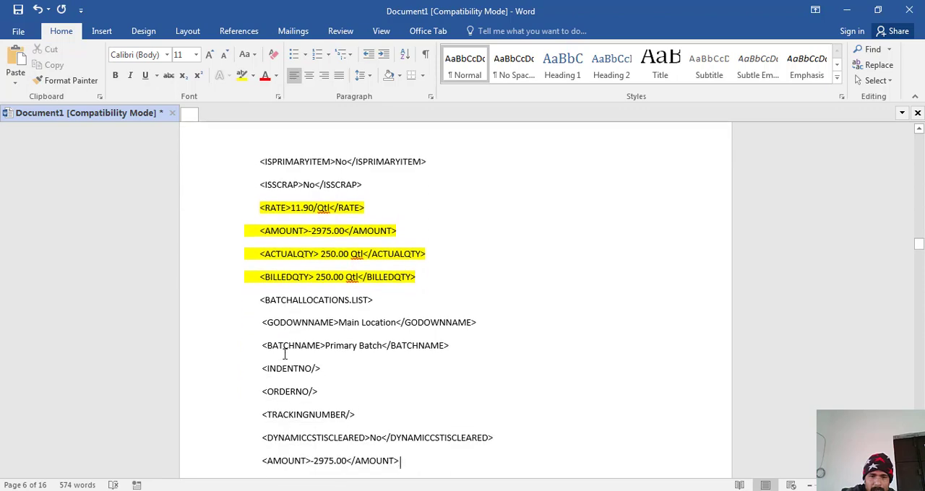
key("Down")
key("Down")
key("Down")
key("Down")
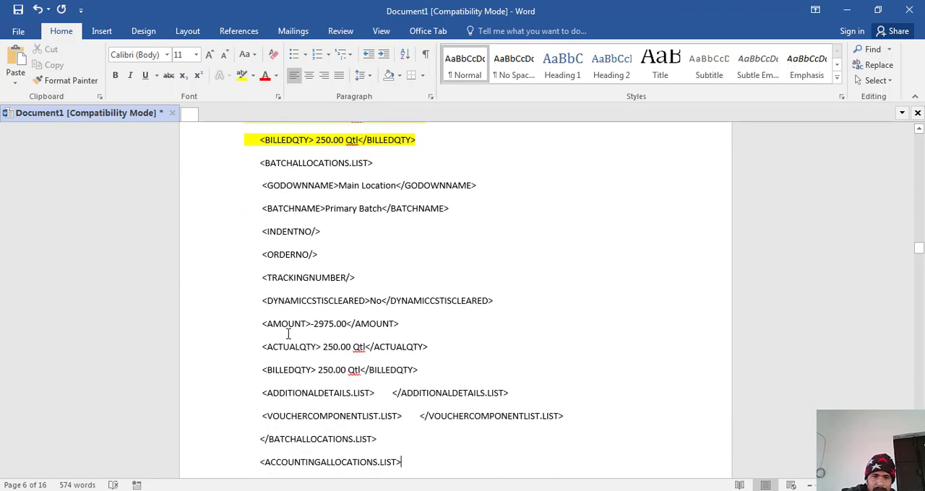
left_click_drag(261, 323, 424, 369)
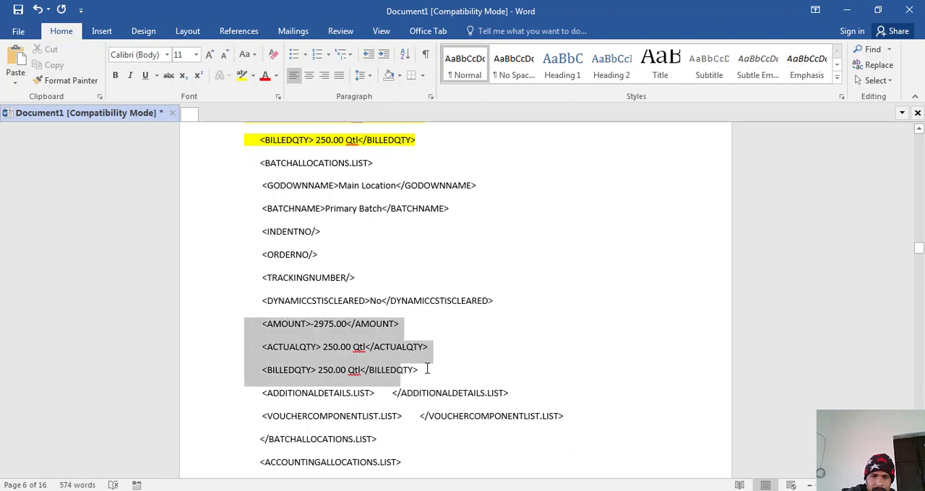
left_click(242, 75)
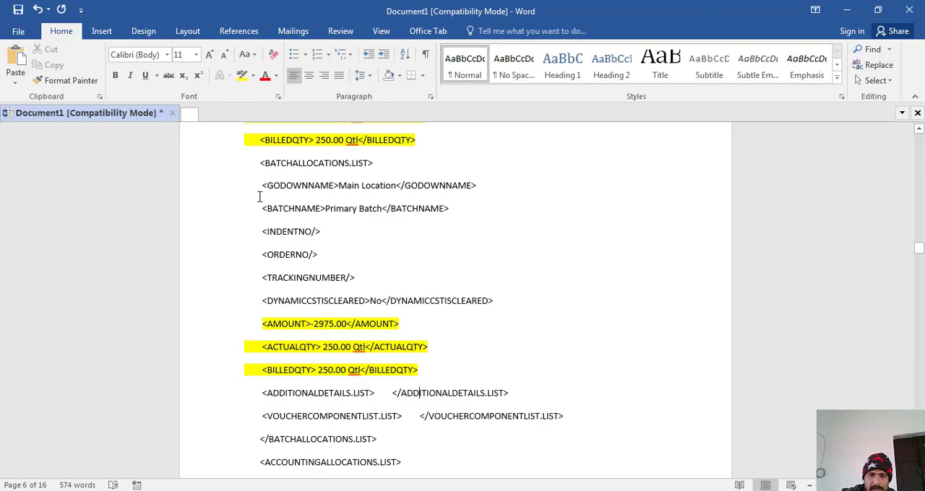
- Highlight the AMOUNT line of the Purchase ledger entry on page 7 in yellow
key("Down")
key("Down")
key("Down")
key("Down")
key("Down")
key("Down")
key("Down")
key("Down")
key("Down")
key("Down")
key("Down")
key("Down")
key("Down")
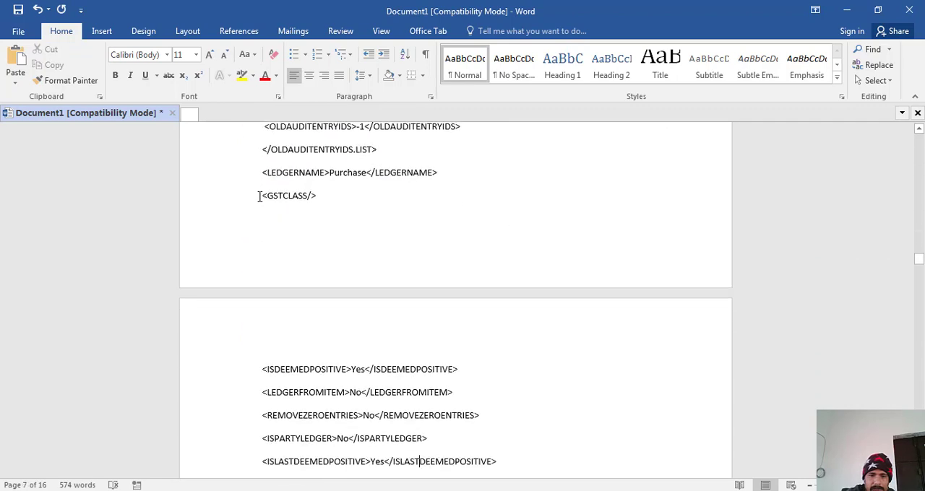
key("Down")
key("Down")
key("Down")
key("Down")
key("Down")
key("Down")
key("Down")
key("Down")
key("Down")
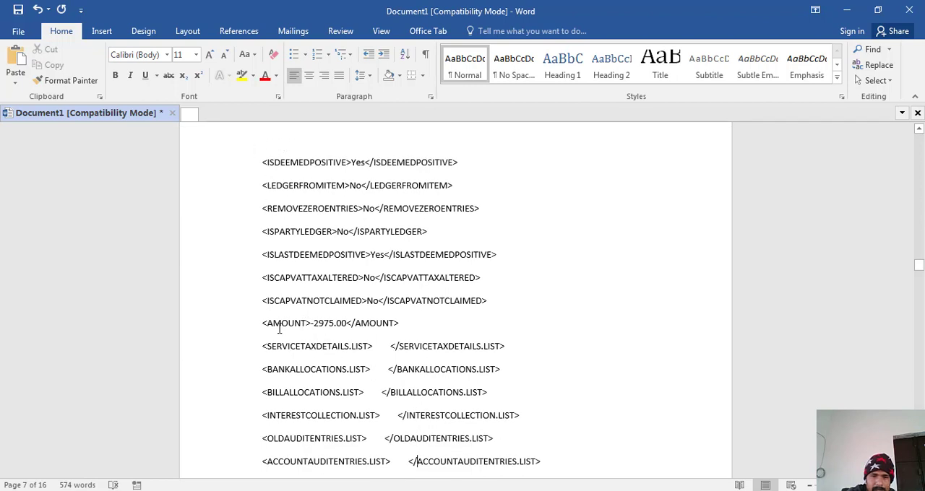
left_click_drag(261, 323, 400, 323)
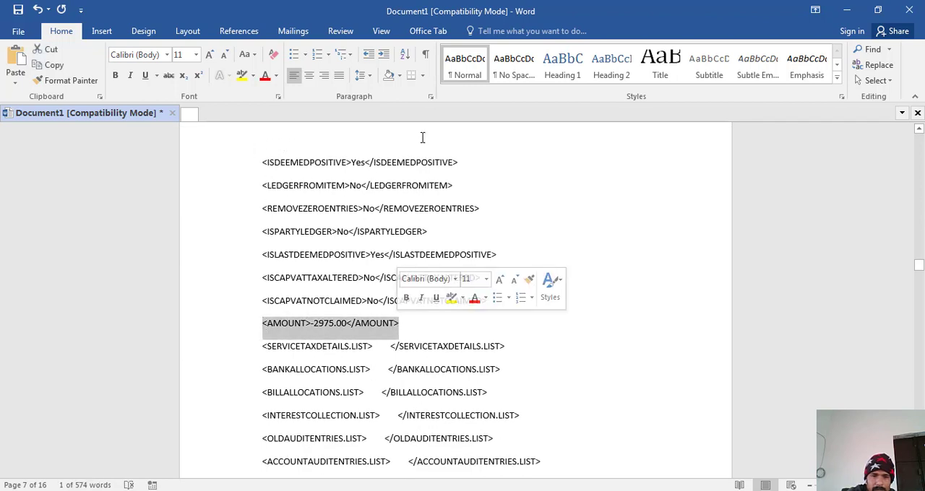
left_click(242, 75)
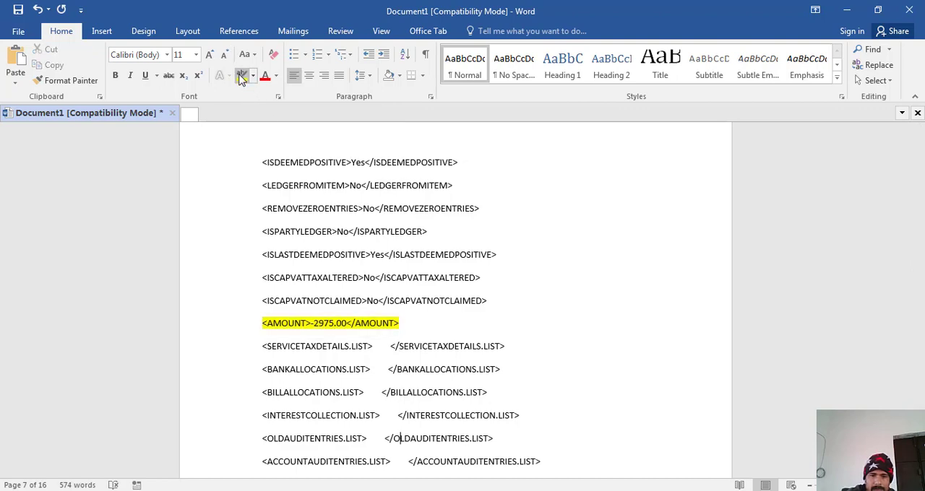
- Highlight the AMOUNT line of the party ledger entry on page 9, above SERVICETAXDETAILS.LIST, in yellow
key("Down")
key("Down")
key("Down")
key("Down")
key("Down")
key("Down")
key("Down")
key("Down")
key("Down")
key("Down")
key("Down")
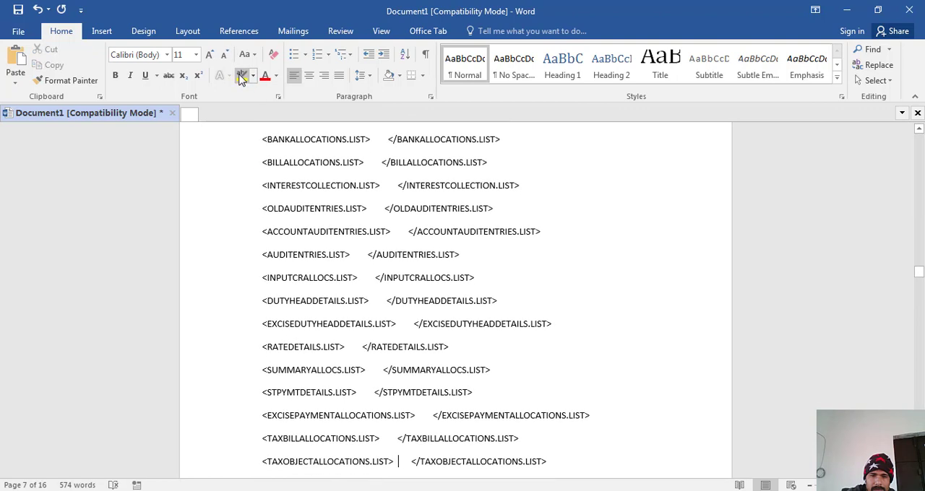
key("Down")
key("Down")
key("Down")
key("Down")
key("Down")
key("Down")
key("Down")
key("Down")
key("Down")
key("Down")
key("Down")
key("Down")
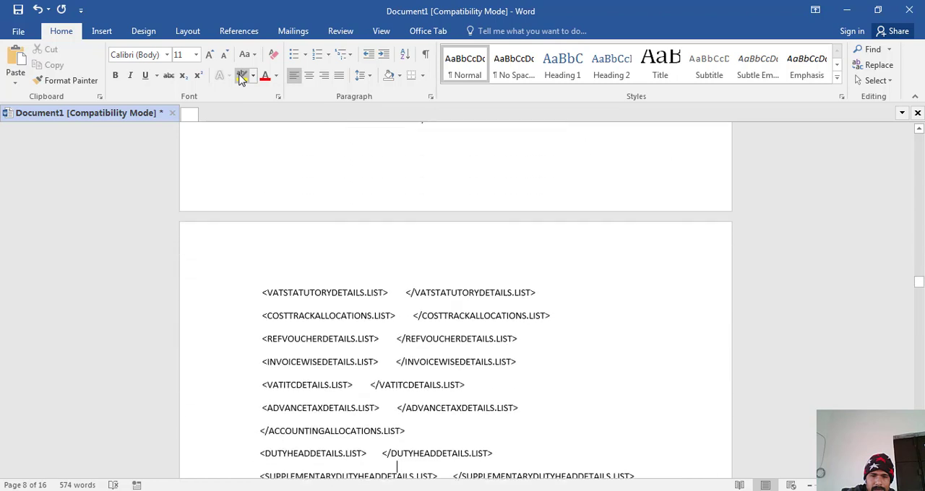
key("Down")
key("Down")
key("Down")
key("Down")
key("Down")
key("Down")
key("Down")
key("Down")
key("Down")
key("Down")
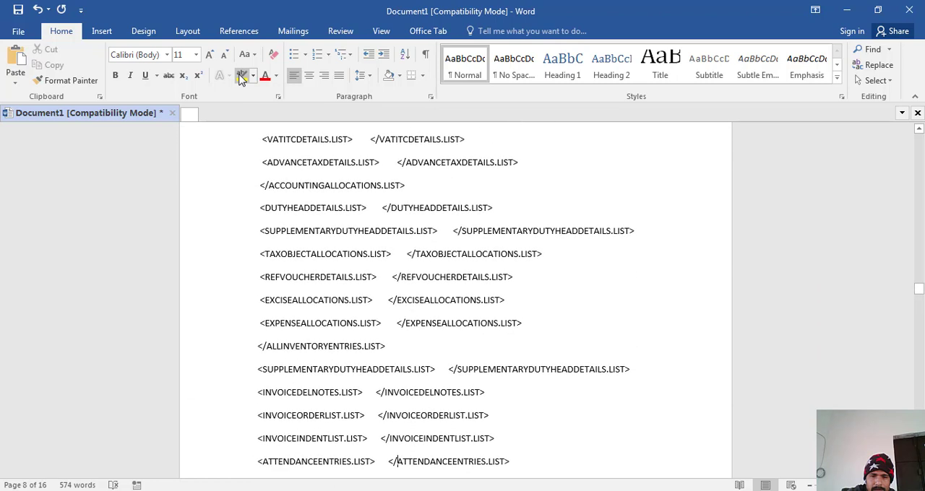
key("Down")
key("Down")
key("Down")
key("Down")
key("Down")
key("Down")
key("Down")
key("Down")
key("Down")
key("Down")
key("Down")
key("Down")
key("Down")
key("Down")
key("Down")
key("Down")
key("Down")
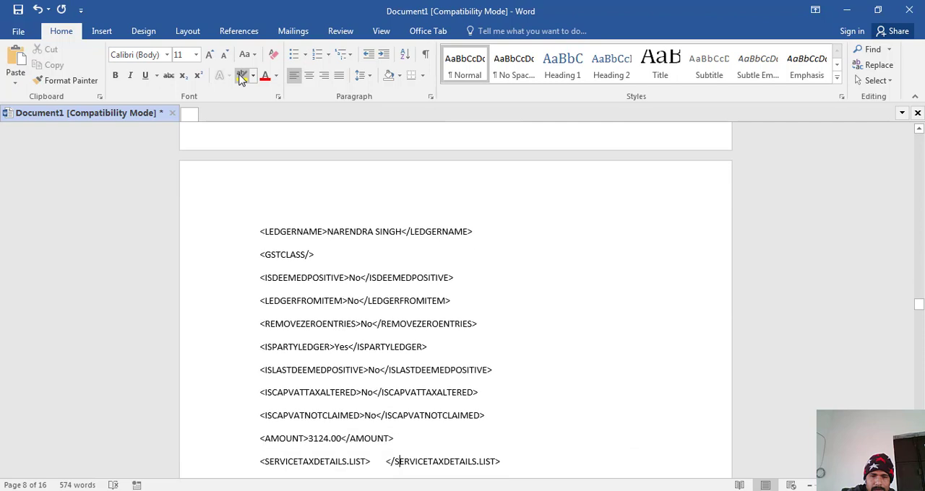
key("Down")
key("Down")
key("Down")
key("Down")
key("Down")
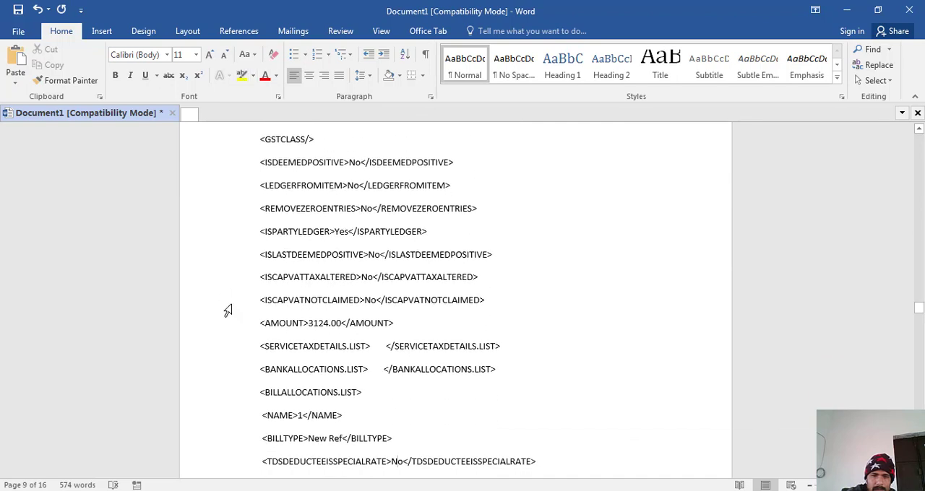
left_click_drag(258, 326, 432, 334)
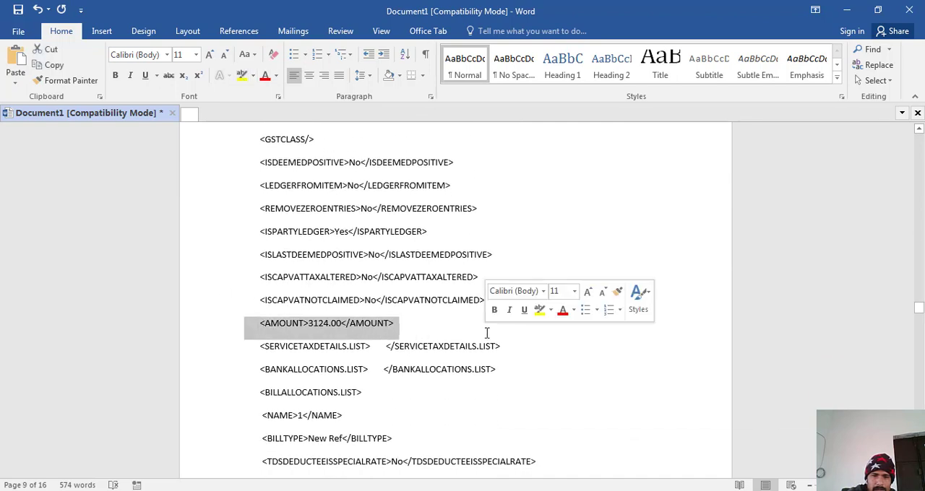
left_click(242, 76)
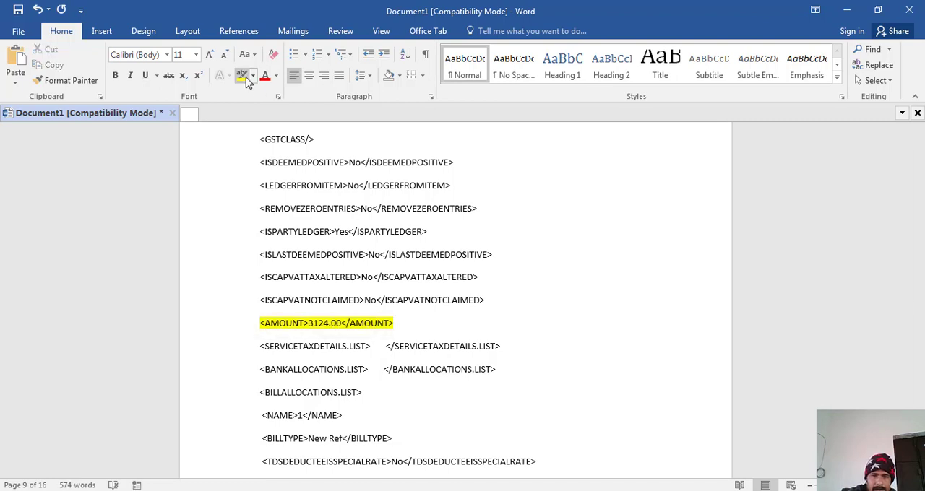
- Highlight the NAME and AMOUNT lines inside BILLALLOCATIONS.LIST on page 9 in yellow
key("Down")
key("Down")
key("Down")
key("Down")
key("Down")
key("Down")
key("Down")
key("Down")
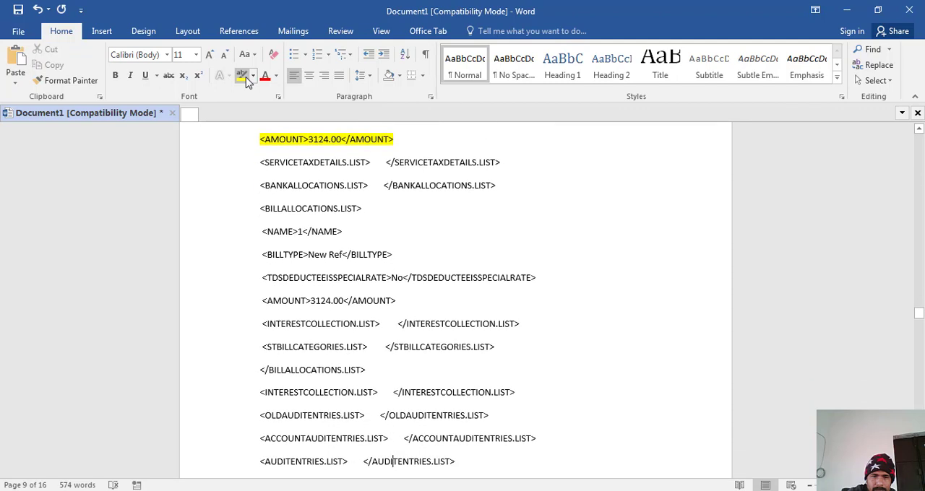
left_click_drag(263, 233, 345, 234)
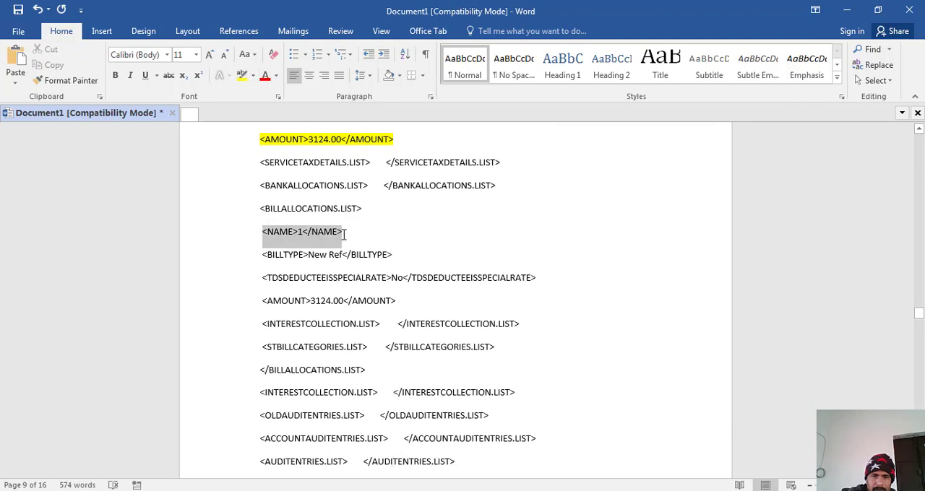
left_click(242, 76)
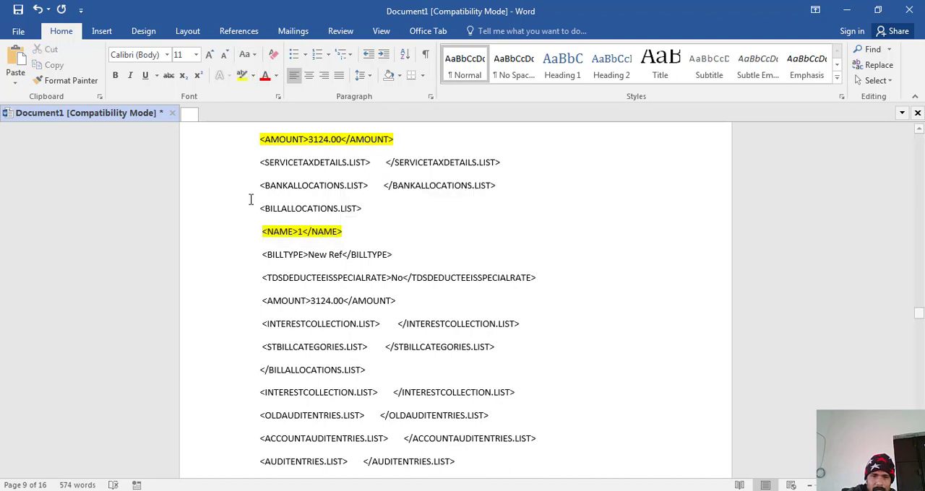
left_click_drag(260, 302, 433, 301)
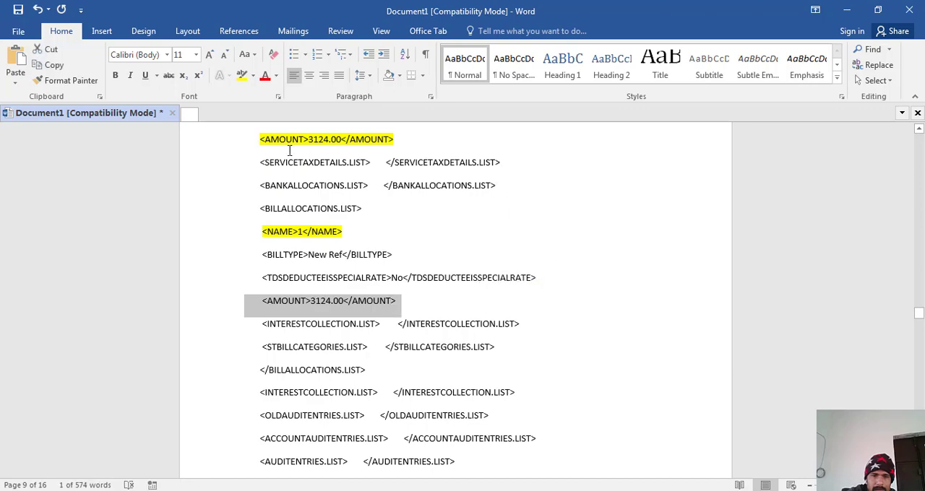
left_click(242, 76)
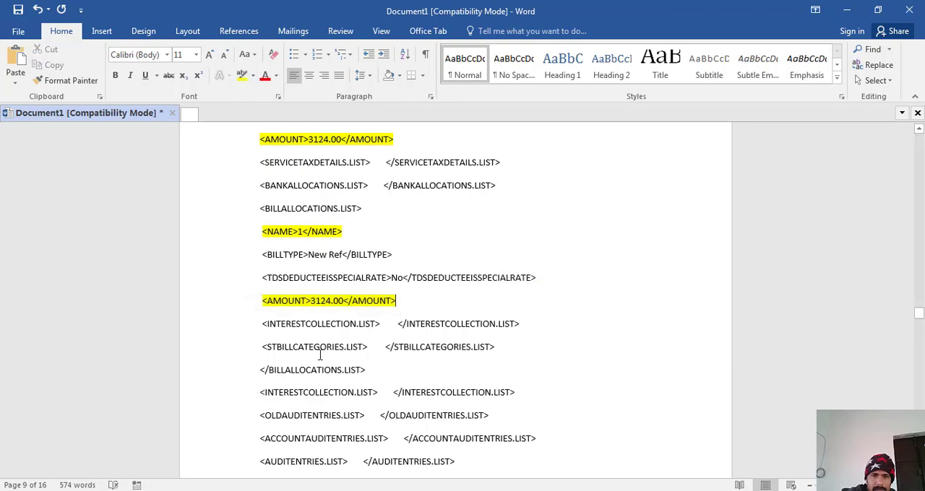
- Go to the INPUT CGST 2.5% ledger entry on page 10
scroll(320, 354, "down", 5)
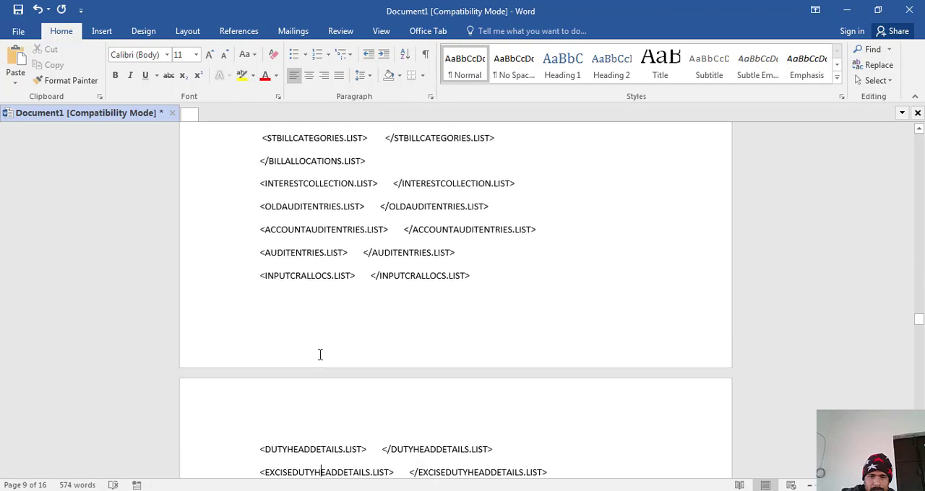
scroll(320, 355, "down", 5)
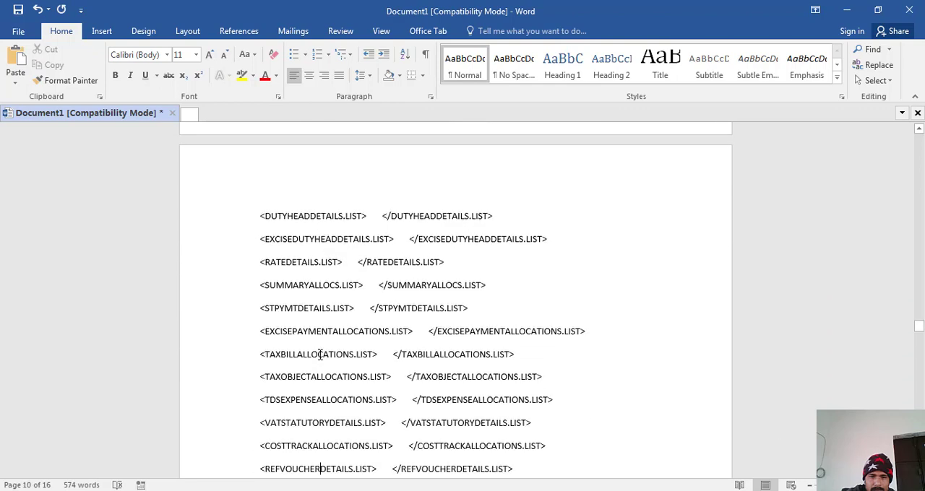
scroll(320, 355, "down", 3)
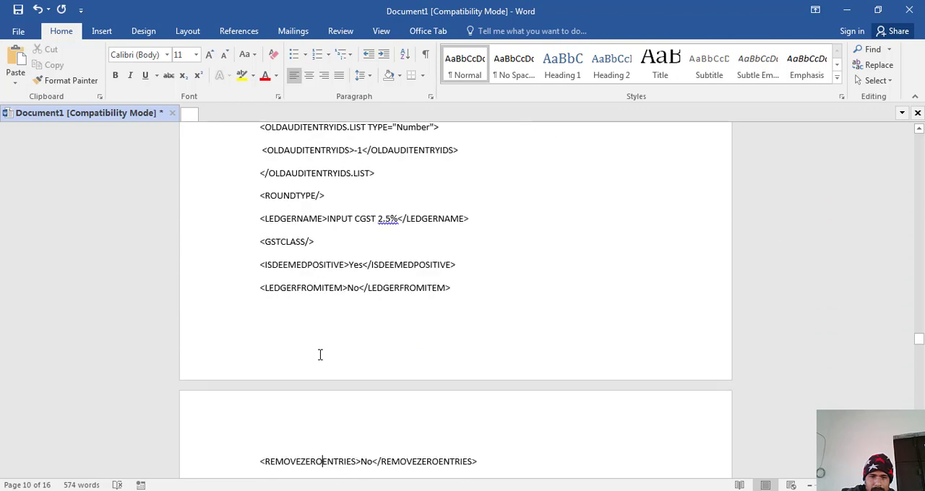
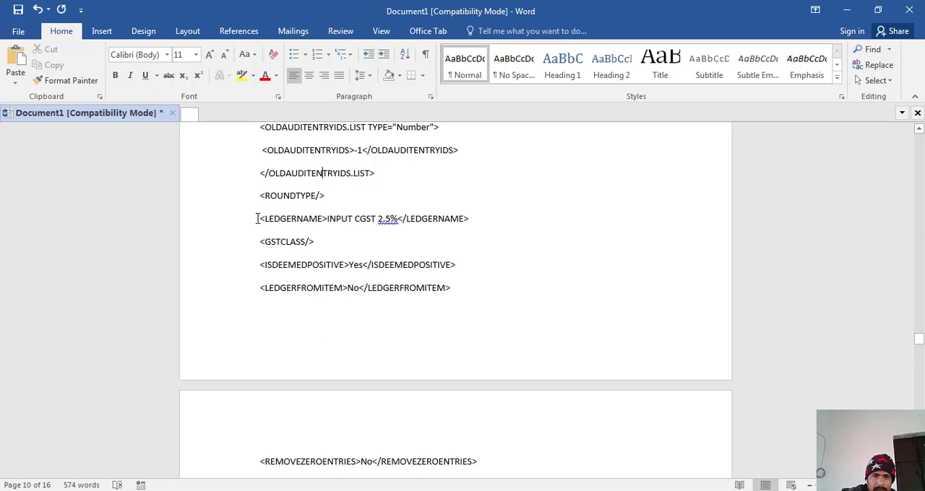
- Highlight the LEDGERNAME, AMOUNT and VATEXPAMOUNT lines of the INPUT CGST 2.5% ledger entry in yellow
left_click_drag(257, 219, 519, 232)
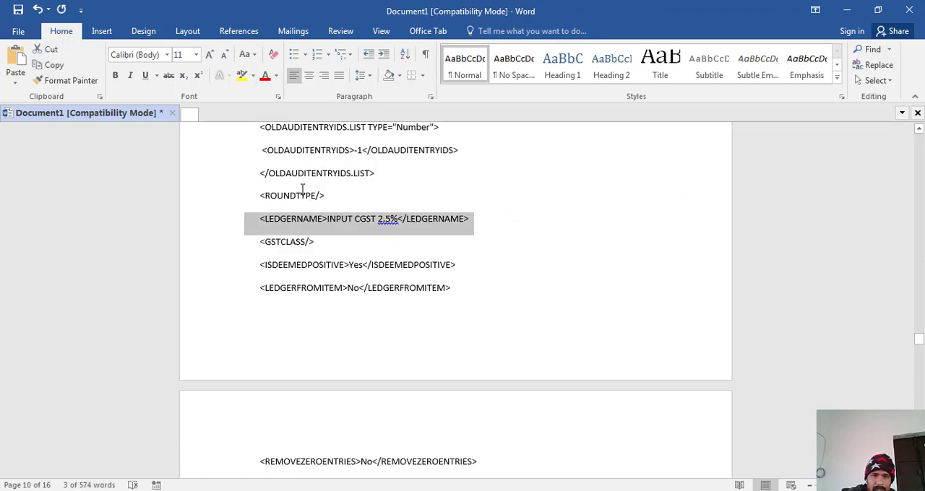
left_click(242, 77)
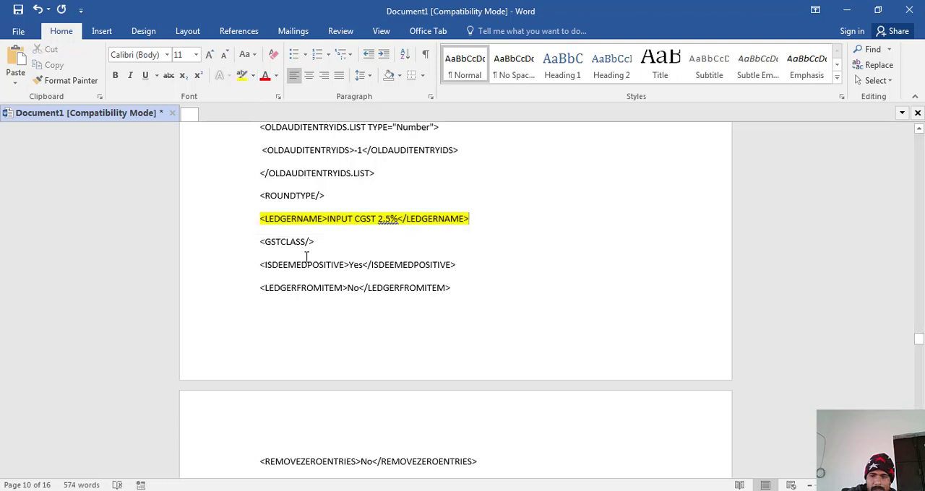
scroll(306, 257, "down", 5)
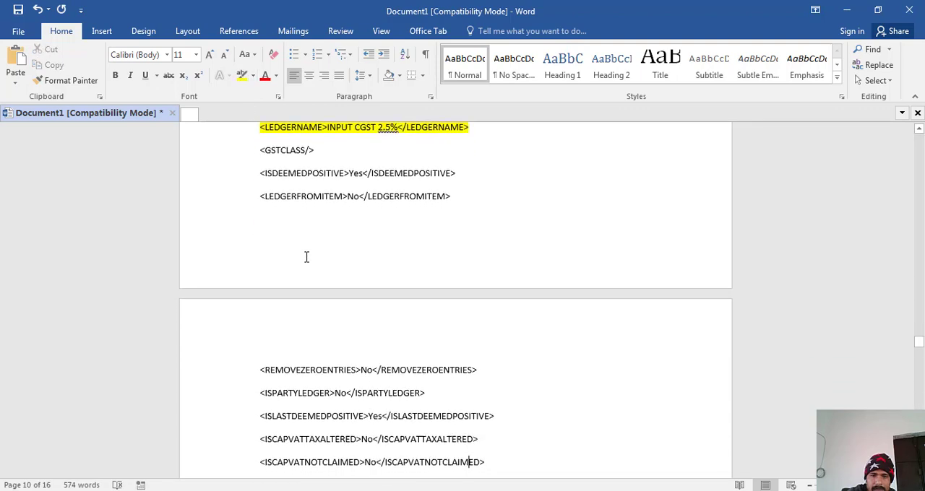
scroll(306, 257, "down", 2)
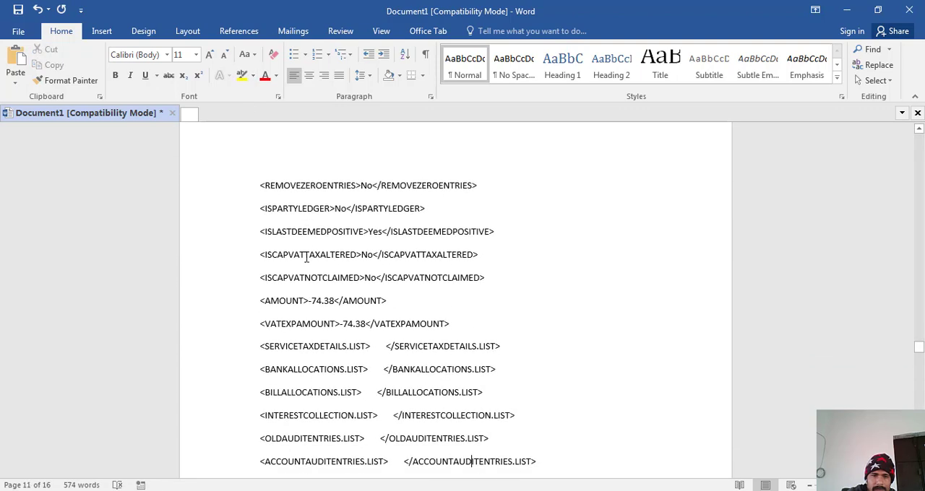
left_click_drag(261, 304, 462, 324)
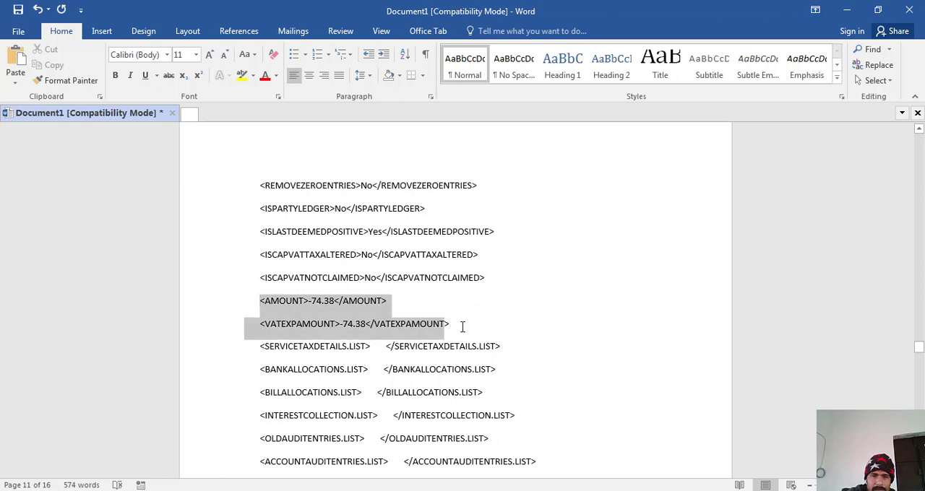
left_click(242, 75)
key("Right")
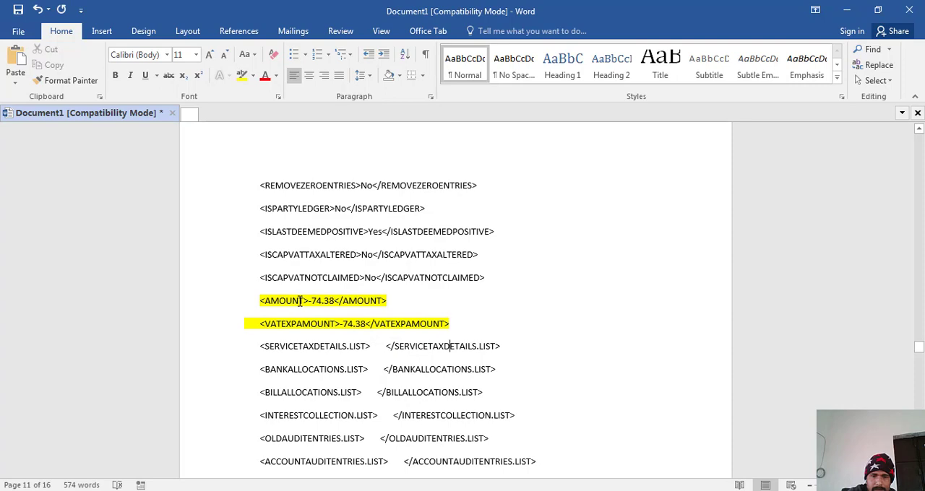
- Highlight the LEDGERNAME line of the INPUT SGST 2.5% ledger entry on page 12 in yellow
scroll(299, 300, "down", 6)
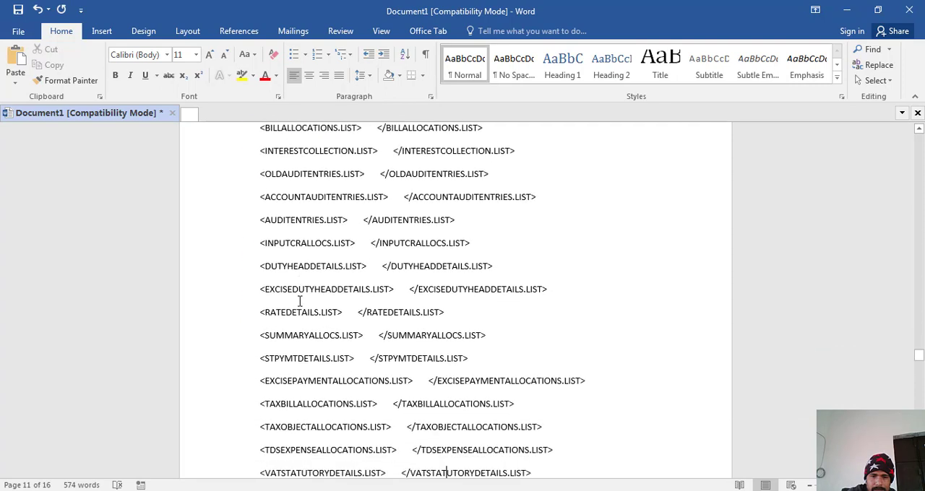
scroll(300, 300, "down", 8)
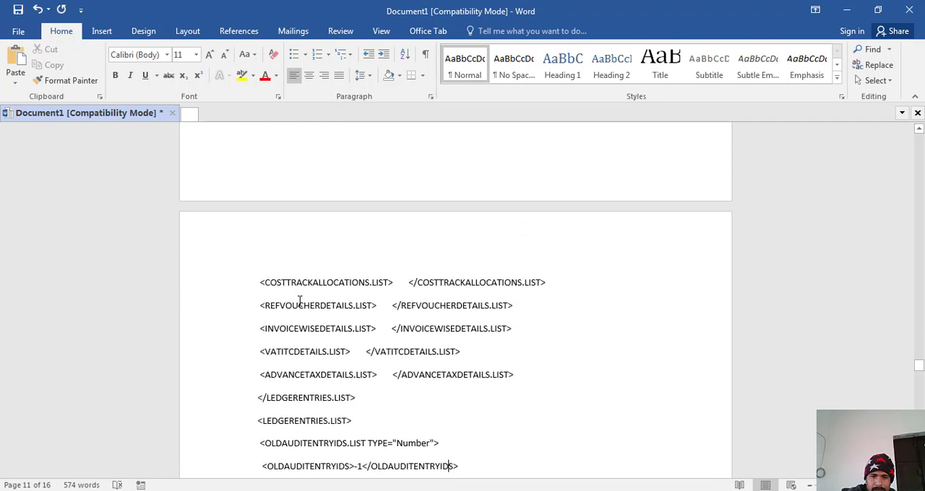
scroll(300, 301, "down", 5)
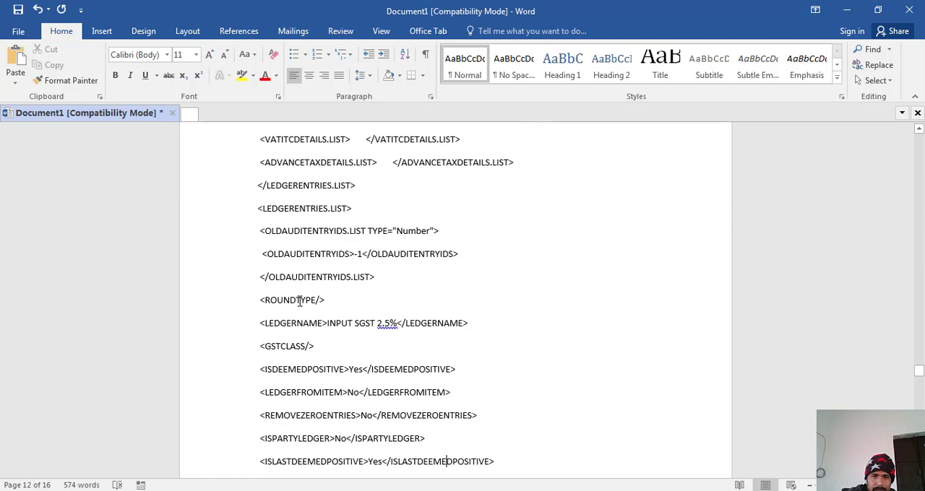
left_click_drag(260, 327, 542, 326)
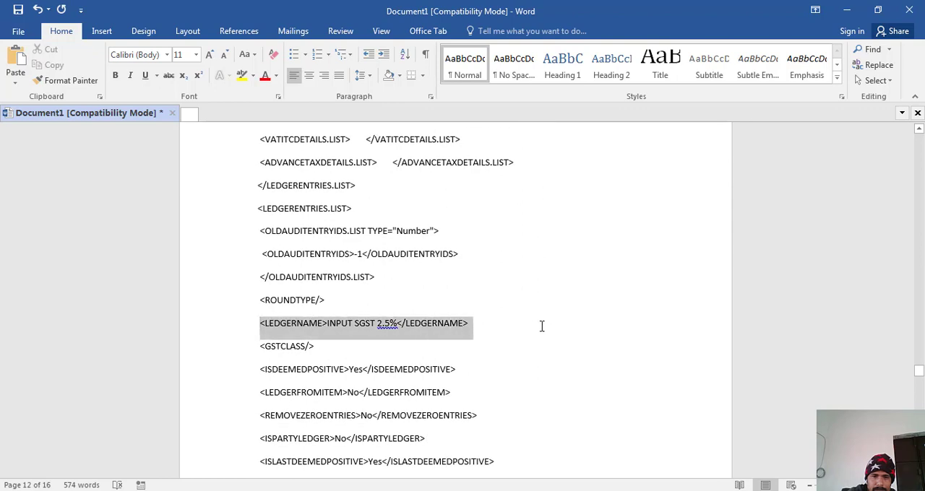
left_click(242, 76)
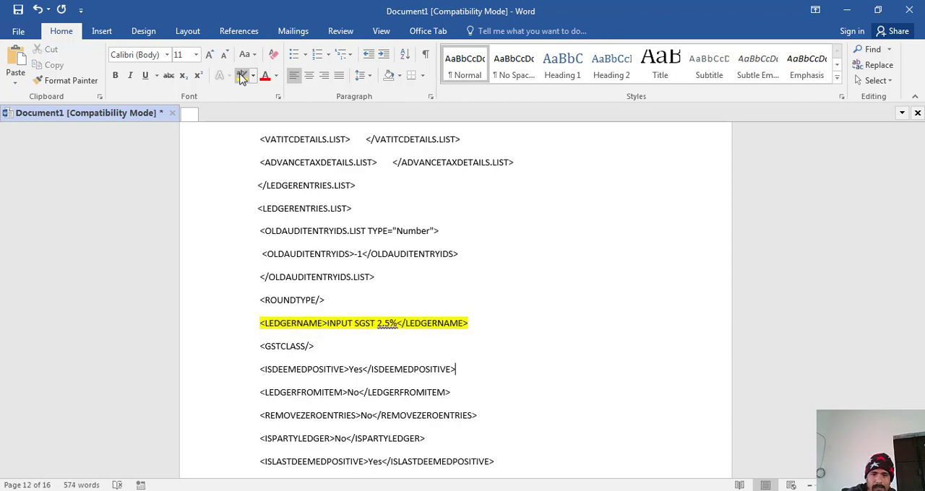
- Highlight the AMOUNT and VATEXPAMOUNT lines of the INPUT SGST 2.5% ledger entry in yellow
key("Down")
key("Down")
key("Down")
key("Down")
key("Down")
key("Down")
key("Down")
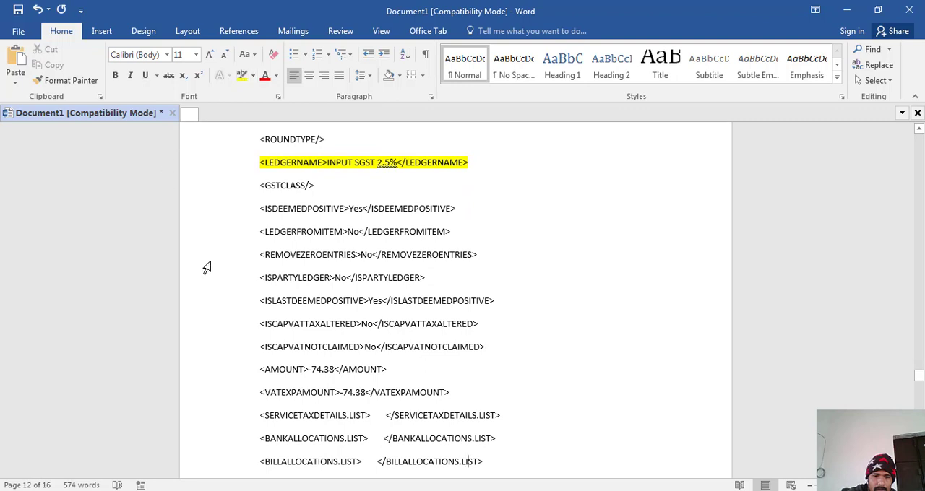
left_click_drag(258, 369, 513, 394)
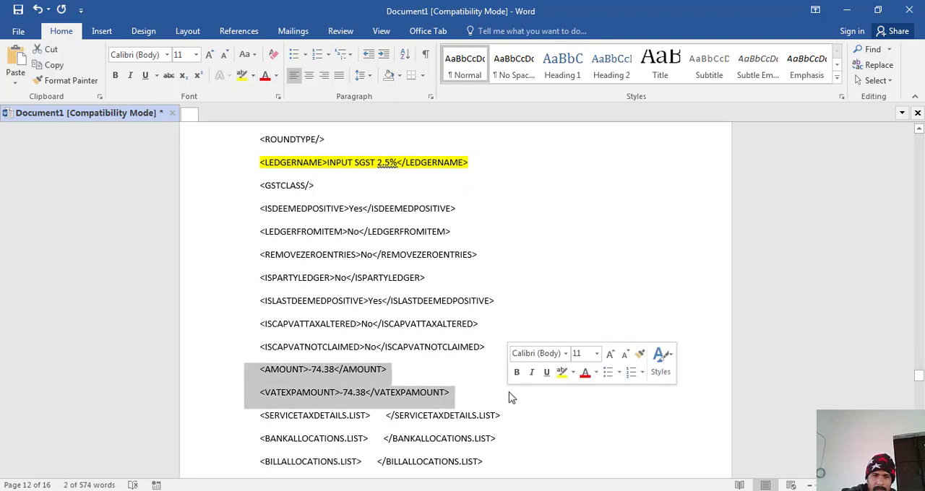
left_click(242, 75)
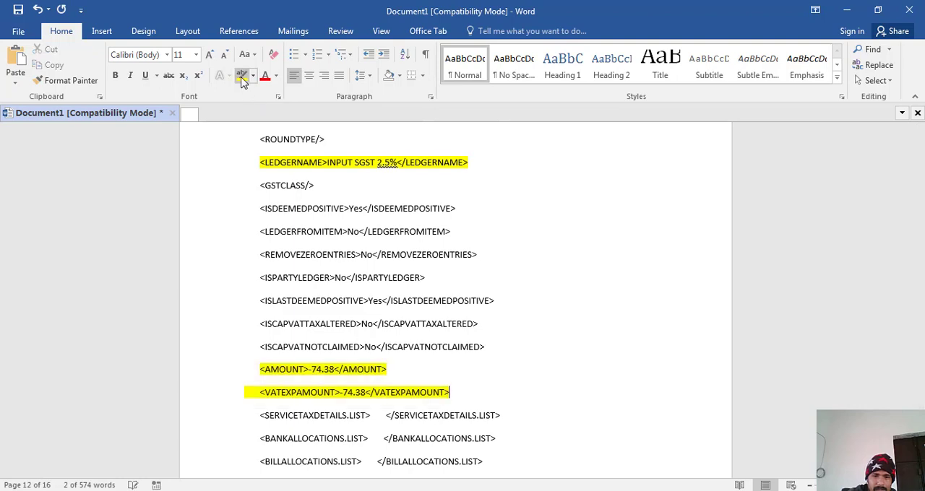
- Highlight the LEDGERNAME line of the Roundoff ledger entry on page 14 in yellow
key("Down")
key("Down")
key("Down")
key("Down")
key("Down")
key("Down")
key("Down")
key("Down")
key("Down")
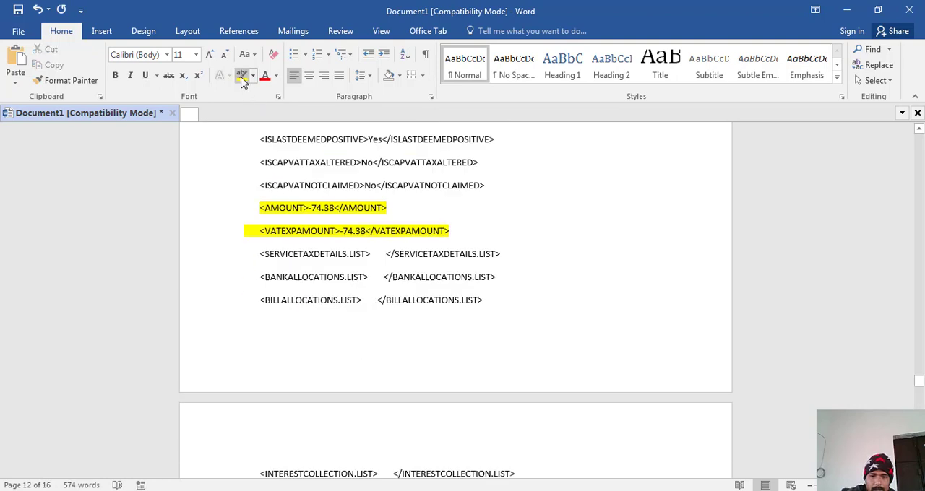
key("Down")
key("Down")
key("Down")
key("Down")
key("Down")
key("Down")
key("Down")
key("Down")
key("Down")
key("Down")
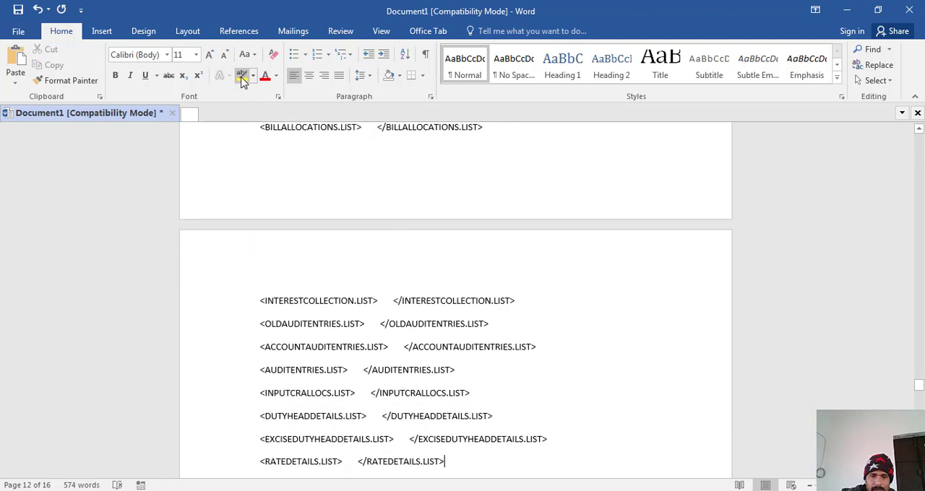
key("Down")
key("Down")
key("Down")
key("Down")
key("Down")
key("Down")
key("Down")
key("Down")
key("Down")
key("Down")
key("Down")
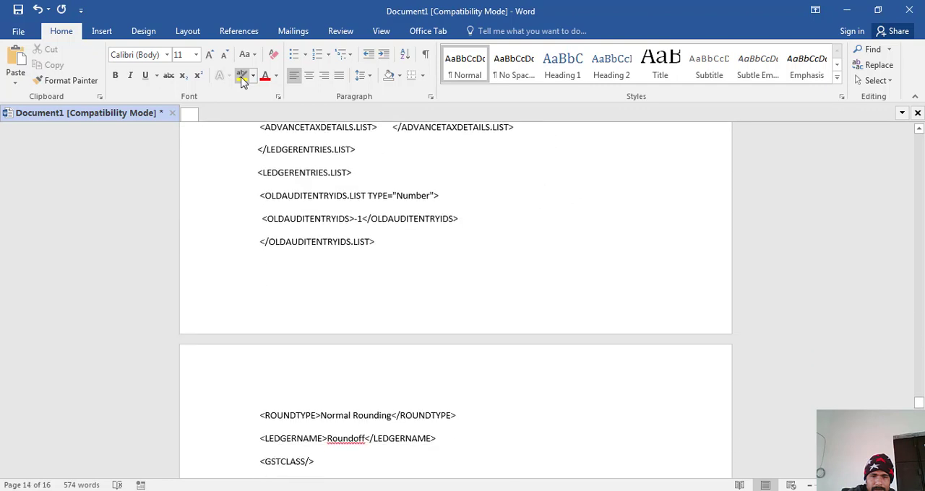
key("Down")
key("Down")
key("Down")
key("Down")
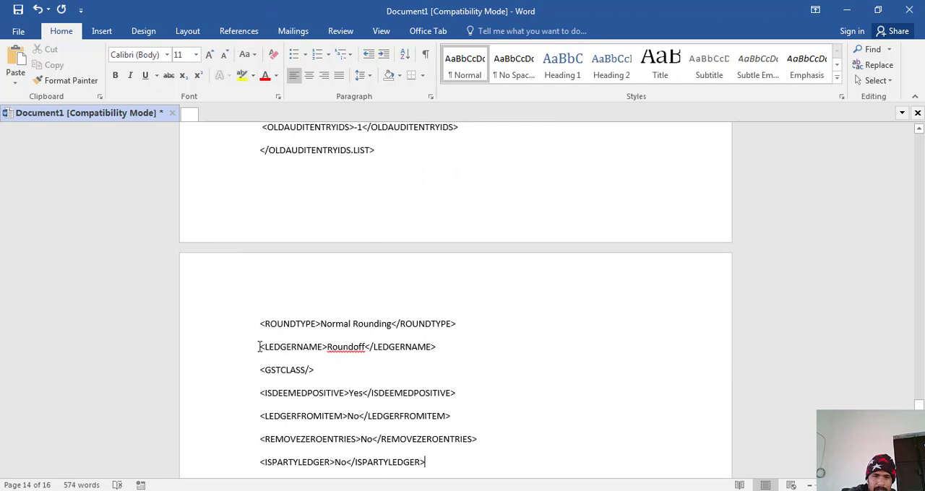
left_click_drag(259, 346, 438, 351)
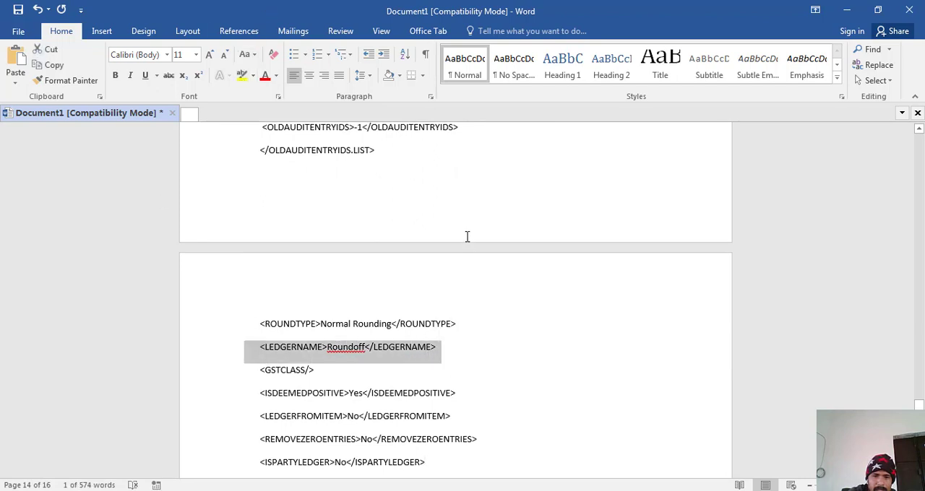
left_click(241, 77)
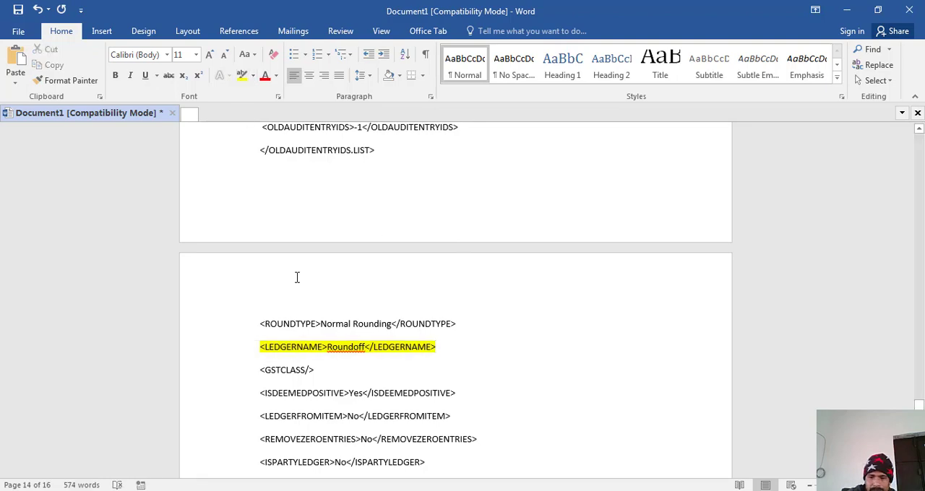
- Highlight the AMOUNT and VATEXPAMOUNT lines of the Roundoff ledger entry in yellow
scroll(296, 278, "down", 6)
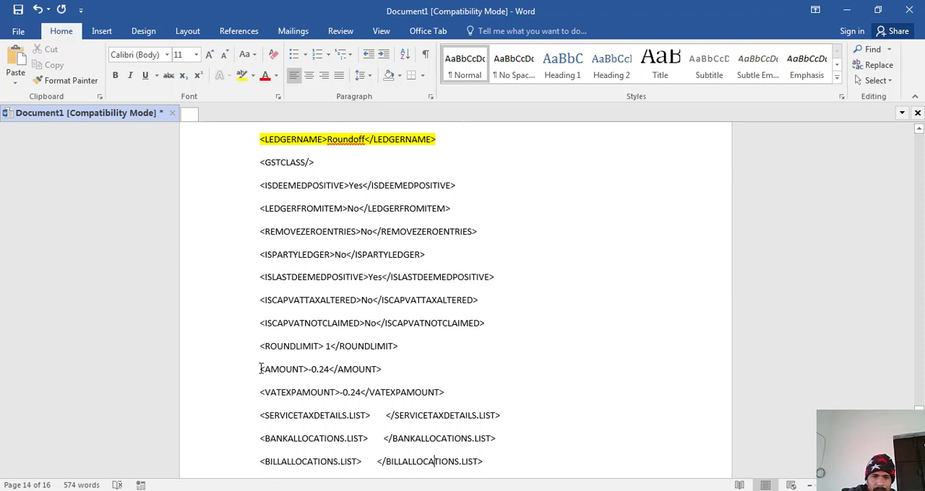
left_click_drag(261, 369, 458, 381)
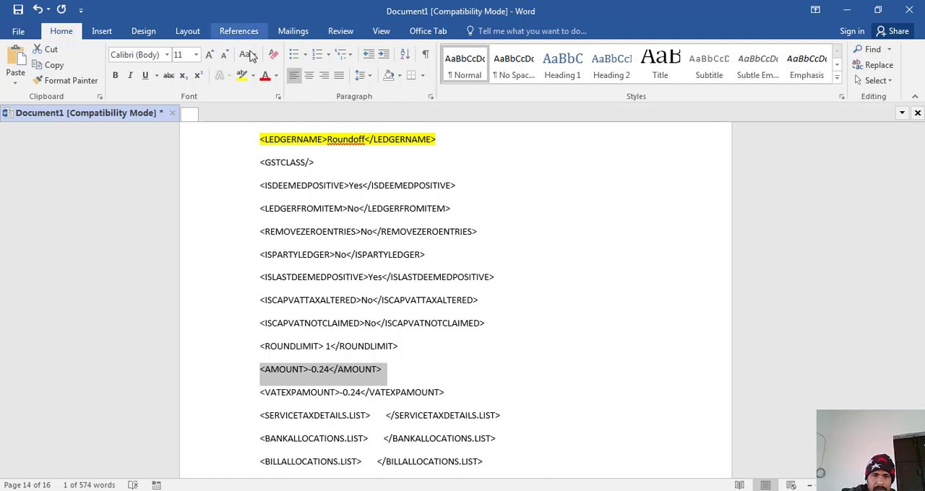
left_click(242, 76)
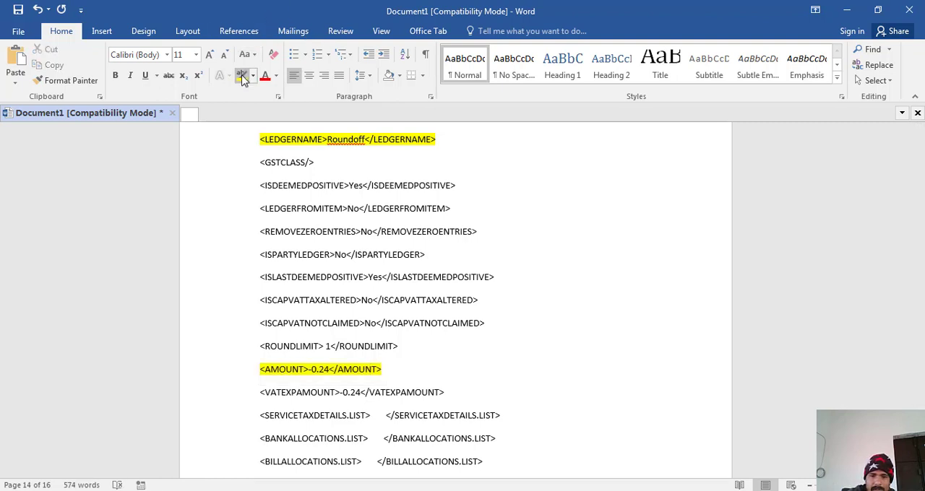
left_click_drag(261, 396, 491, 386)
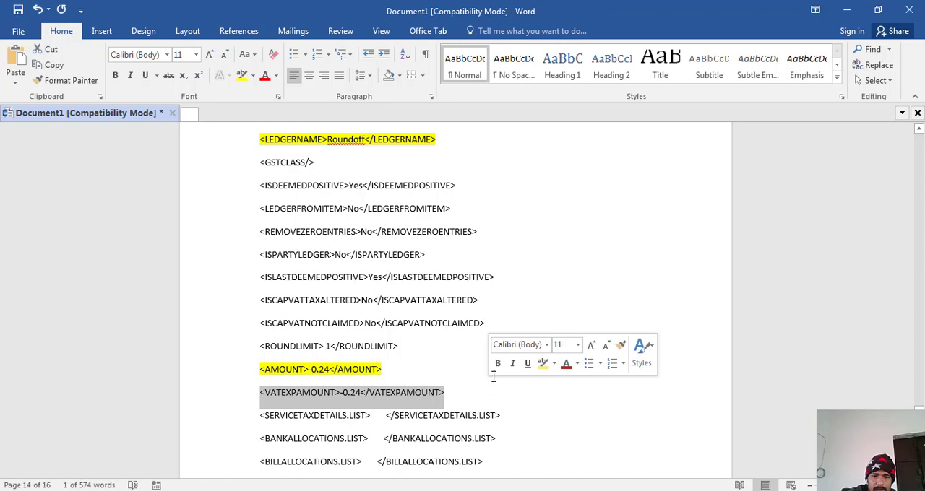
left_click(244, 81)
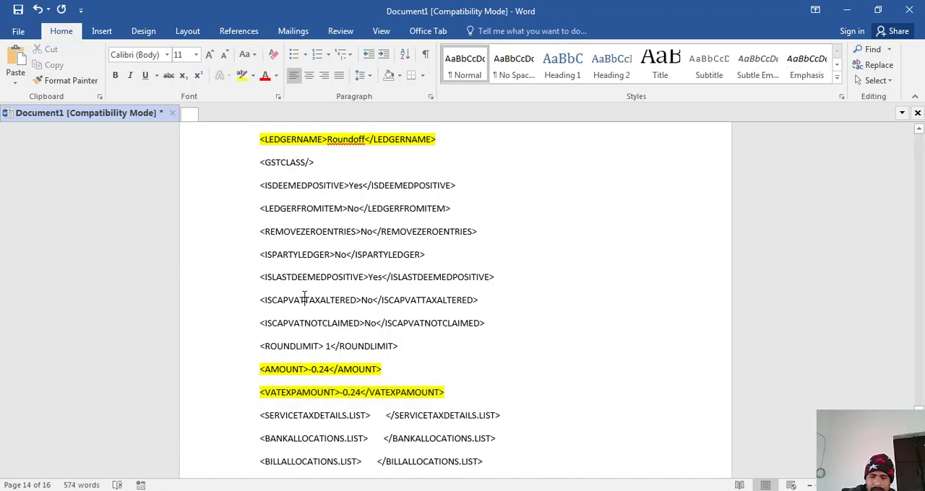
- Delete the unique ID between the NAME tags inside REMOTECMPINFO.LIST on page 15, leaving the tags empty
key("Down")
key("Down")
key("Down")
key("Down")
key("Down")
key("Down")
key("Down")
key("Down")
key("Down")
key("Down")
key("Down")
key("Down")
key("Down")
key("Down")
key("Down")
key("Down")
key("Down")
key("Down")
key("Down")
key("Down")
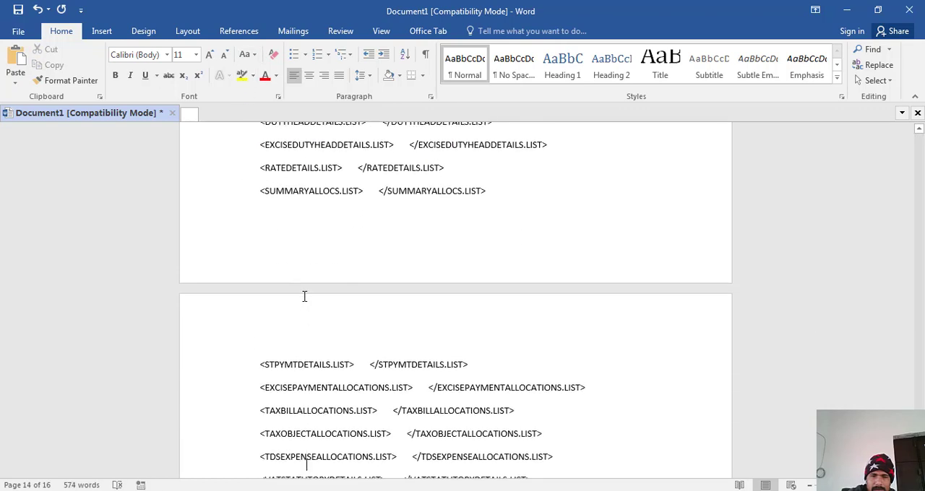
key("Down")
key("Down")
key("Down")
key("Down")
key("Down")
key("Down")
key("Down")
key("Down")
key("Down")
key("Down")
key("Down")
key("Down")
key("Down")
key("Down")
key("Down")
key("Down")
key("Down")
key("Down")
key("Down")
key("Down")
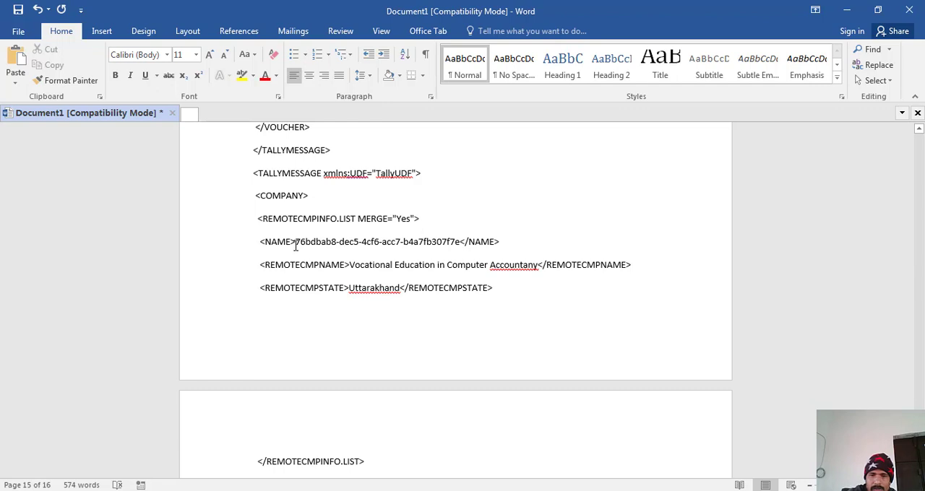
key("Delete")
key("Delete")
key("Delete")
key("Delete")
key("Delete")
key("Delete")
key("Delete")
key("Delete")
key("Delete")
key("Delete")
key("Delete")
key("Delete")
key("Delete")
key("Delete")
key("Delete")
key("Delete")
key("Delete")
key("Delete")
key("Delete")
key("Delete")
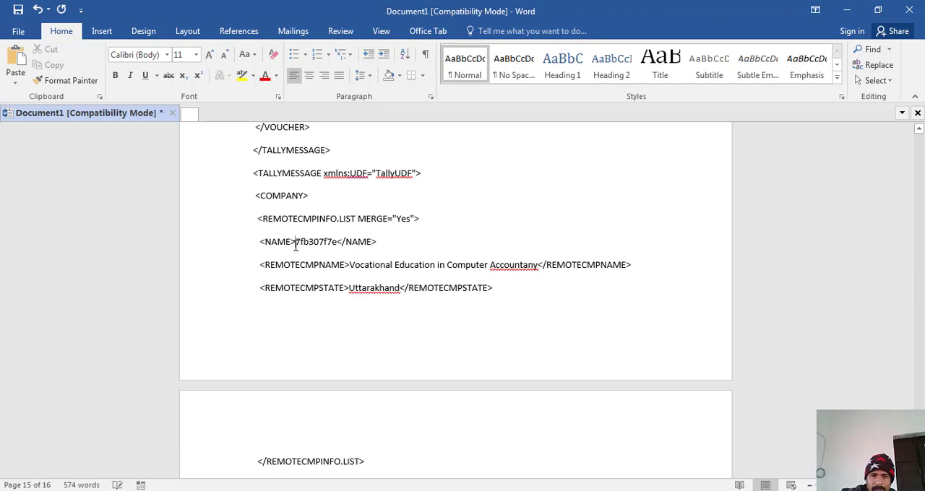
key("Delete")
key("Delete")
key("Delete")
key("Delete")
key("Delete")
key("Delete")
key("Delete")
key("Delete")
key("Delete")
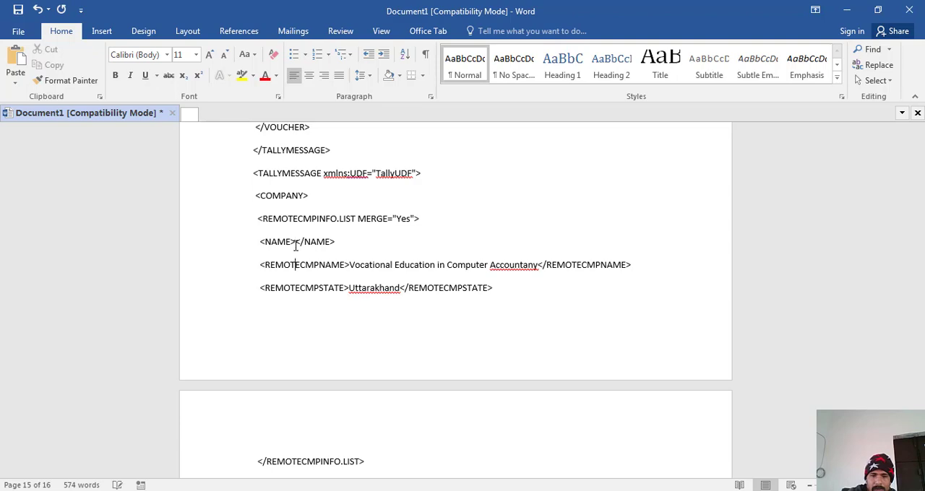
- Return to the start of the document and highlight the PARTYLEDGERNAME line on page 1 in yellow
key("Down")
key("Down")
key("Down")
key("Down")
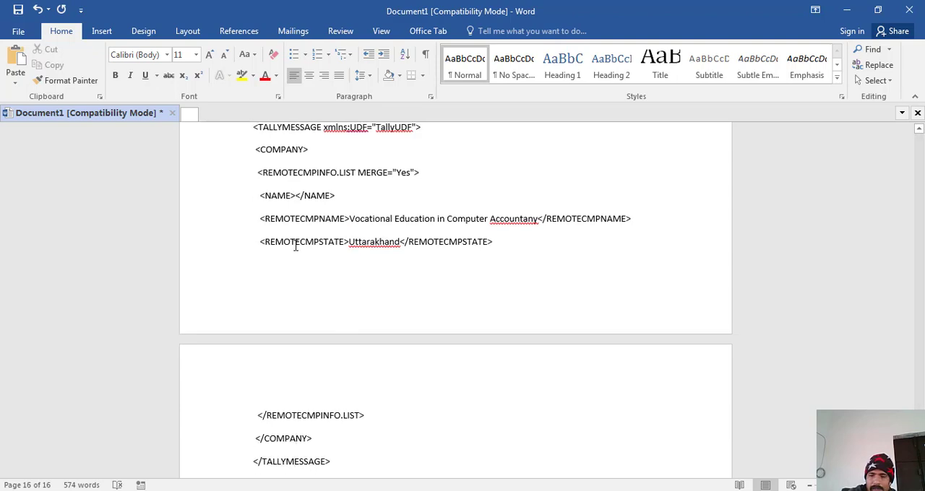
key("ctrl+Home")
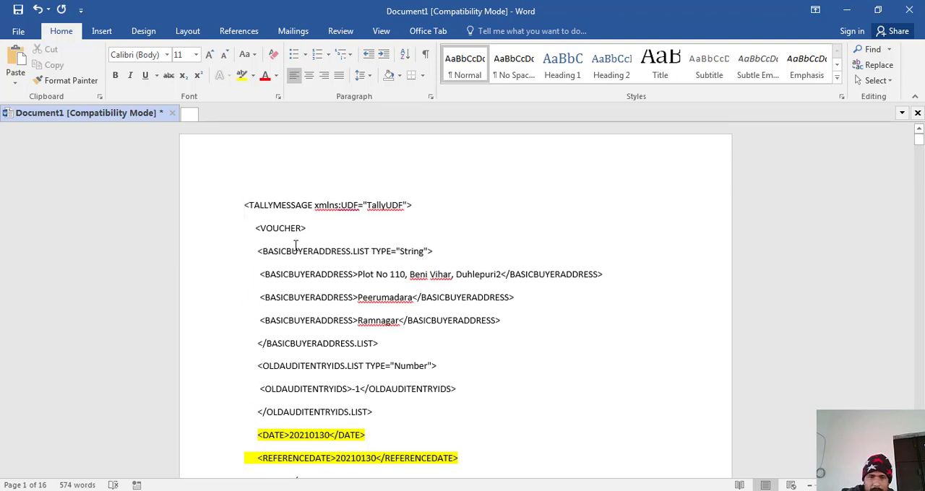
key("Down")
key("Down")
key("Down")
key("Down")
key("Down")
key("Down")
key("Down")
key("Down")
key("Down")
key("Down")
key("Down")
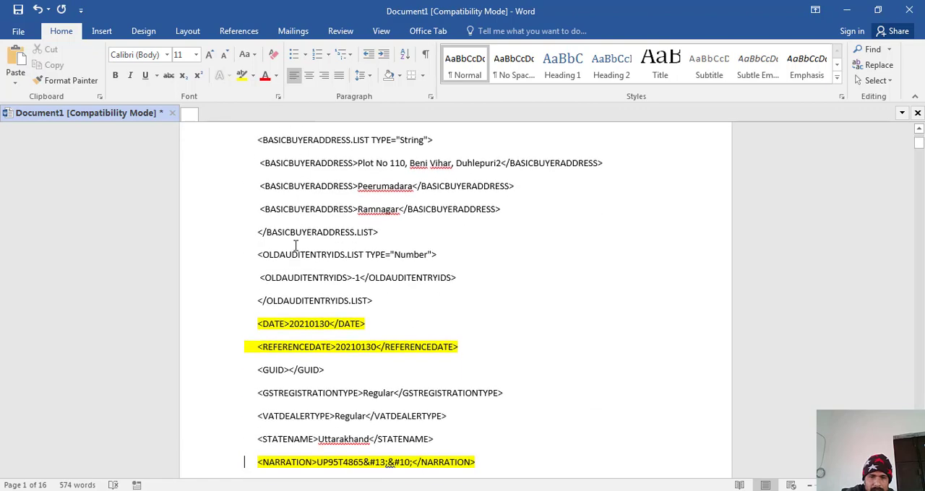
key("Down")
key("Down")
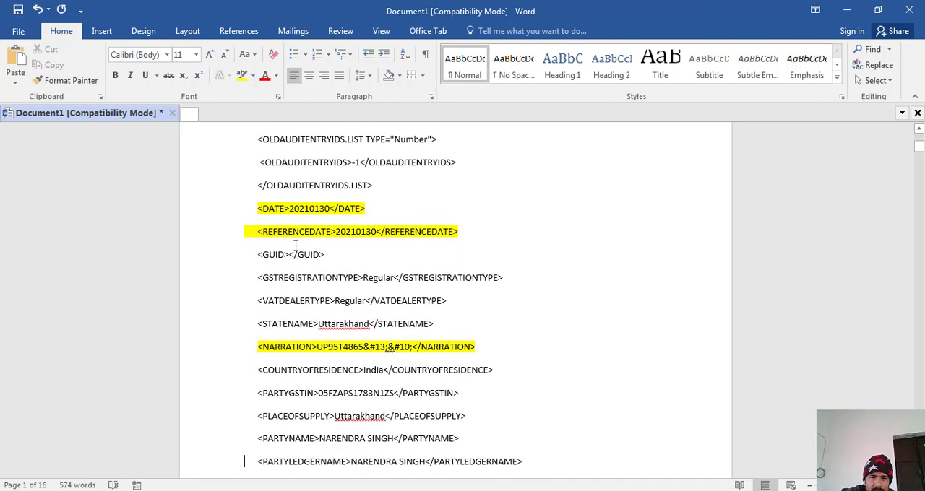
key("Down")
key("Down")
key("Down")
key("Down")
key("Down")
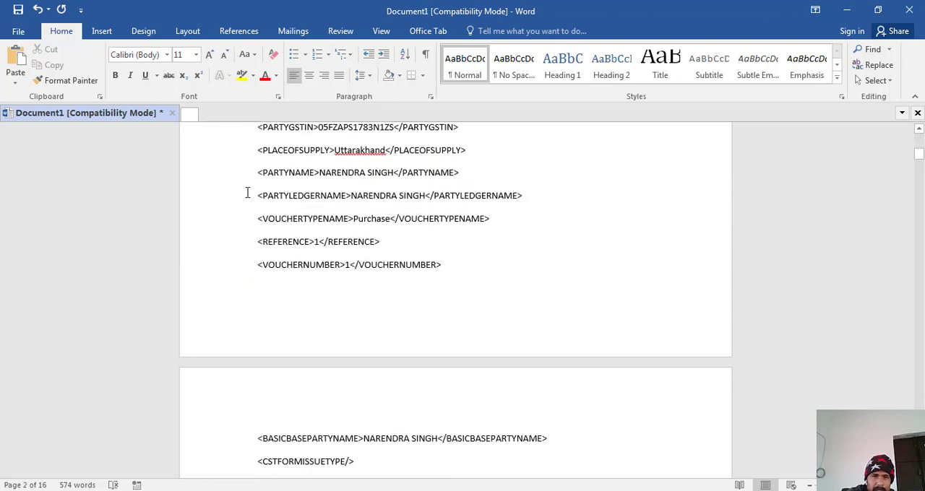
left_click_drag(265, 196, 589, 193)
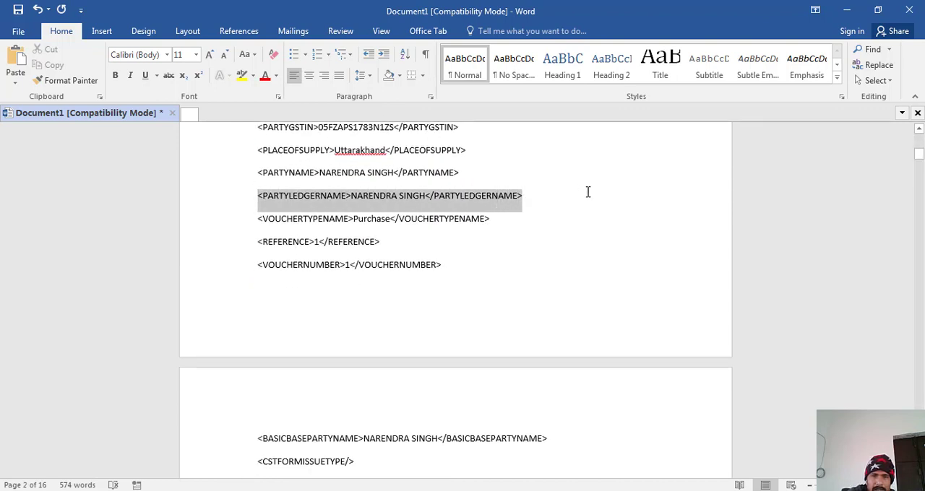
left_click(242, 76)
key("Right")
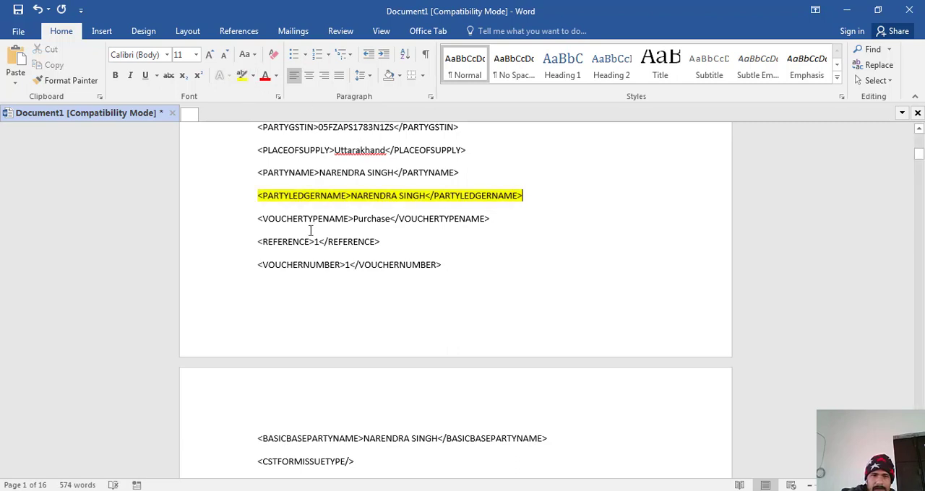
- Highlight the PARTYNAME line just above the PARTYLEDGERNAME line in yellow
left_click_drag(258, 173, 462, 182)
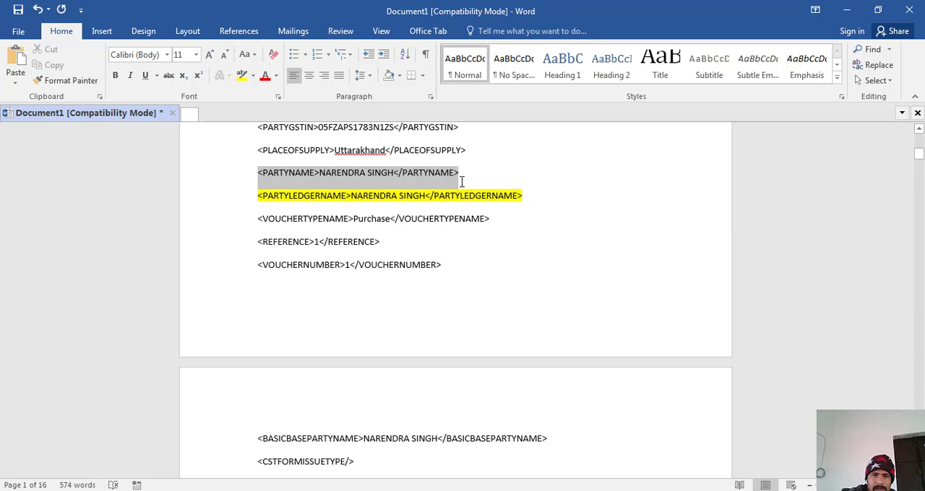
left_click(242, 75)
left_click(313, 243)
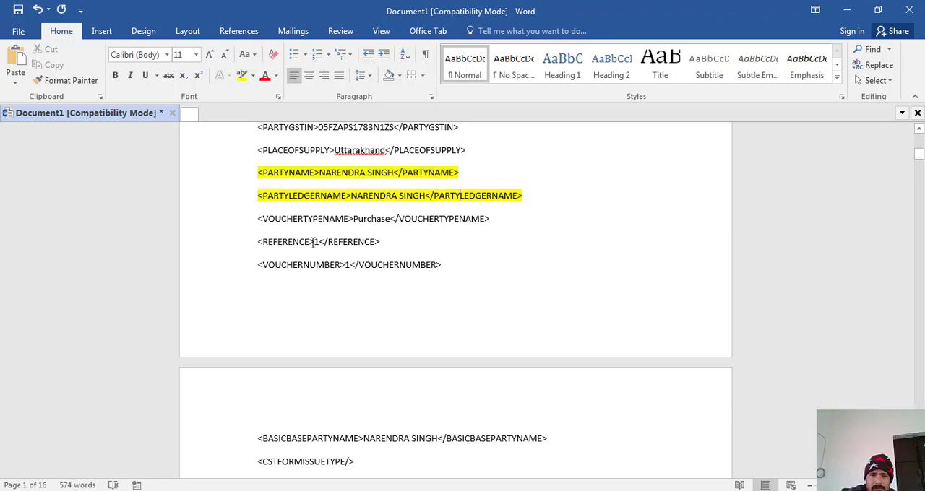
- Examine the XML from the voucher number on page 1 through page 7 for variable fields that are still unhighlighted
scroll(313, 243, "down", 5)
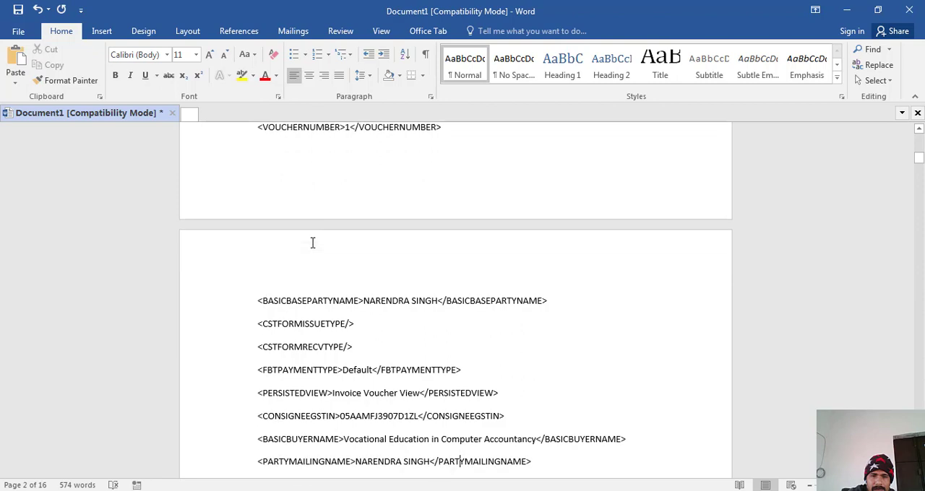
scroll(313, 243, "down", 3)
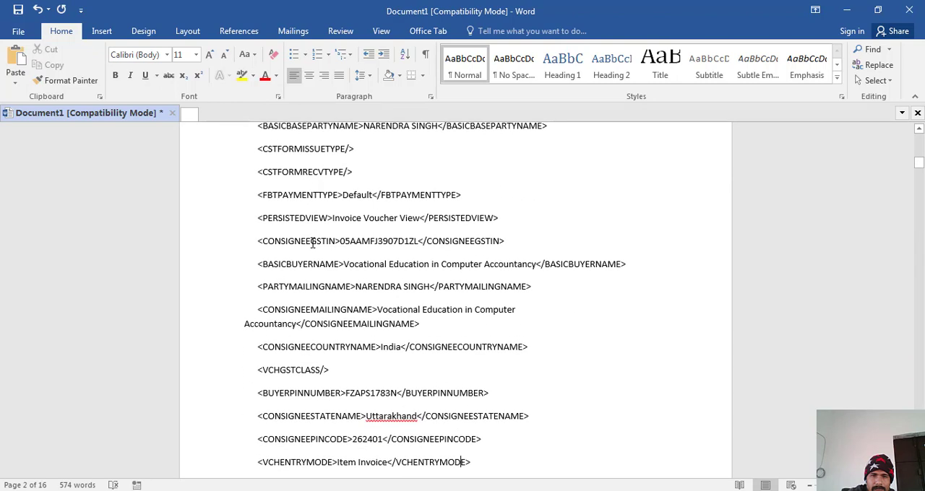
scroll(313, 242, "down", 3)
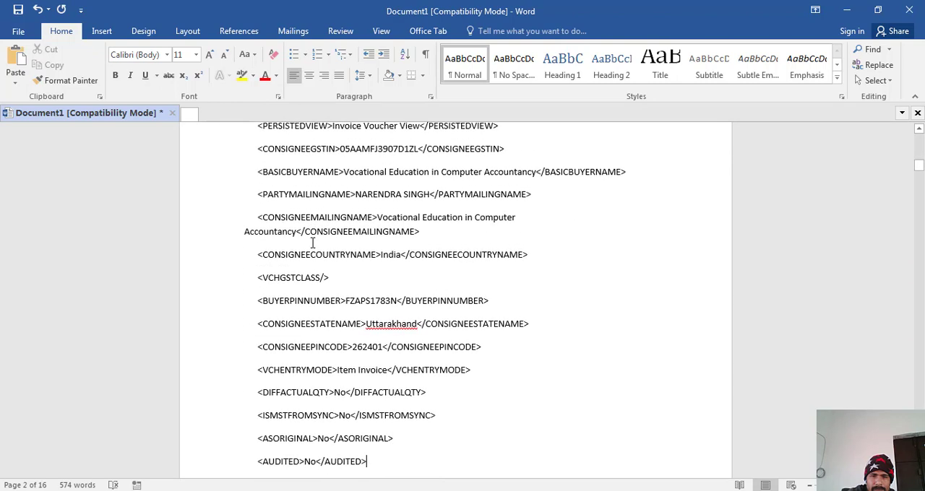
scroll(313, 242, "down", 6)
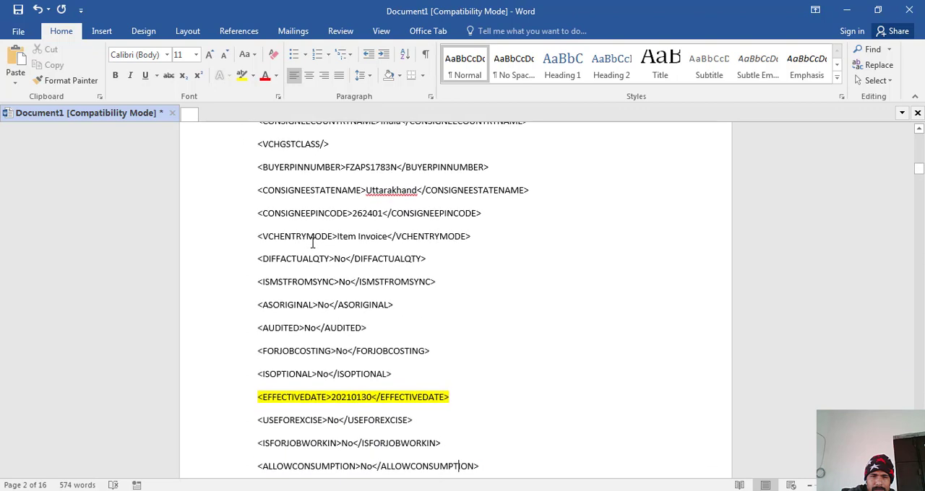
scroll(313, 242, "down", 3)
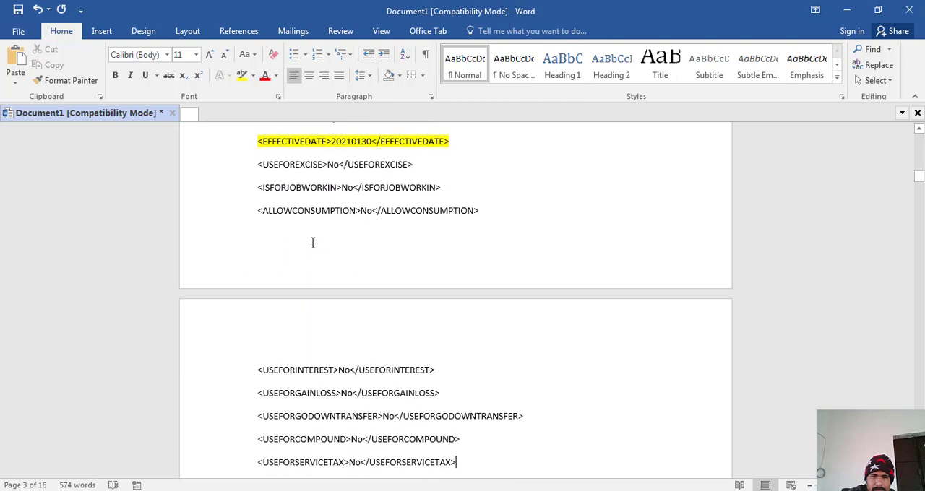
scroll(313, 243, "down", 8)
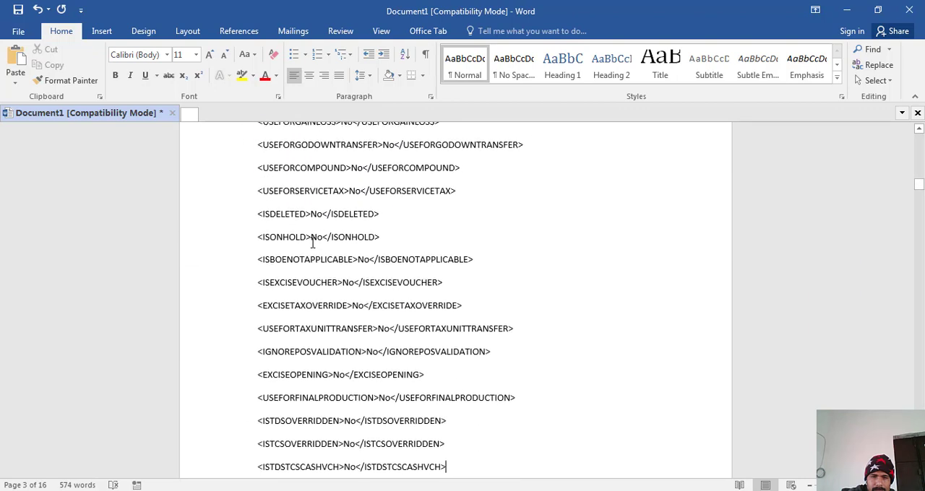
scroll(313, 243, "down", 9)
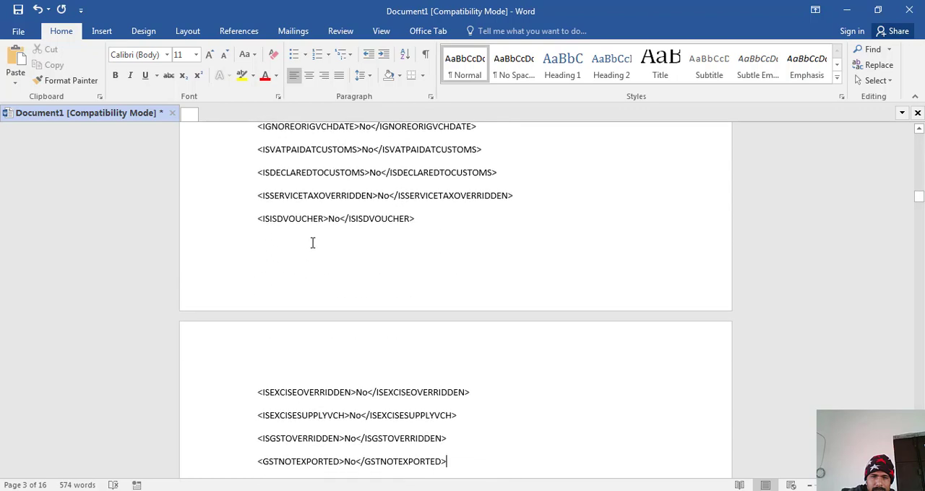
key("Down")
key("Down")
key("Down")
key("Down")
key("Down")
key("Down")
key("Down")
key("Down")
key("Down")
key("Down")
key("Down")
key("Down")
key("Down")
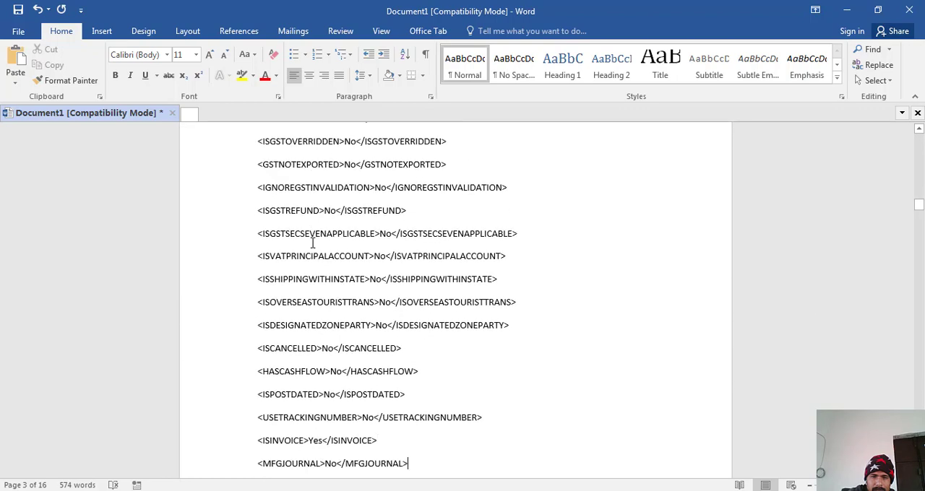
key("Down")
key("Down")
key("Down")
key("Down")
key("Down")
key("Down")
key("Down")
key("Down")
key("Down")
key("Down")
key("Down")
key("Down")
key("Down")
key("Down")
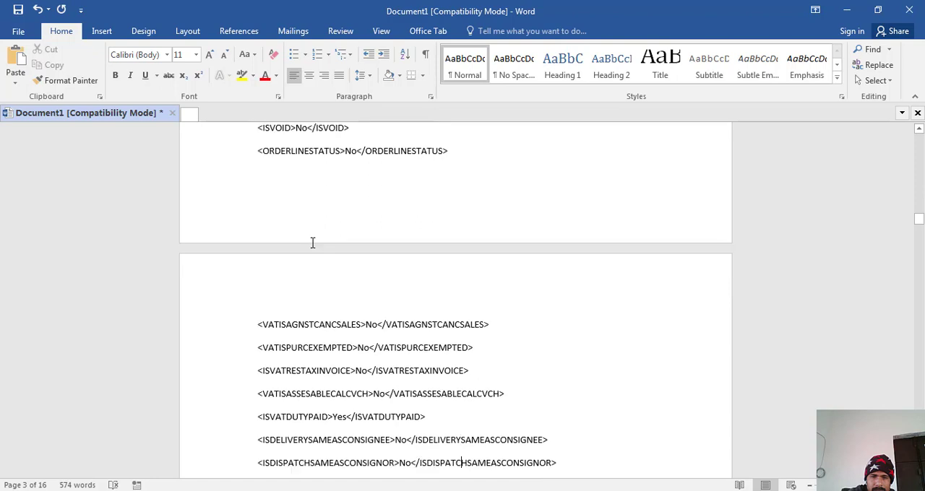
key("Down")
key("Down")
key("Down")
key("Down")
key("Down")
key("Down")
key("Down")
key("Down")
key("Down")
key("Down")
key("Down")
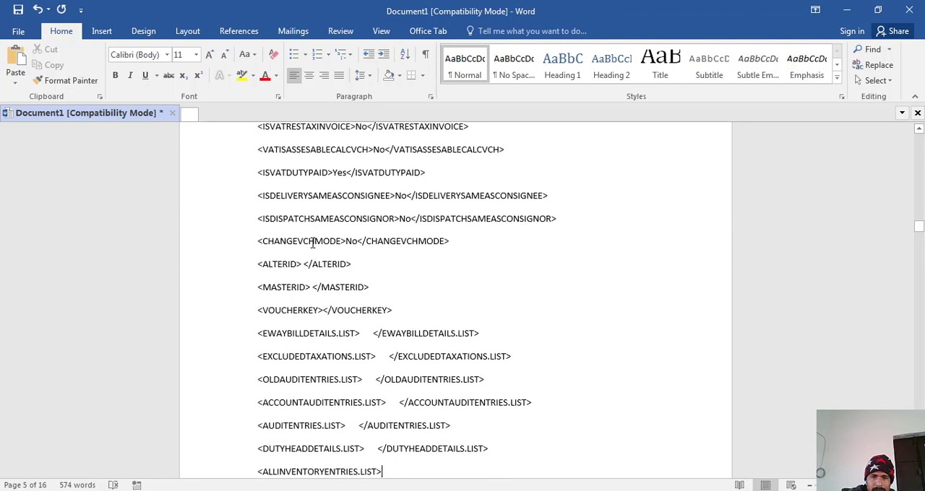
key("Down")
key("Down")
key("Down")
key("Down")
key("Down")
key("Down")
key("Down")
key("Down")
key("Down")
key("Down")
key("Down")
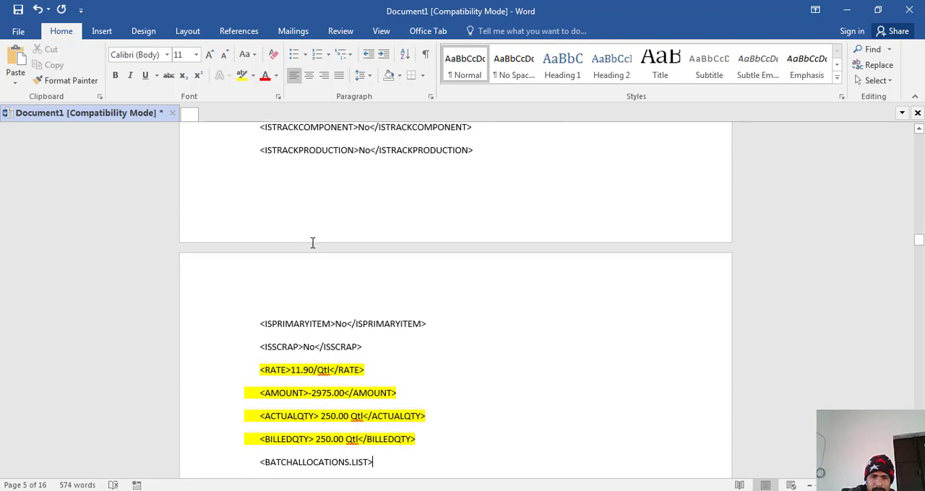
key("Down")
key("Down")
key("Down")
key("Down")
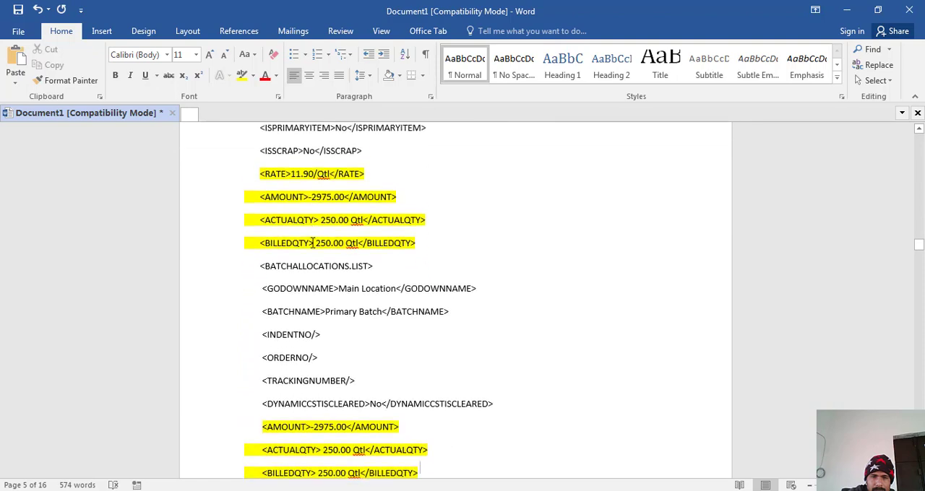
key("Down")
key("Down")
key("Down")
key("Down")
key("Down")
key("Down")
key("Down")
key("Down")
key("Down")
key("Down")
key("Down")
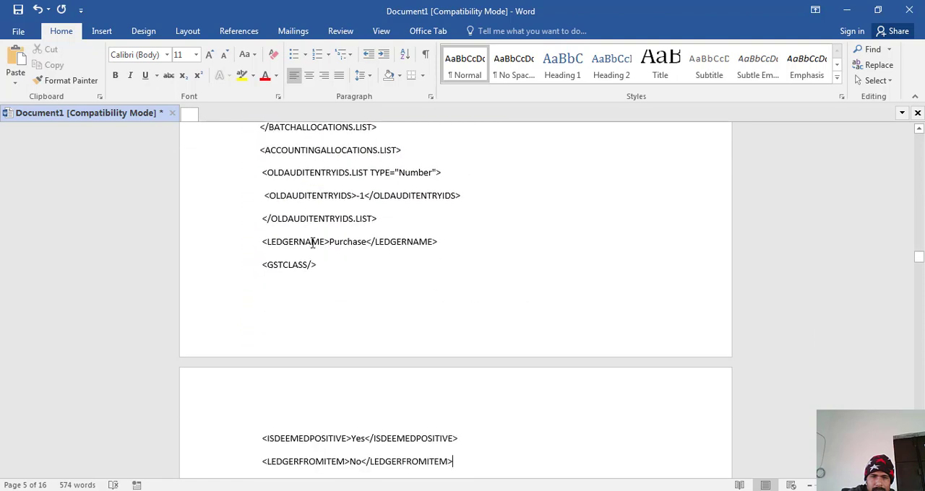
key("Down")
key("Down")
key("Down")
key("Down")
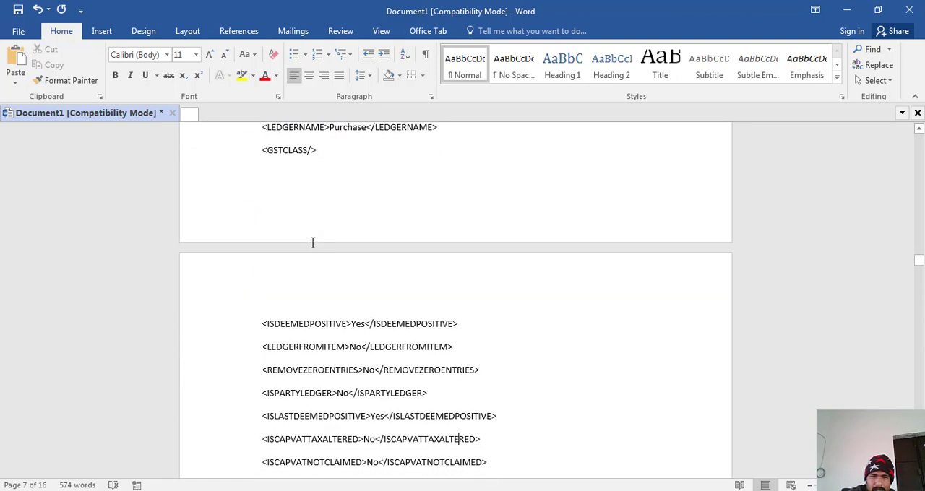
- Highlight the Purchase LEDGERNAME line inside ACCOUNTINGALLOCATIONS.LIST on page 6 in yellow
key("Up")
key("Up")
key("Up")
key("Up")
key("Up")
key("Up")
key("Up")
key("Up")
key("Up")
key("Up")
key("Up")
key("Up")
key("Up")
key("Up")
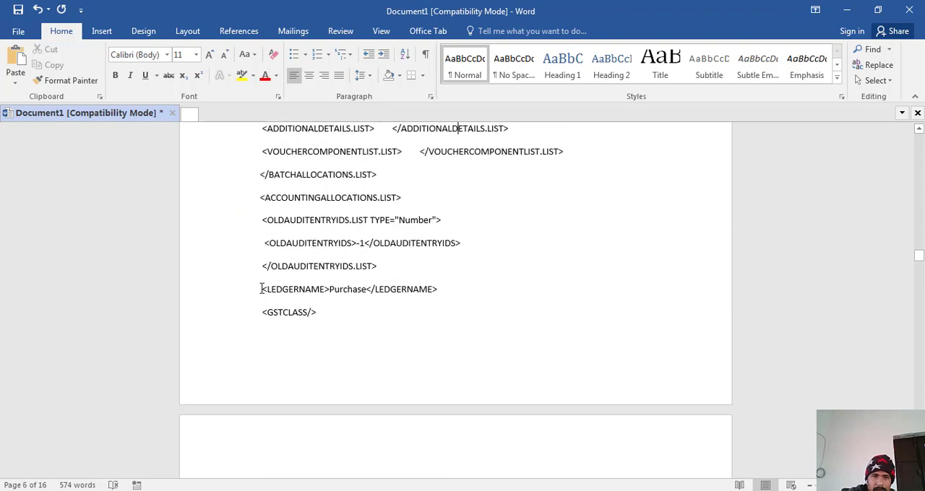
left_click_drag(261, 289, 483, 285)
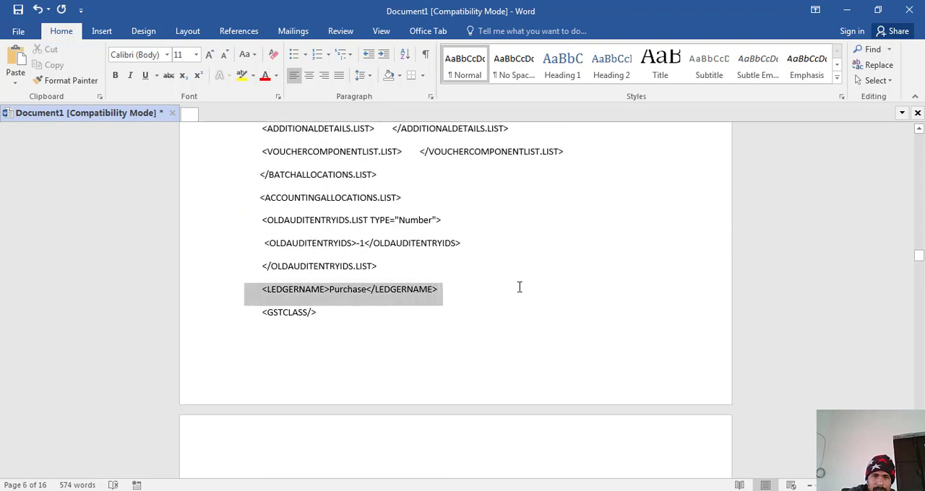
left_click(242, 75)
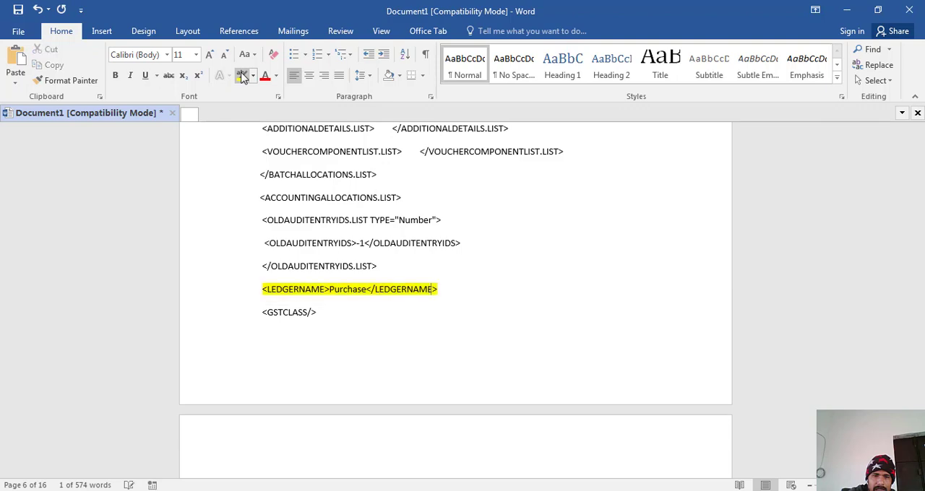
key("Right")
- Examine the remaining accounting allocation lines on page 7 for fields that still need highlighting
key("Down")
key("Down")
key("Down")
key("Down")
key("Down")
key("Down")
key("Down")
key("Down")
key("Down")
key("Down")
key("Down")
key("Down")
key("Down")
key("Down")
key("Down")
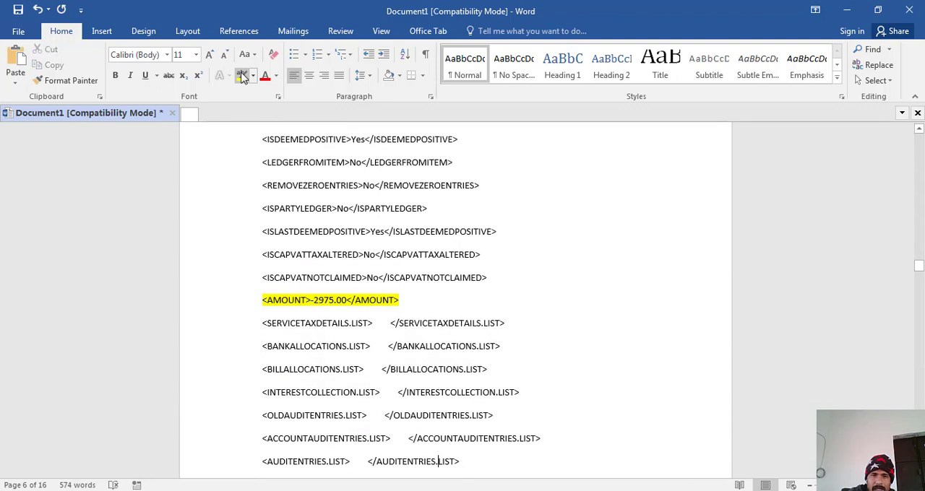
key("Down")
key("Down")
key("Down")
key("Down")
key("Down")
key("Down")
key("Down")
key("Down")
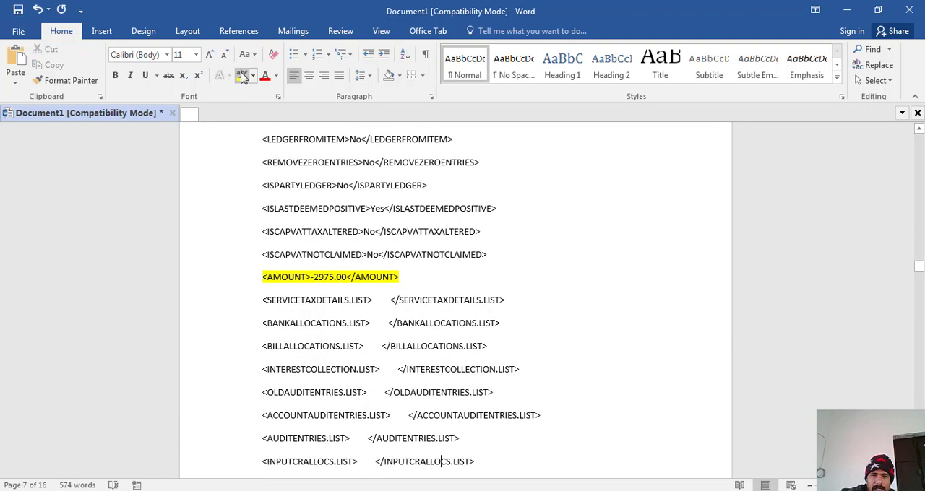
key("Down")
key("Down")
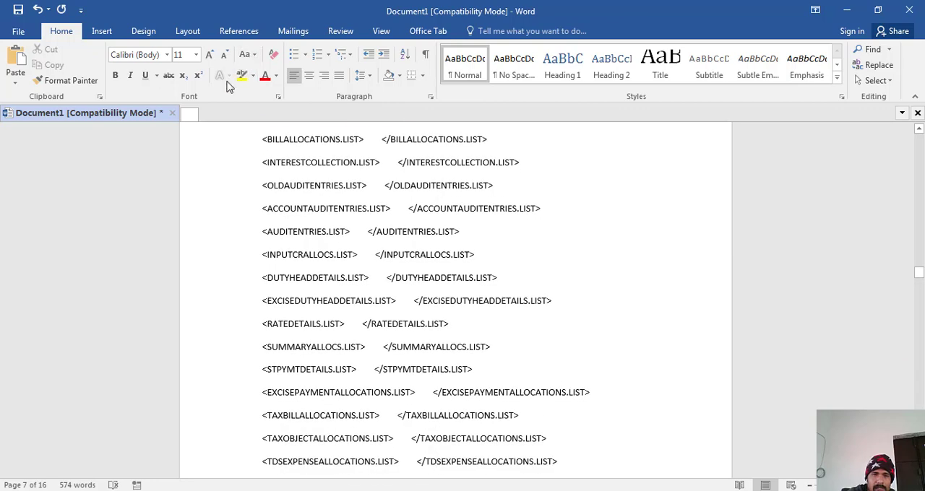
- Link Sheet1$ of the "single gst rate data" workbook in the Desktop's stone folder as the mail merge recipient list
left_click(293, 31)
left_click(147, 85)
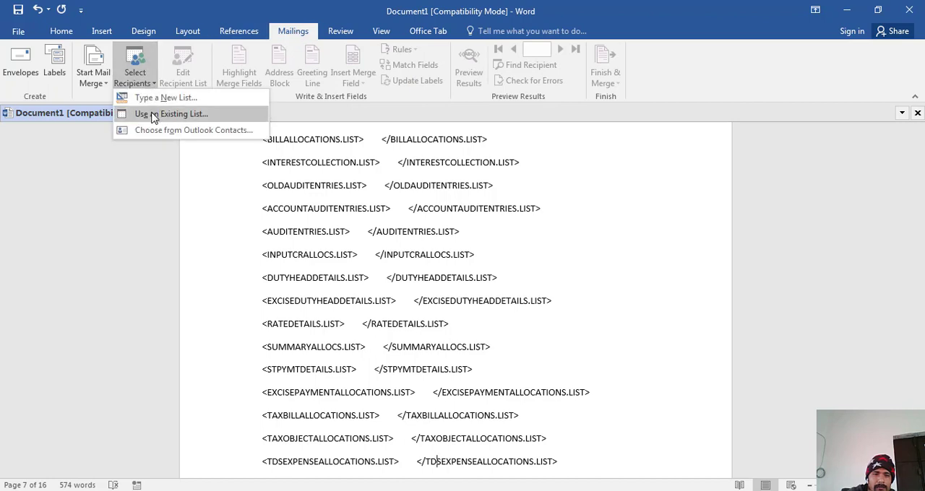
left_click(153, 115)
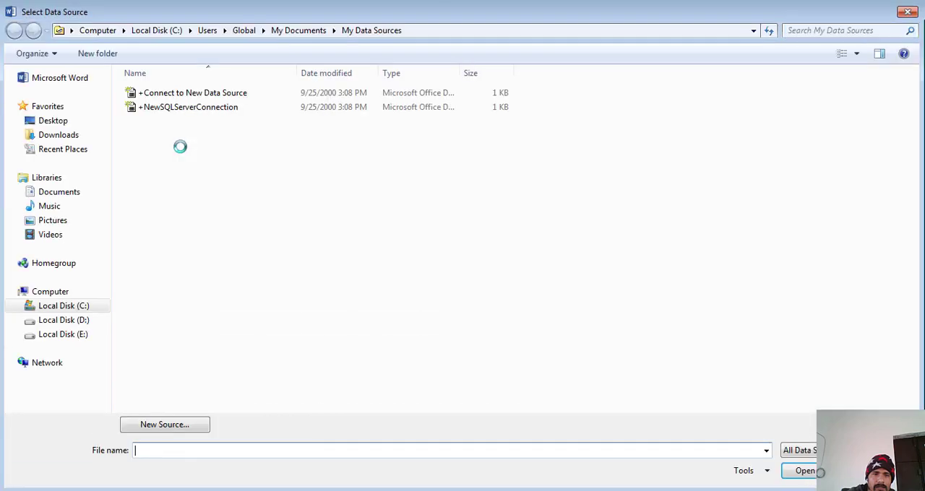
left_click(57, 123)
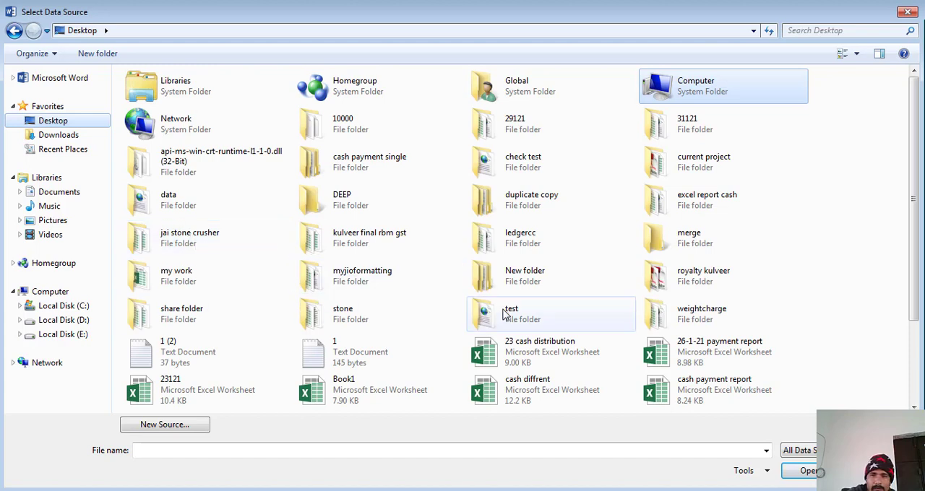
left_click(342, 318)
double_click(343, 318)
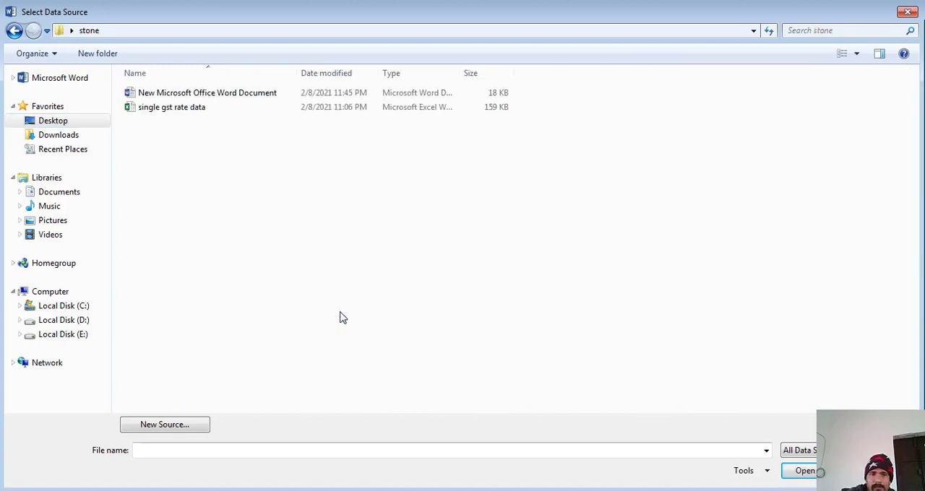
left_click(192, 110)
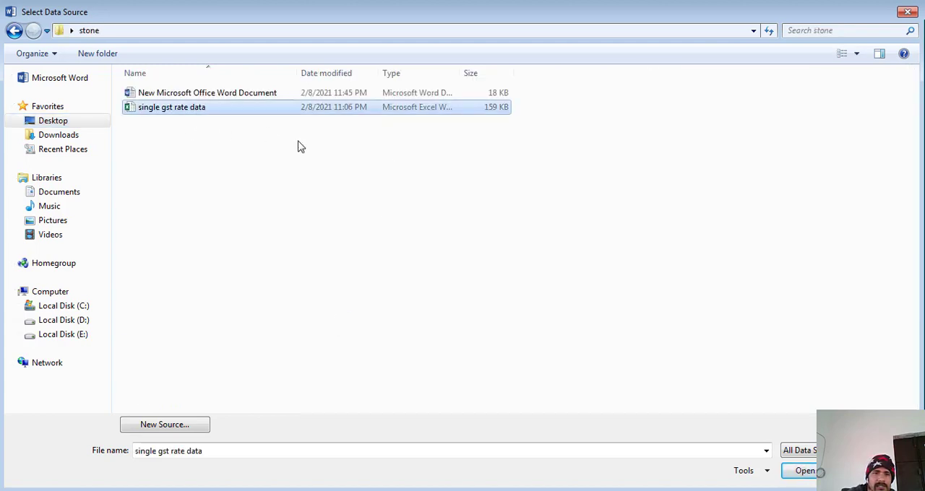
left_click(806, 471)
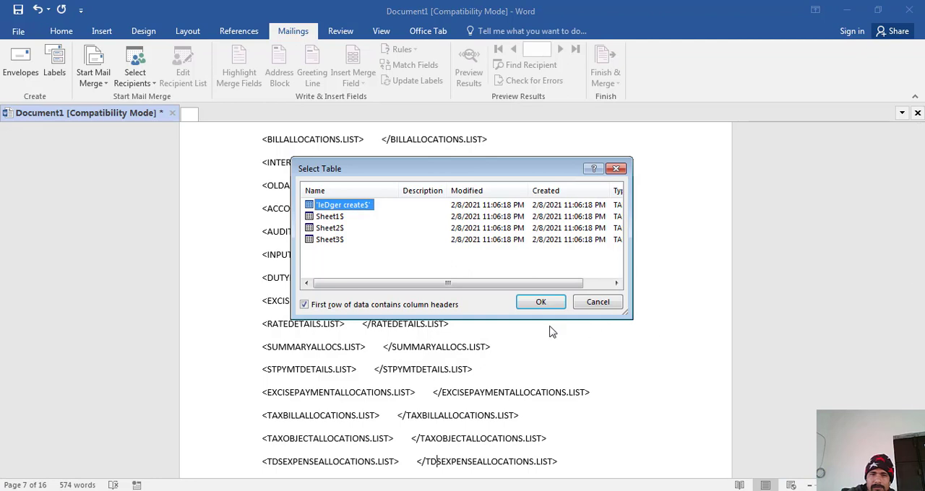
left_click(331, 217)
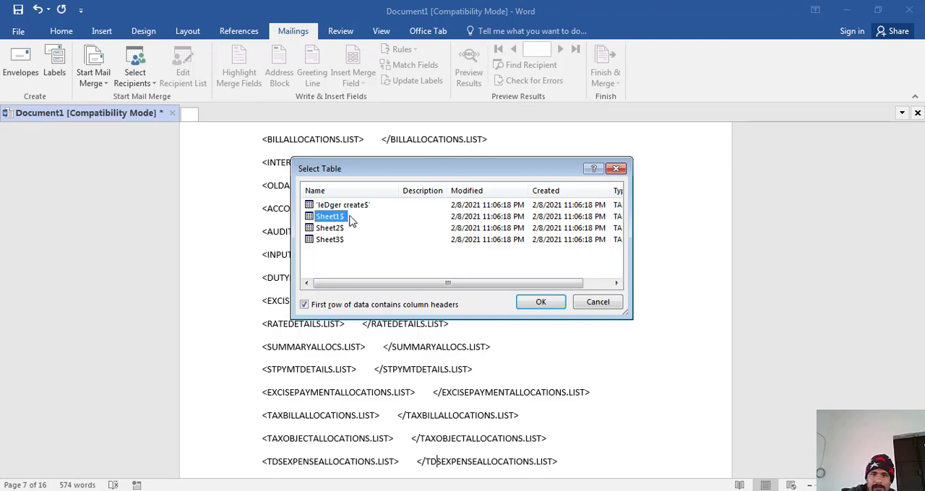
left_click(539, 304)
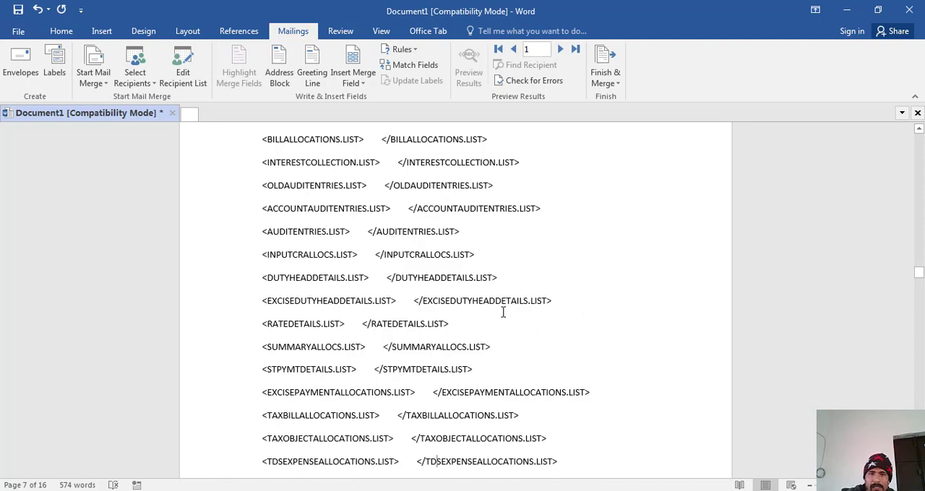
- Replace the date value inside the highlighted DATE tag on page 1 with the DATE merge field
key("ctrl+Home")
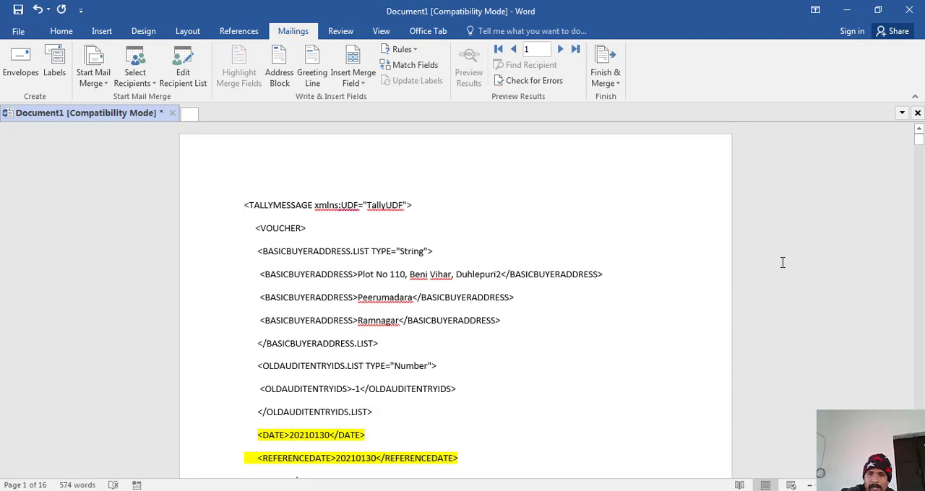
left_click_drag(920, 145, 919, 148)
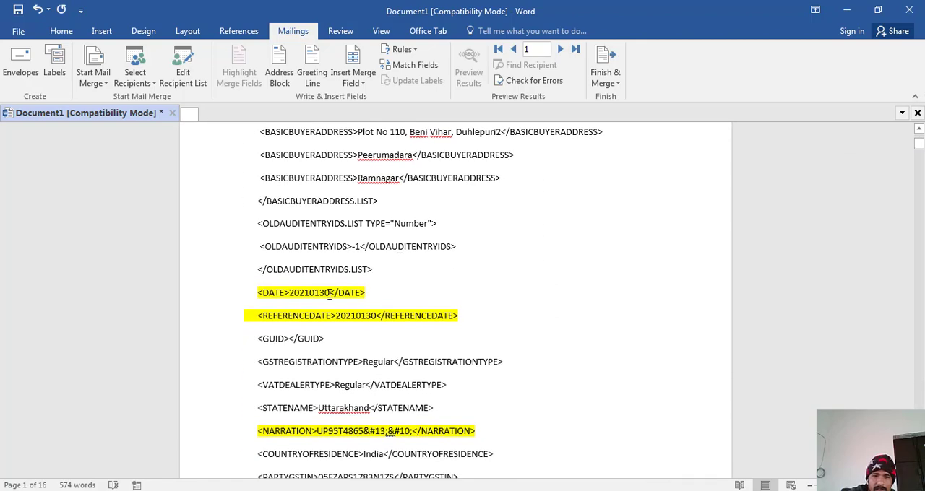
key("shift+Left")
key("shift+Left")
key("shift+Left")
key("shift+Left")
key("shift+Left")
key("shift+Left")
key("shift+Left")
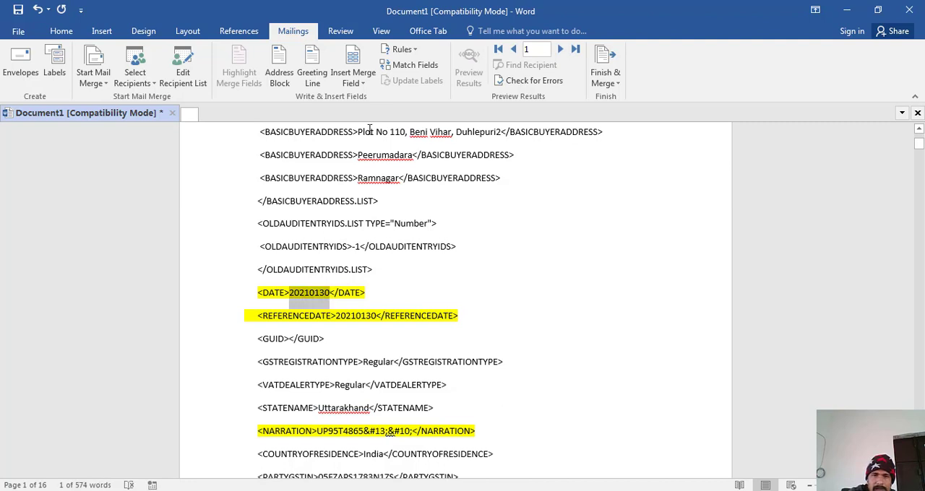
left_click(365, 82)
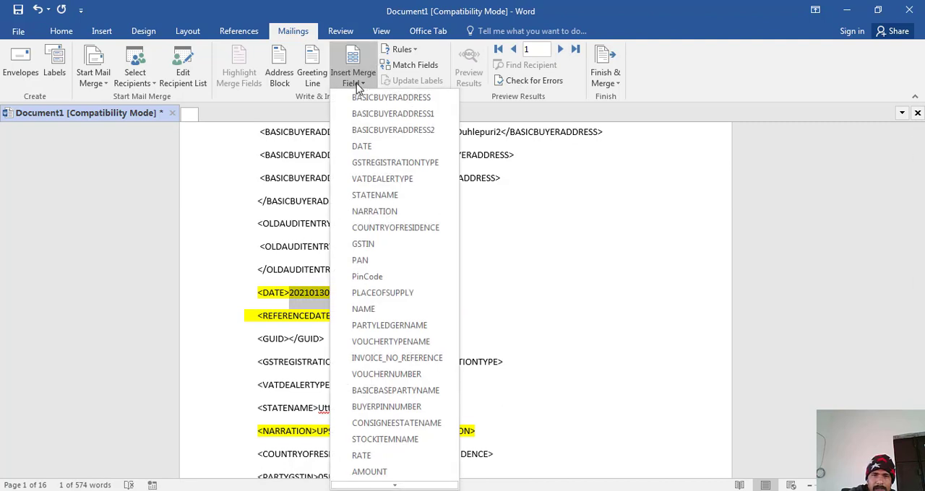
left_click(362, 146)
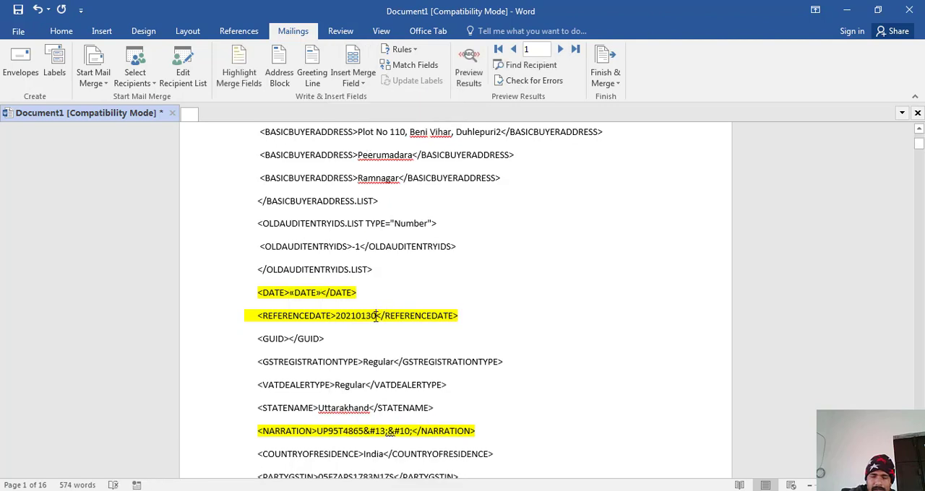
- Replace the value inside the highlighted REFERENCEDATE tag with the DATE merge field
key("shift+Left")
key("shift+Left")
key("shift+Left")
key("shift+Left")
key("shift+Left")
key("shift+Left")
key("shift+Left")
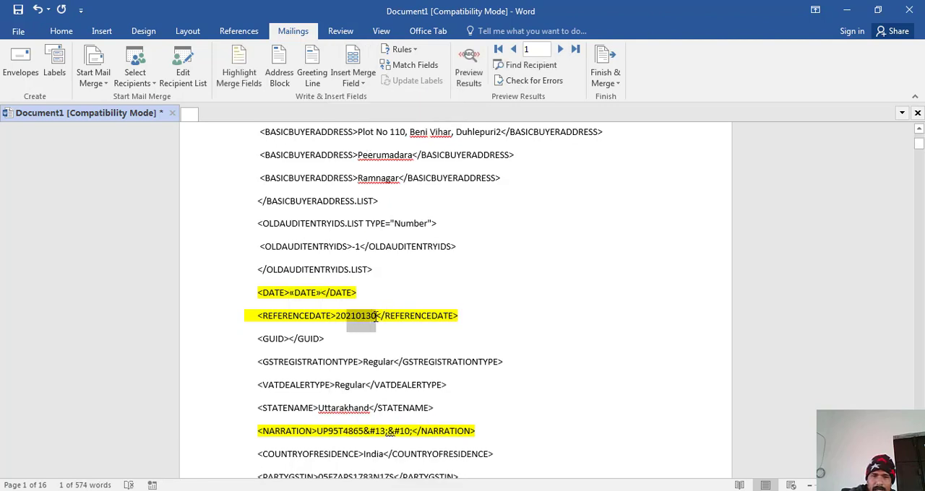
left_click(368, 80)
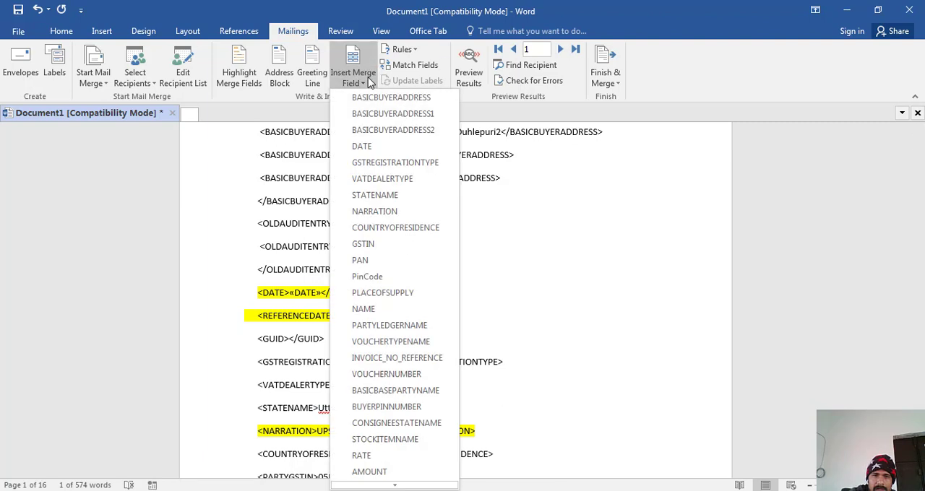
left_click(369, 146)
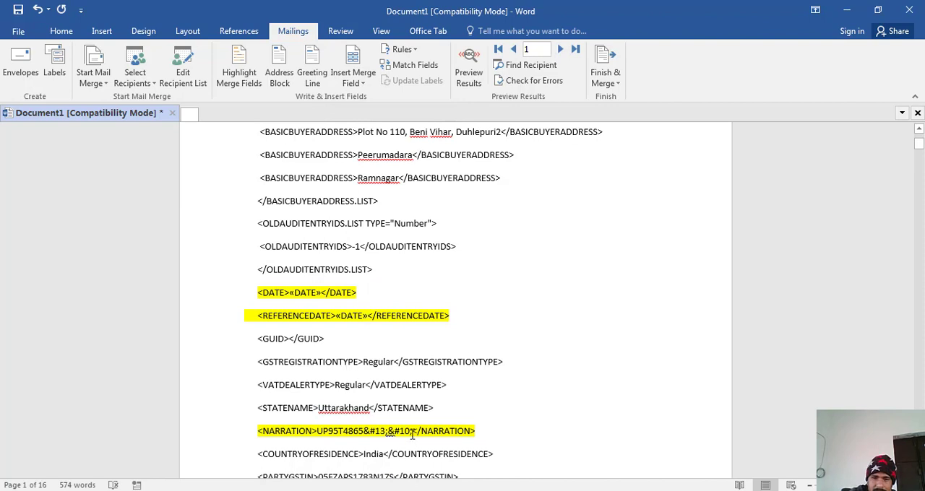
- Replace the entire text inside the highlighted NARRATION tag with the NARRATION merge field
key("shift+Left")
key("shift+Left")
key("shift+Left")
key("shift+Left")
key("shift+Left")
key("shift+Left")
key("shift+Left")
key("shift+Left")
key("shift+Left")
key("shift+Left")
key("shift+Left")
key("shift+Left")
key("shift+Left")
key("shift+Left")
key("shift+Left")
key("shift+Left")
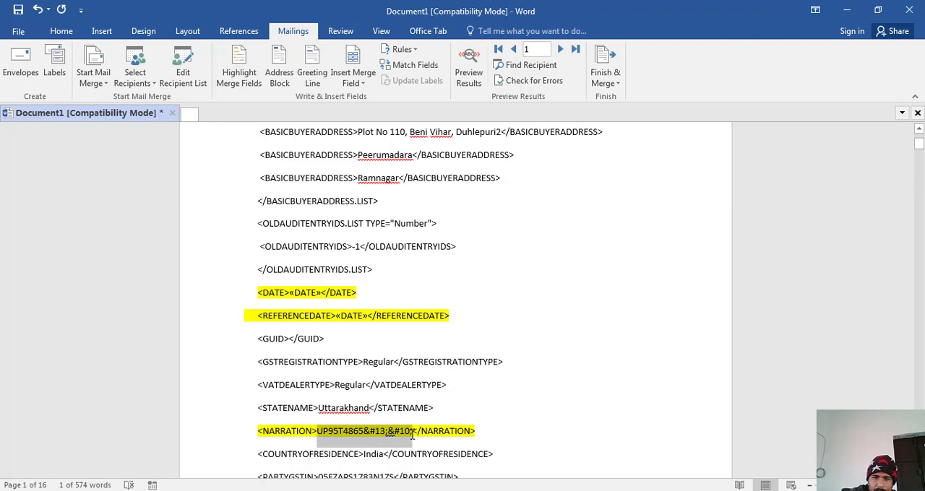
left_click(363, 83)
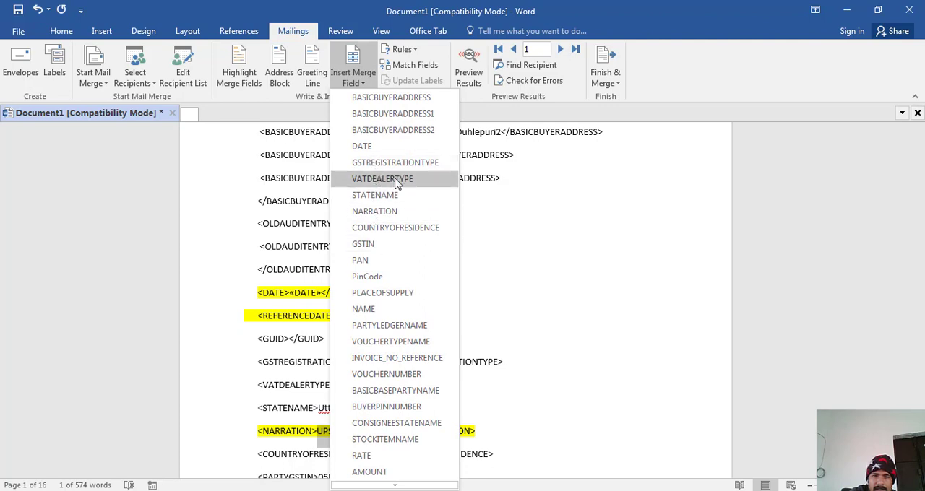
left_click(384, 211)
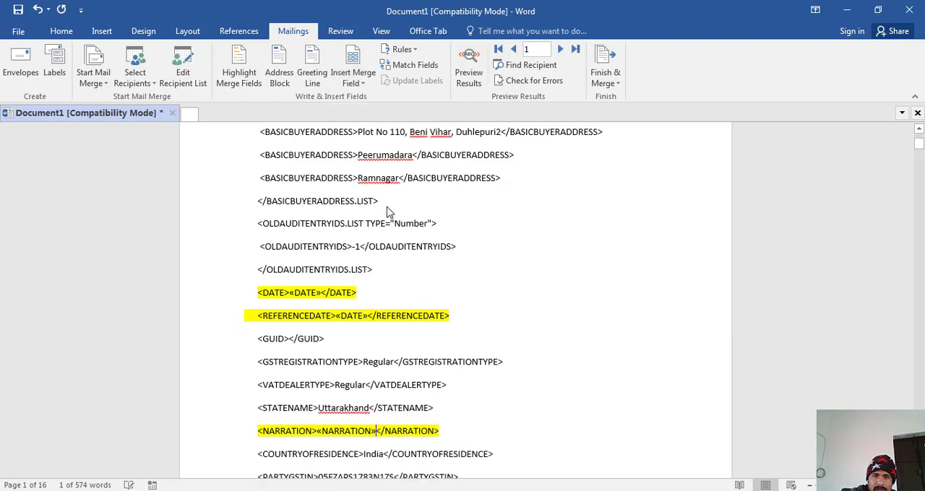
- Replace the party's name inside the highlighted PARTYNAME tag with the PARTYLEDGERNAME merge field
scroll(372, 300, "down", 5)
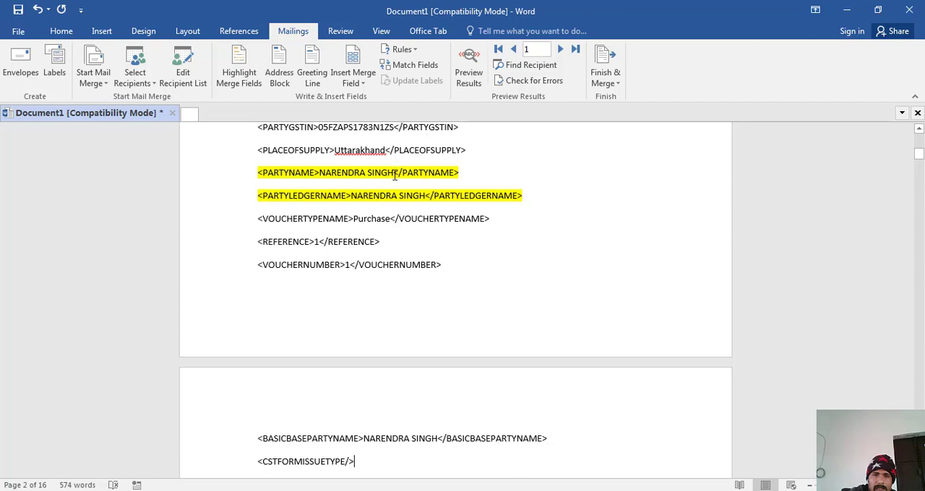
key("shift+Left")
key("shift+Left")
key("shift+Left")
key("shift+Left")
key("shift+Left")
key("shift+Left")
key("shift+Left")
key("shift+Left")
key("shift+Left")
key("shift+Left")
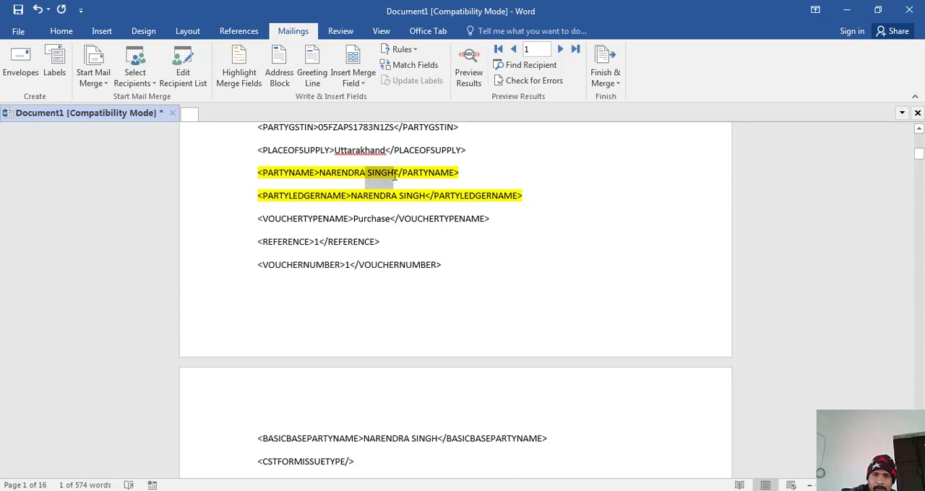
key("shift+Left")
key("shift+Left")
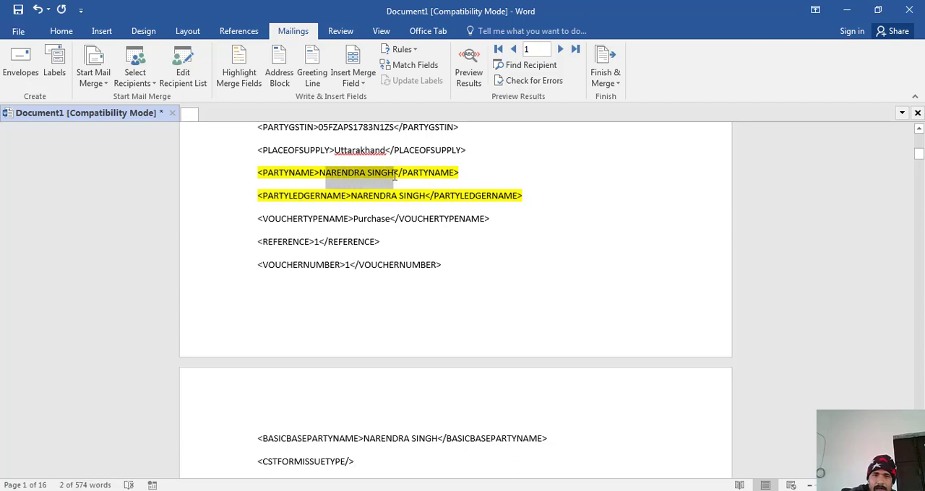
key("shift+Left")
key("shift+Left")
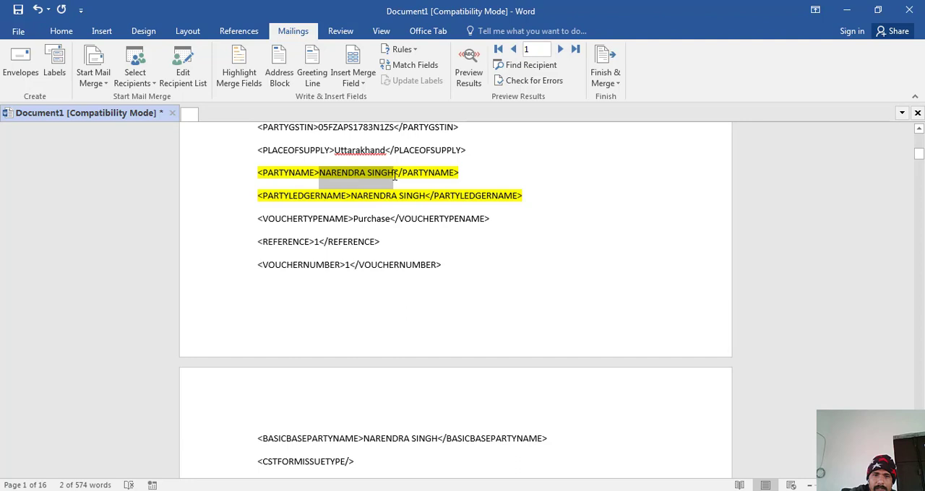
left_click(364, 83)
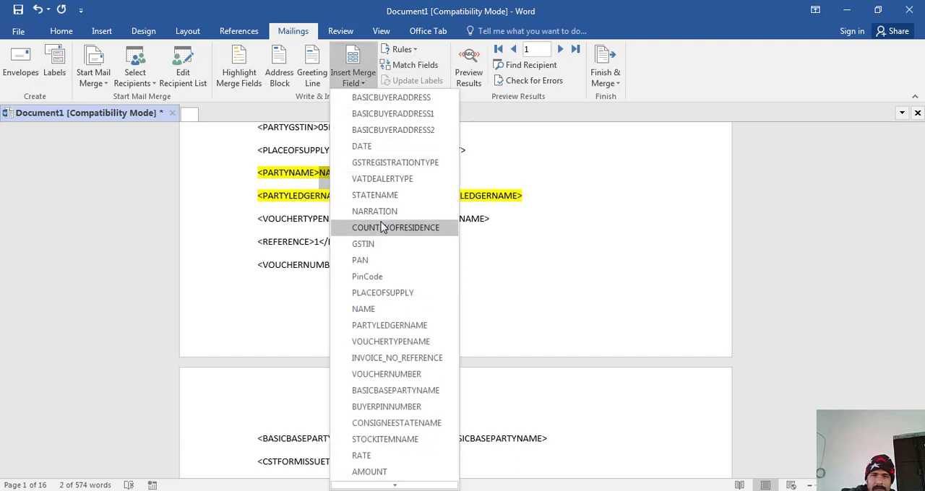
left_click(396, 327)
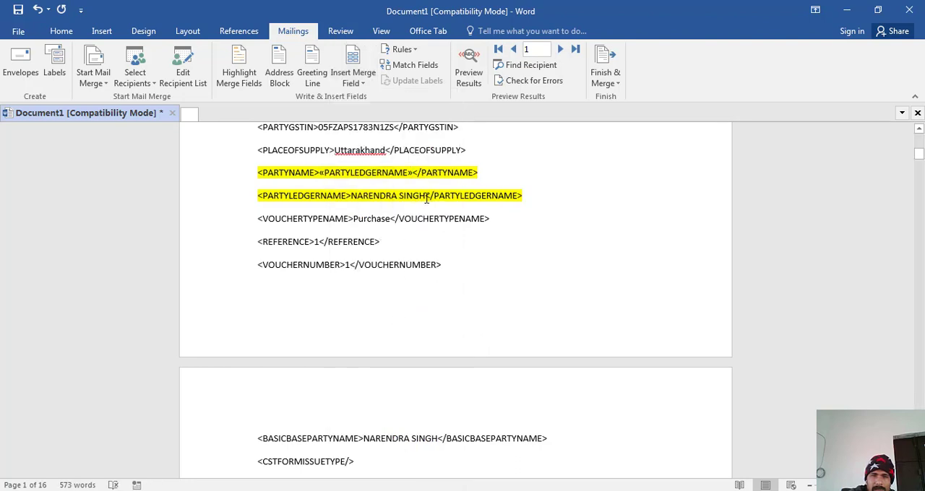
- Replace the party's name inside the highlighted PARTYLEDGERNAME tag with the PARTYLEDGERNAME merge field
key("shift+Left")
key("shift+Left")
key("shift+Left")
key("shift+Left")
key("shift+Left")
key("shift+Left")
key("shift+Left")
key("shift+Left")
key("shift+Left")
key("shift+Left")
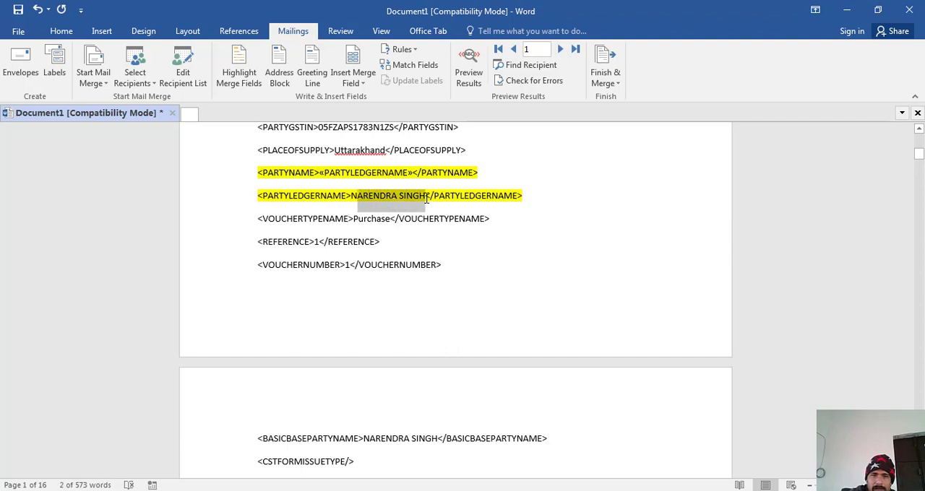
key("shift+Left")
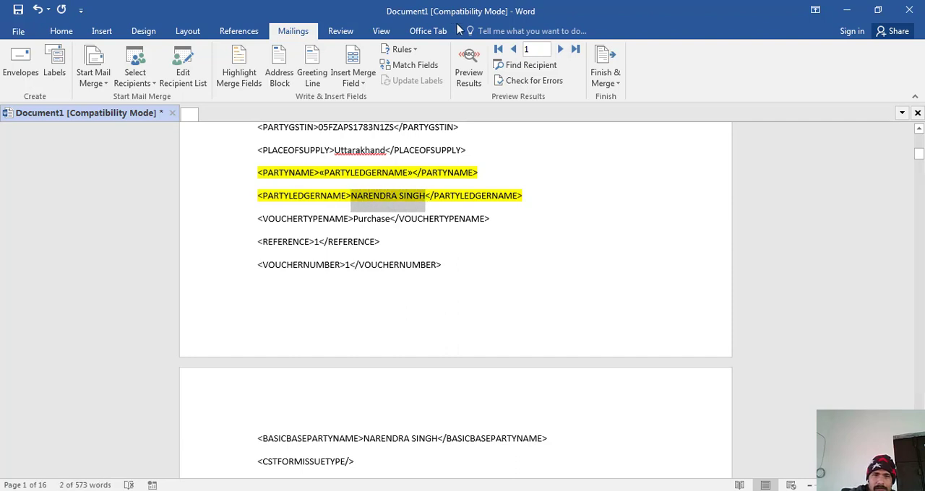
left_click(368, 80)
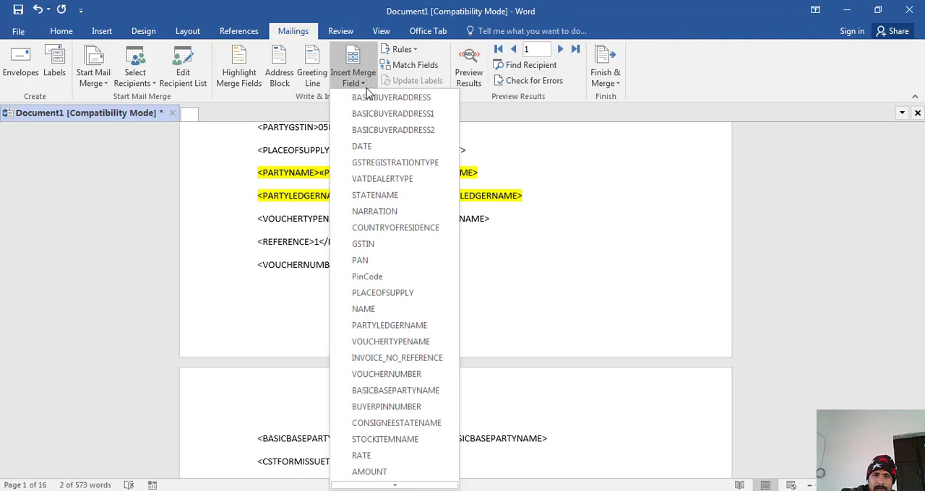
left_click(390, 327)
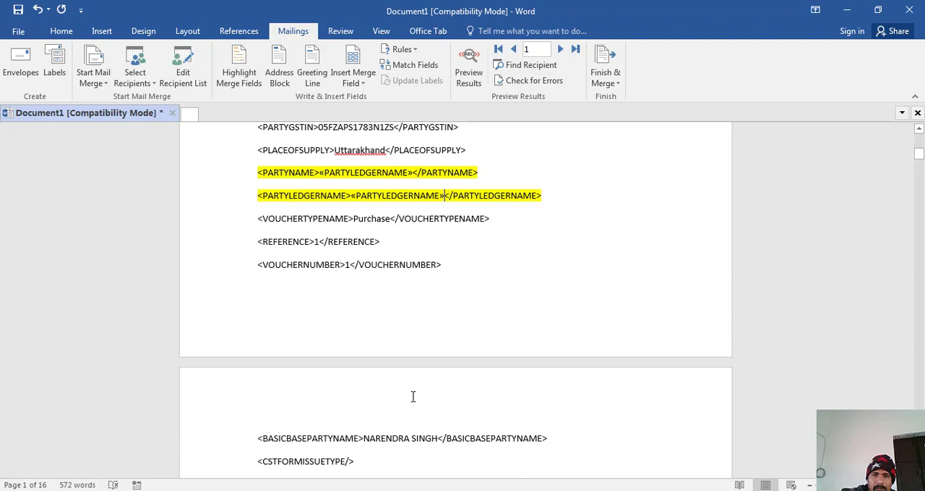
left_click(393, 490)
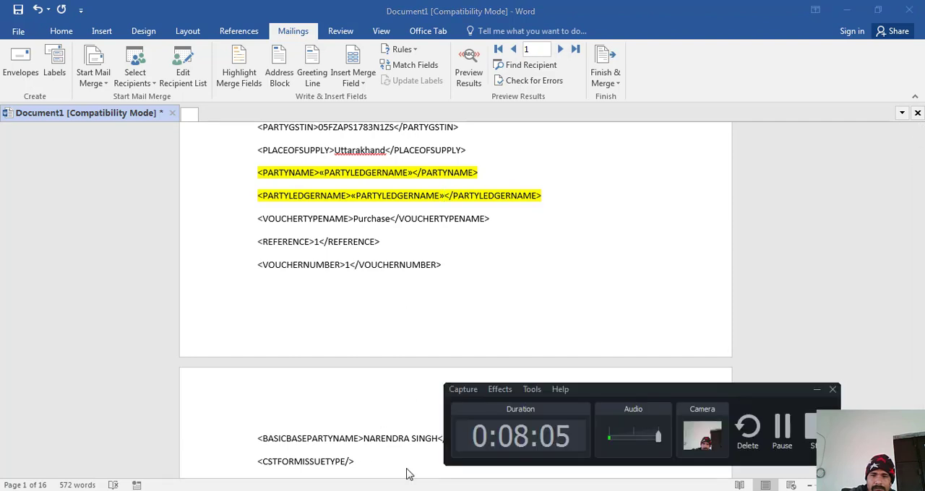
left_click_drag(689, 393, 767, 409)
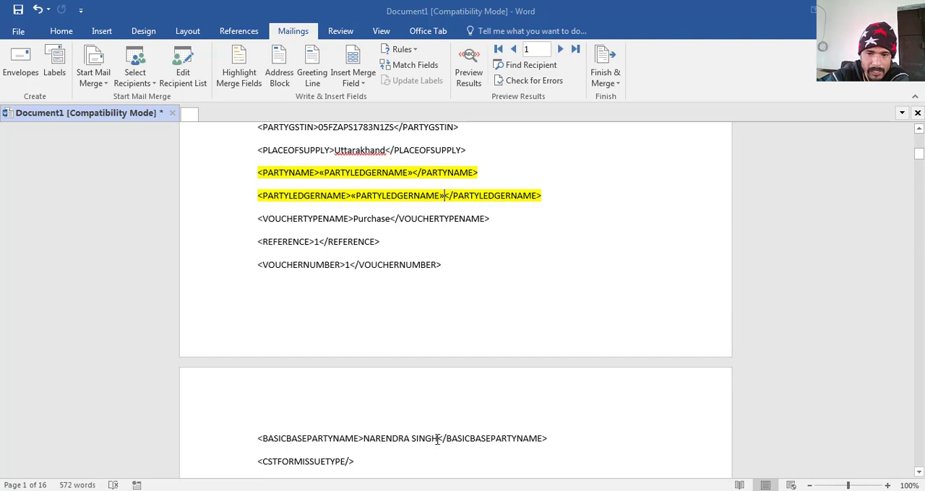
- Replace the party's name inside the BASICBASEPARTYNAME tag at the start of page 2 with the PARTYLEDGERNAME merge field
left_click_drag(437, 440, 363, 439)
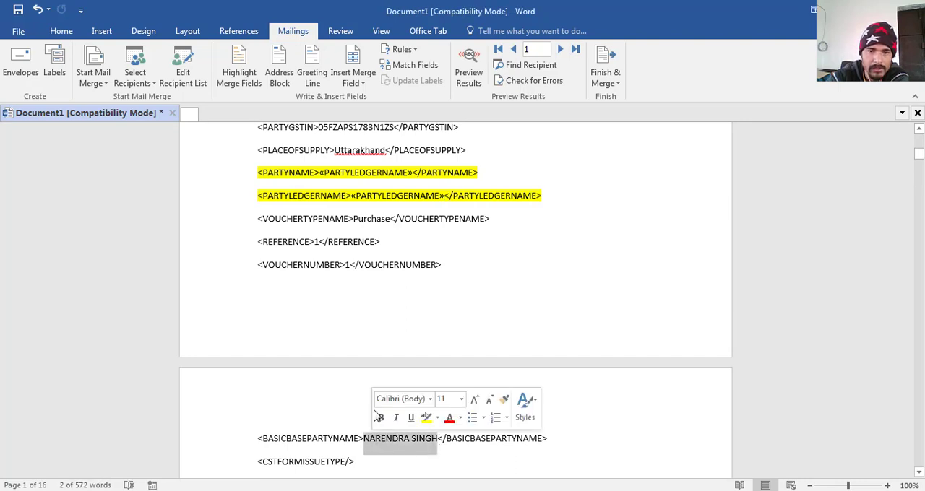
left_click(364, 86)
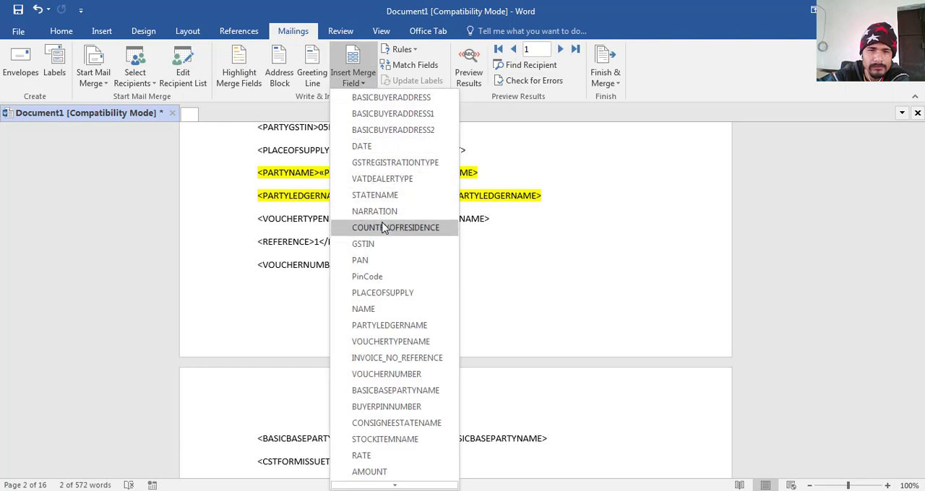
left_click(382, 327)
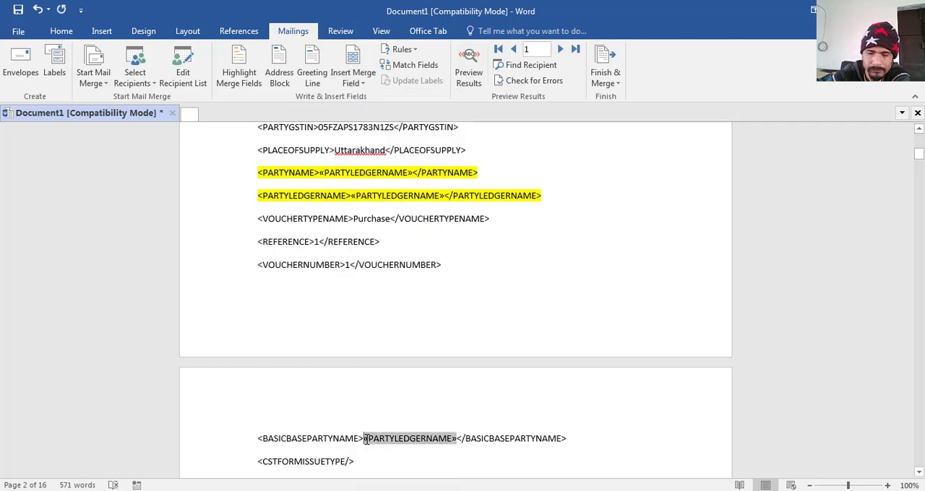
- Replace the party's name inside the PARTYMAILINGNAME tag on page 2 with the PARTYLEDGERNAME merge field
key("Down")
scroll(367, 438, "down", 3)
key("Down")
key("Down")
key("Down")
key("Down")
key("Down")
key("Down")
key("Down")
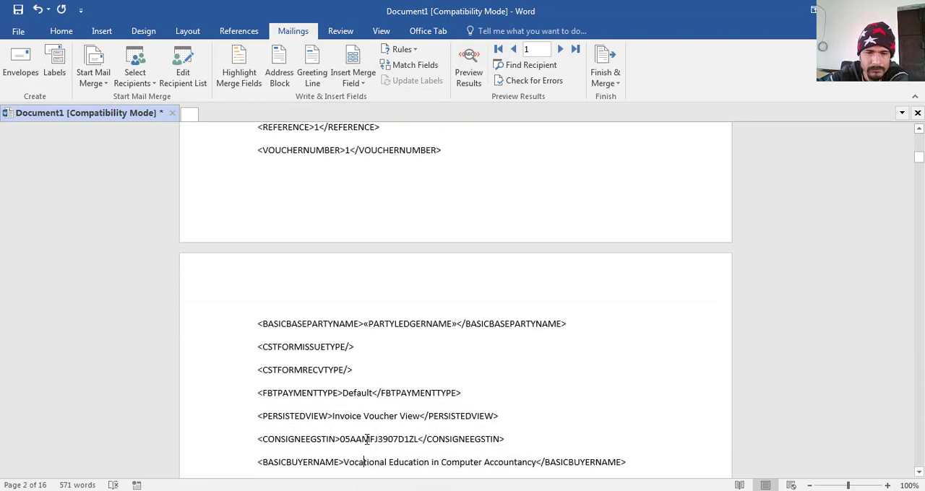
key("Down")
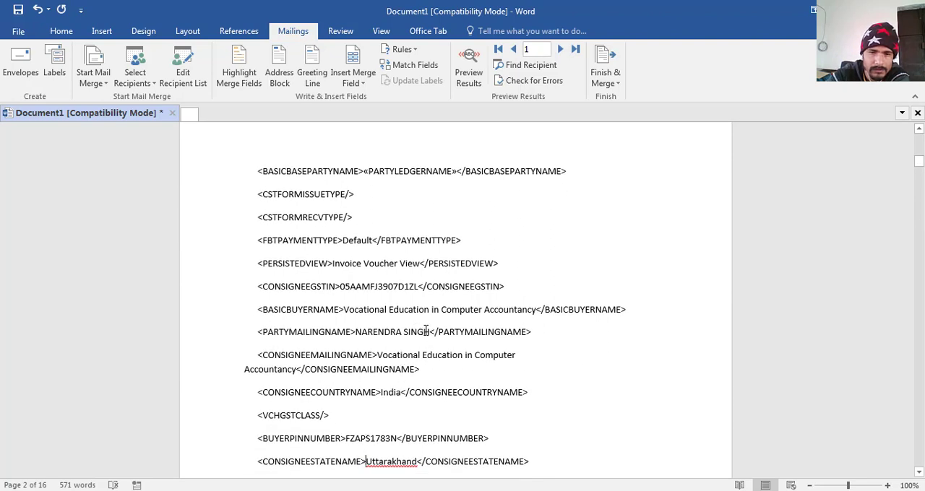
left_click_drag(429, 332, 356, 331)
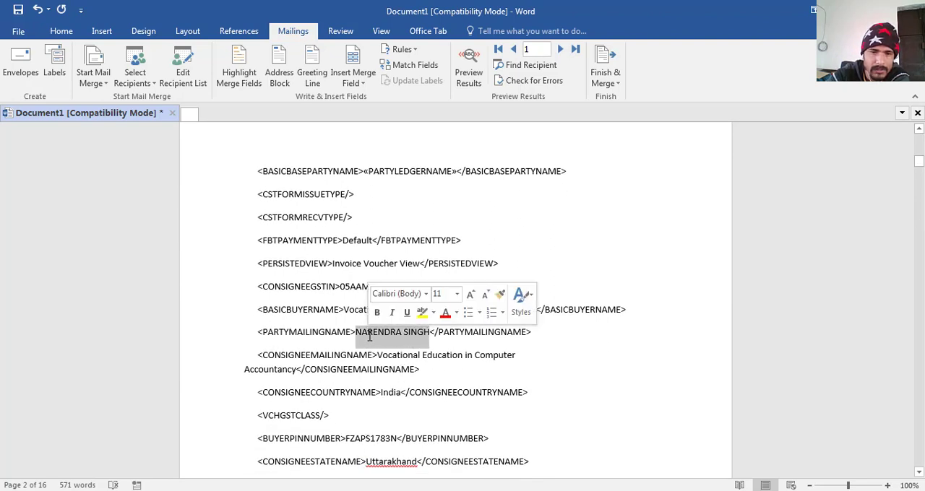
left_click(359, 84)
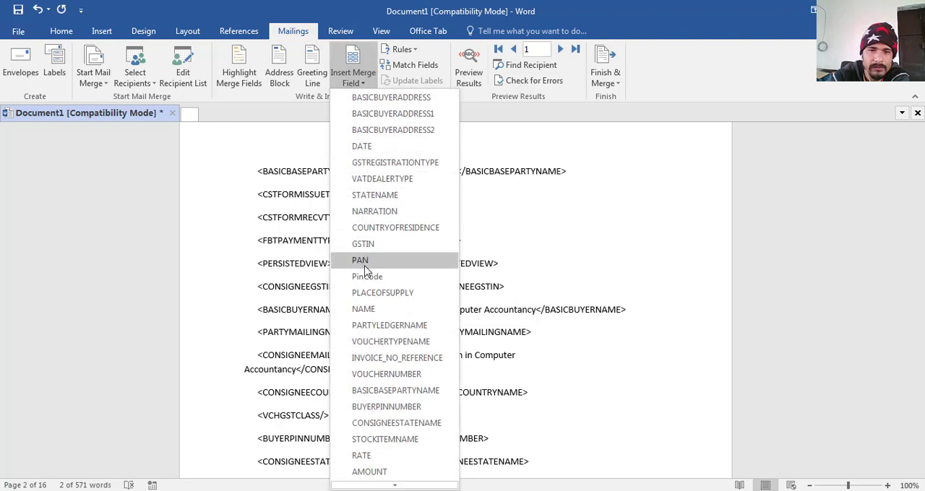
left_click(369, 325)
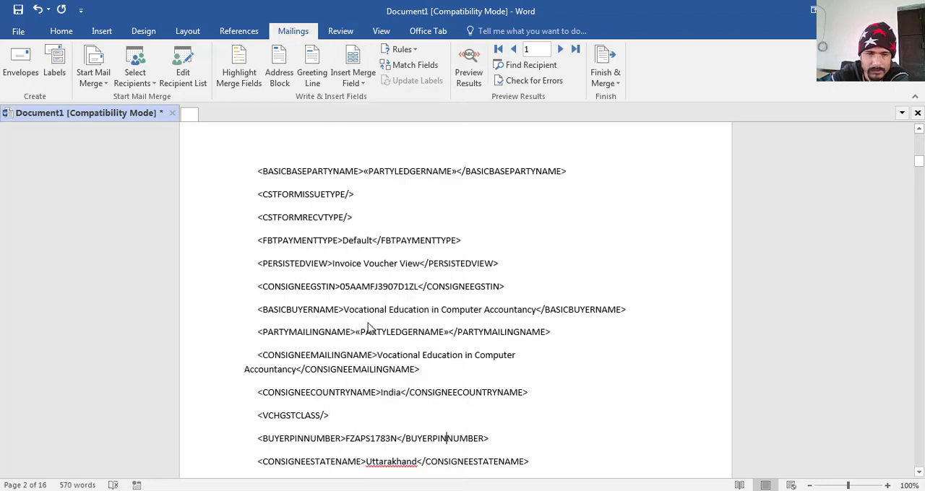
- Replace the date value inside the highlighted EFFECTIVEDATE tag with the DATE merge field
key("Down")
key("Down")
key("Down")
key("Down")
key("Down")
key("Down")
key("Down")
key("Down")
key("Down")
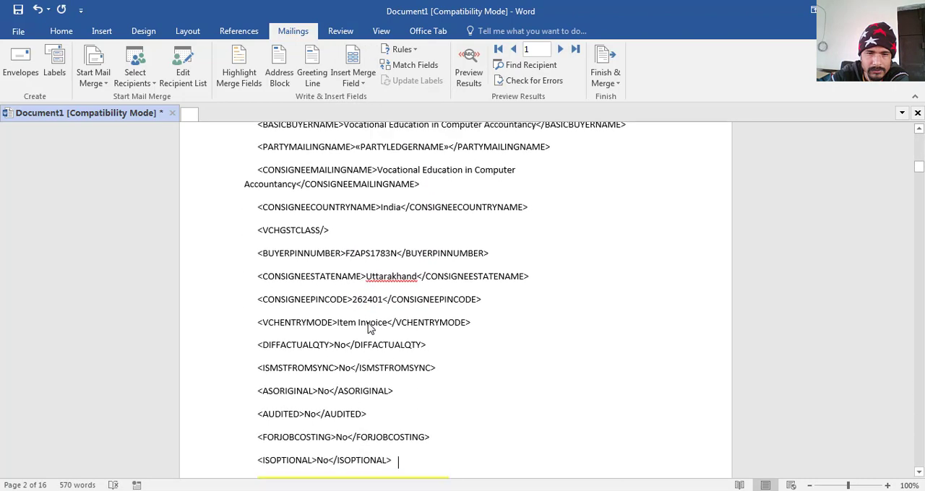
key("Down")
key("Down")
key("Down")
key("Down")
key("Down")
key("Down")
key("Down")
key("Down")
key("Down")
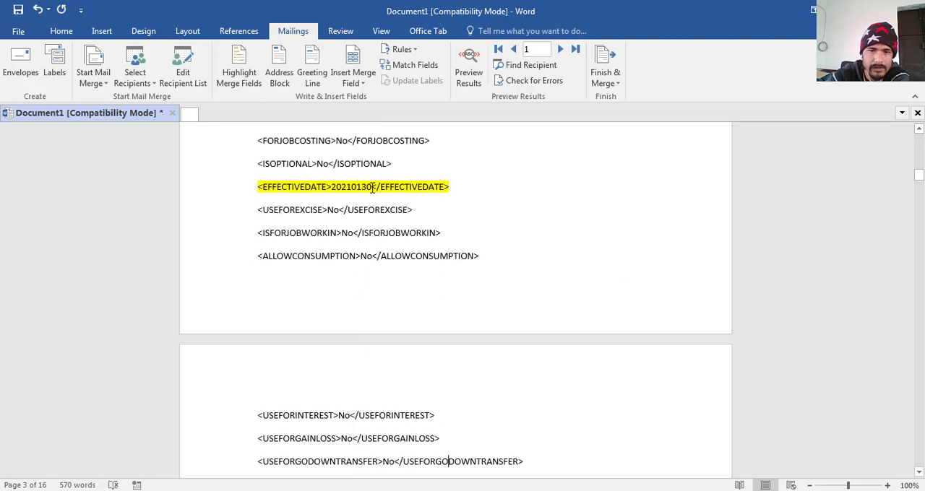
left_click_drag(373, 188, 329, 182)
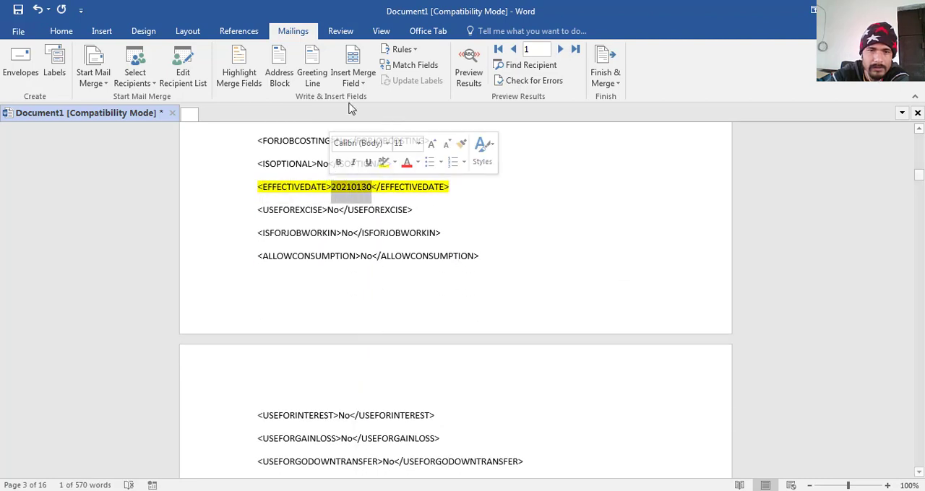
left_click(353, 78)
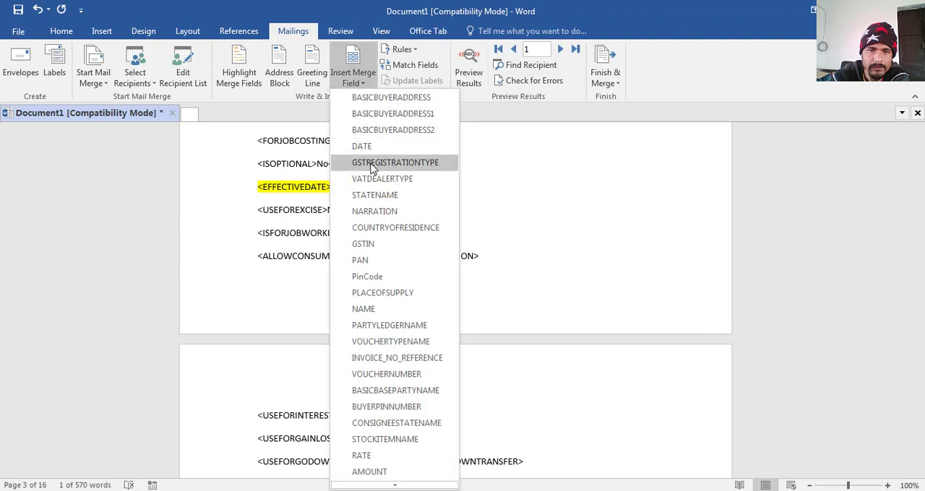
left_click(362, 146)
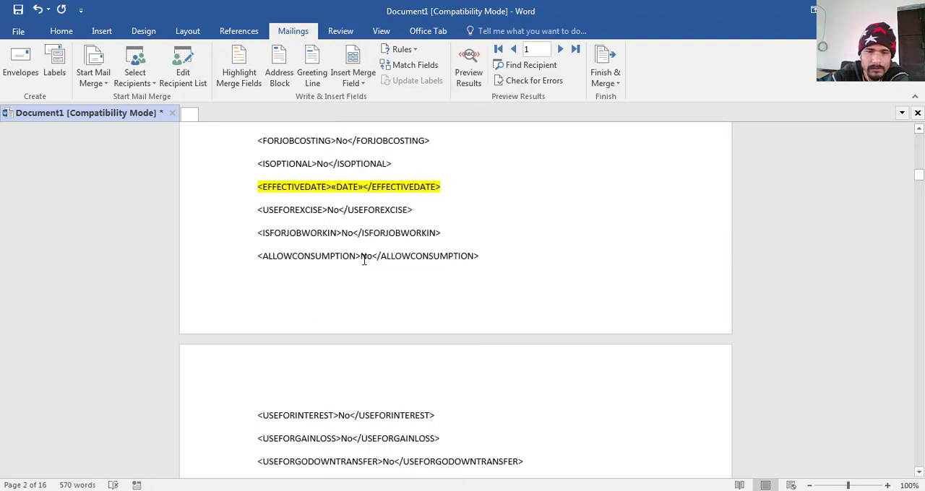
- Replace the item name inside the STOCKITEMNAME tag under ALLINVENTORYENTRIES.LIST with the STOCKITEMNAME merge field
scroll(363, 260, "down", 5)
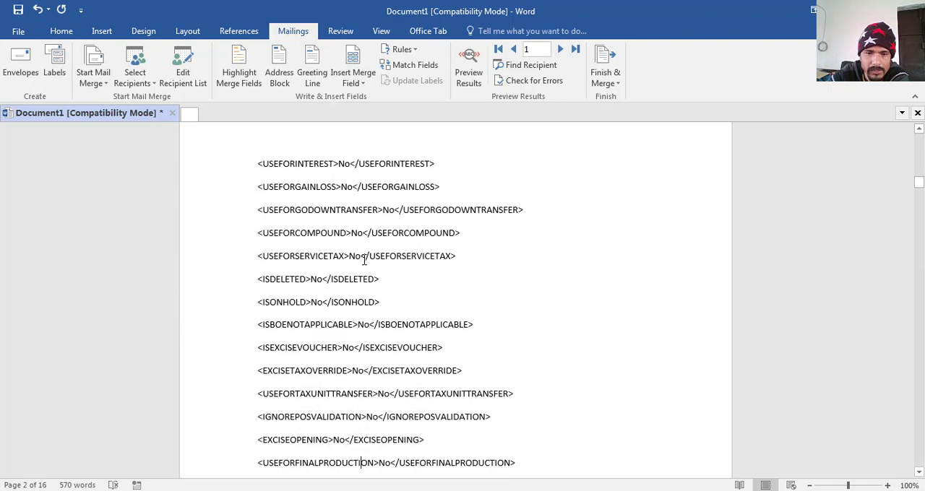
scroll(363, 260, "down", 3)
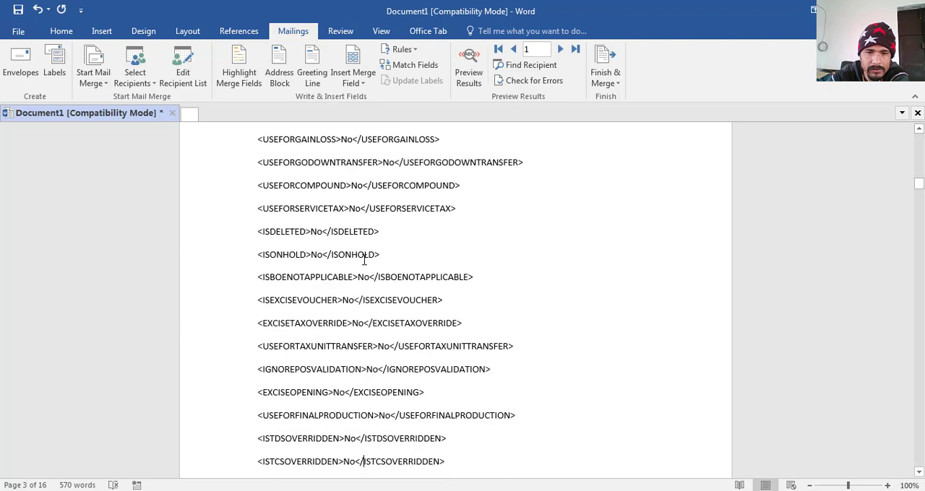
scroll(363, 260, "down", 7)
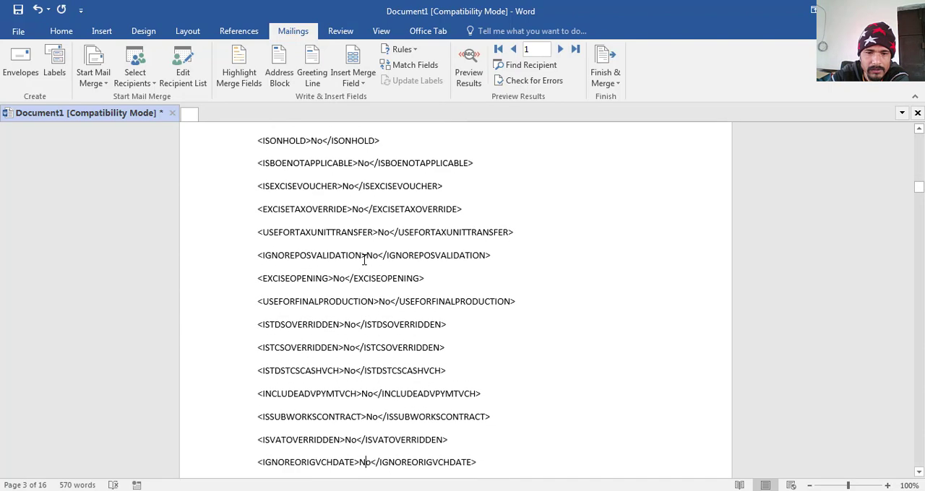
scroll(364, 260, "down", 5)
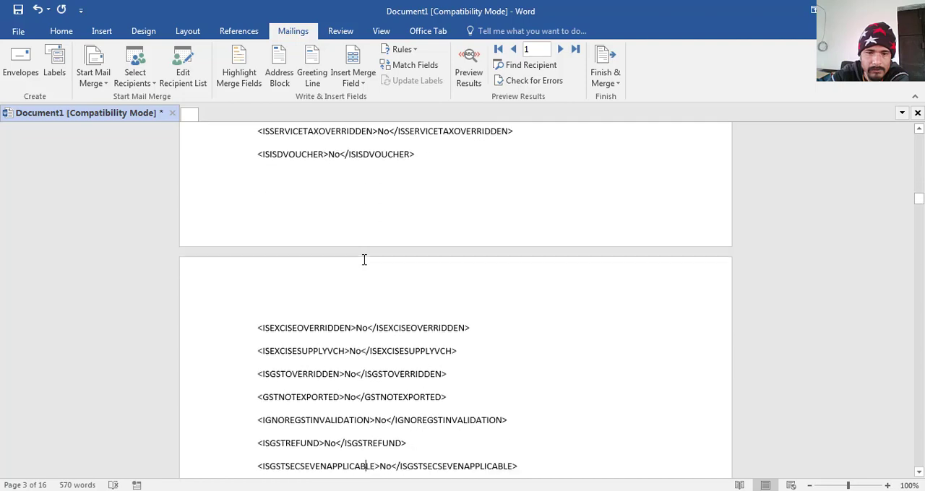
scroll(363, 260, "down", 8)
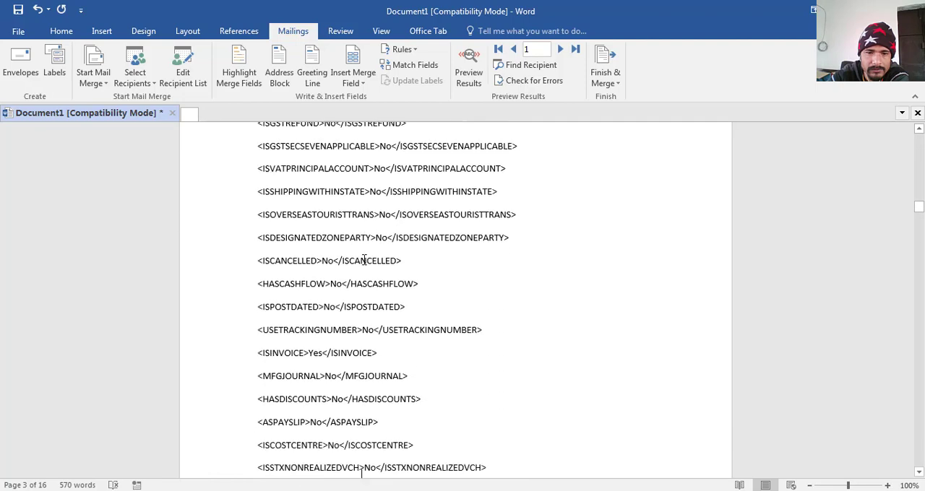
scroll(364, 260, "down", 4)
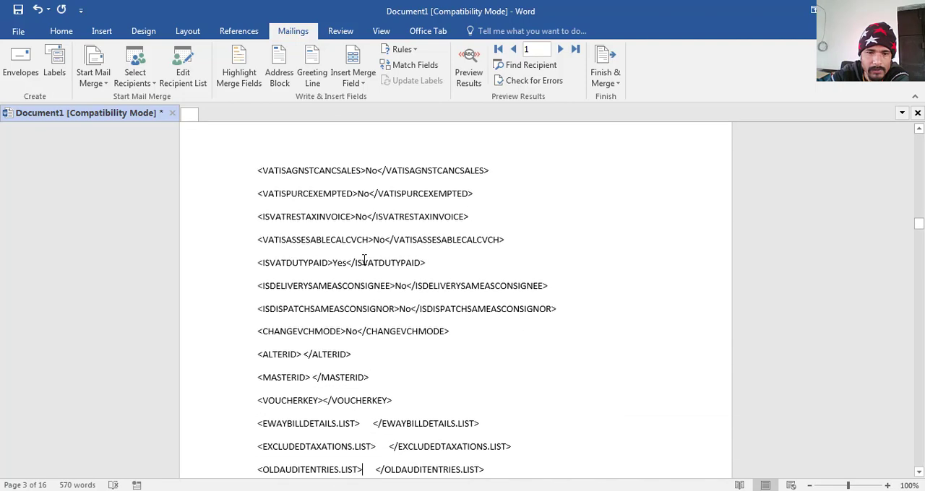
scroll(364, 260, "down", 3)
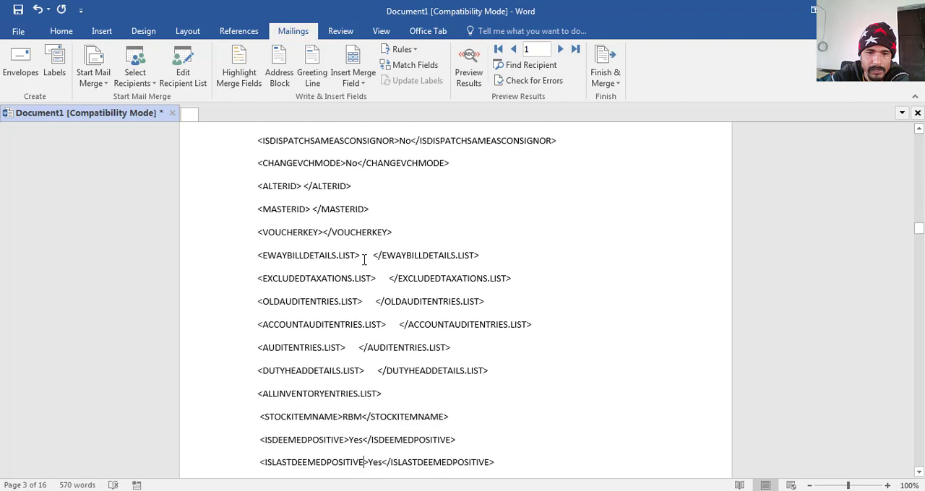
key("Down")
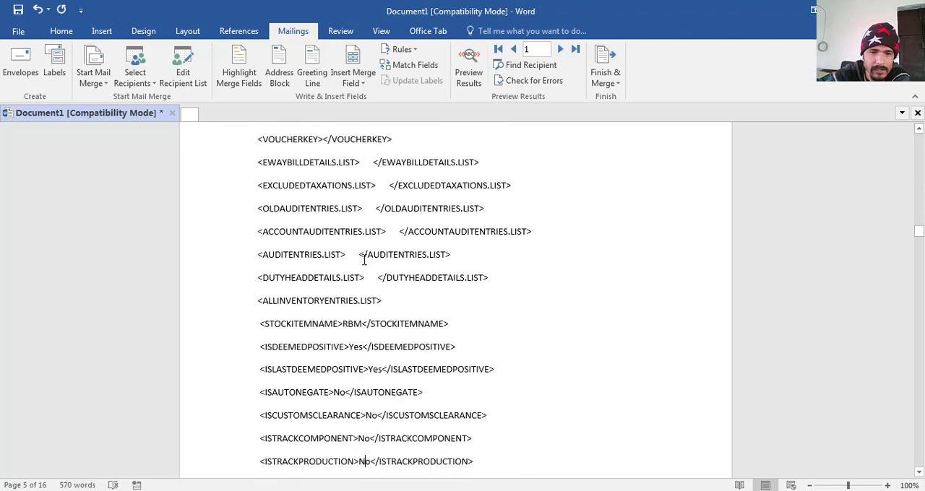
left_click_drag(343, 323, 362, 326)
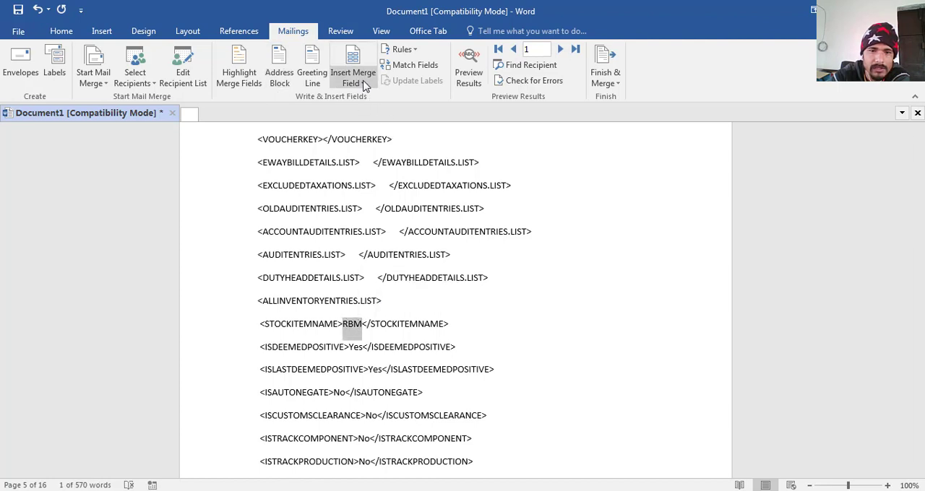
left_click(365, 85)
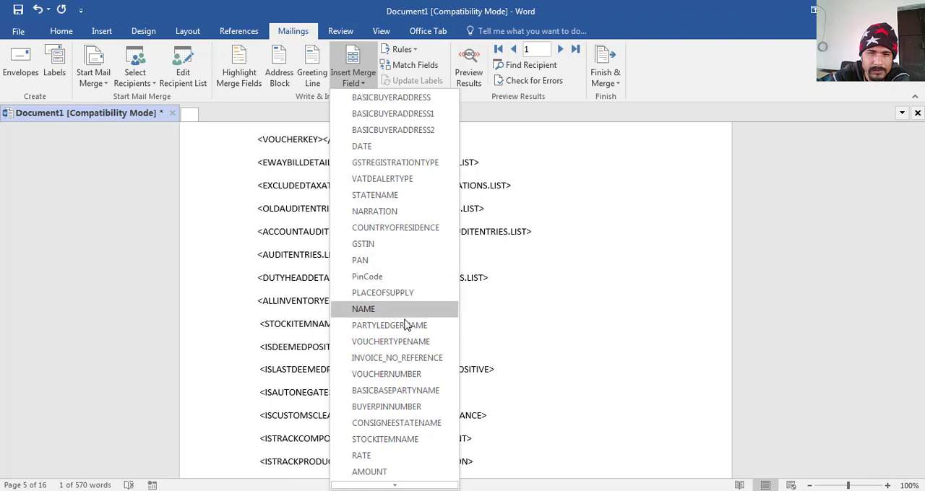
left_click(416, 442)
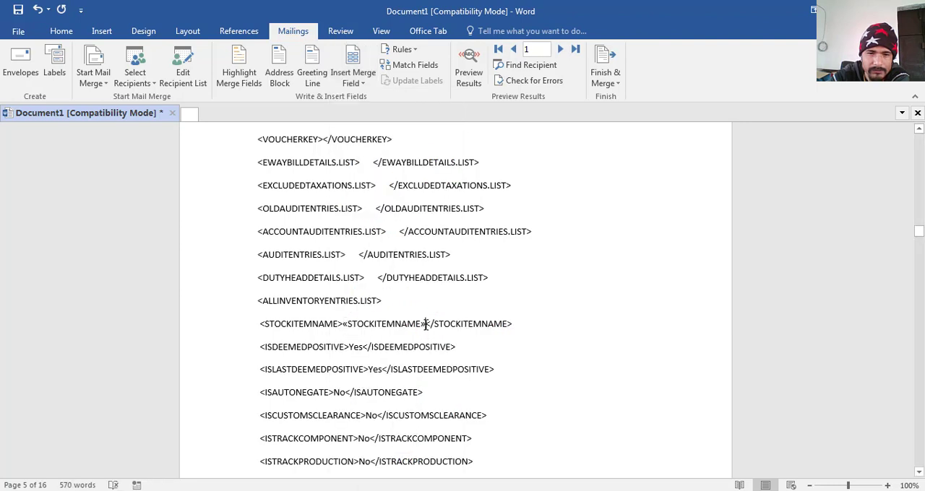
- Highlight the STOCKITEMNAME merge field inside its tag in yellow
left_click_drag(426, 325, 344, 325)
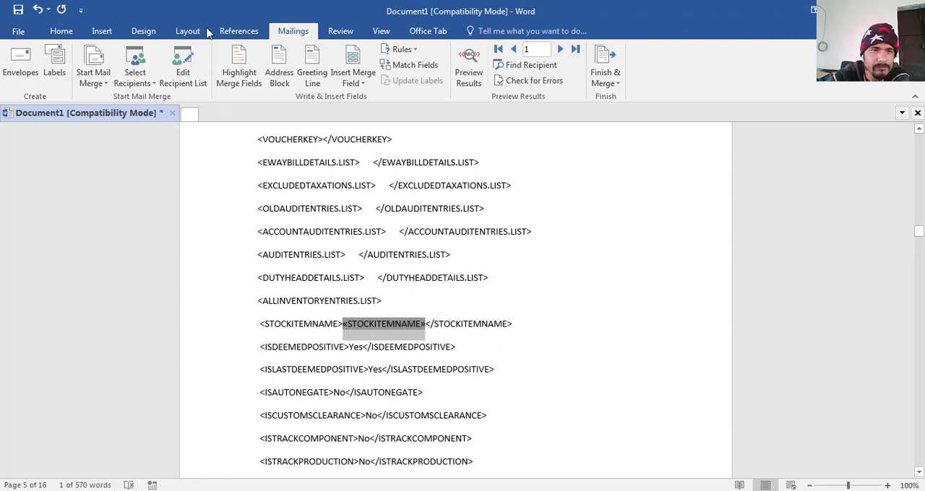
left_click(62, 31)
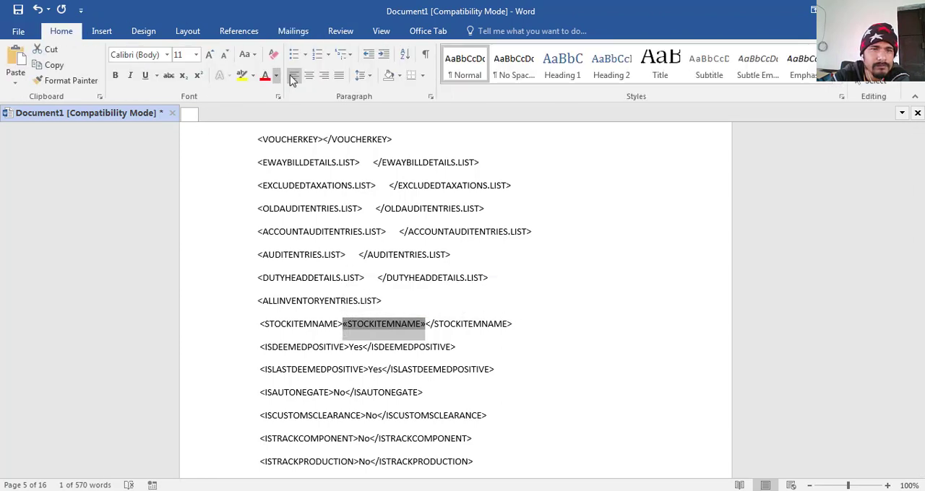
left_click(242, 75)
- Replace only the number inside the highlighted RATE tag with the RATE merge field, keeping the /Qtl unit
left_click(293, 31)
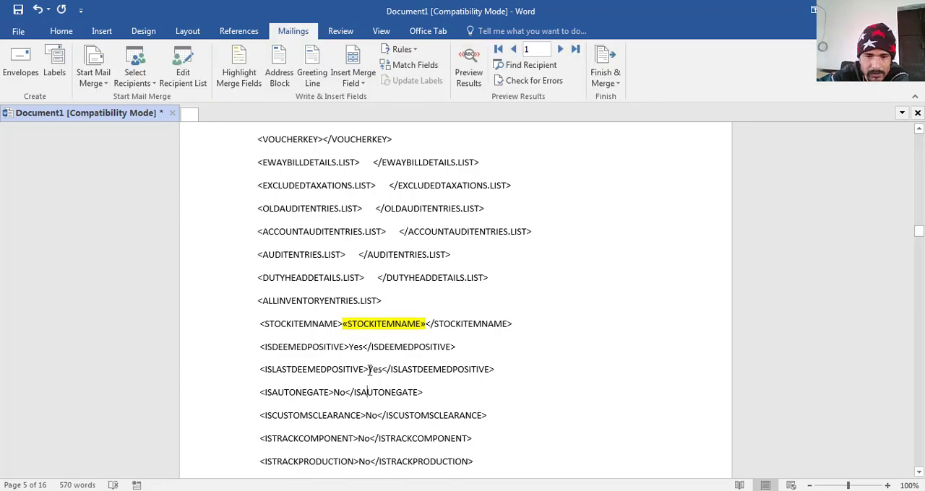
key("Down")
key("Down")
key("Down")
key("Down")
key("Down")
key("Down")
key("Down")
key("Down")
key("Down")
key("Down")
key("Down")
key("Down")
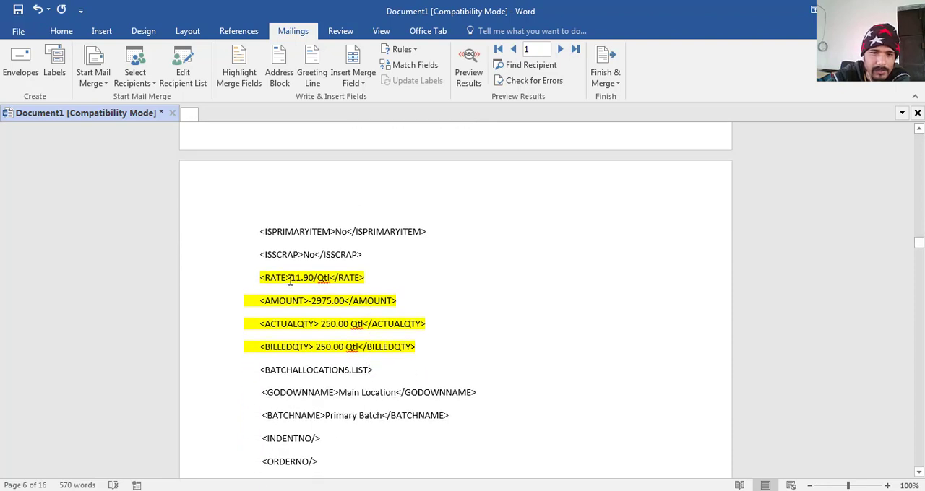
left_click_drag(292, 277, 313, 277)
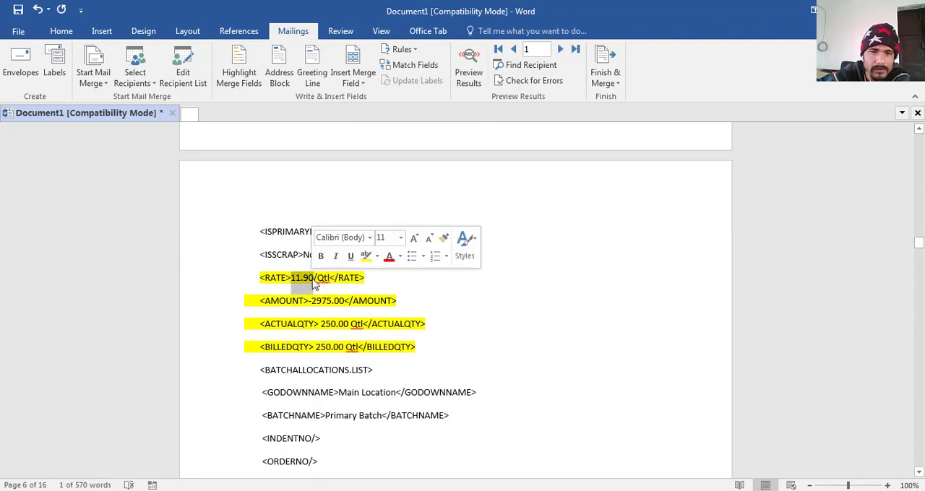
left_click(365, 83)
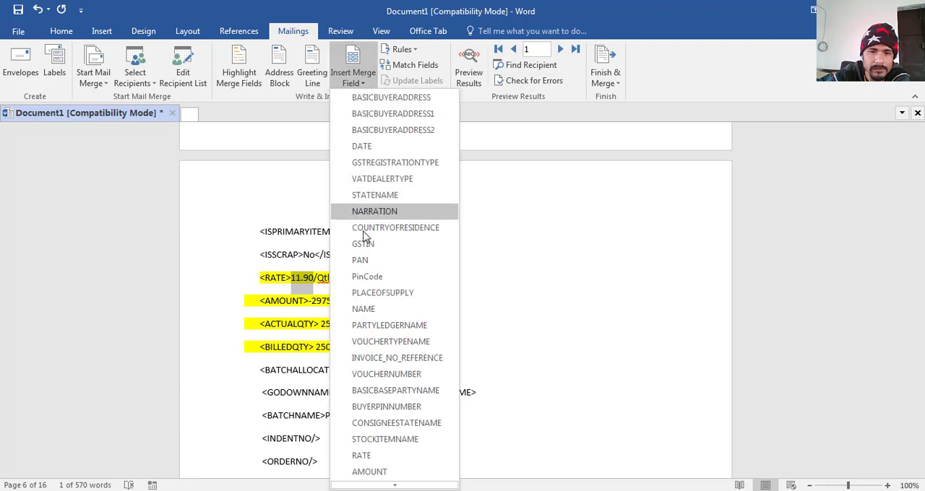
left_click(361, 455)
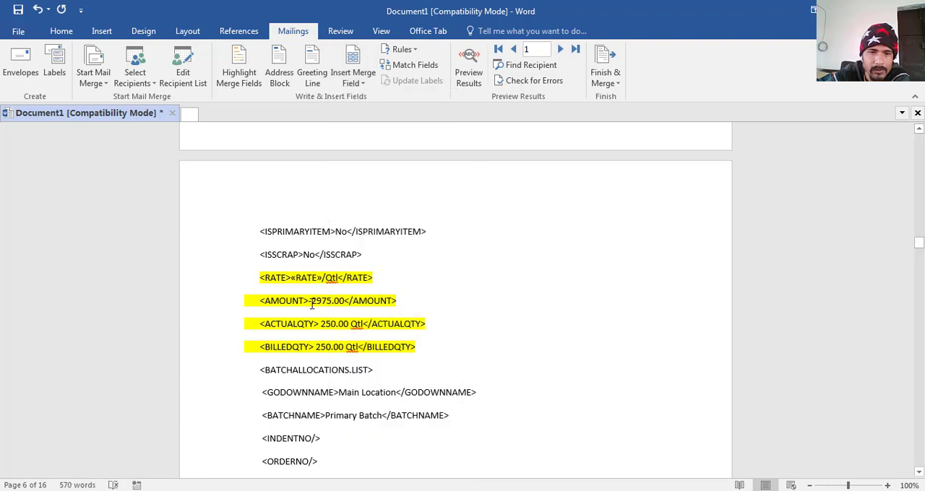
- Replace the number after the minus sign inside the highlighted AMOUNT tag with the AMOUNT merge field
left_click_drag(312, 304, 333, 306)
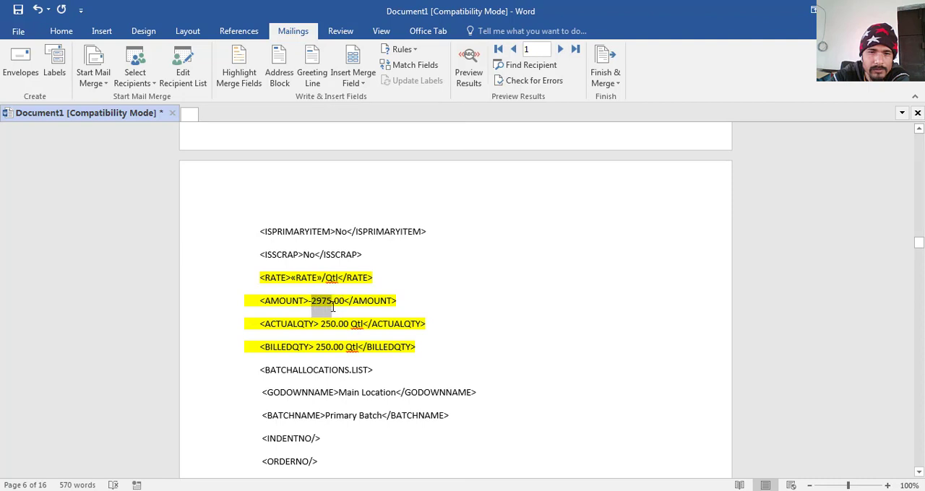
left_click(326, 304)
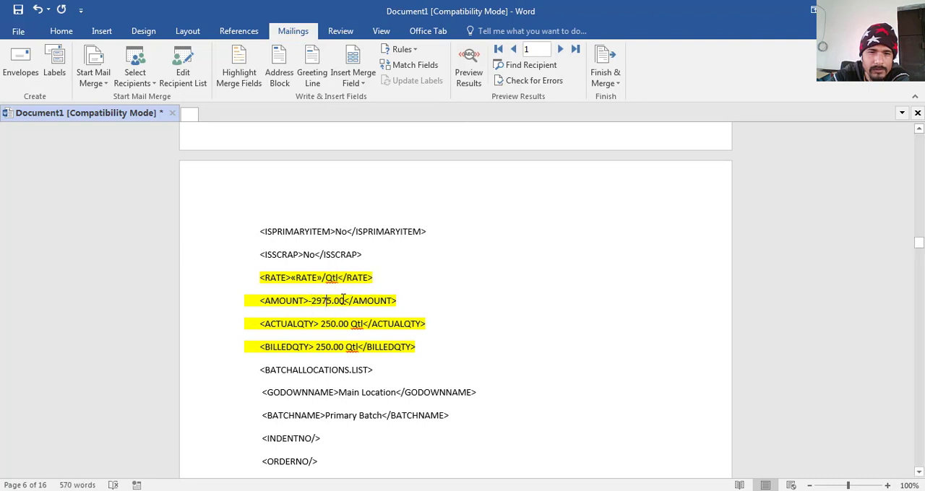
left_click_drag(342, 301, 318, 302)
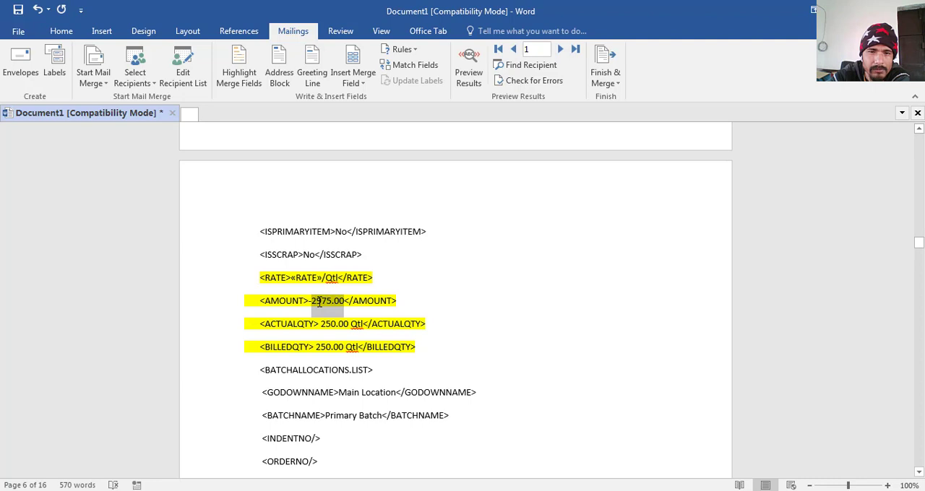
left_click(364, 83)
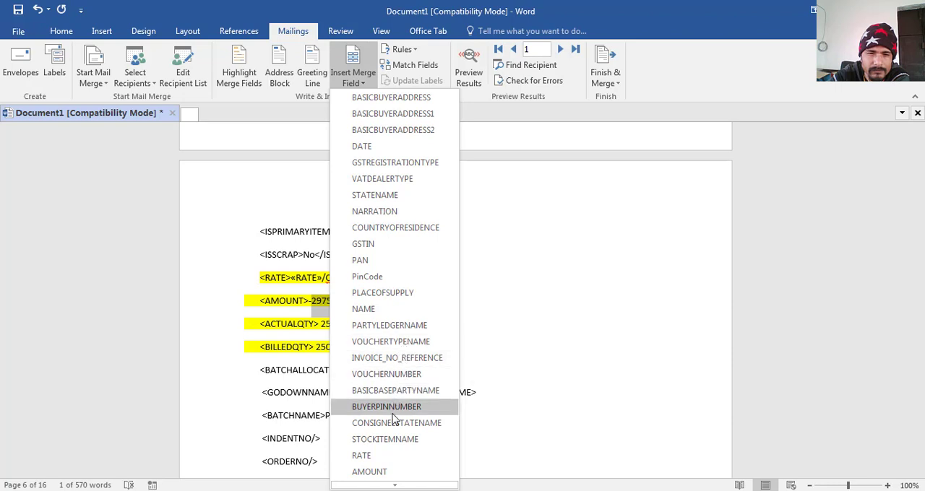
left_click(369, 471)
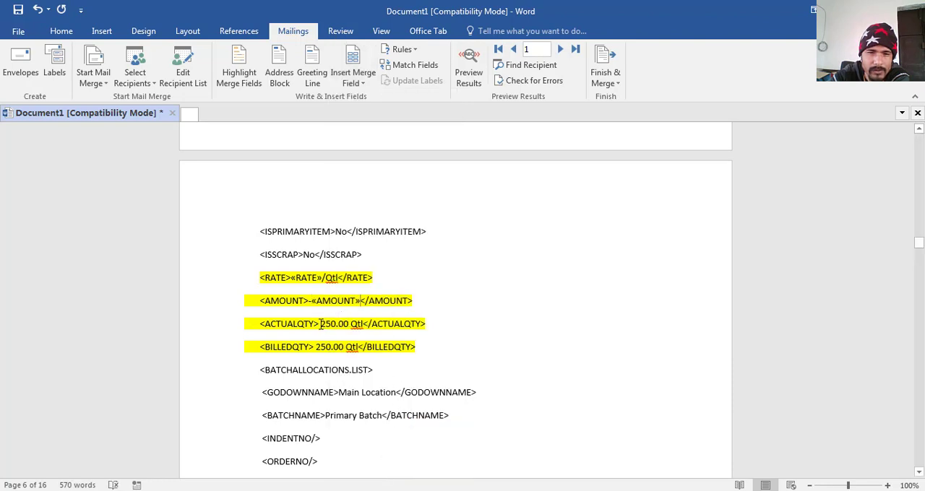
- Replace the number inside the item-level ACTUALQTY tag, above BATCHALLOCATIONS.LIST, with the ACTUALQTY merge field, keeping the Qtl unit
left_click_drag(320, 325, 346, 324)
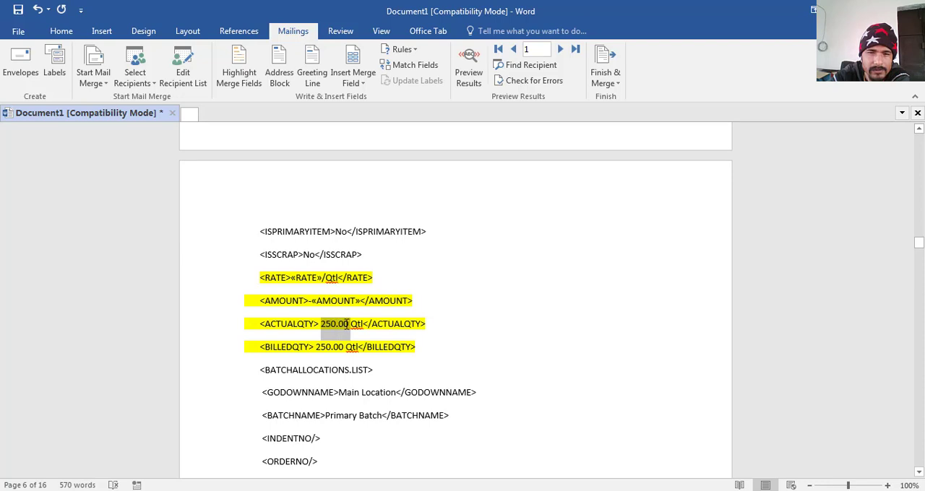
left_click_drag(345, 325, 347, 324)
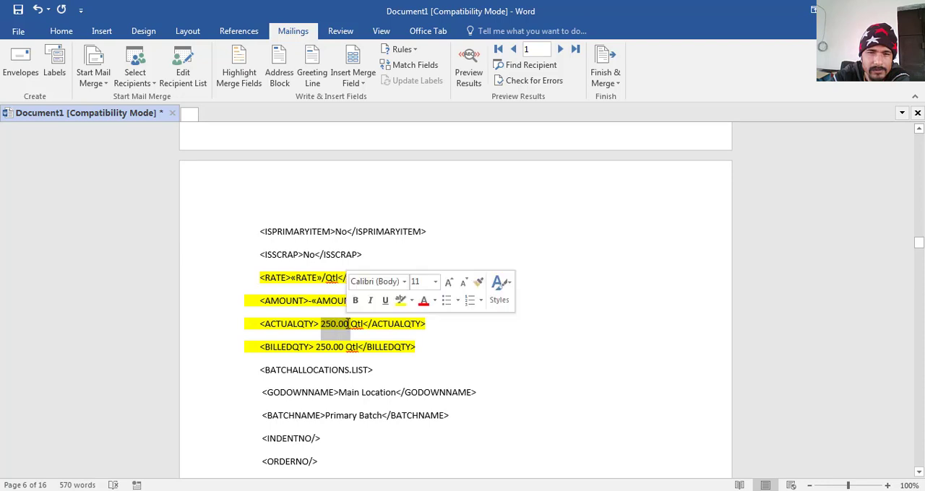
left_click(364, 83)
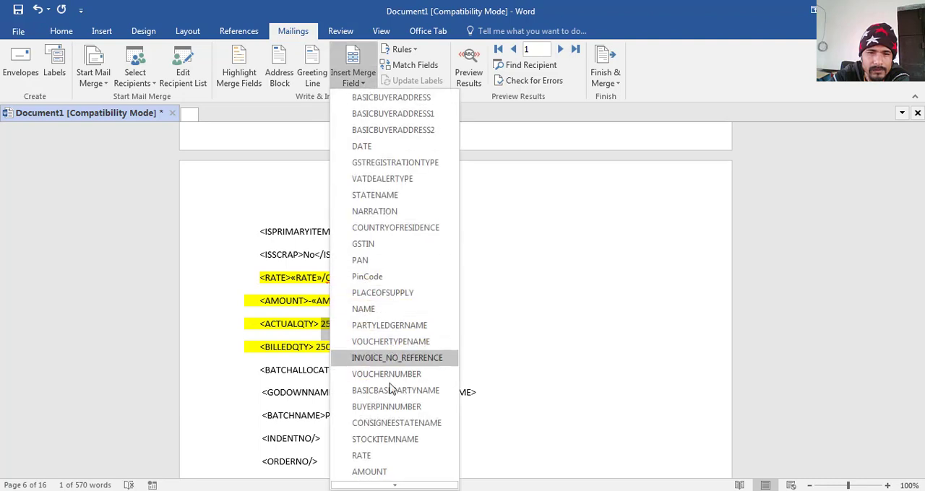
mouse_move(394, 485)
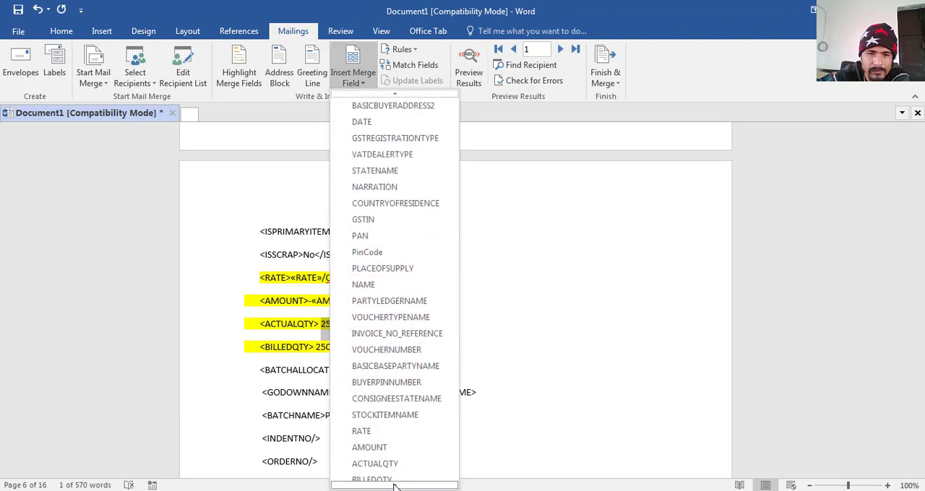
left_click(404, 431)
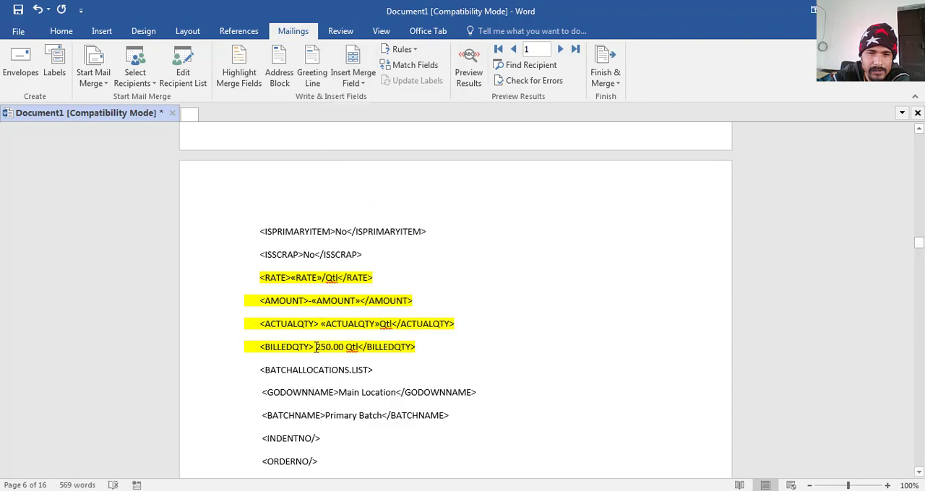
- Replace the number inside the item-level BILLEDQTY tag, above BATCHALLOCATIONS.LIST, with the BILLEDQTY merge field, keeping the Qtl unit
left_click_drag(315, 348, 345, 351)
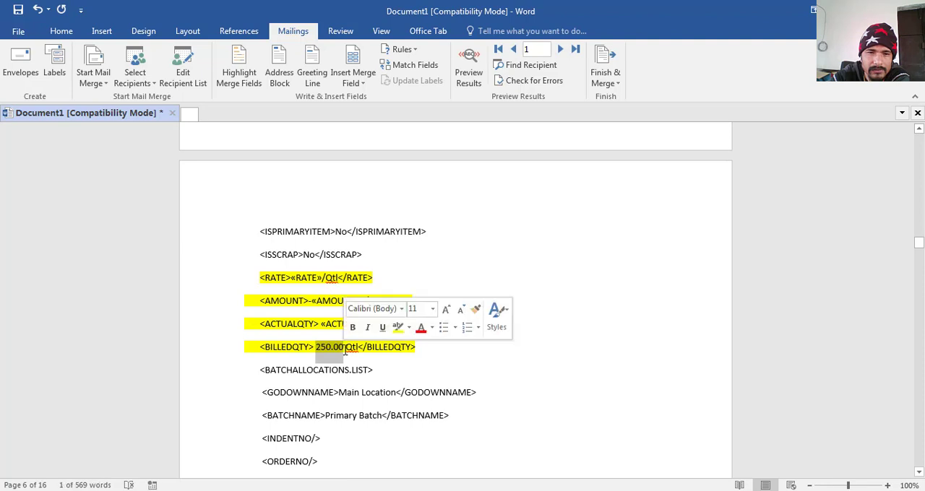
left_click(363, 84)
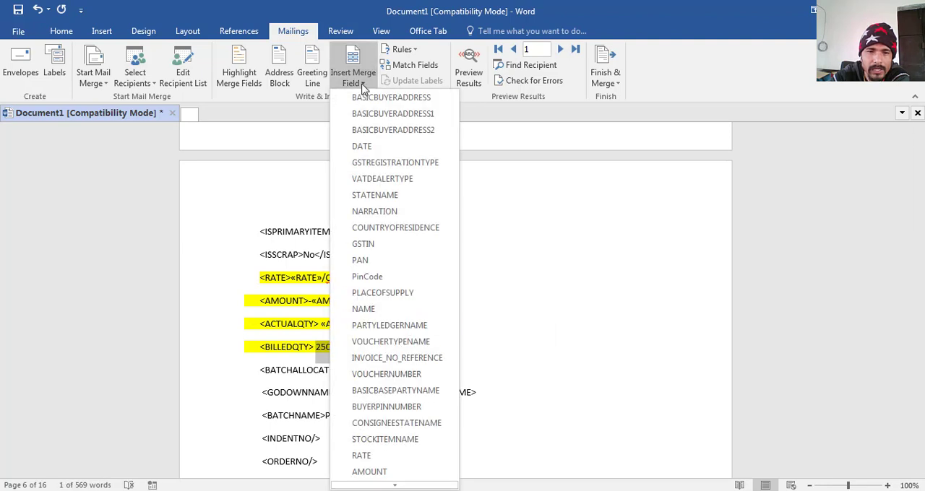
mouse_move(398, 486)
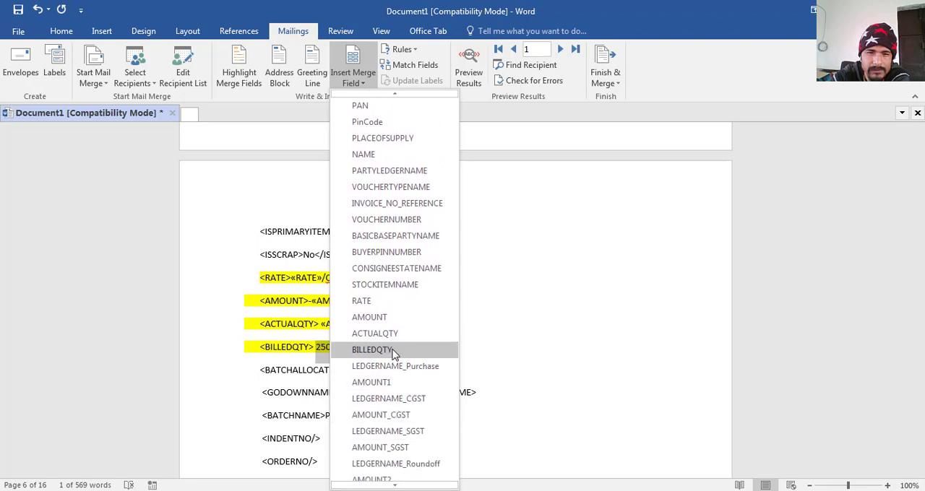
left_click(393, 350)
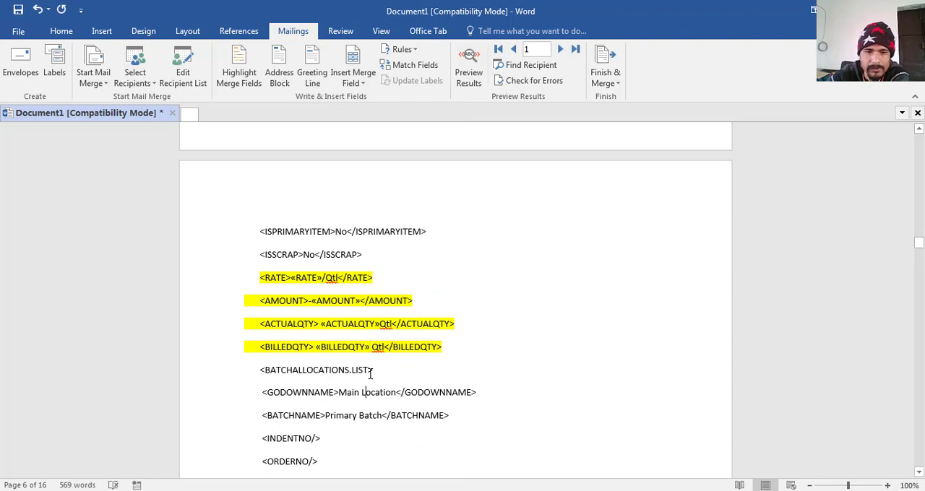
- Replace the number after the minus sign in the AMOUNT tag under BATCHALLOCATIONS.LIST with the AMOUNT merge field
key("Down")
key("Down")
key("Down")
key("Down")
key("Down")
key("Down")
key("Down")
key("Down")
key("Down")
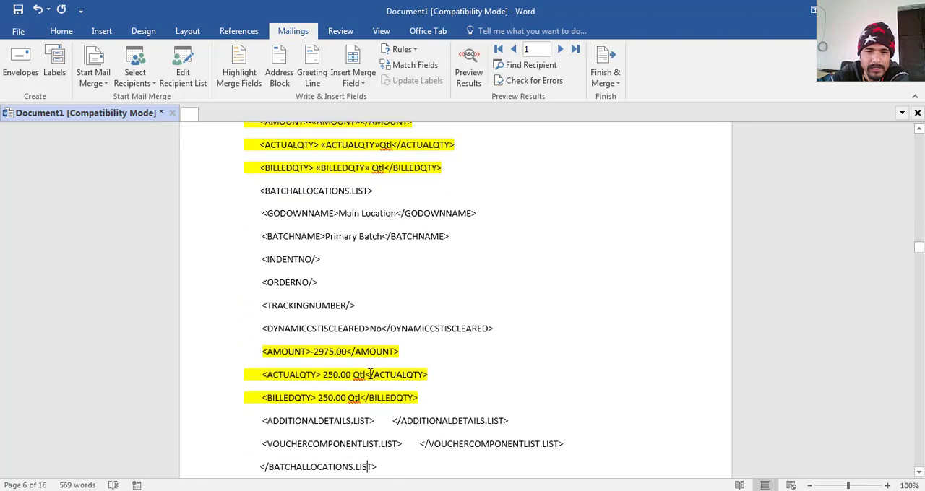
key("Down")
key("Down")
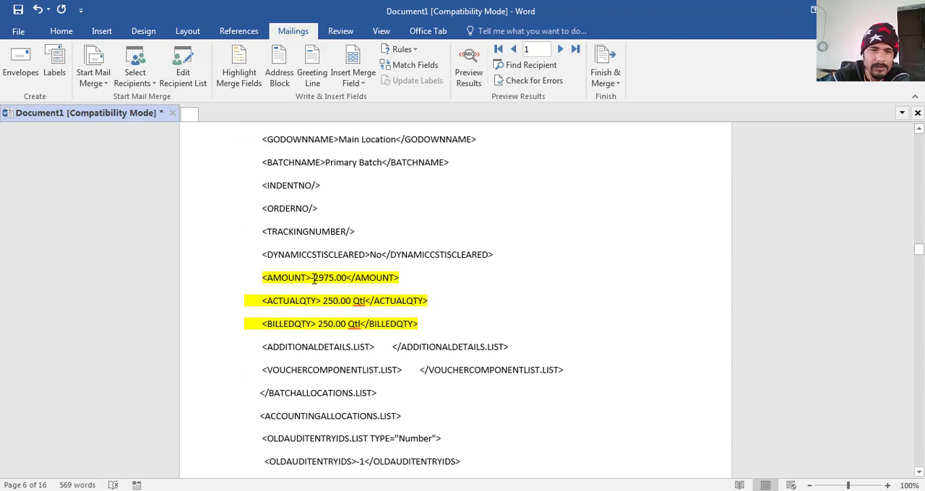
left_click_drag(314, 279, 347, 279)
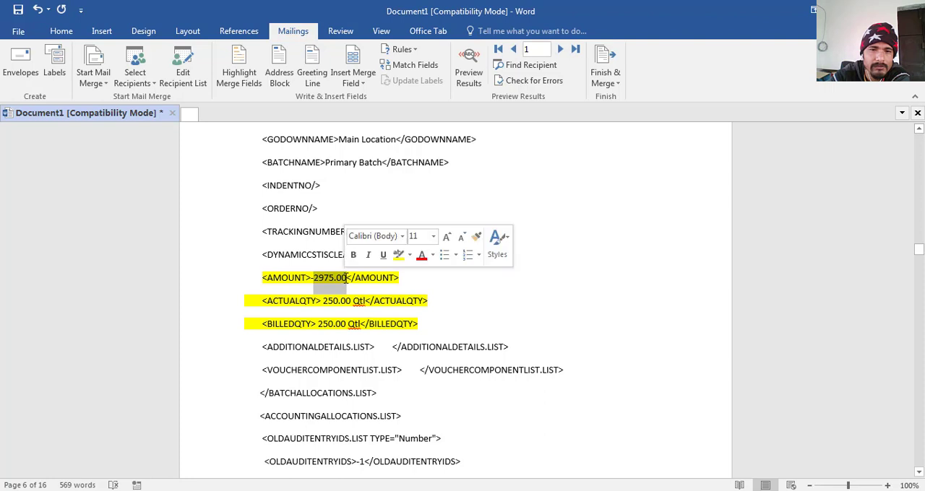
left_click(363, 85)
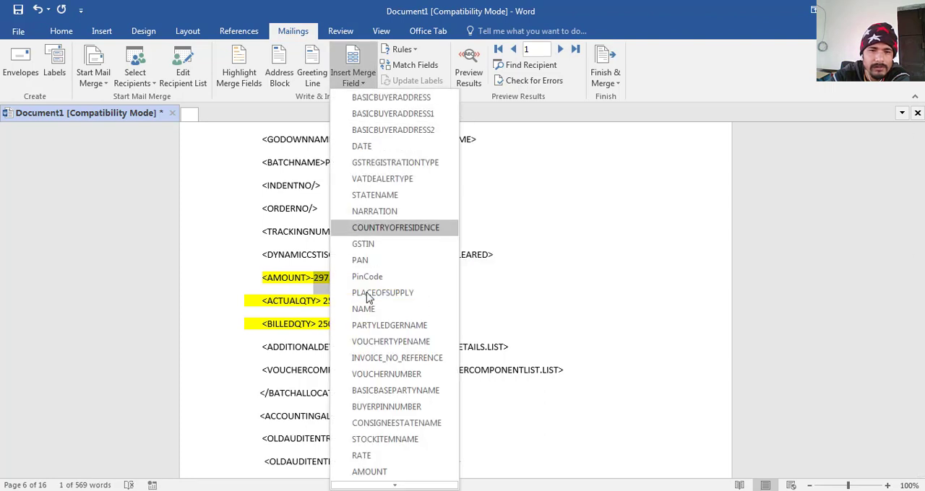
left_click(369, 472)
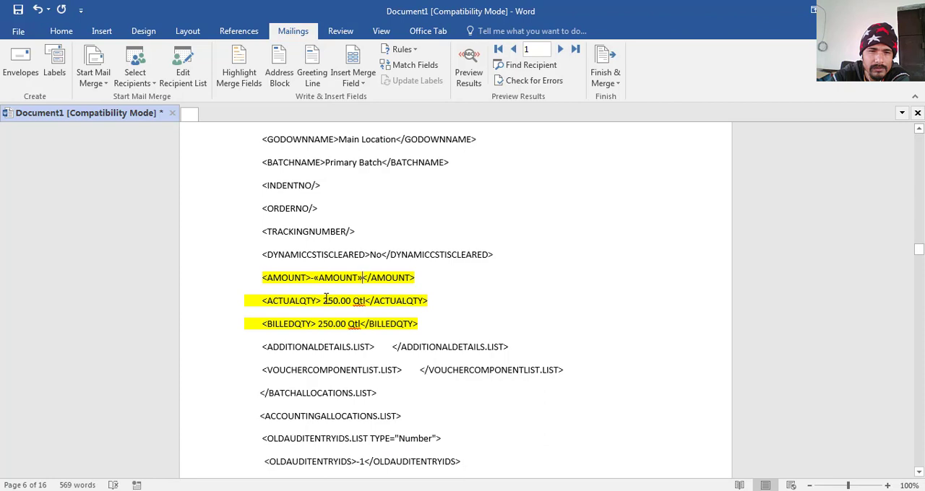
- Replace the number in the ACTUALQTY tag under BATCHALLOCATIONS.LIST with the ACTUALQTY merge field, keeping the Qtl unit
left_click_drag(347, 303, 353, 304)
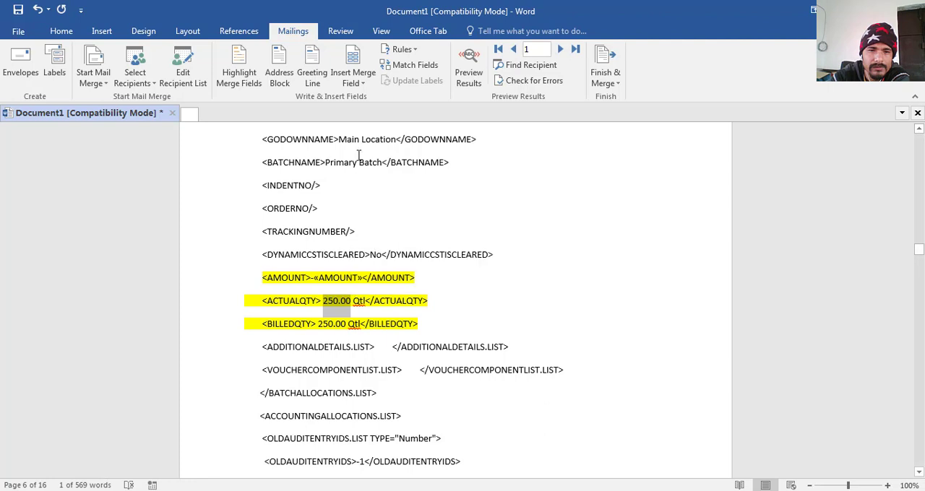
left_click(363, 83)
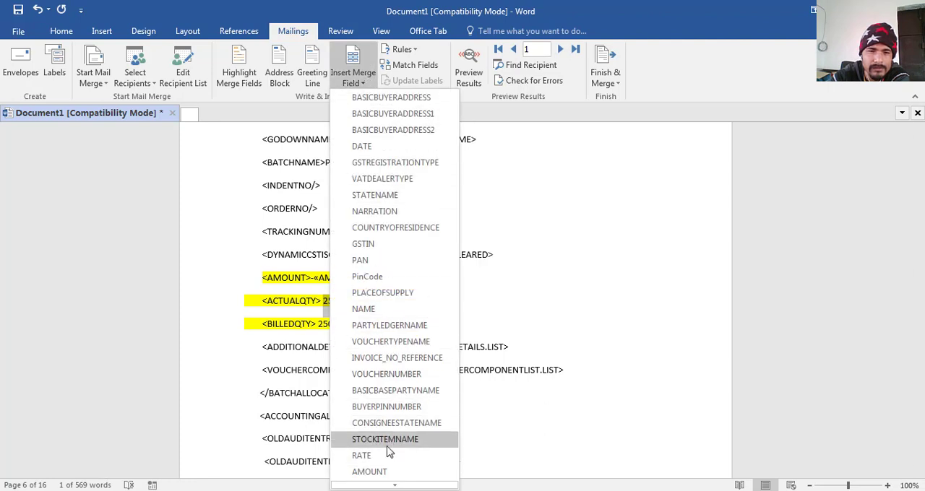
mouse_move(384, 486)
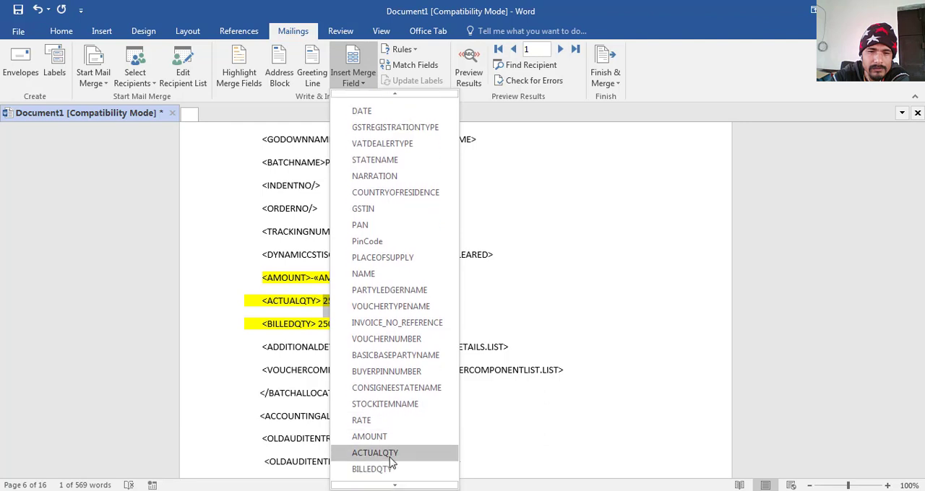
left_click(389, 455)
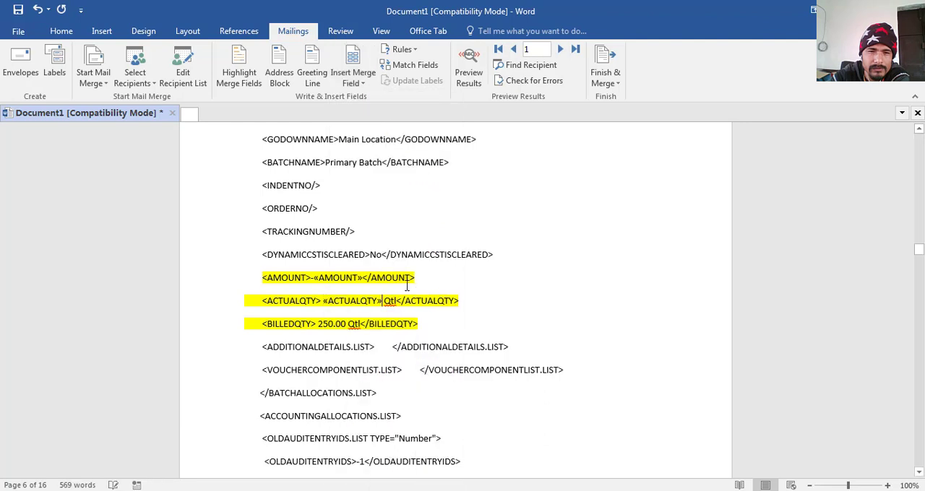
- Replace the number in the BILLEDQTY tag under BATCHALLOCATIONS.LIST with the BILLEDQTY merge field, keeping the Qtl unit
double_click(336, 323)
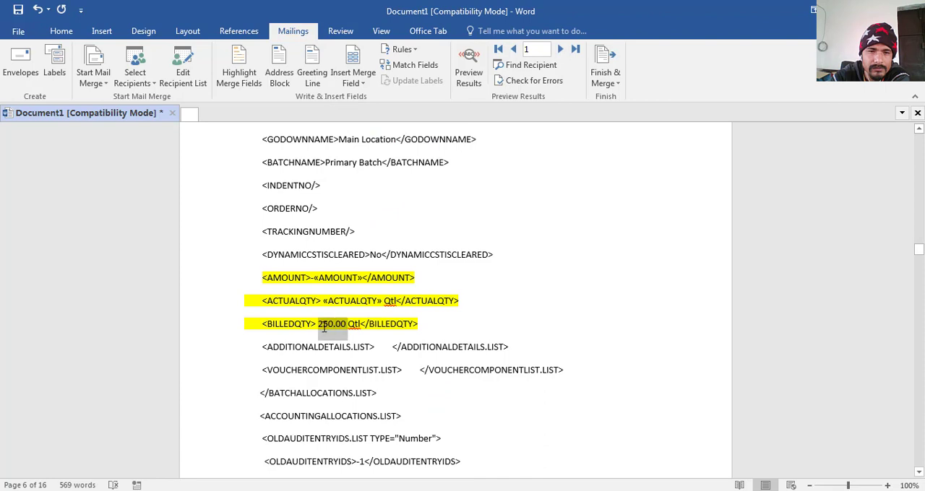
left_click(362, 84)
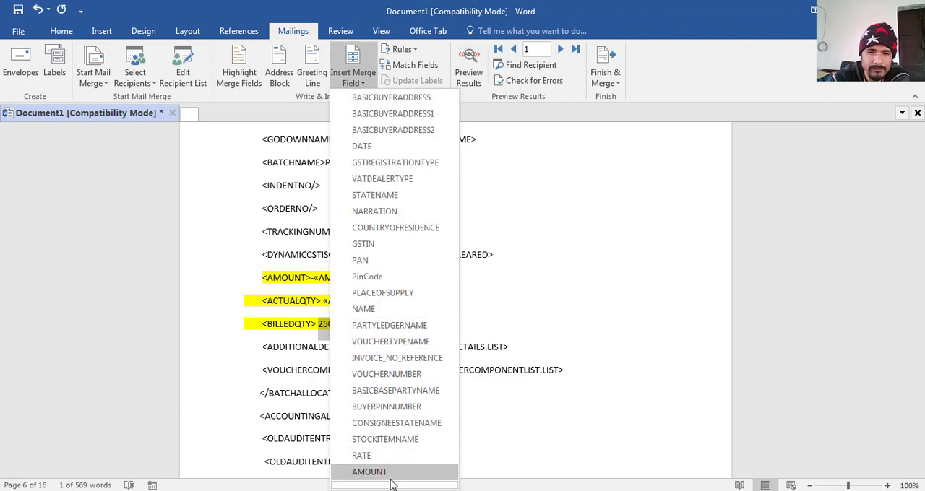
mouse_move(395, 484)
left_click(396, 449)
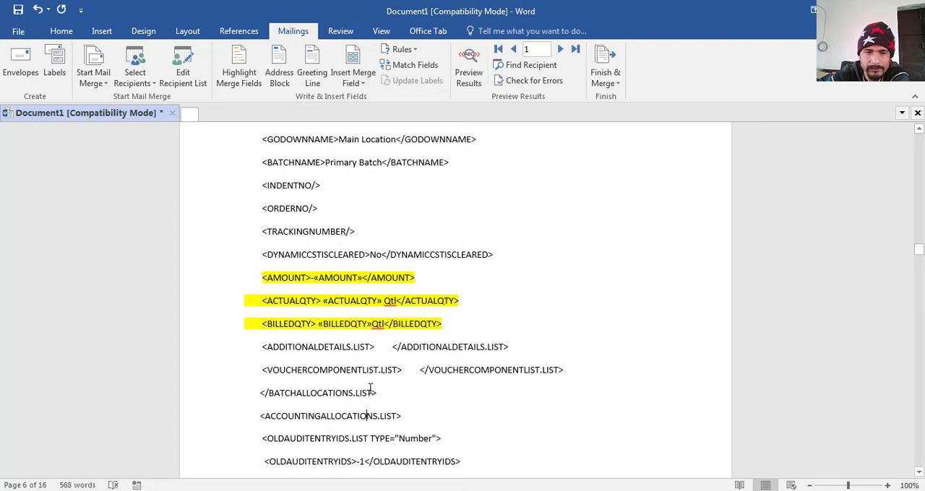
- Replace the number after the minus sign in the AMOUNT tag under ACCOUNTINGALLOCATIONS.LIST with the AMOUNT1 merge field
scroll(369, 389, "down", 5)
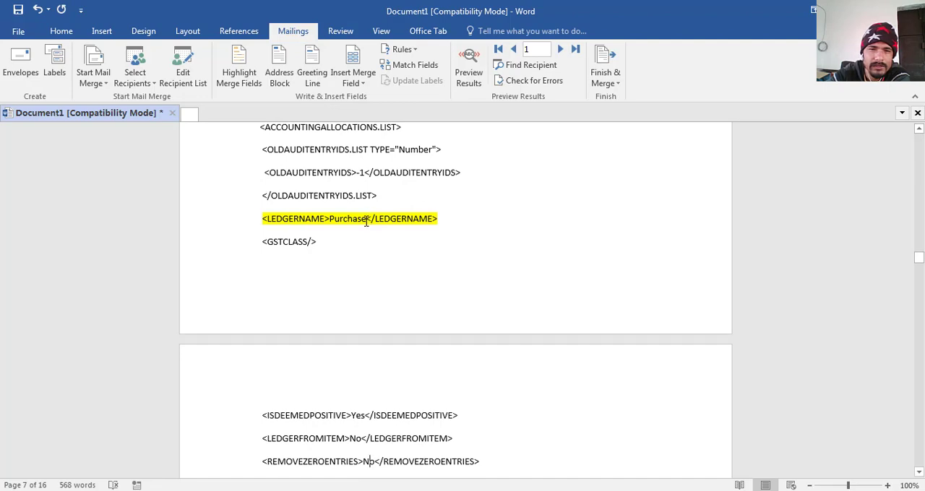
scroll(366, 221, "down", 3)
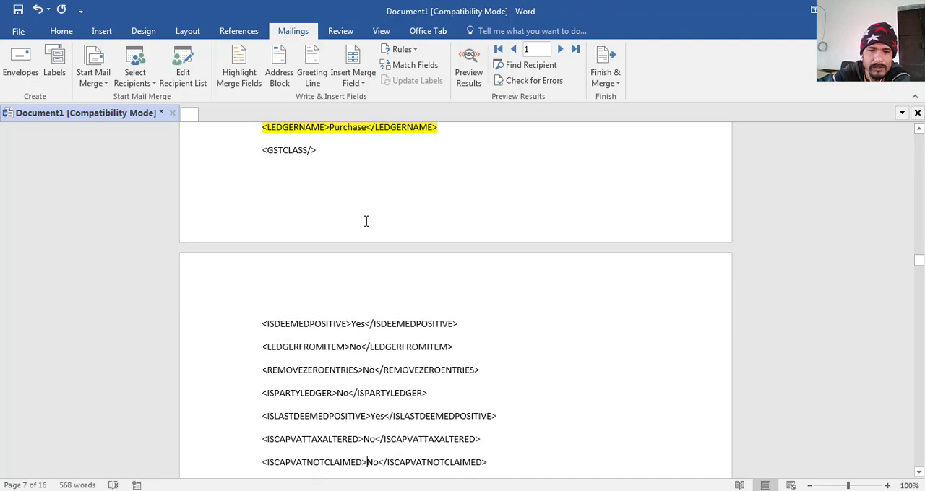
scroll(365, 221, "down", 3)
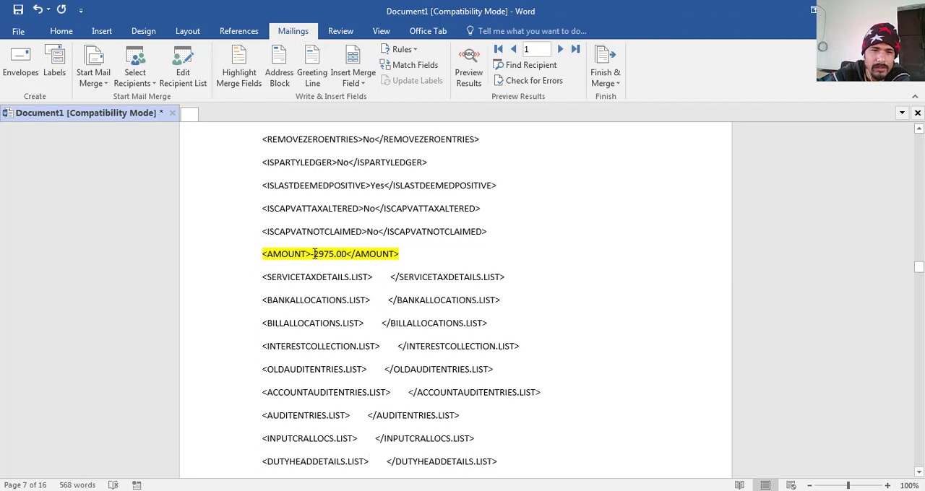
left_click_drag(315, 254, 347, 254)
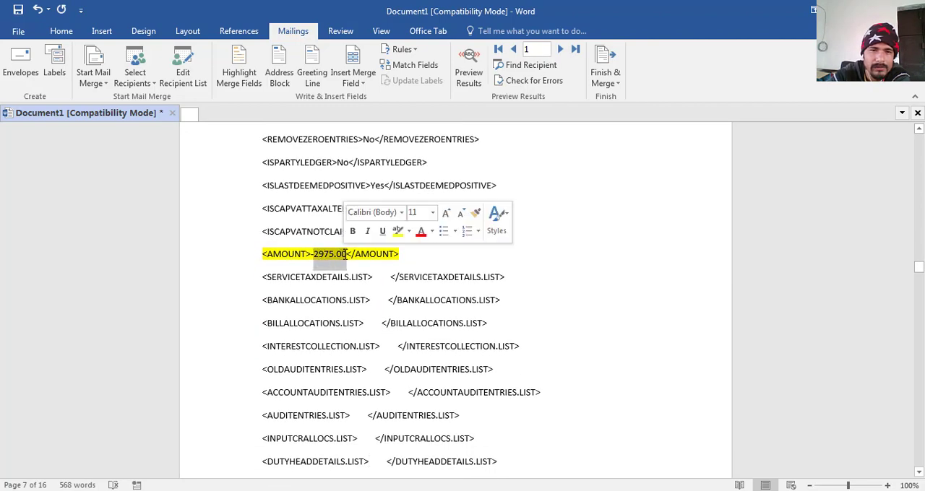
left_click(359, 84)
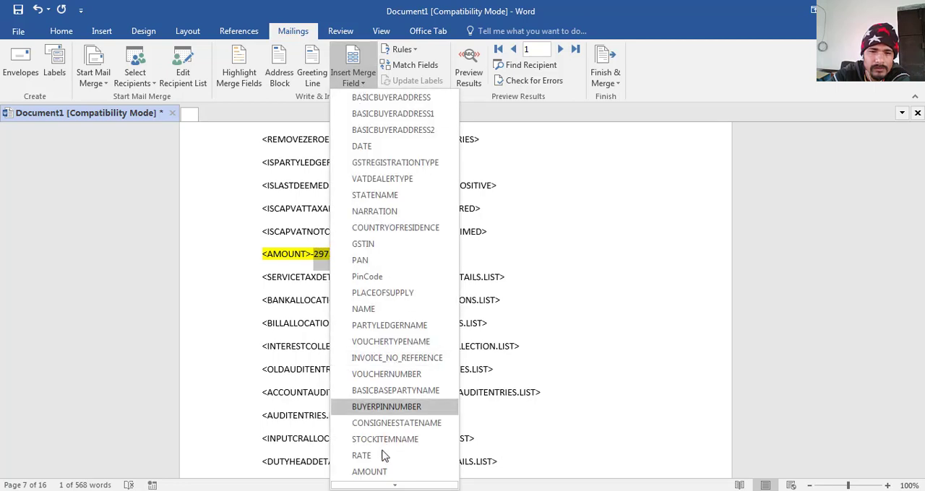
mouse_move(391, 486)
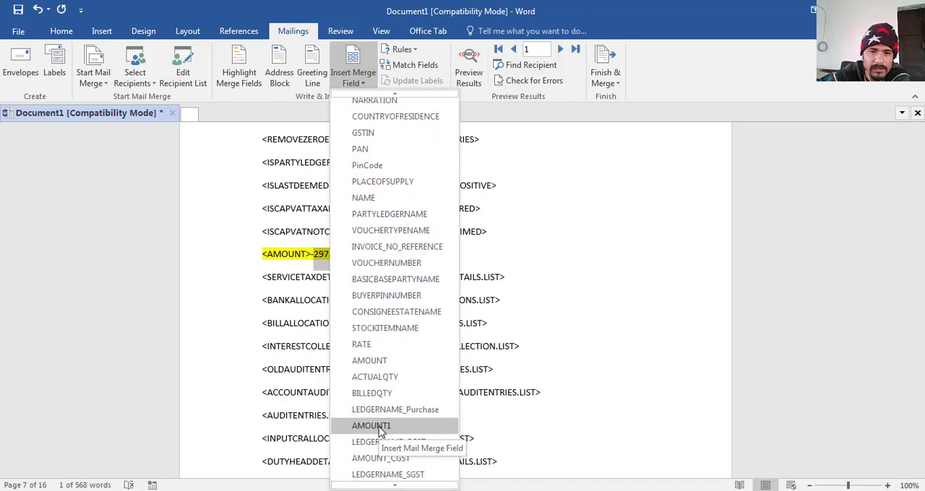
left_click(379, 428)
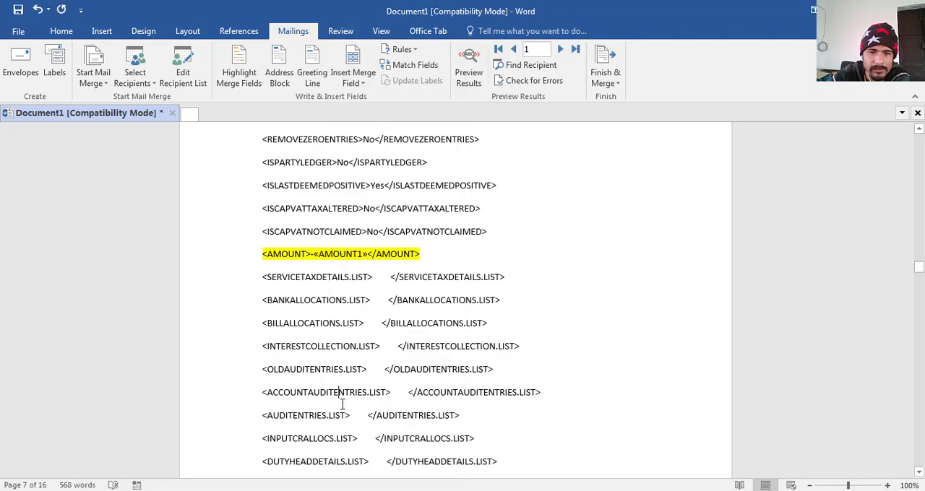
- Highlight the party's name inside the LEDGERNAME tag of the first LEDGERENTRIES.LIST block in yellow
scroll(343, 404, "down", 6)
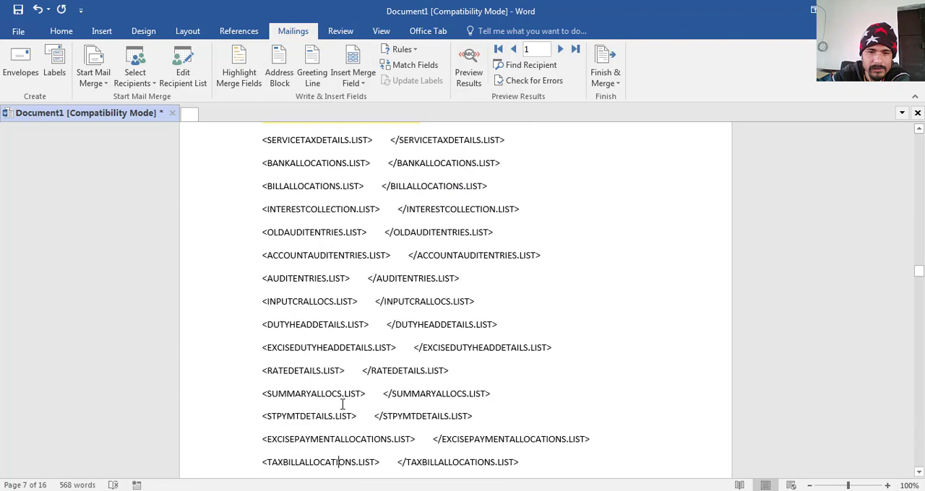
scroll(342, 404, "down", 5)
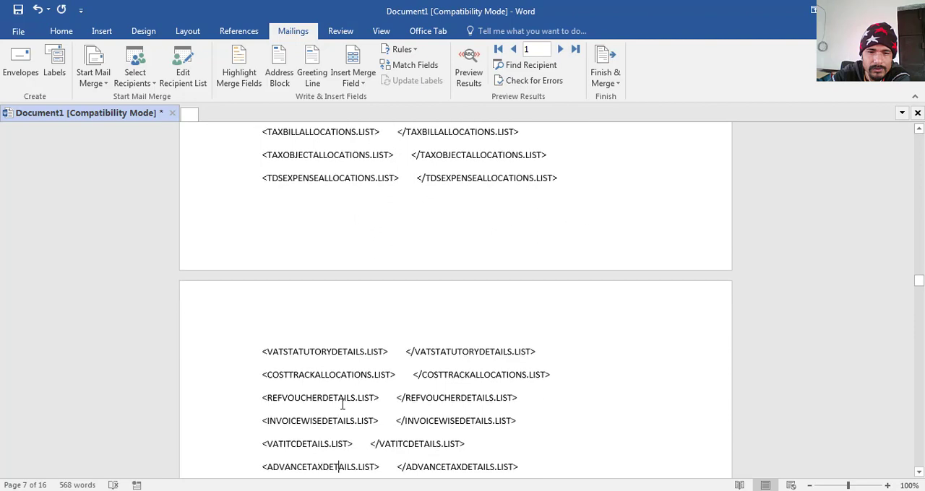
scroll(342, 404, "down", 8)
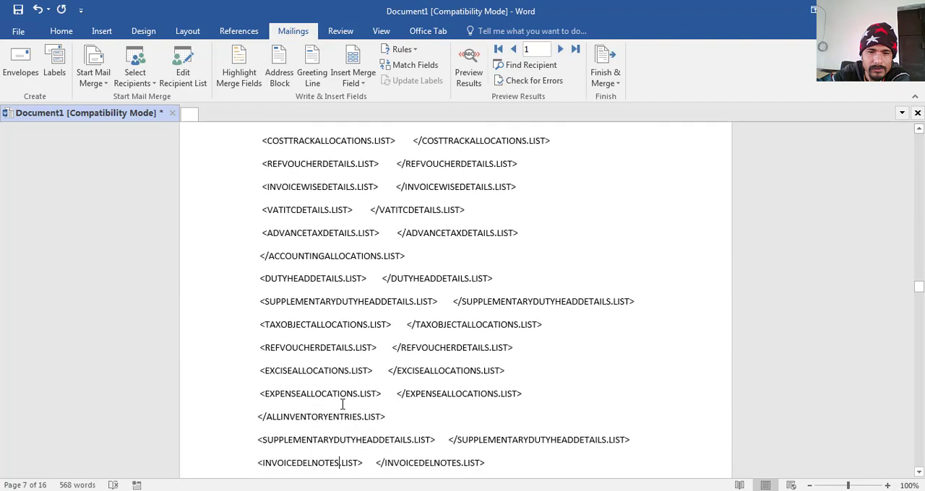
scroll(342, 404, "down", 10)
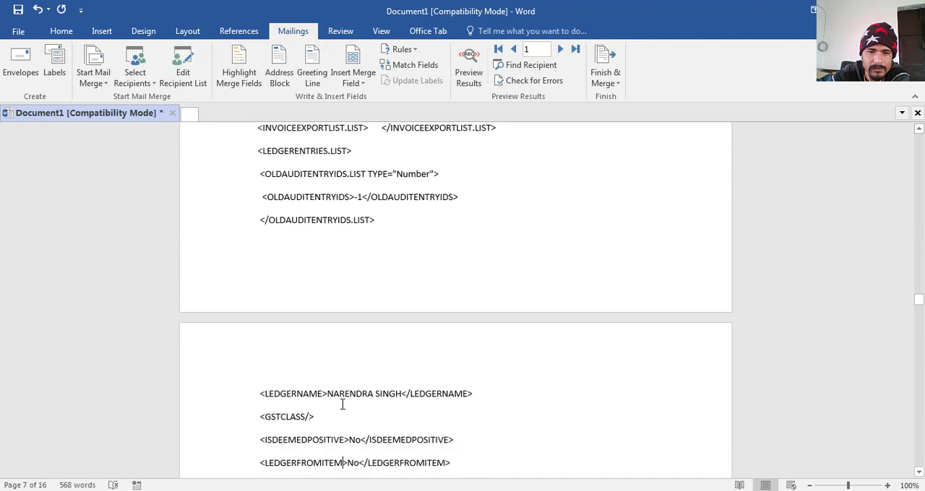
scroll(343, 404, "down", 1)
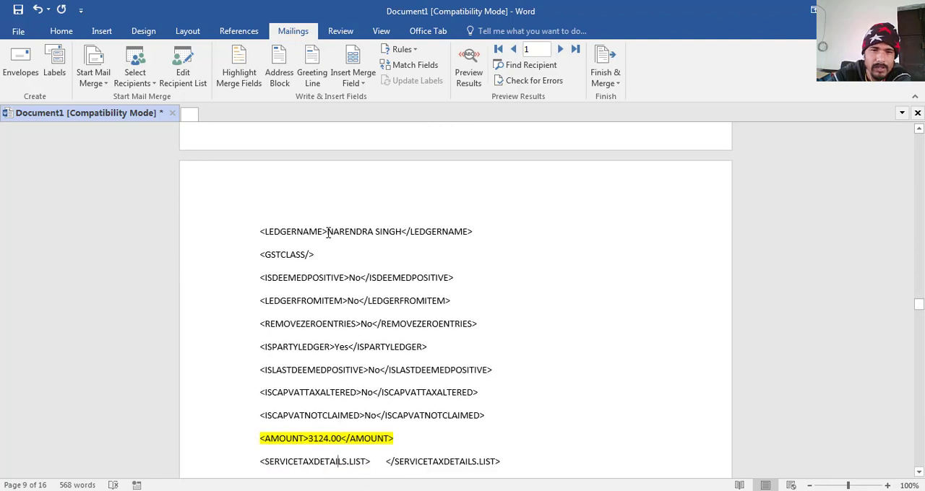
left_click_drag(327, 231, 402, 232)
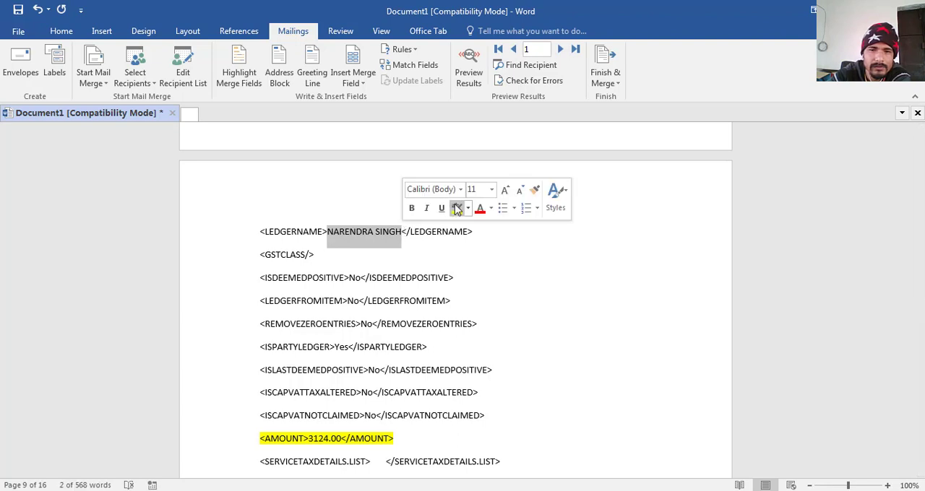
left_click(456, 208)
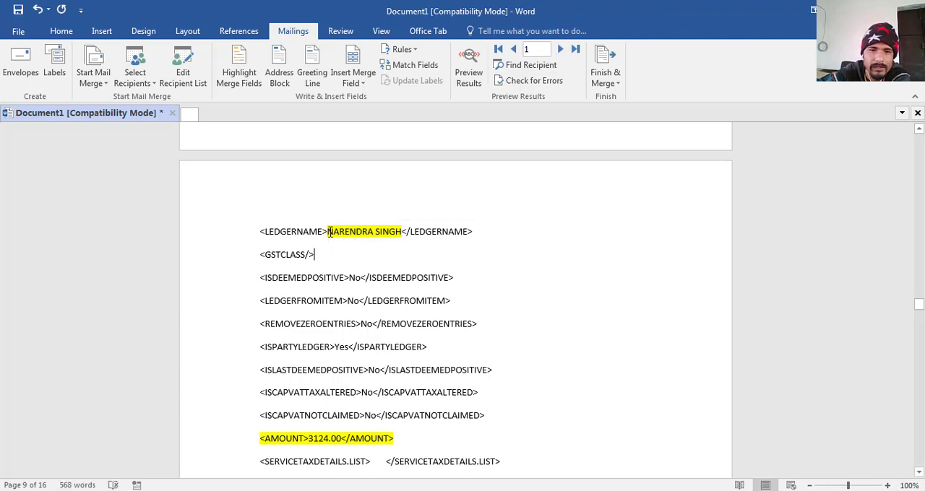
- Replace the party's name in the LEDGERNAME tag of the first LEDGERENTRIES.LIST block with the PARTYLEDGERNAME merge field
left_click_drag(327, 231, 404, 232)
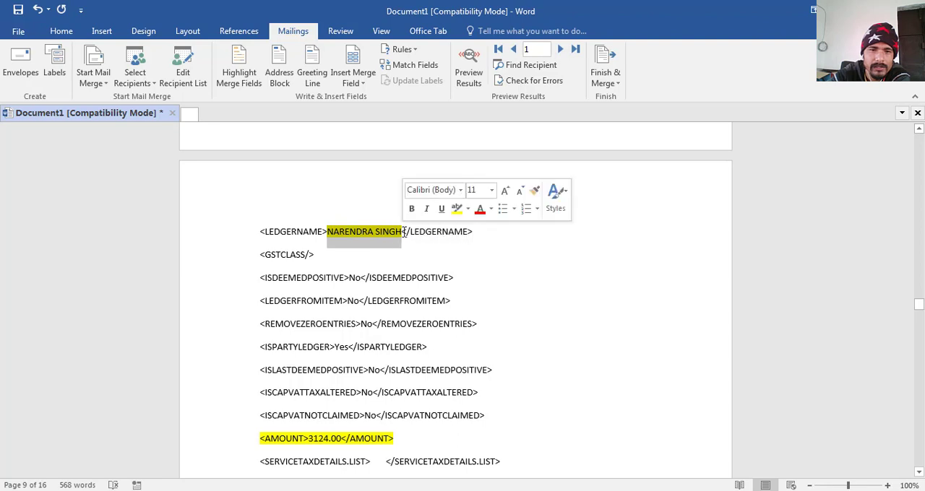
left_click(354, 83)
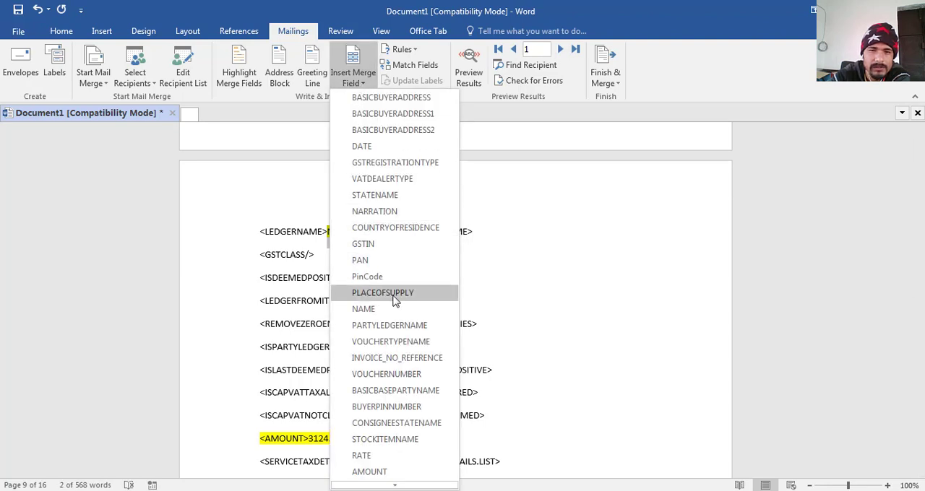
left_click(398, 327)
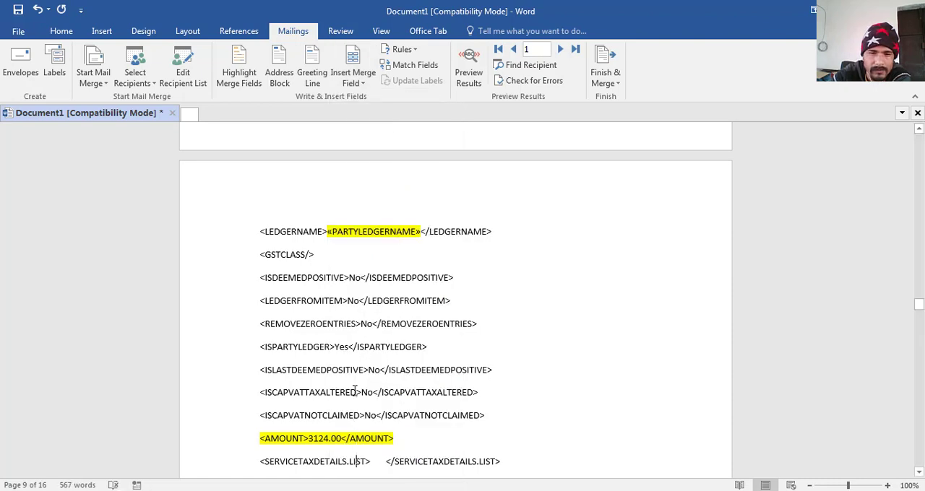
- Replace the number in the party ledger's AMOUNT tag, just above SERVICETAXDETAILS.LIST, with the AMOUNT1 merge field
scroll(355, 391, "down", 2)
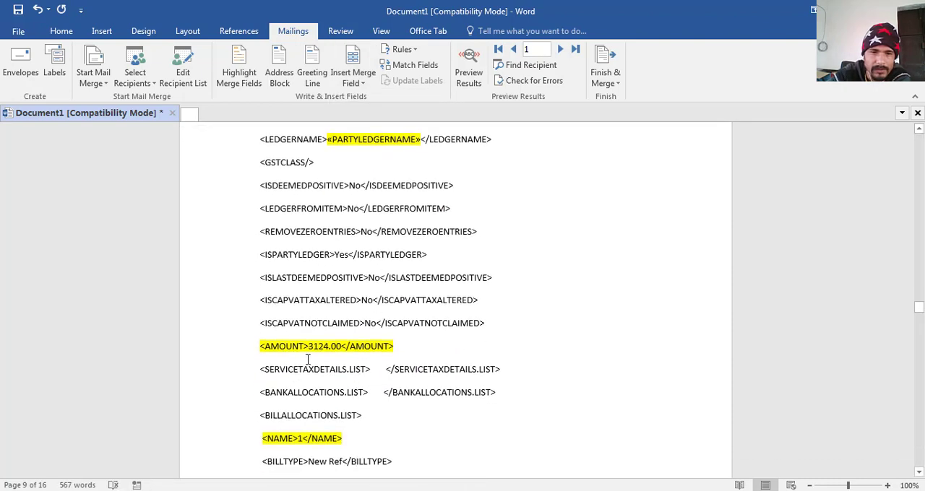
double_click(325, 346)
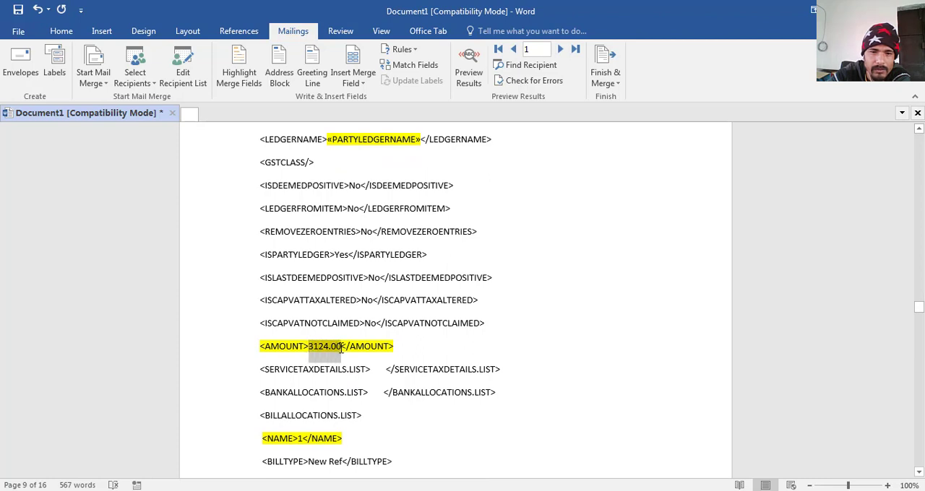
left_click(365, 84)
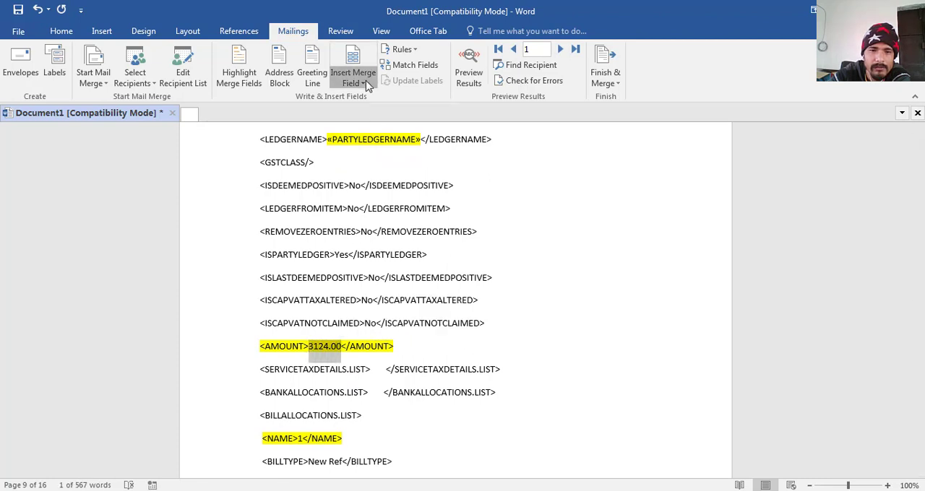
mouse_move(388, 486)
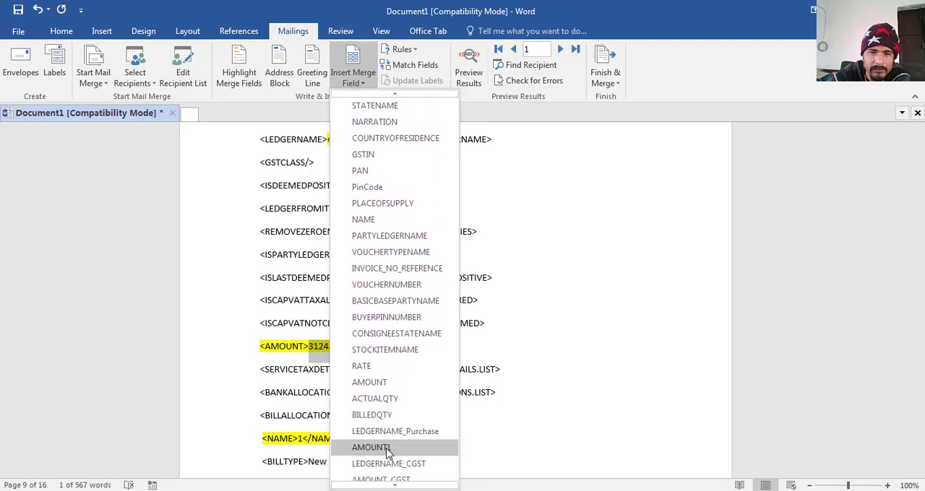
left_click(388, 448)
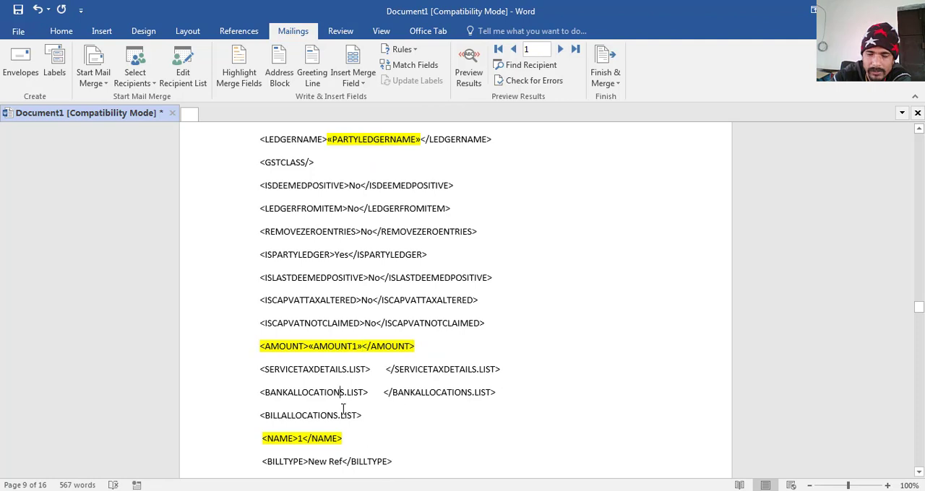
- Replace the value in the NAME tag under BILLALLOCATIONS.LIST with the INVOICE_NO_REFERENCE merge field
key("Down")
key("Down")
key("Down")
key("Down")
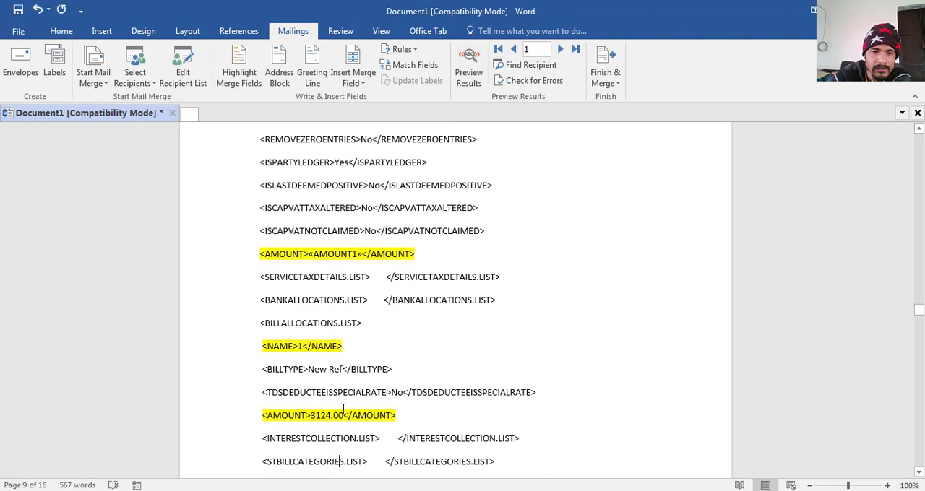
double_click(298, 346)
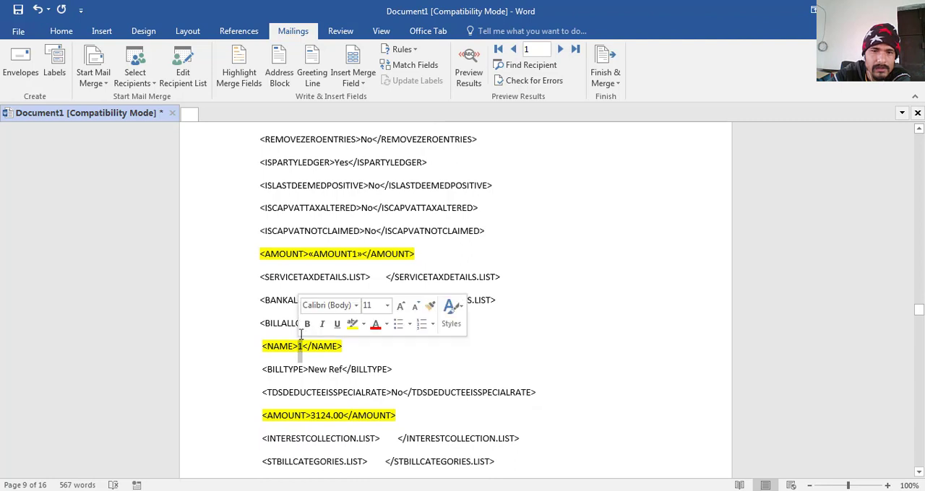
left_click(361, 82)
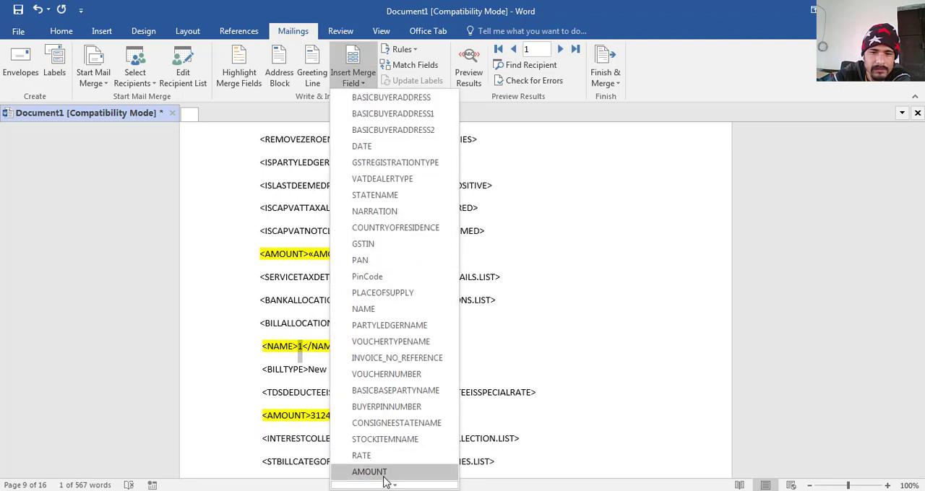
scroll(387, 479, "down", 2)
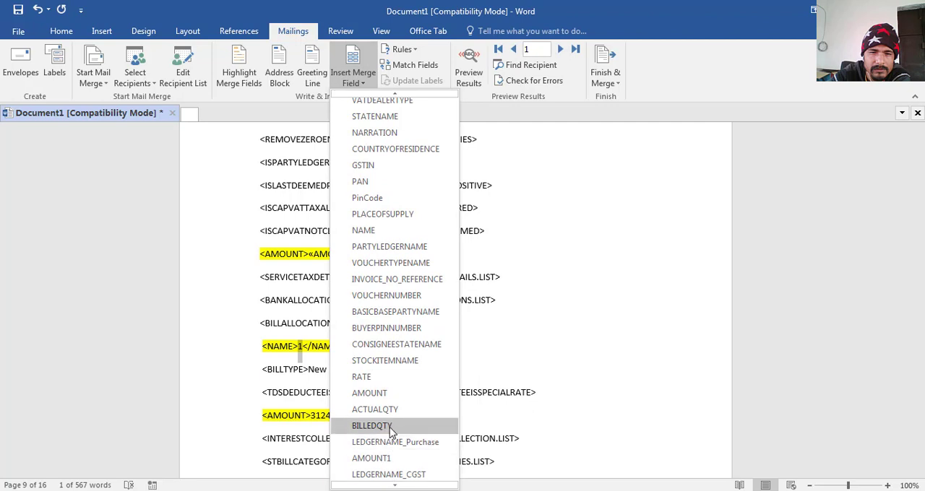
mouse_move(389, 484)
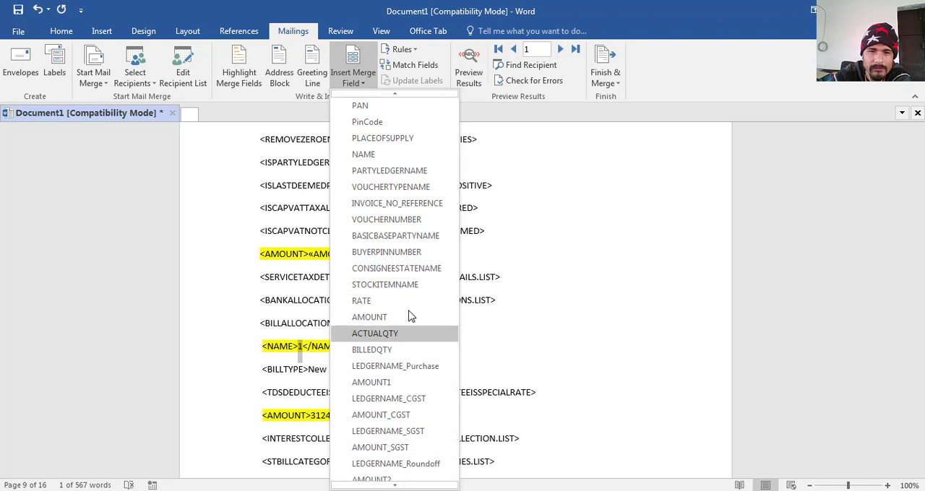
left_click(417, 208)
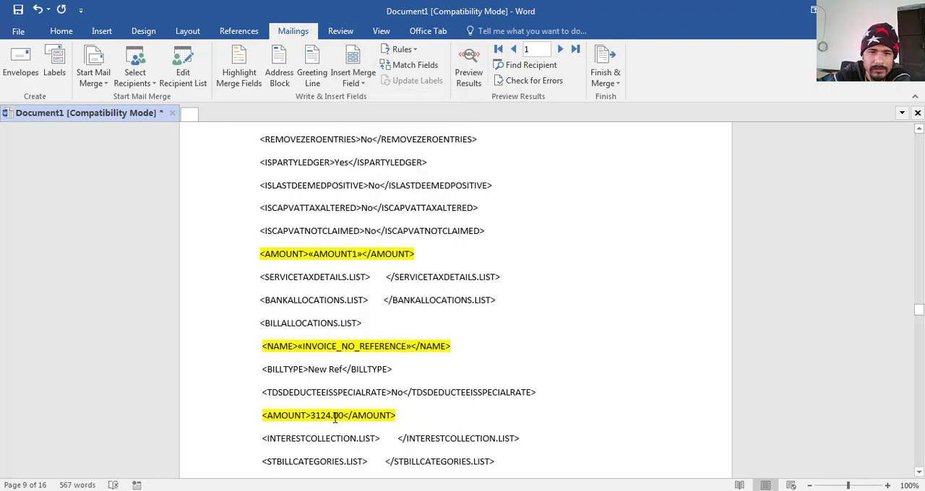
- Replace the number in the AMOUNT tag under BILLALLOCATIONS.LIST with the AMOUNT1 merge field
left_click_drag(311, 415, 344, 414)
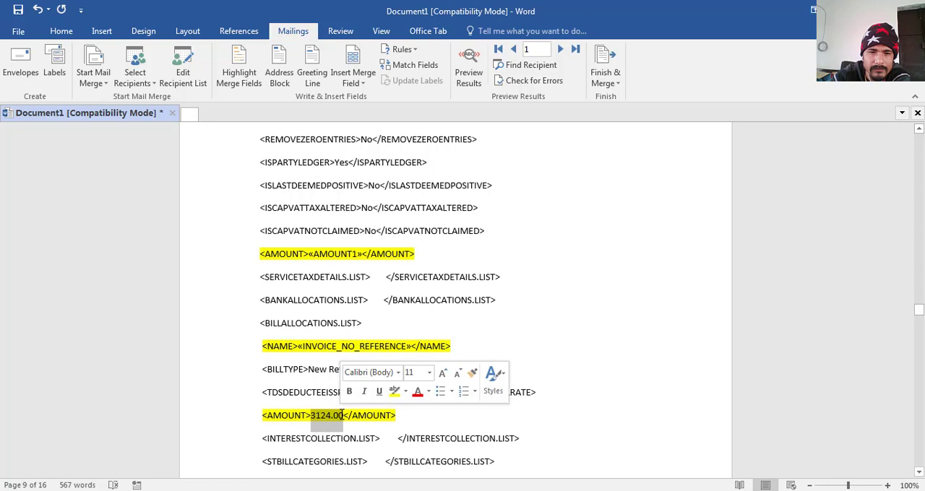
left_click(361, 84)
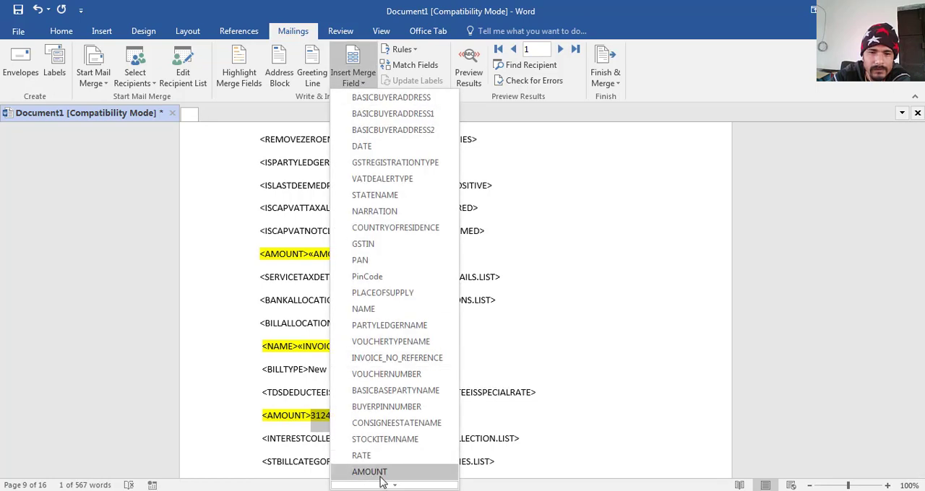
scroll(383, 477, "down", 2)
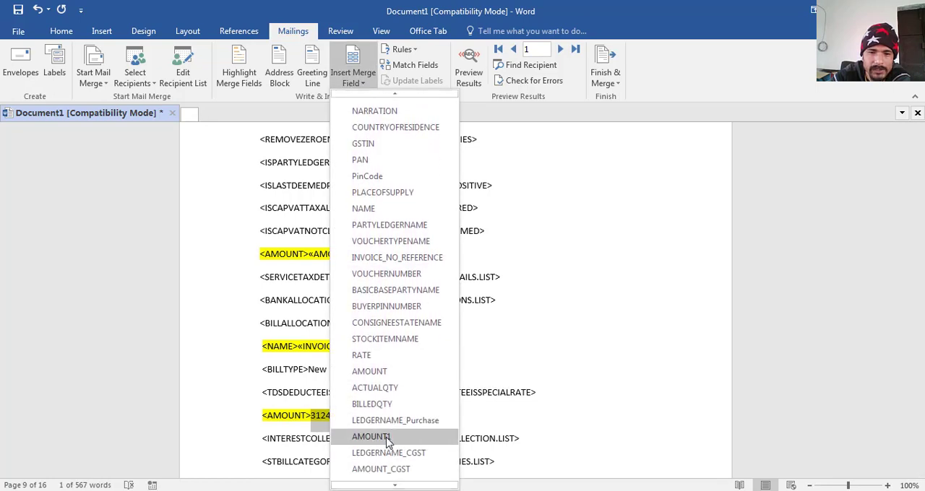
left_click(371, 437)
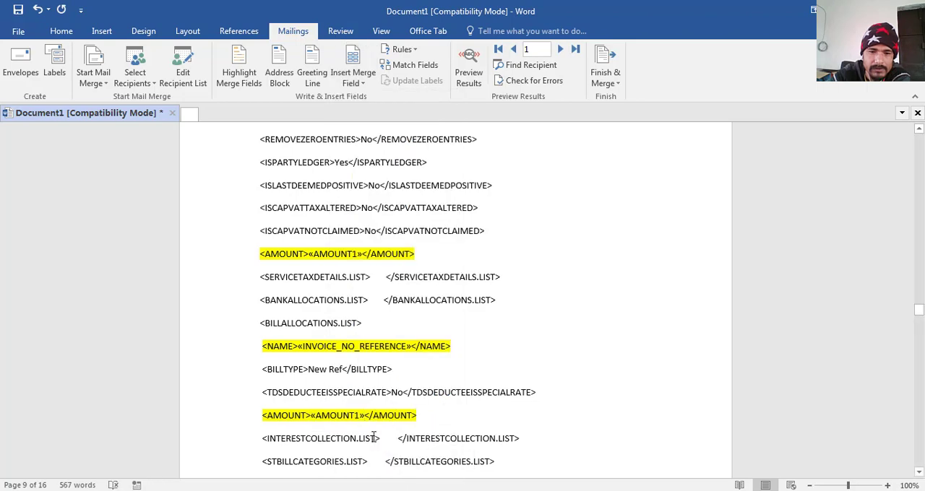
- Replace the number after the minus sign in the INPUT CGST 2.5% ledger's AMOUNT tag with the AMOUNT_CGST merge field
scroll(372, 437, "down", 3)
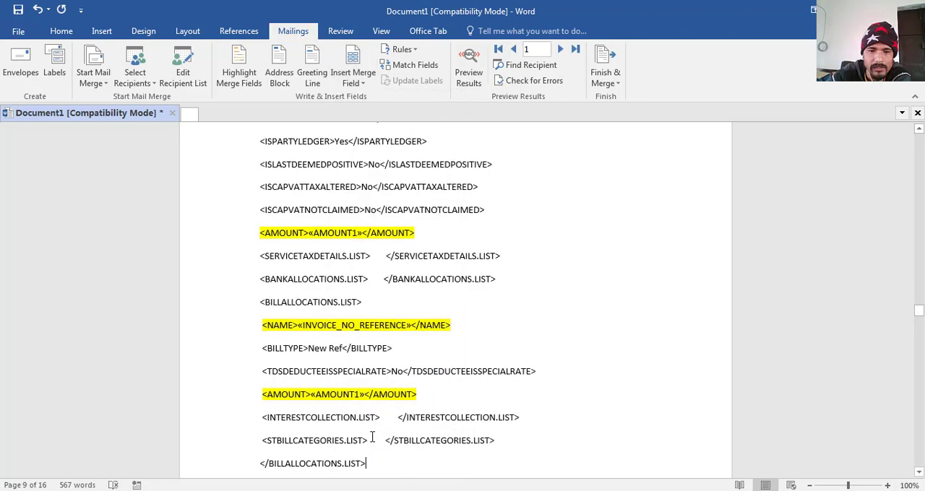
scroll(372, 436, "down", 7)
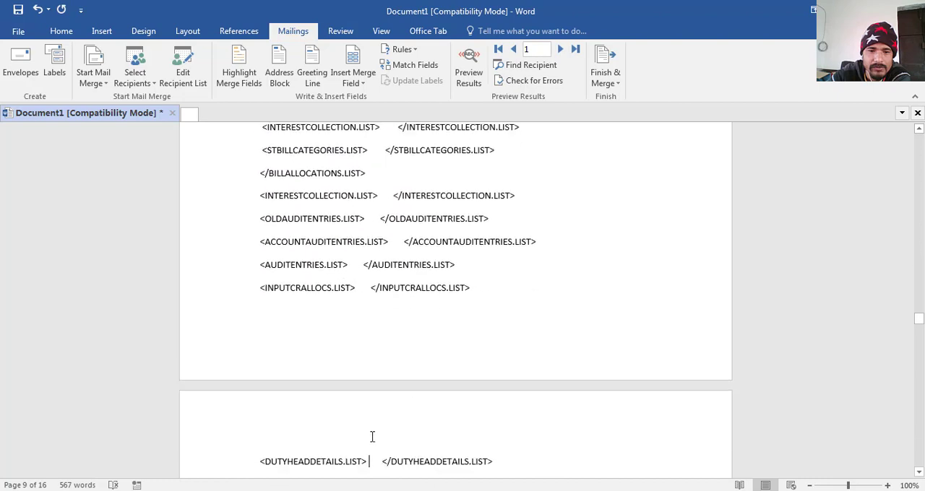
scroll(372, 437, "down", 3)
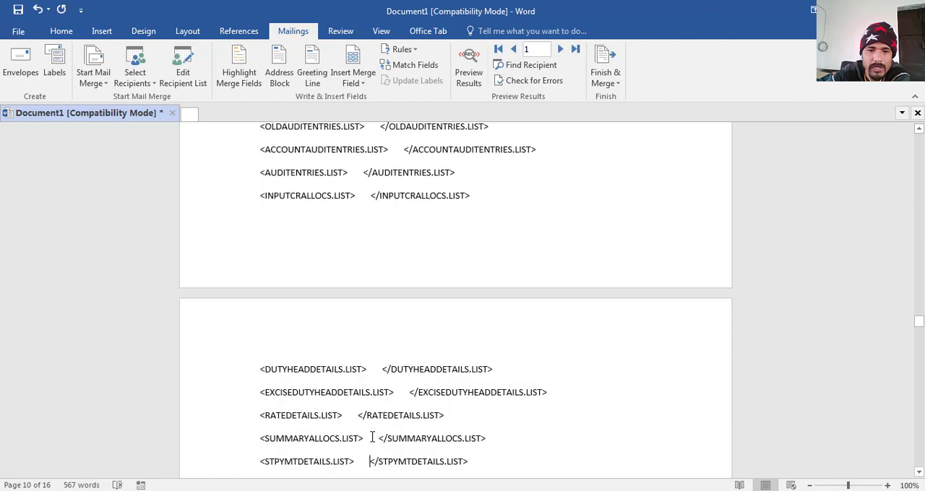
scroll(372, 437, "down", 3)
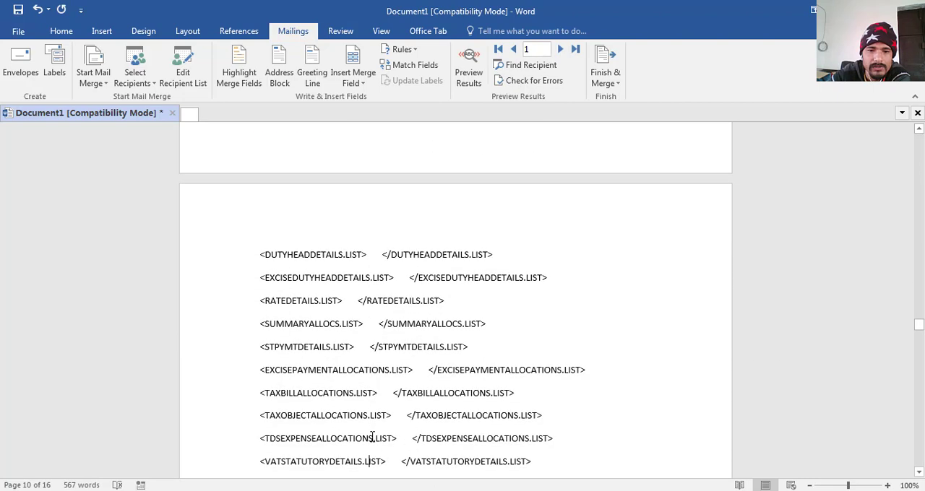
scroll(372, 437, "down", 4)
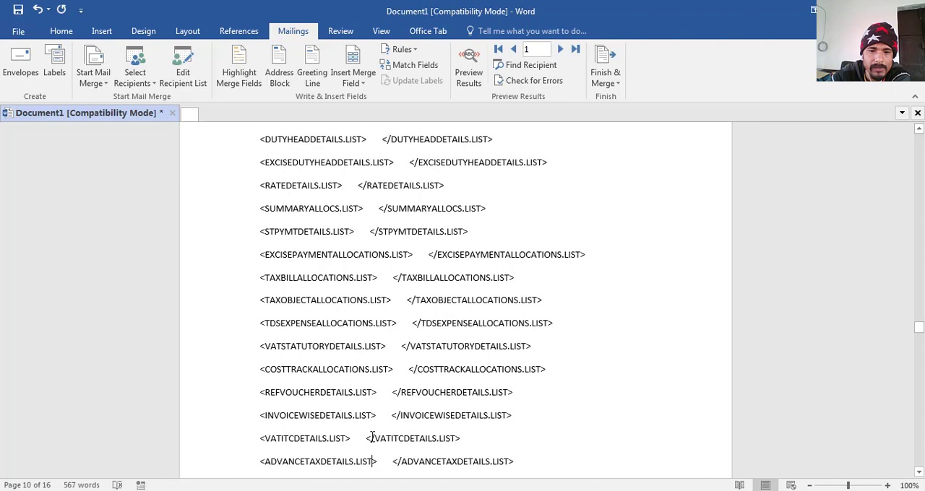
scroll(372, 437, "down", 8)
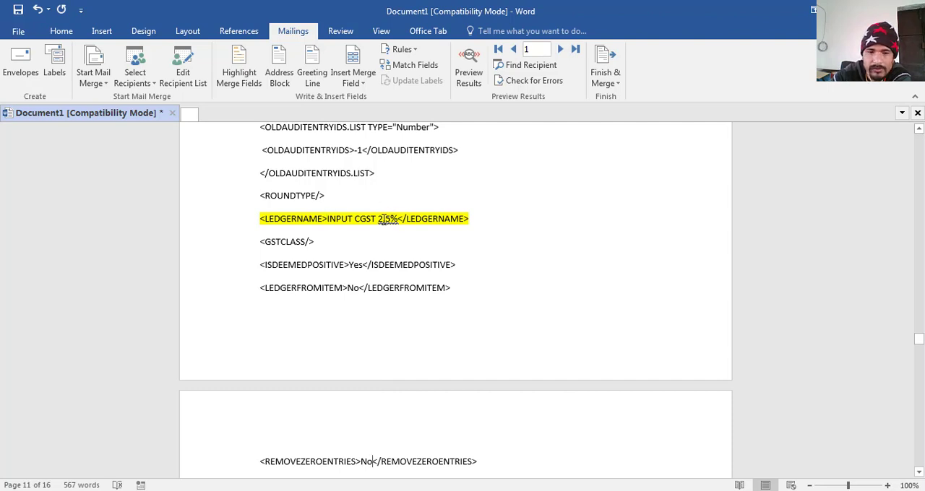
scroll(383, 219, "down", 6)
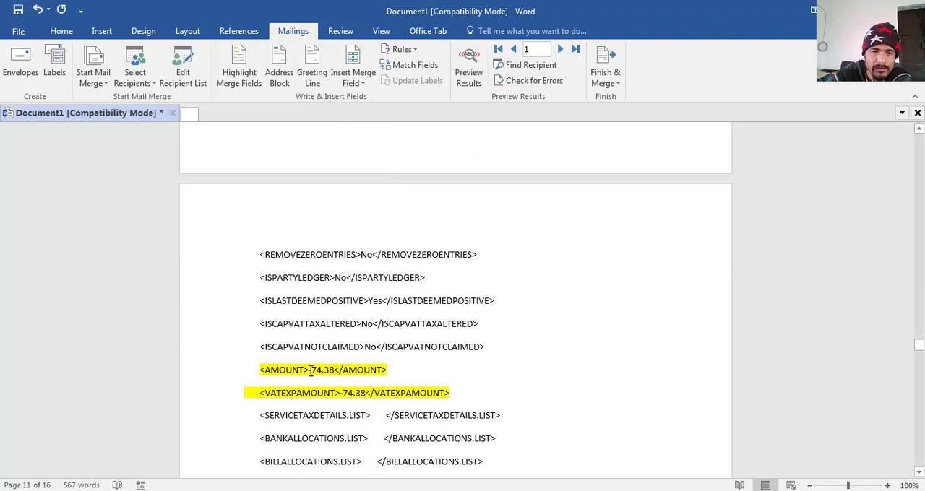
left_click_drag(313, 371, 338, 371)
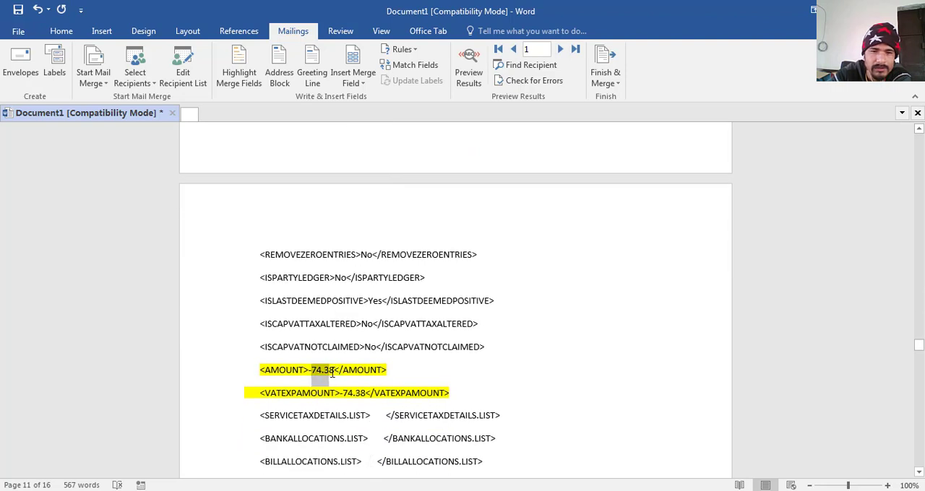
left_click(363, 84)
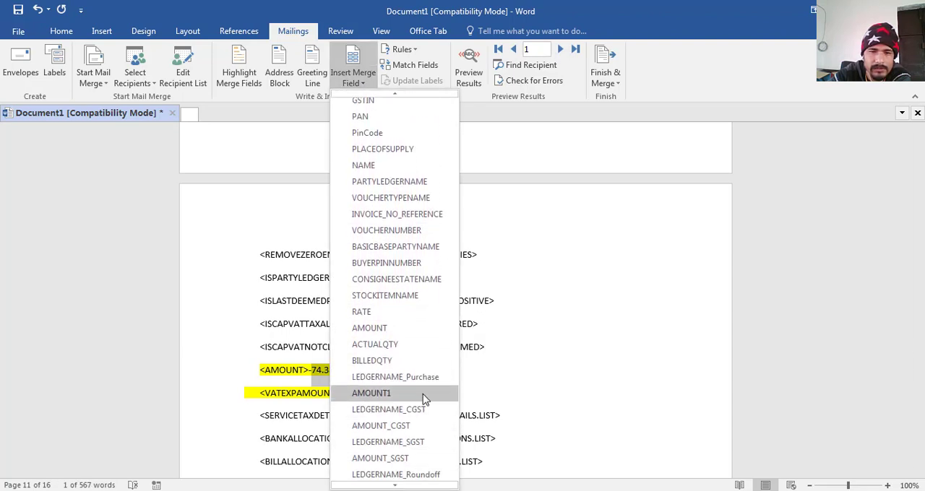
left_click(381, 426)
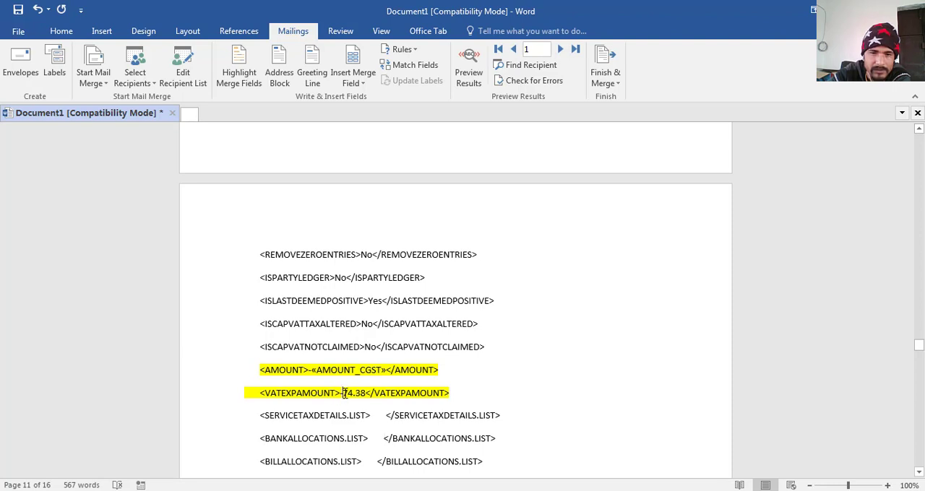
- Replace the number after the minus sign in the INPUT CGST 2.5% ledger's VATEXPAMOUNT tag with the AMOUNT_CGST merge field
left_click_drag(344, 393, 366, 393)
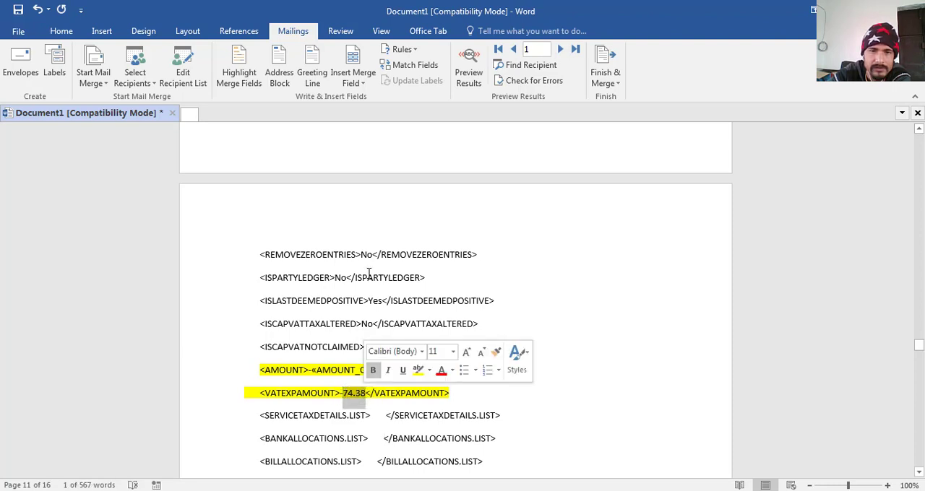
left_click(355, 81)
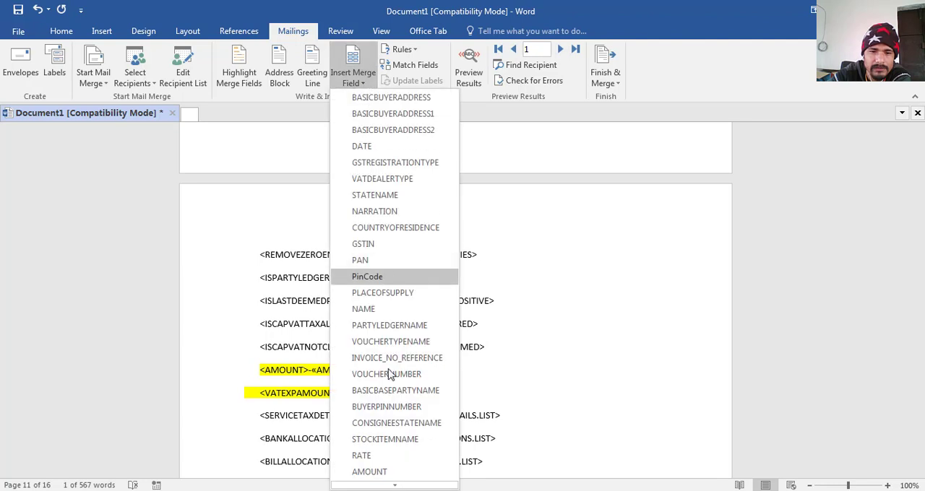
mouse_move(392, 485)
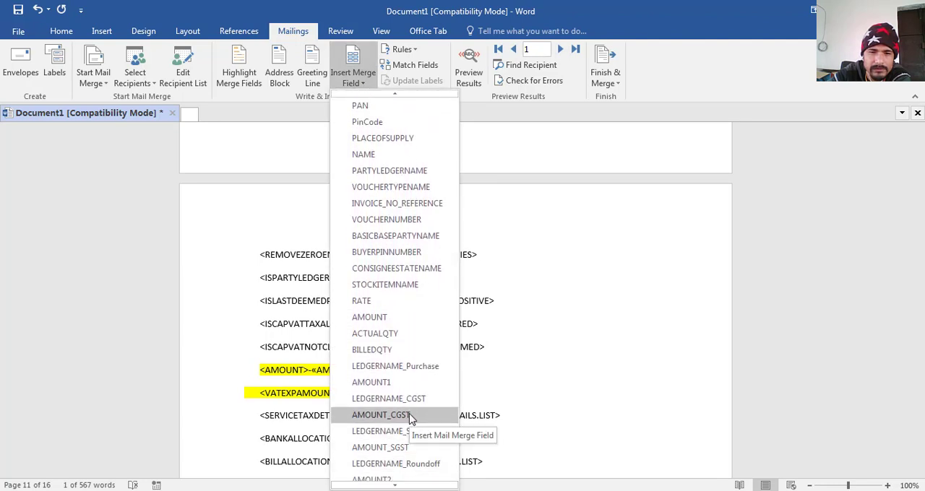
left_click(410, 417)
- Replace the negative value in the INPUT SGST 2.5% ledger's AMOUNT tag with the AMOUNT_SGST merge field
scroll(410, 419, "down", 10)
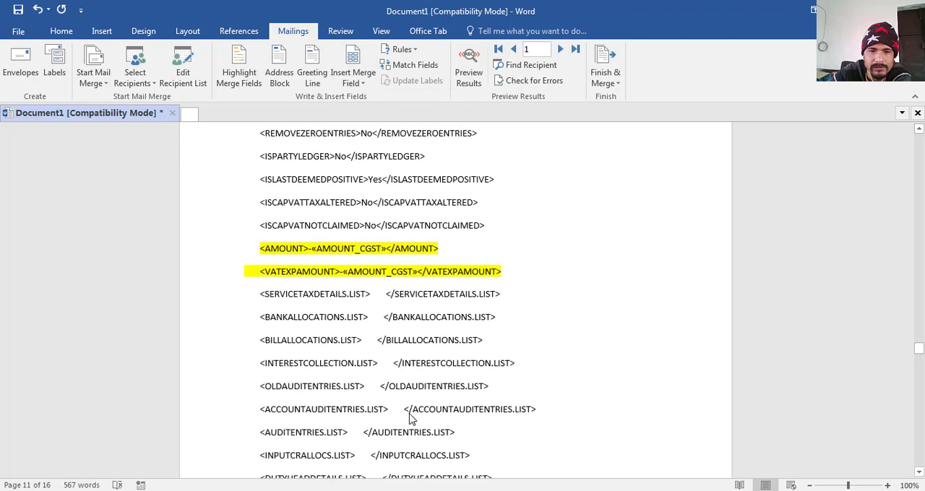
scroll(410, 419, "down", 4)
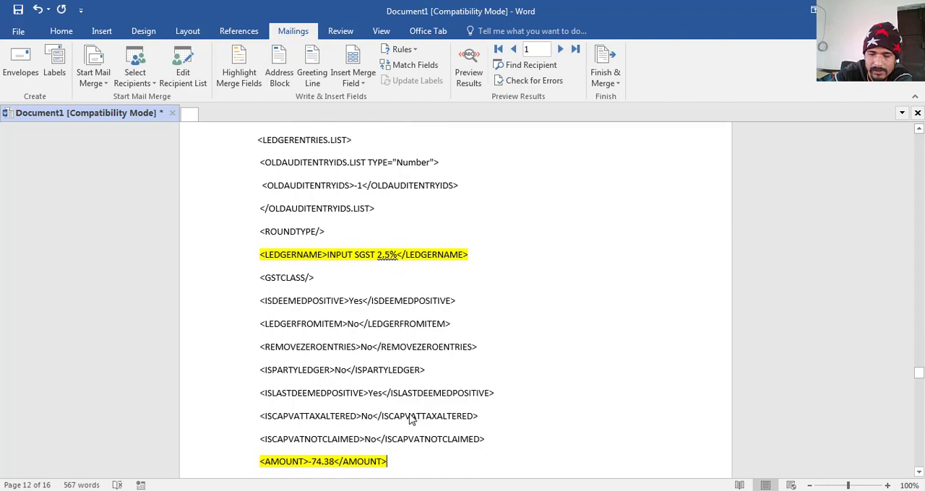
scroll(409, 419, "down", 4)
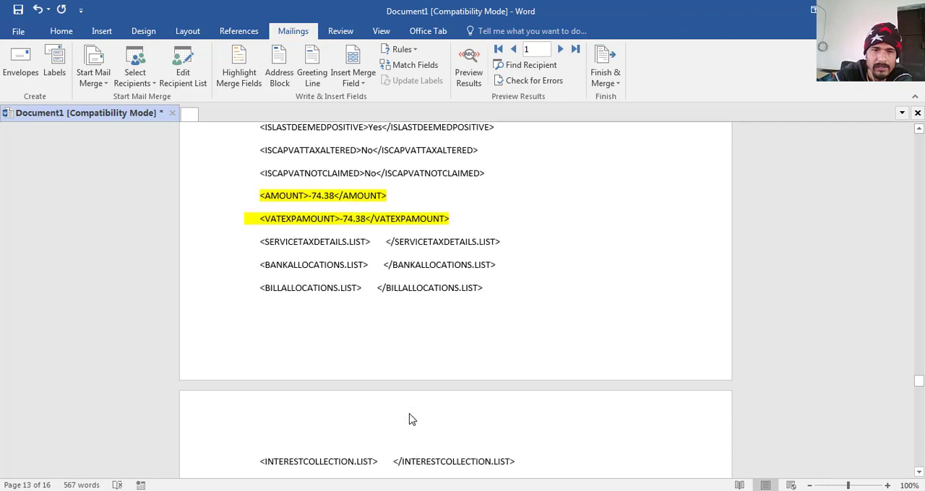
left_click_drag(309, 196, 329, 196)
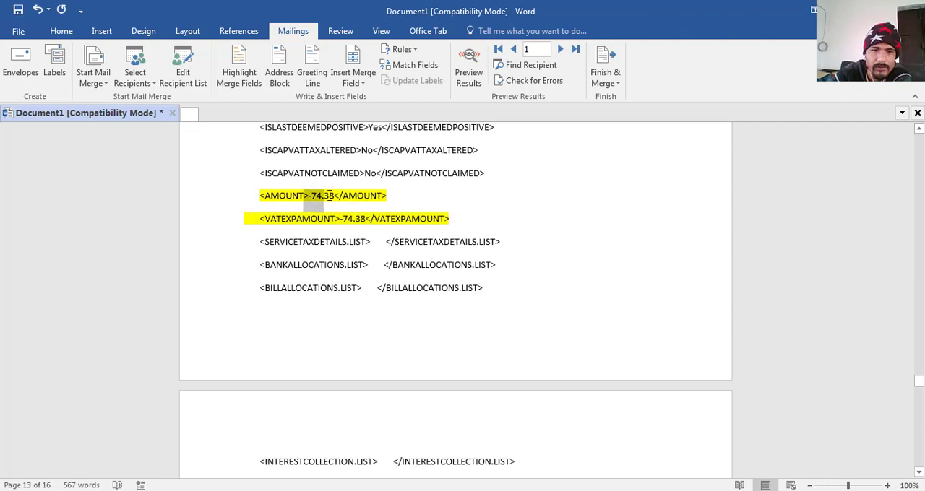
left_click(361, 81)
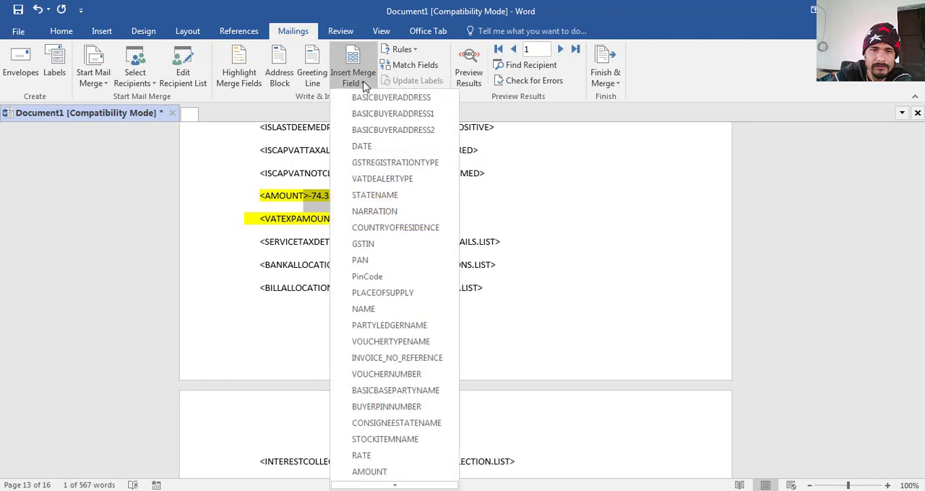
mouse_move(394, 486)
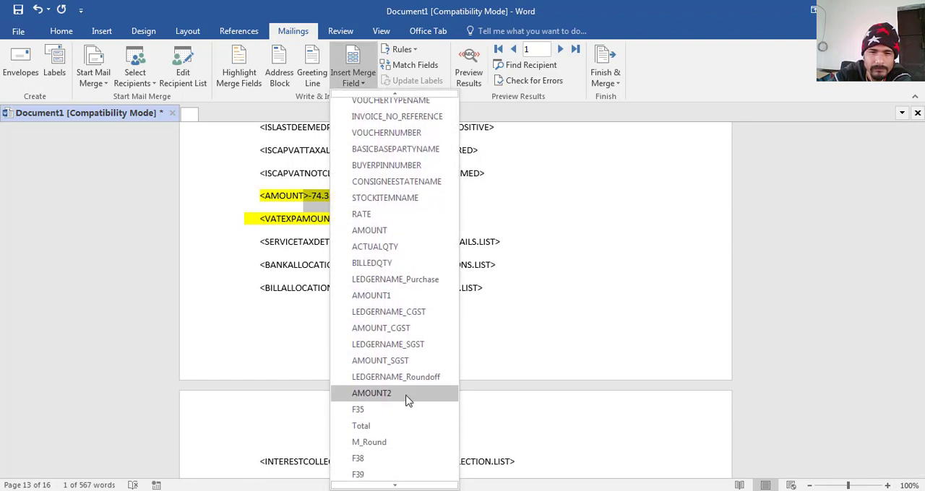
left_click(411, 361)
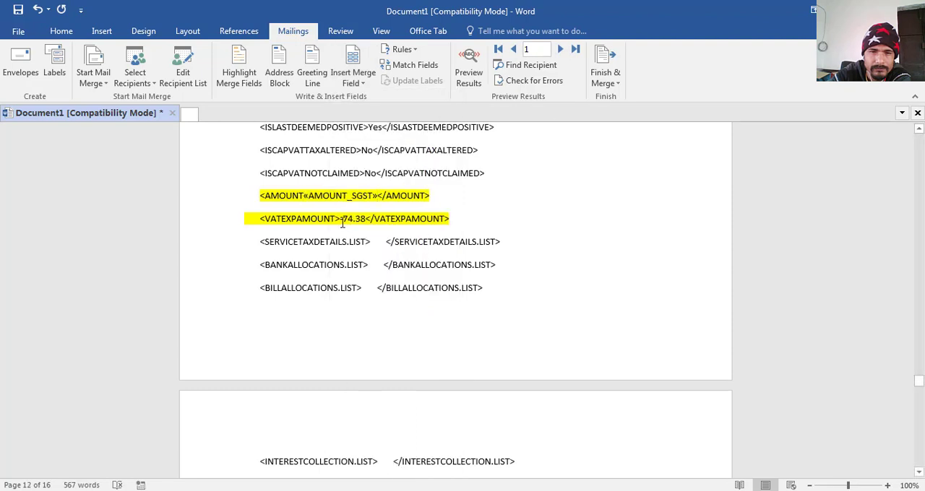
- Replace the negative value in the INPUT SGST 2.5% ledger's VATEXPAMOUNT tag with the AMOUNT_SGST merge field
left_click_drag(338, 218, 366, 218)
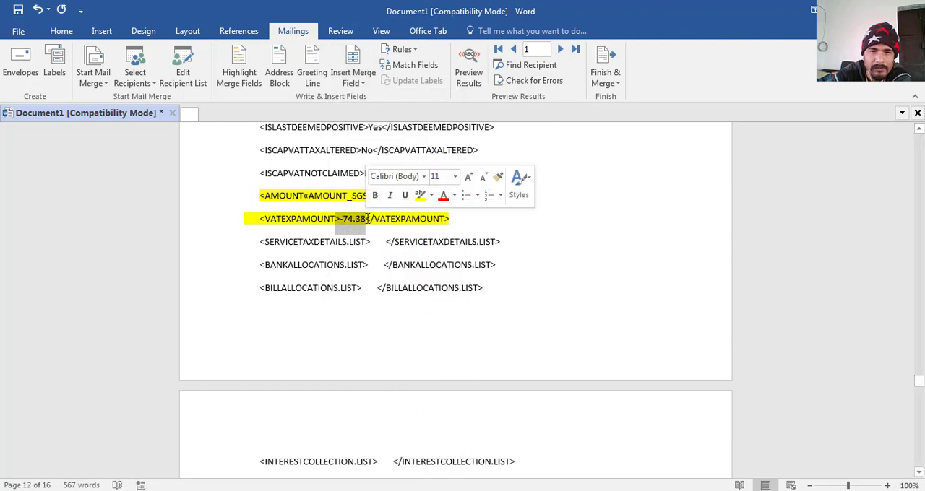
left_click(363, 83)
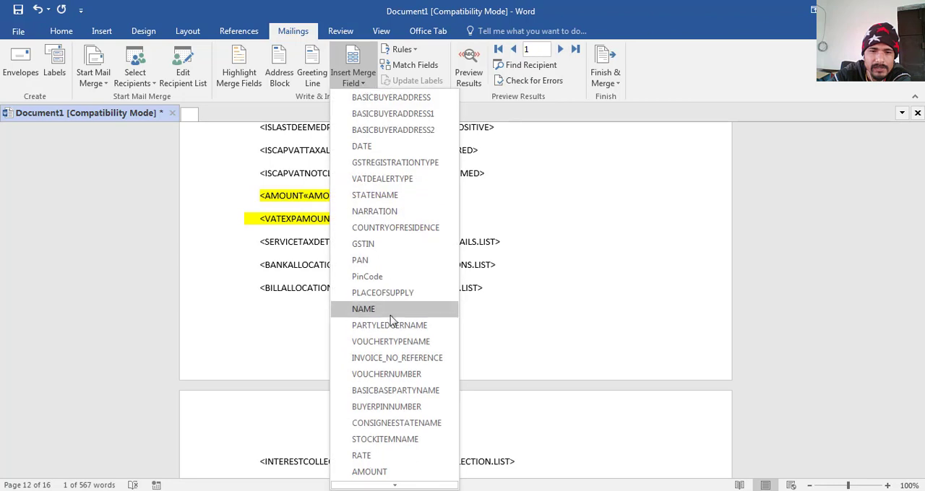
mouse_move(395, 485)
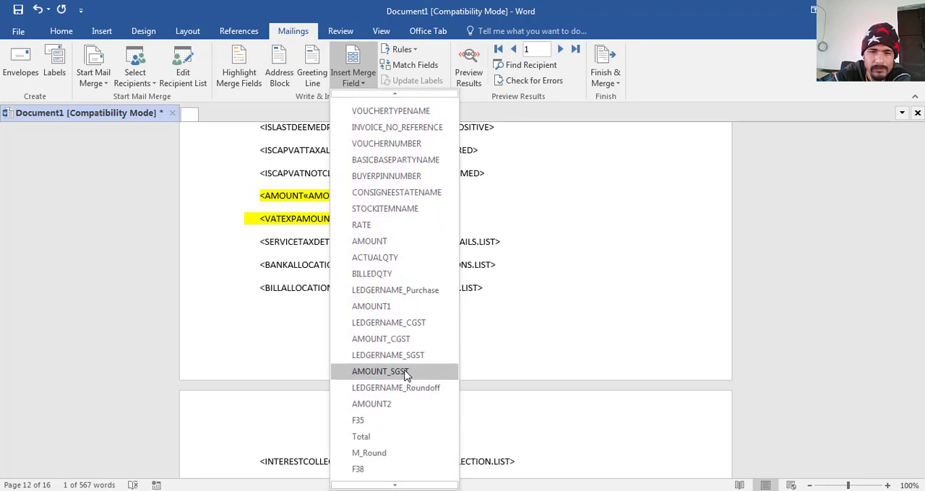
left_click(380, 372)
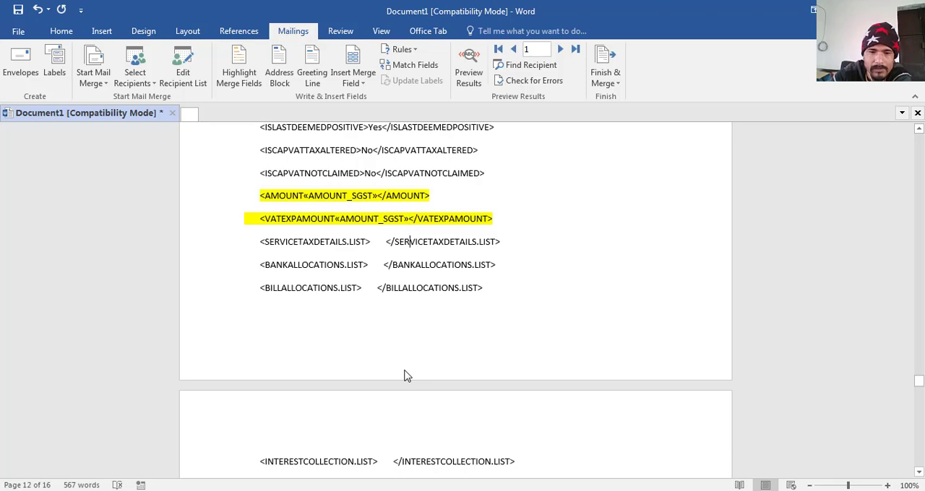
- Replace the number after the minus sign in the AMOUNT tag below ROUNDLIMIT with the M_Round merge field
key("Down")
key("Down")
key("Down")
key("Down")
key("Down")
key("Down")
key("Down")
key("Down")
key("Down")
key("Down")
key("Down")
key("Down")
key("Down")
key("Down")
key("Down")
key("Down")
key("Down")
key("Down")
key("Down")
key("Down")
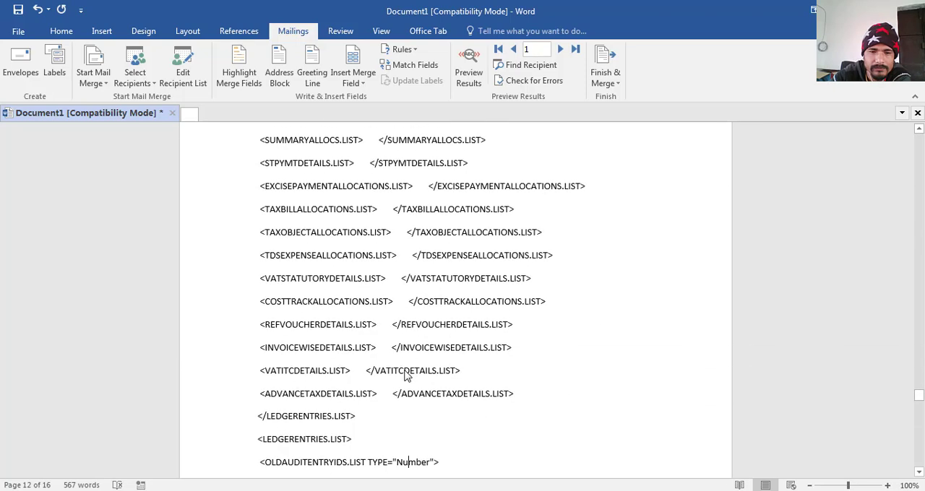
key("Down")
key("Down")
key("Down")
key("Down")
key("Down")
key("Down")
key("Down")
key("Down")
key("Down")
key("Down")
key("Down")
key("Down")
key("Down")
key("Down")
key("Down")
key("Down")
key("Down")
key("Down")
key("Down")
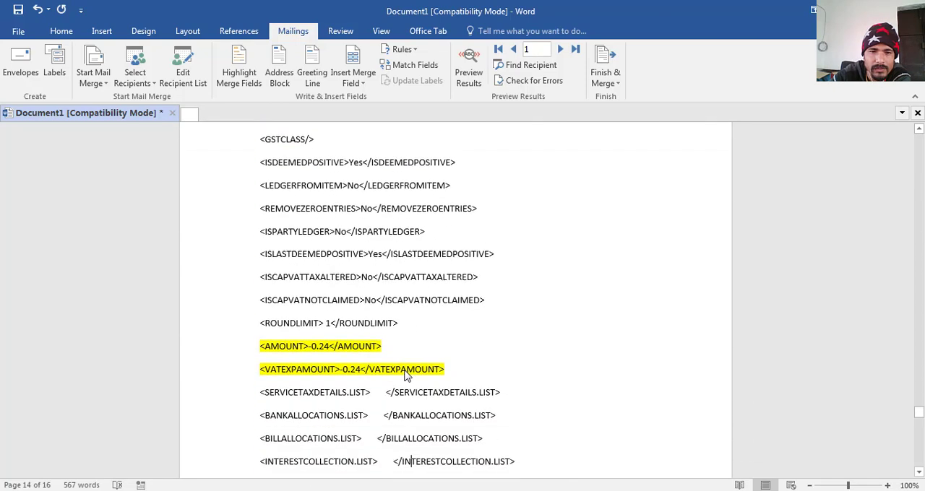
key("Down")
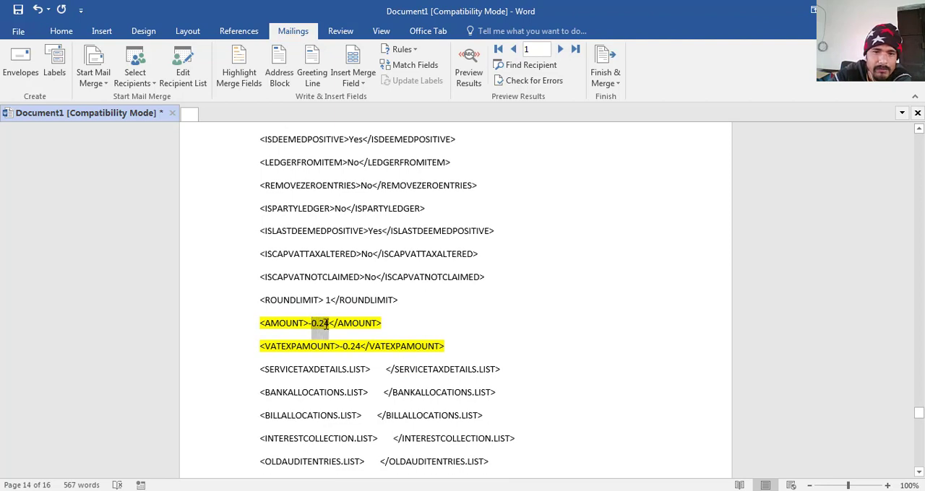
left_click(363, 83)
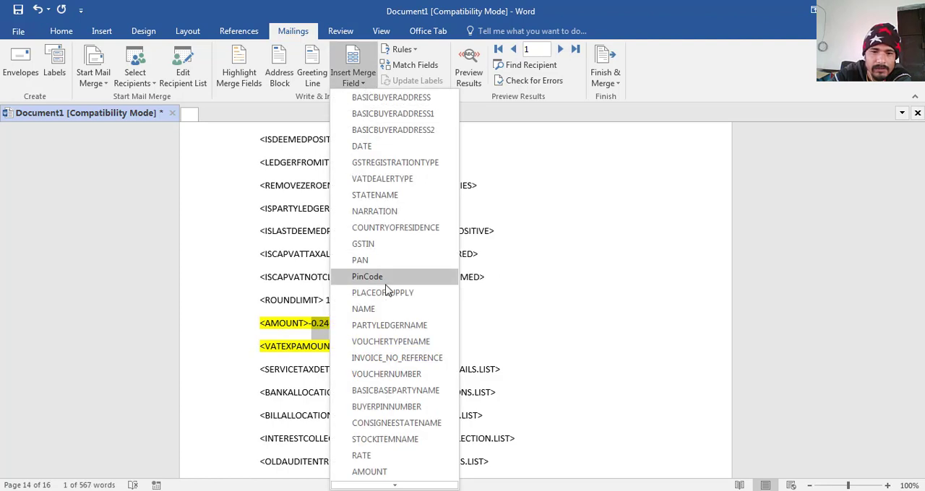
scroll(390, 455, "down", 1)
mouse_move(396, 487)
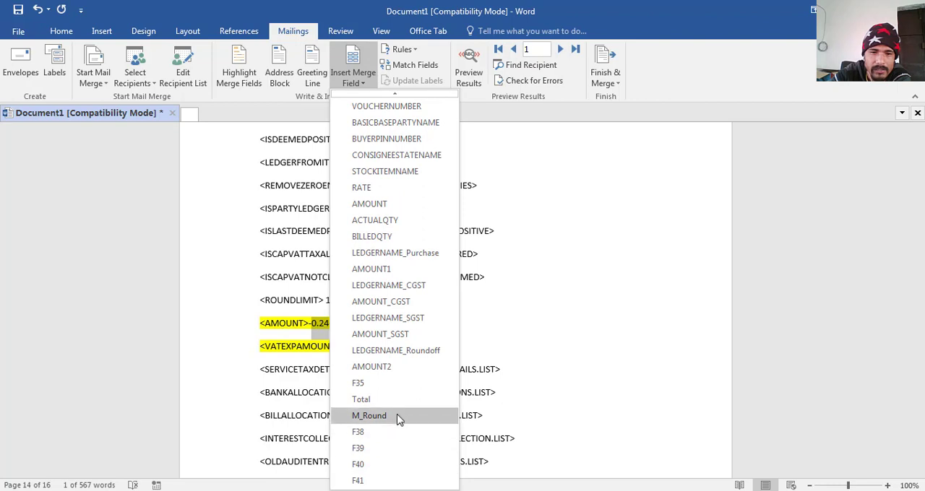
left_click(396, 418)
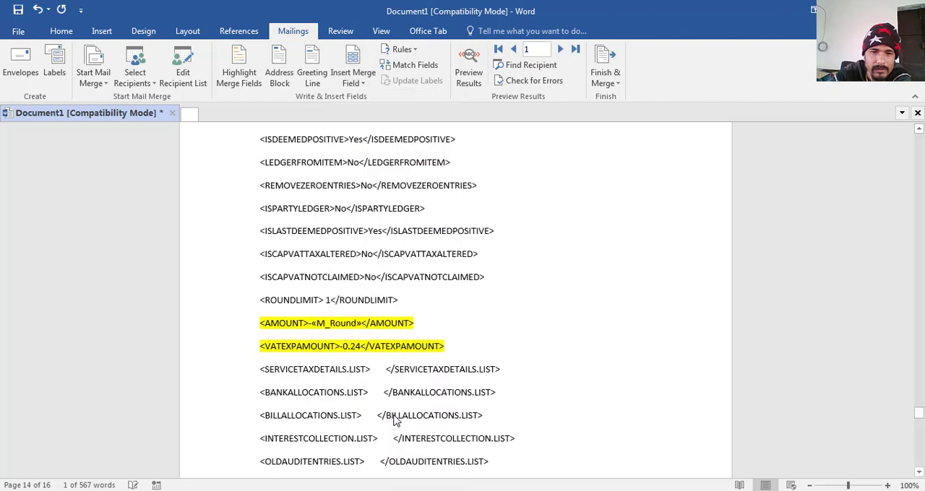
- Replace the number after the minus sign in the VATEXPAMOUNT tag below ROUNDLIMIT with the M_Round merge field
double_click(356, 347)
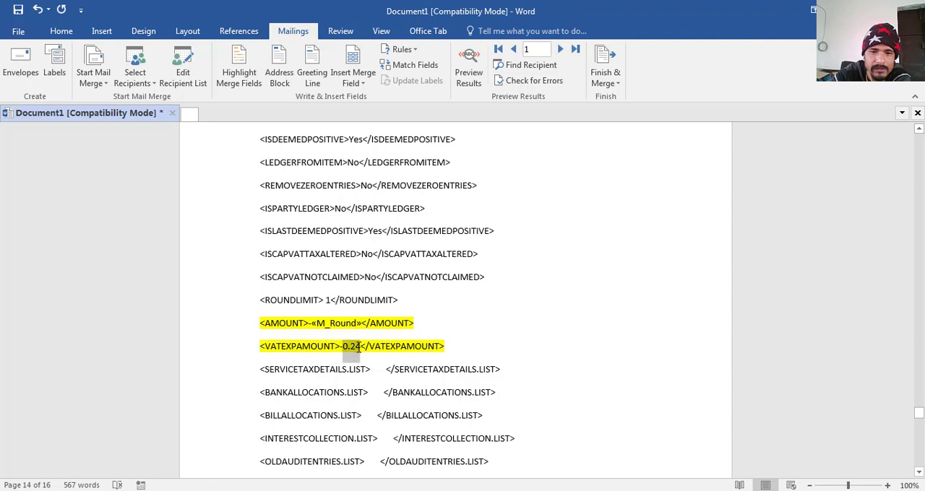
left_click(363, 81)
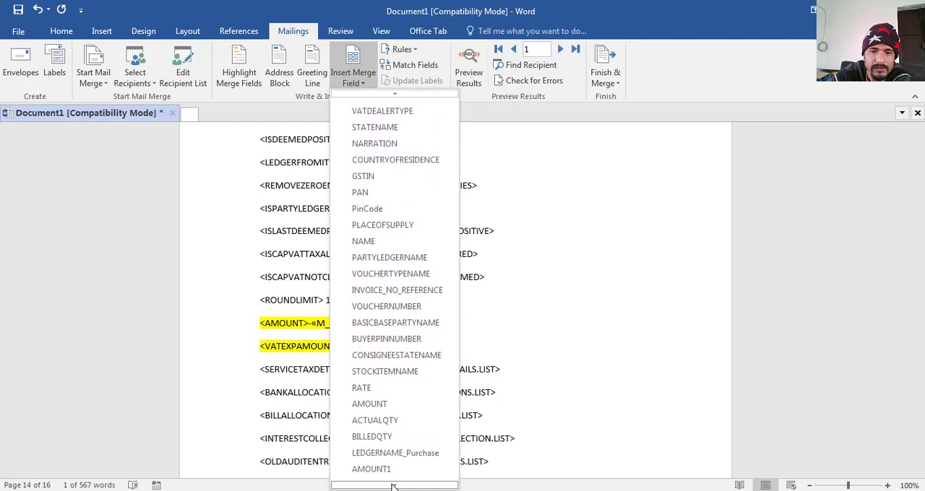
mouse_move(393, 486)
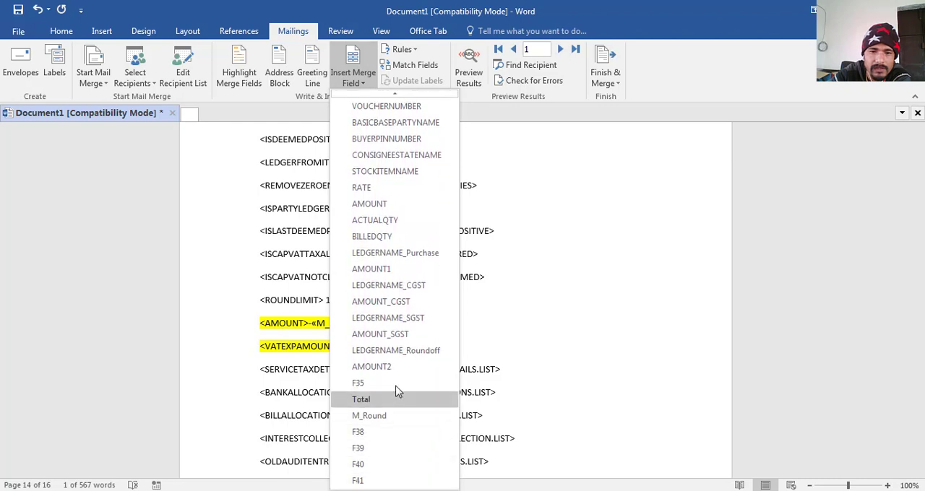
left_click(388, 412)
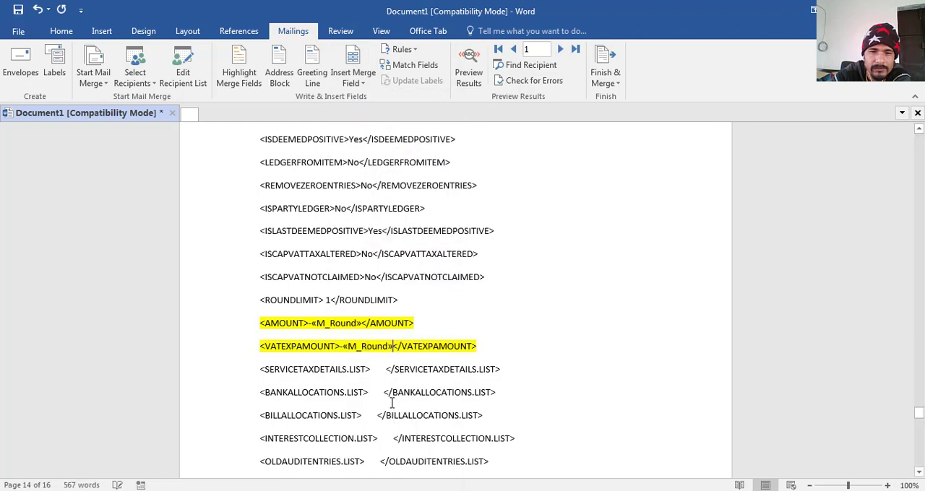
- Finish the mail merge by merging the Excel records into a new document of individual letters
scroll(394, 400, "down", 15)
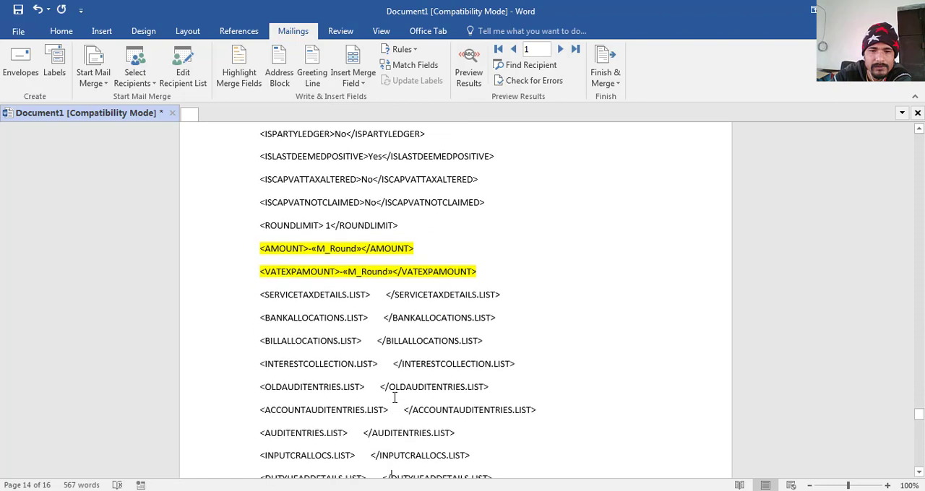
scroll(395, 398, "down", 6)
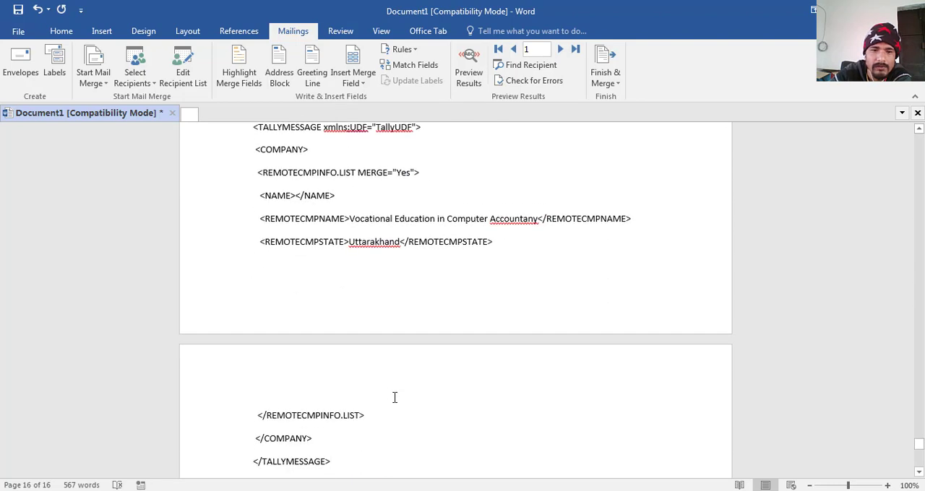
left_click(619, 83)
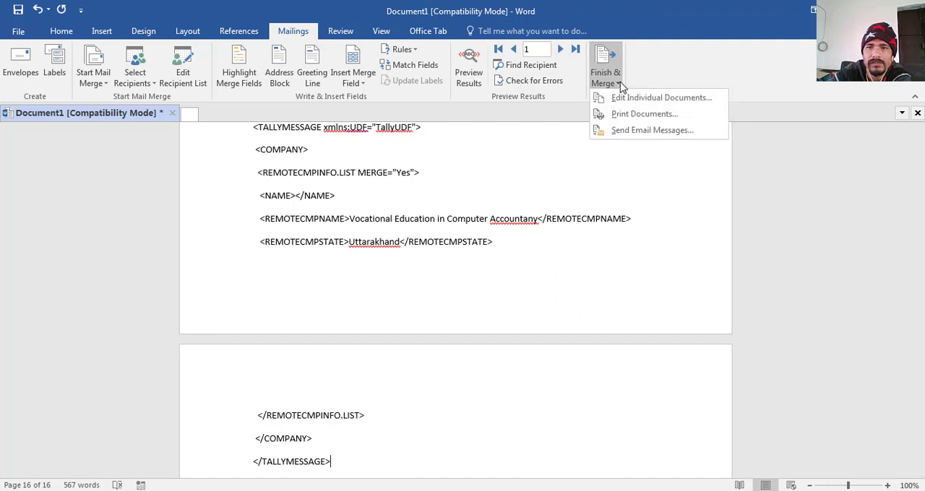
left_click(624, 101)
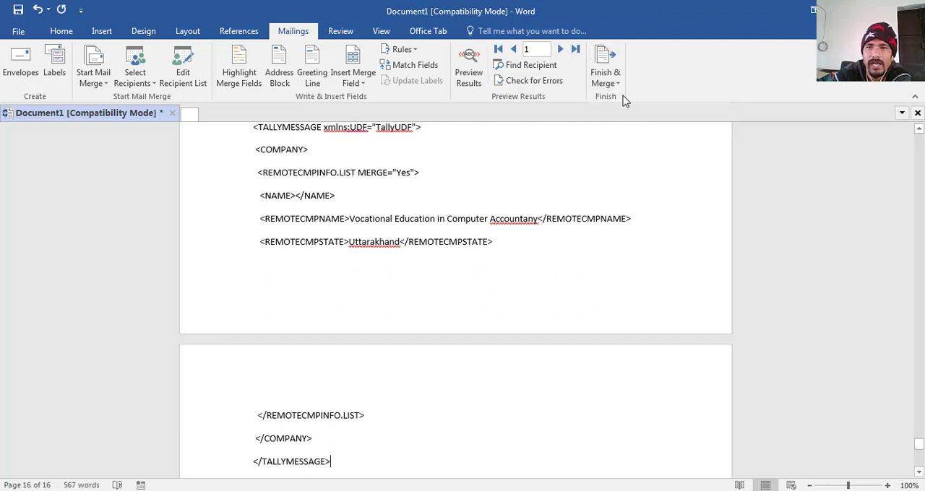
left_click(456, 278)
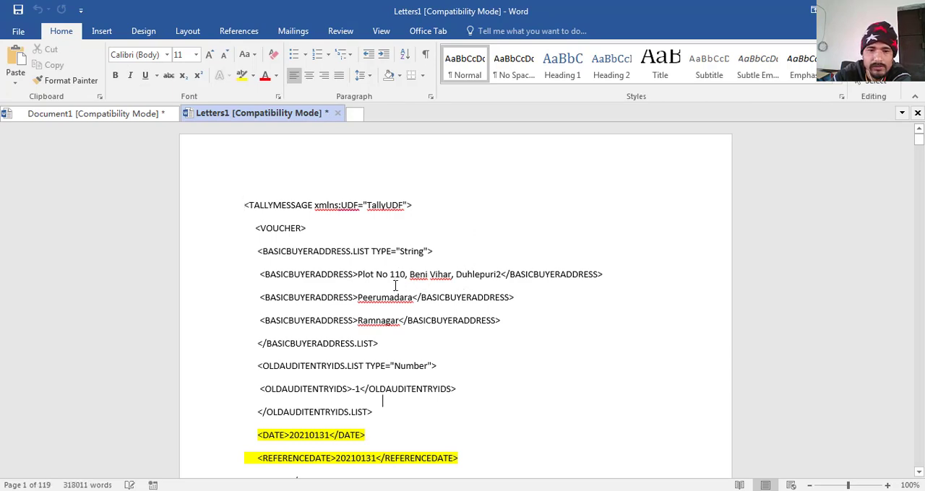
- Look through the merged letters document to check the voucher tags filled with Excel data
scroll(395, 285, "down", 10)
scroll(395, 285, "down", 12)
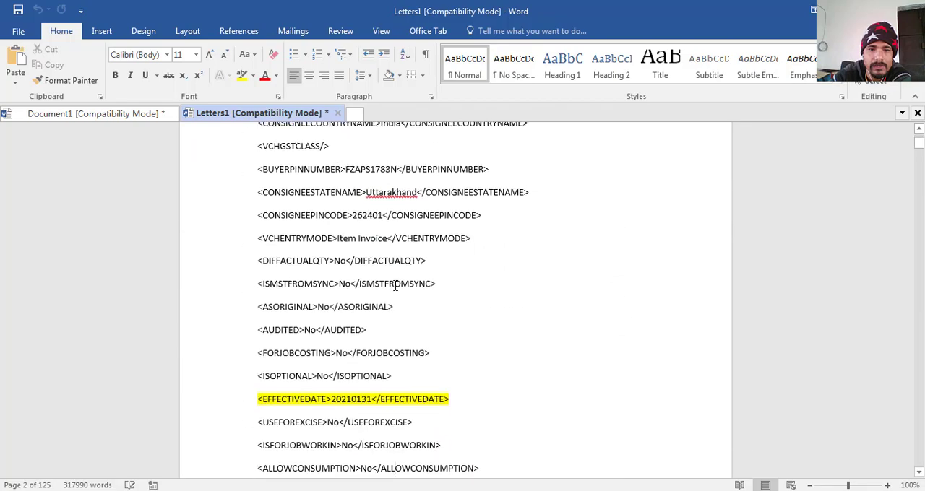
scroll(395, 285, "down", 8)
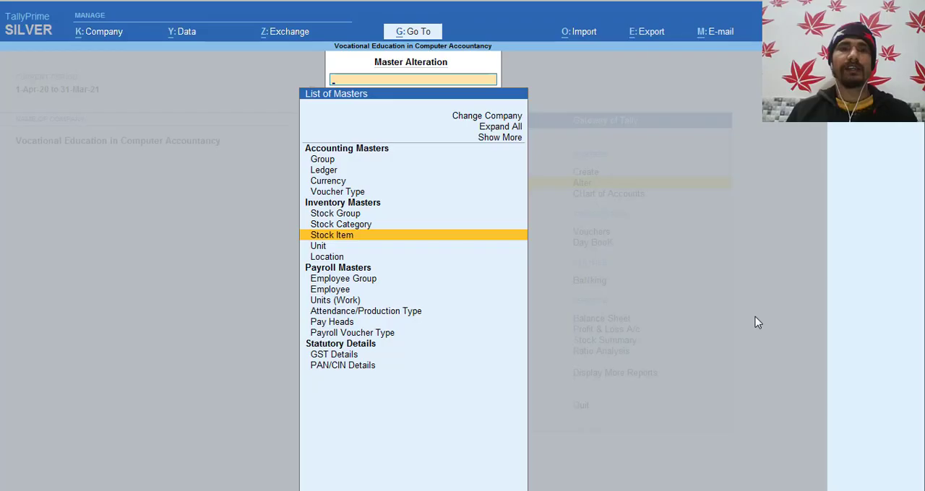
key("Escape")
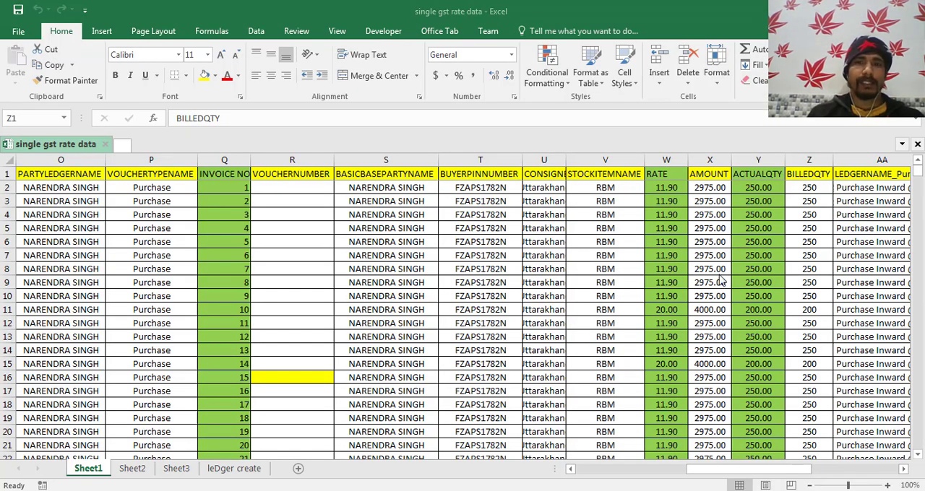
- Switch to the single gst rate data workbook and check the party ledger name in Sheet1 and on the leDger create sheet
left_click(67, 183)
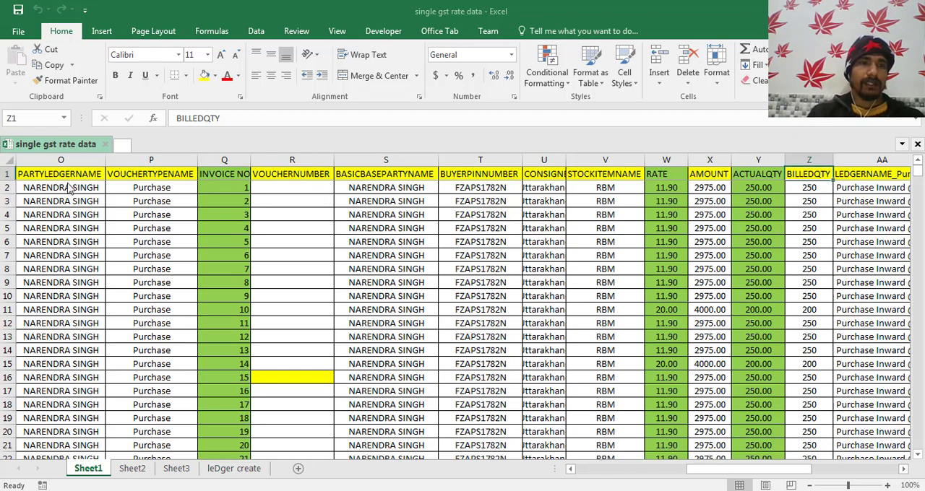
left_click(66, 187)
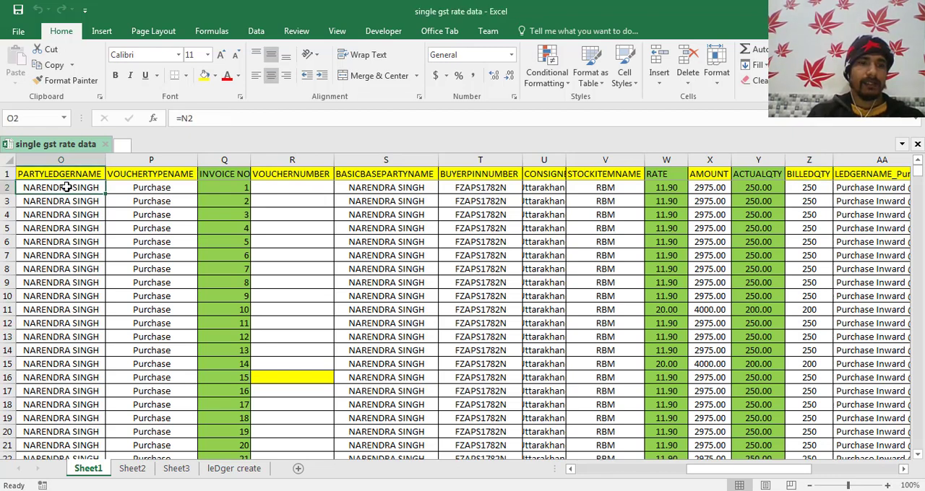
left_click(239, 468)
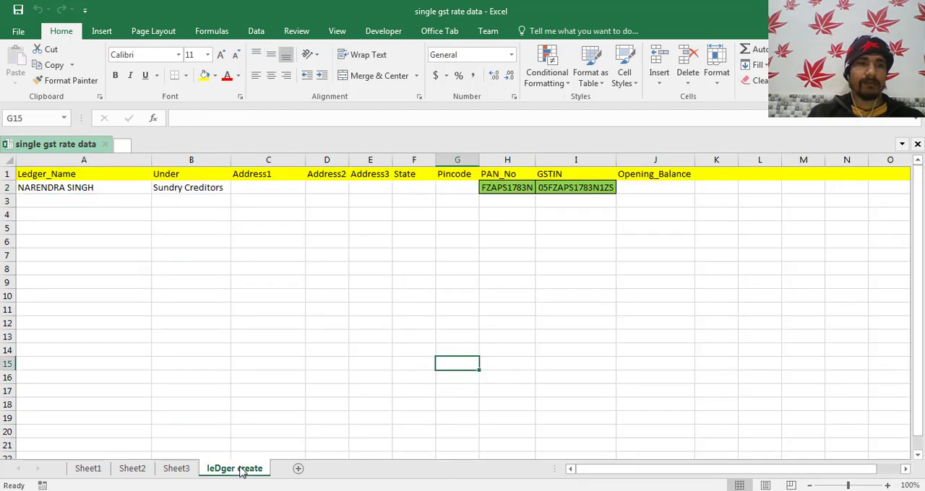
left_click(56, 190)
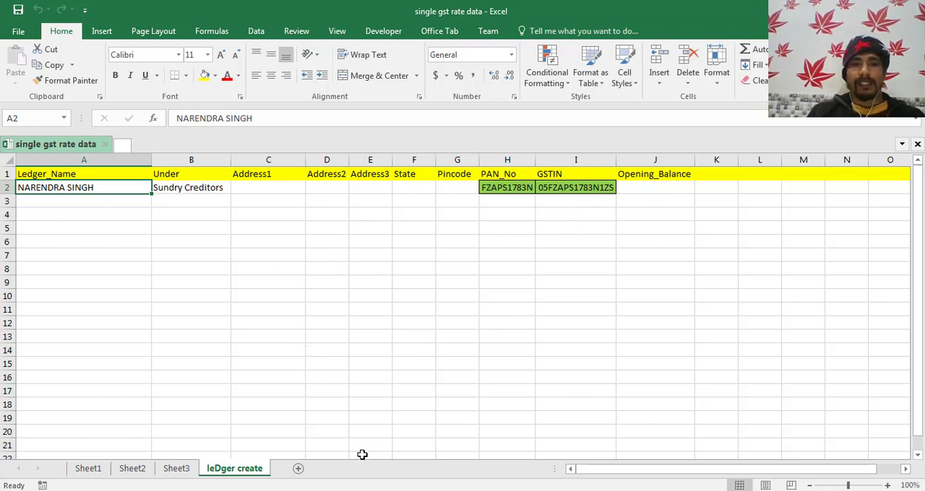
- Switch to TallyPrime and check the list of existing ledgers under master alteration
key("alt+Tab")
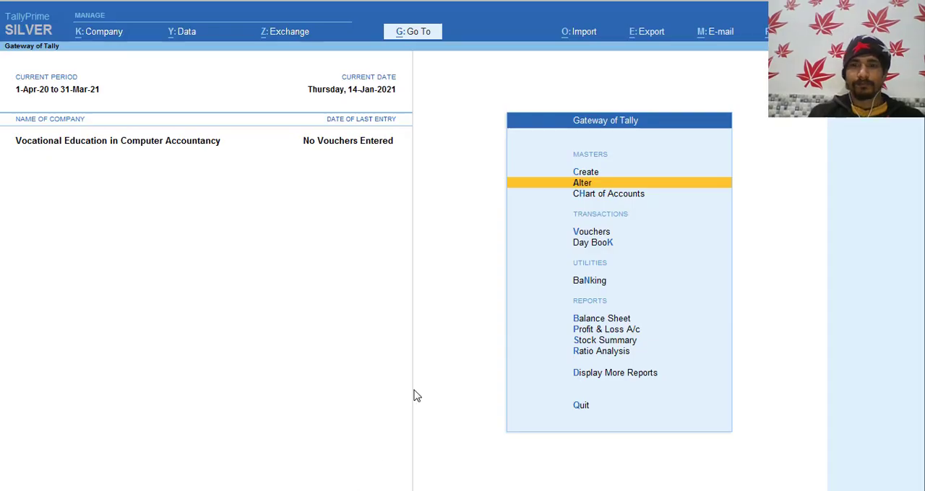
key("Return")
key("Down")
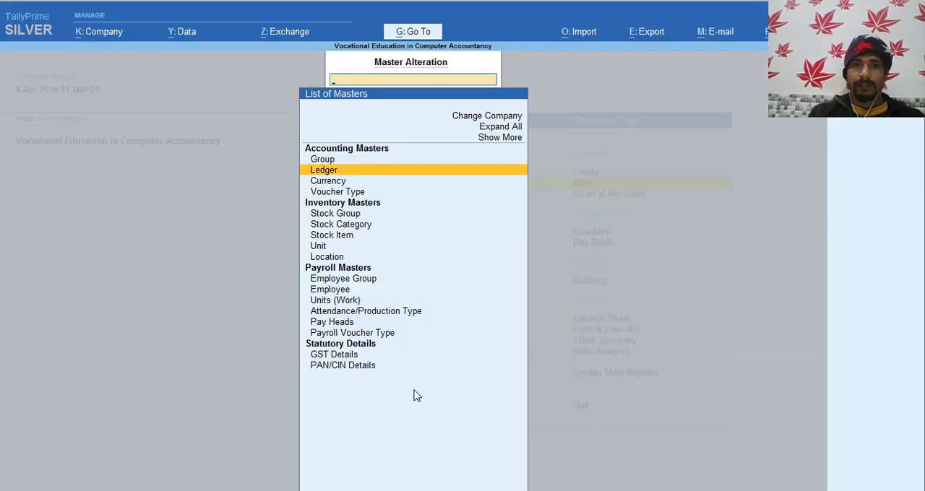
key("Return")
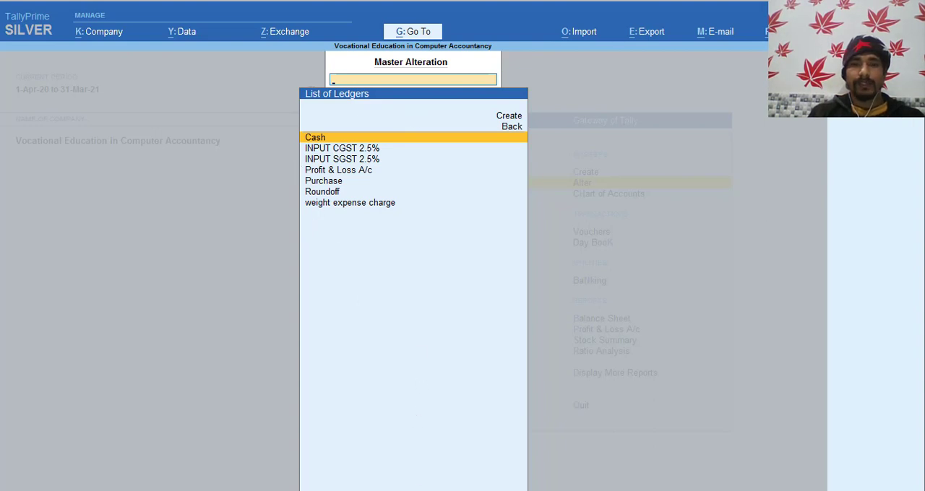
- Switch to the ledger create document in Word and look through its ledger XML tags and merge fields
left_click(433, 475)
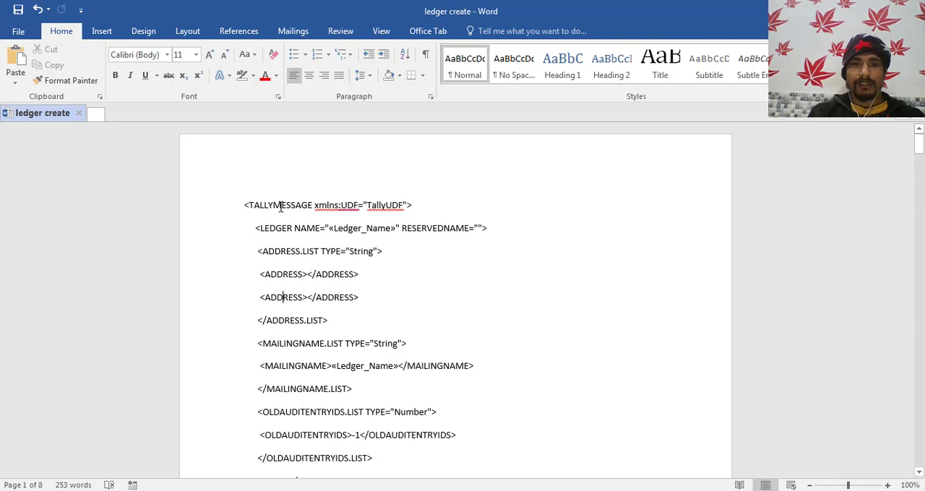
scroll(281, 207, "down", 8)
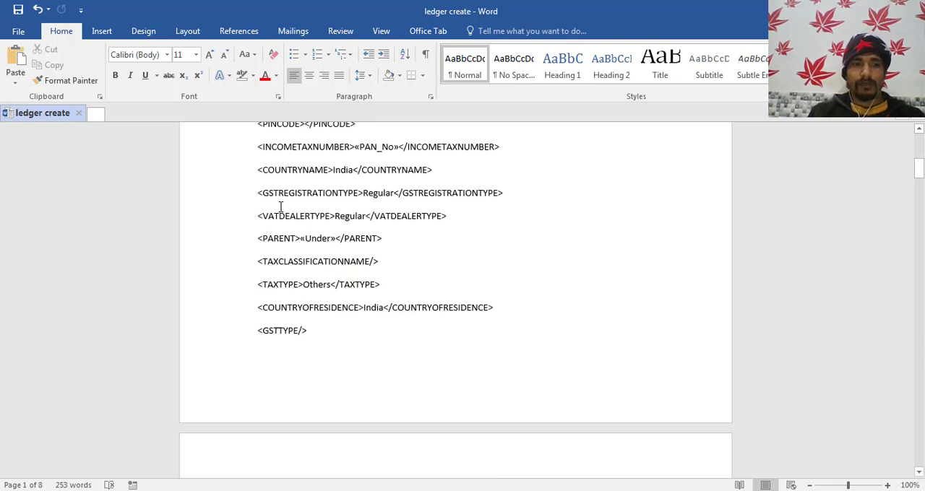
scroll(280, 208, "down", 10)
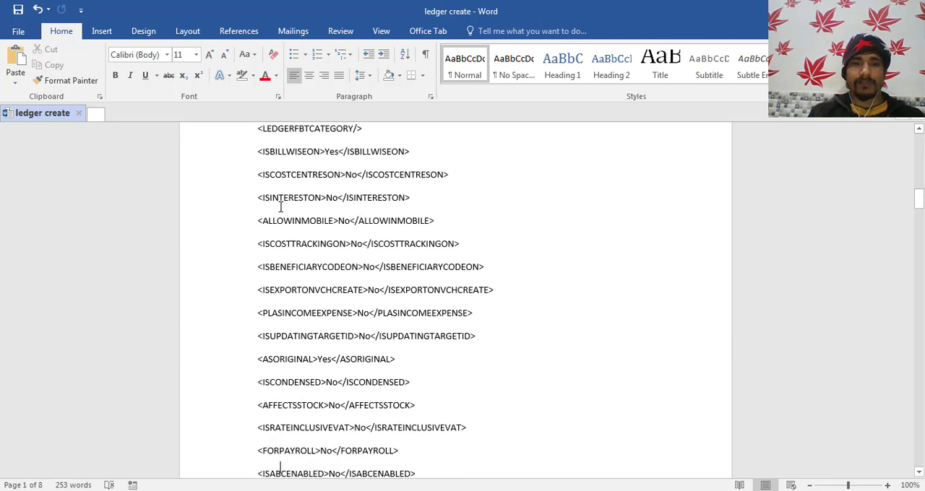
scroll(281, 208, "down", 10)
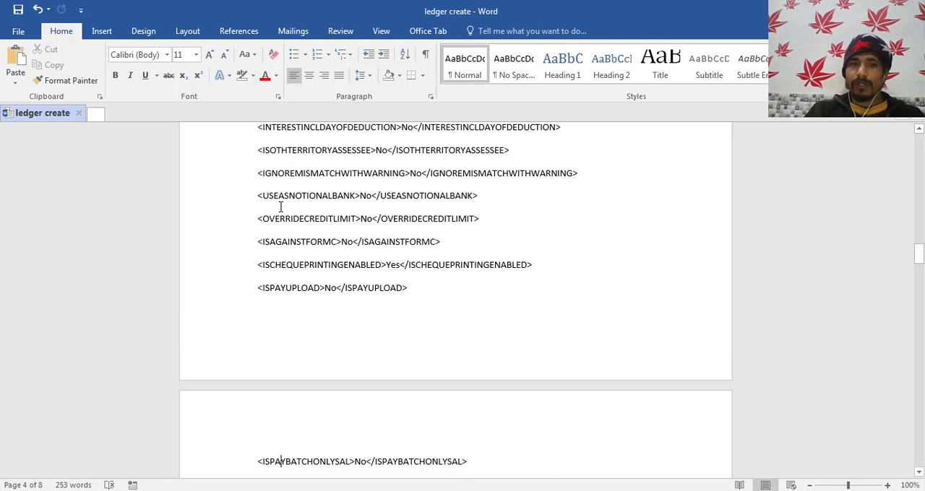
key("ctrl+Home")
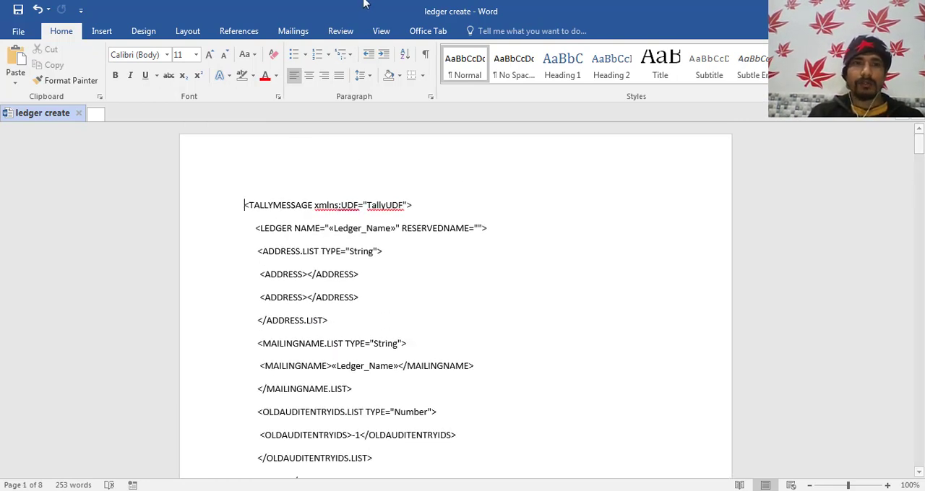
- Connect the ledger template to the leDger create$ table of the single gst rate data workbook in the Desktop's stone folder as recipient list
left_click(293, 31)
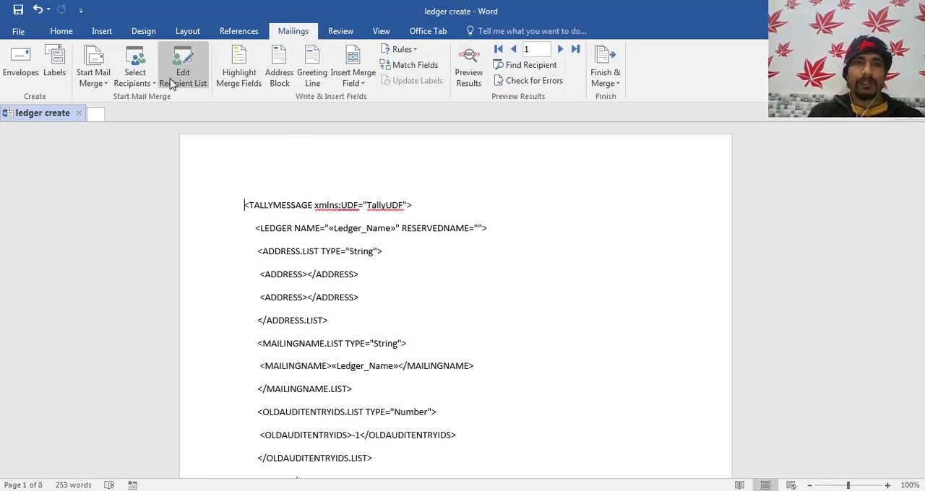
left_click(144, 85)
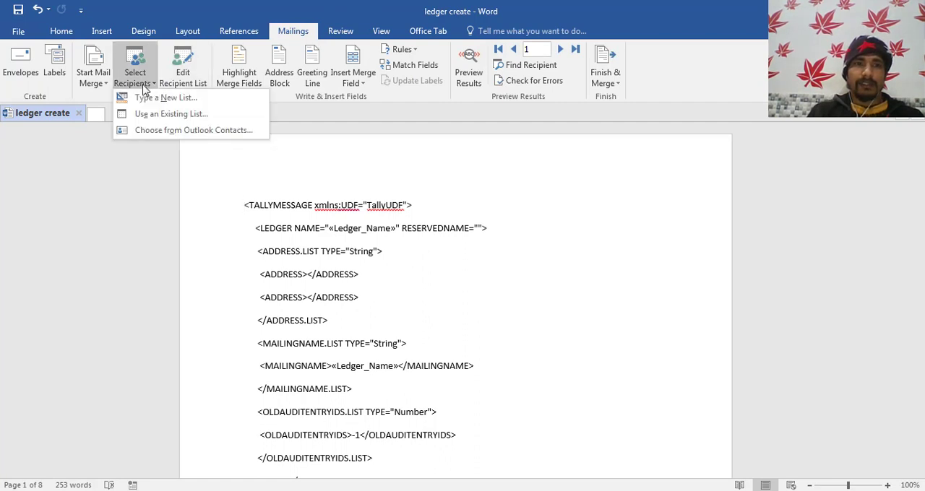
left_click(147, 116)
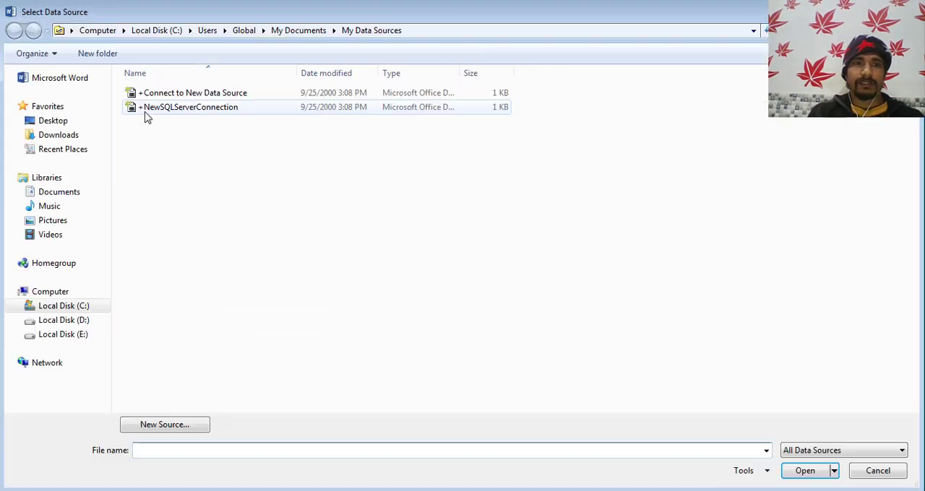
left_click(61, 123)
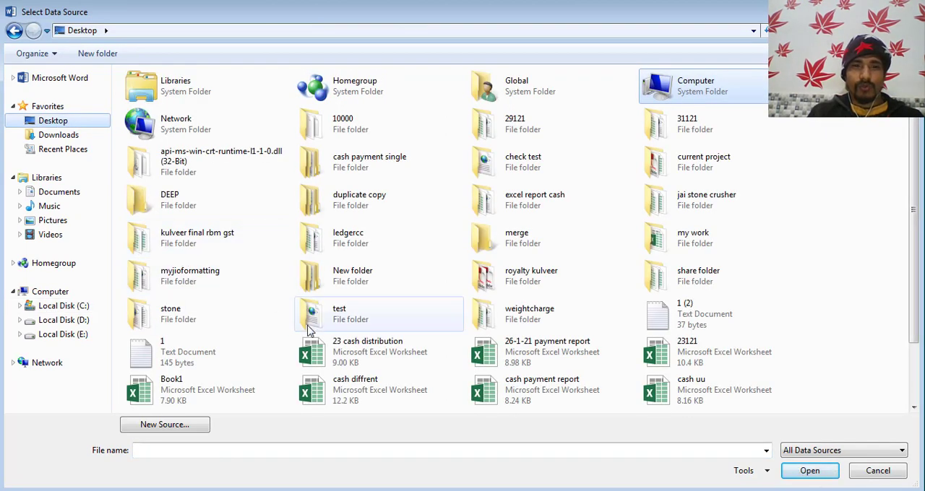
double_click(177, 315)
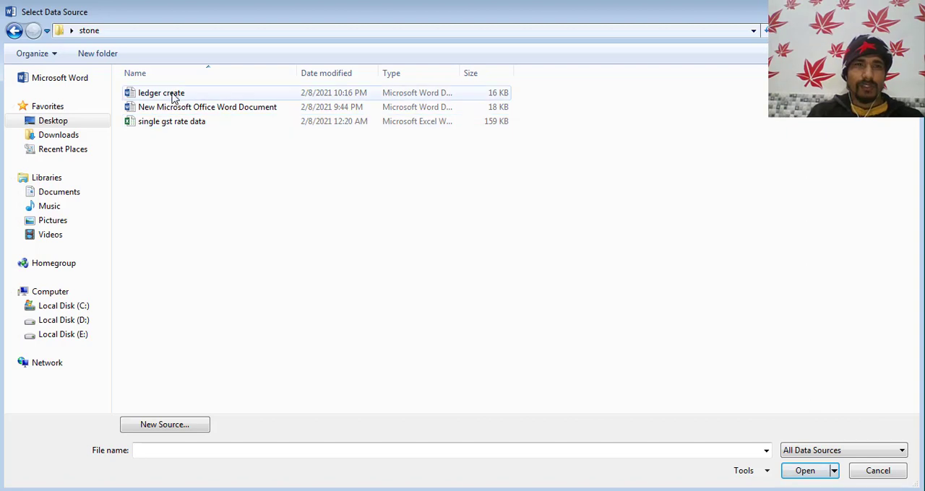
left_click(170, 124)
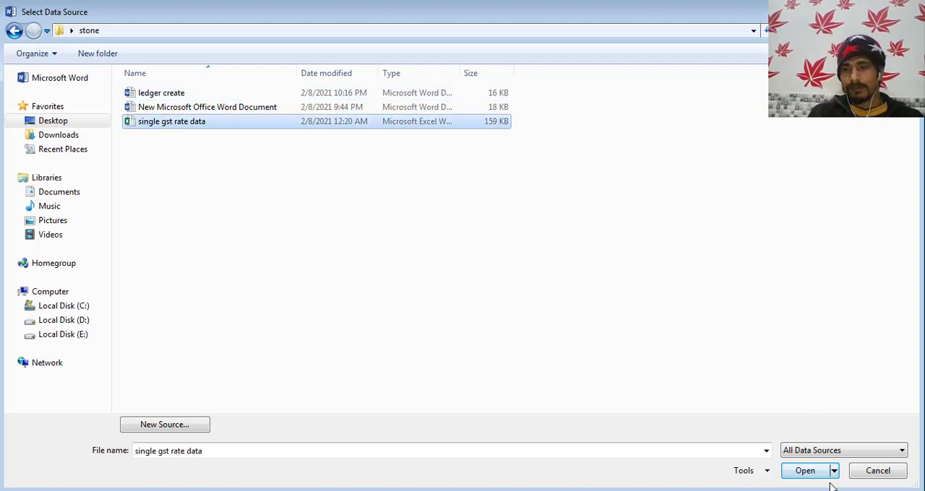
left_click(810, 471)
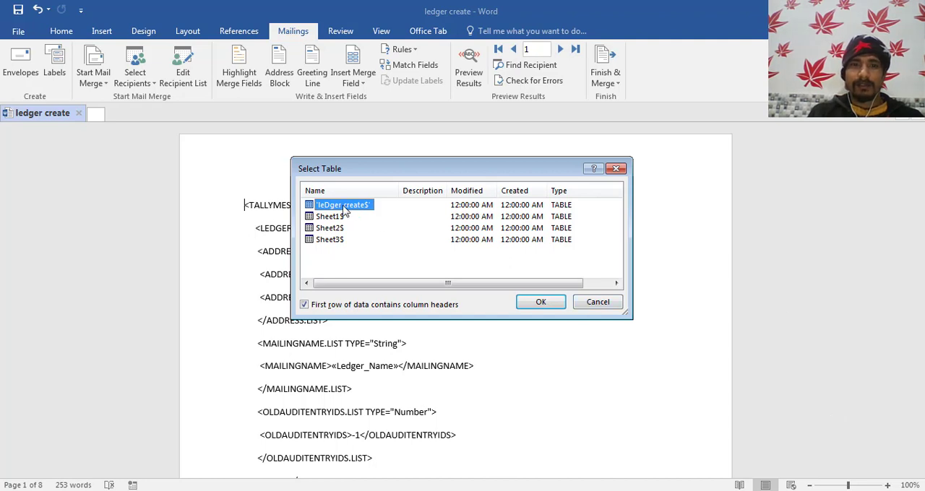
left_click(553, 304)
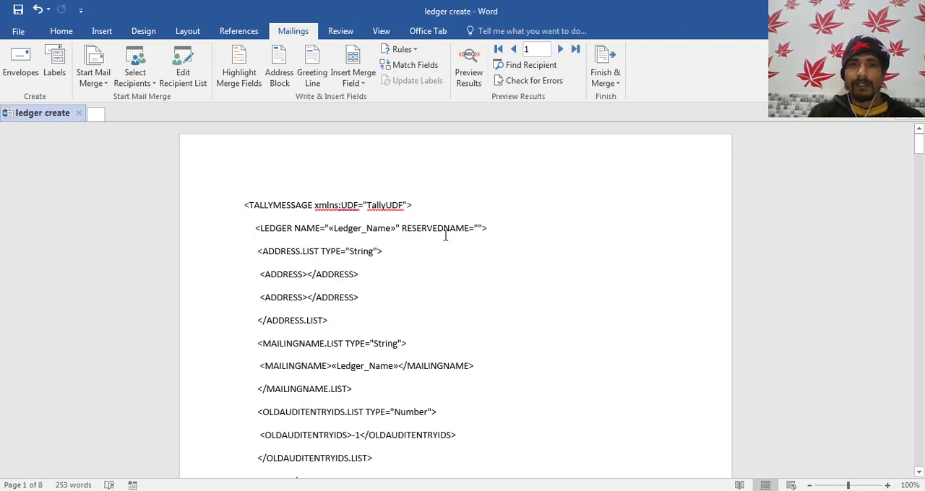
- Finish the ledger mail merge by merging all records into a new document of individual letters
left_click(613, 84)
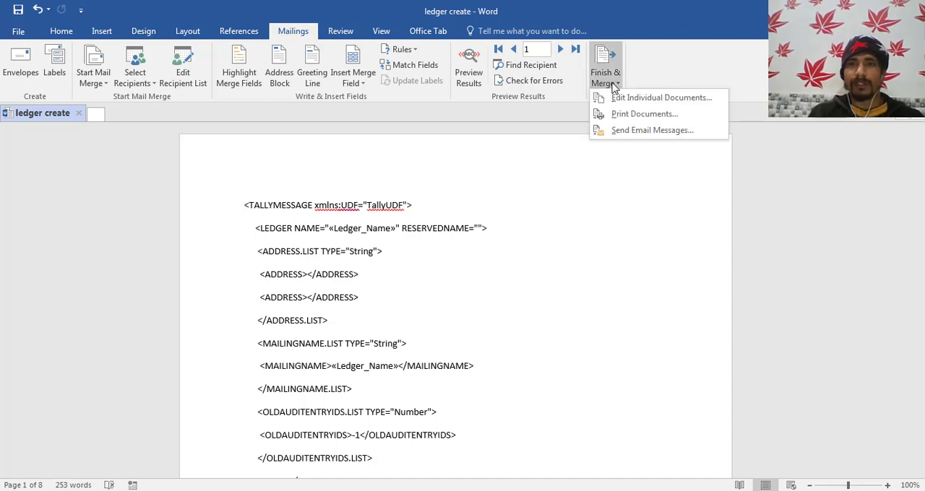
left_click(619, 102)
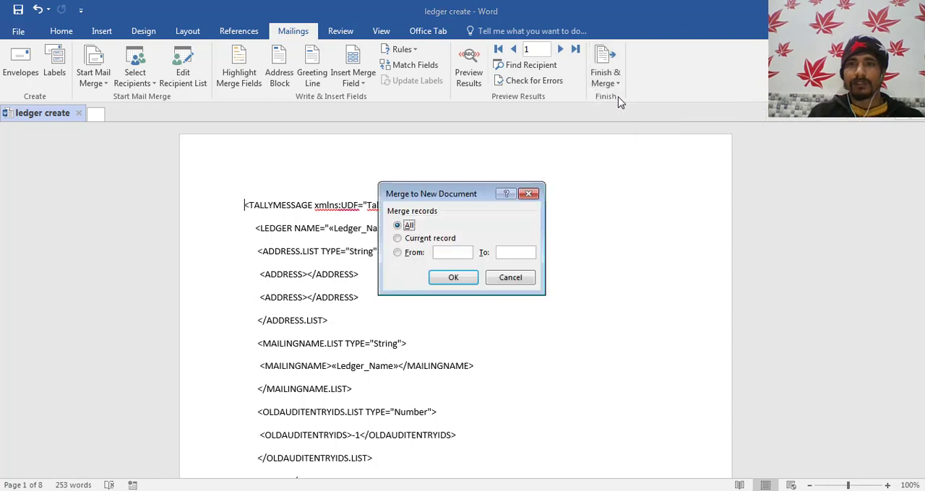
left_click(463, 278)
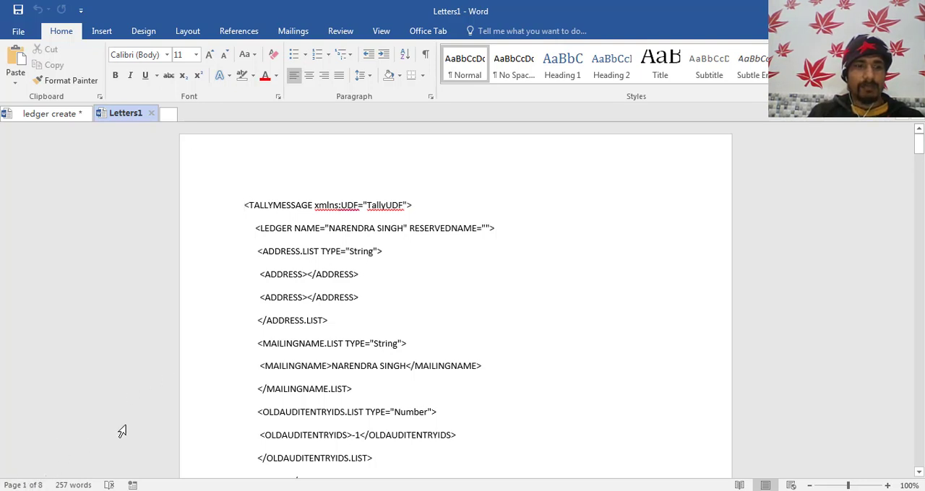
- Select the entire XML text of the merged ledger document
left_click(321, 293)
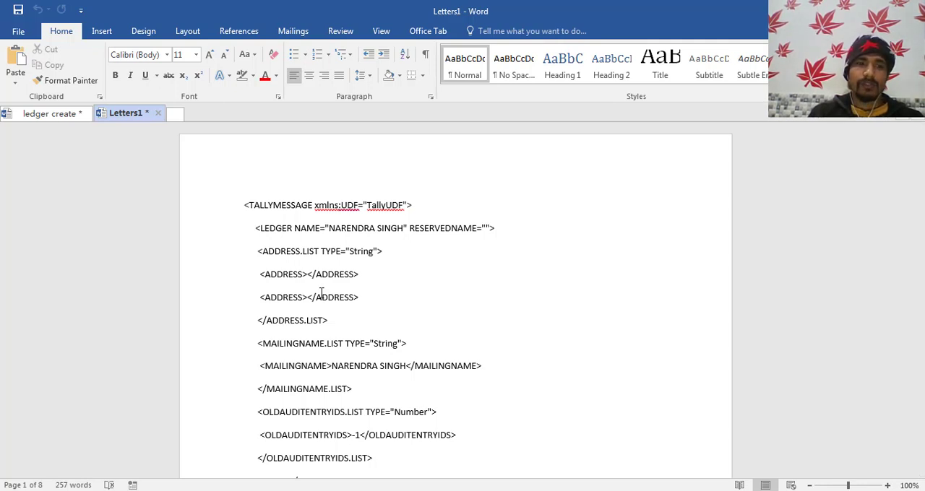
key("ctrl+a")
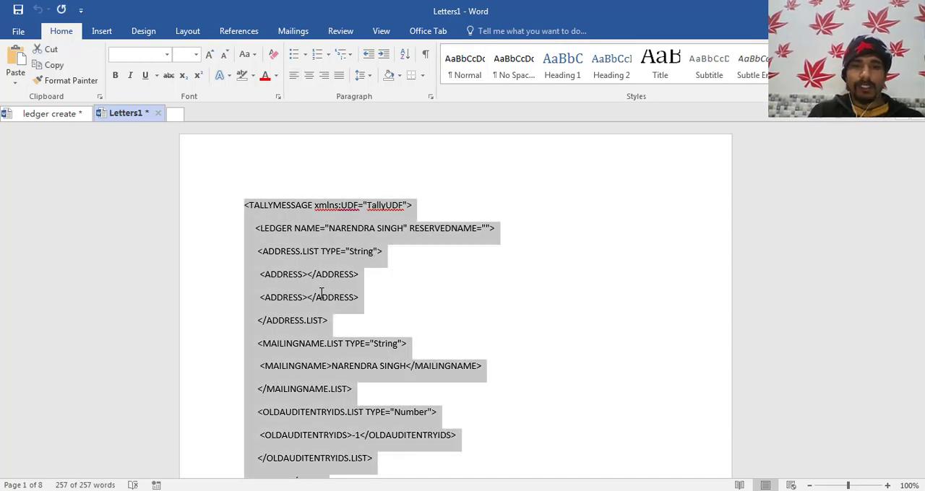
mouse_move(59, 490)
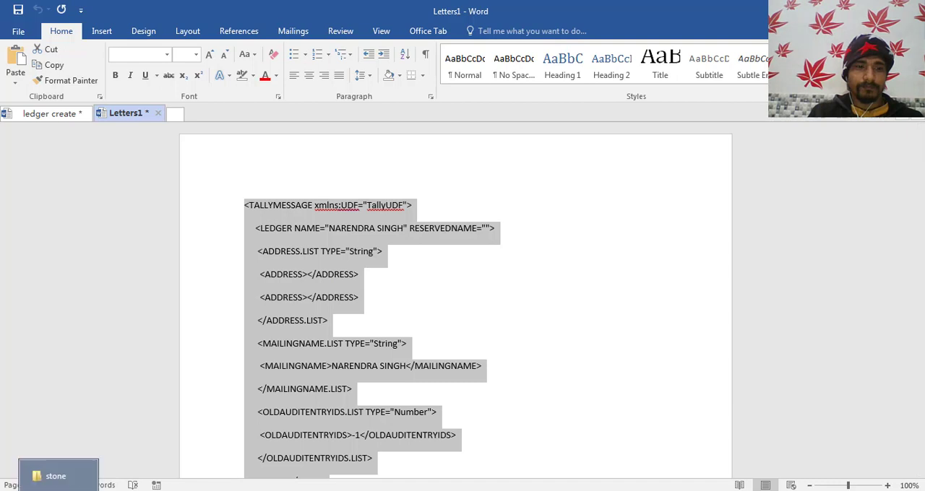
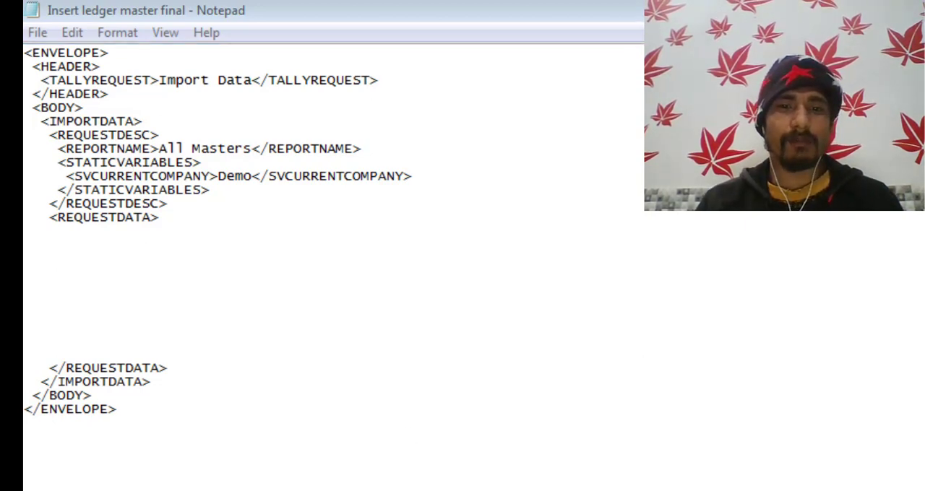
- Paste the merged ledger XML between the REQUESTDATA tags of the Insert ledger master final file in Notepad
key("alt+Tab")
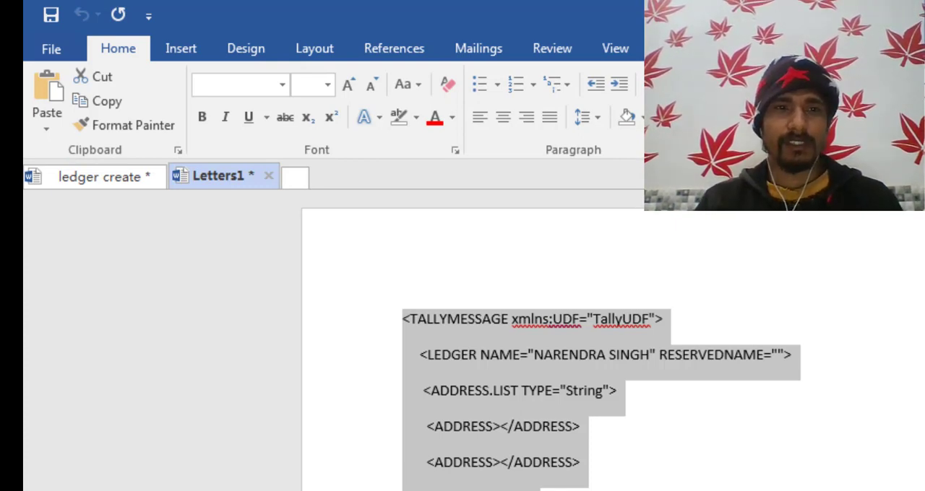
key("alt+Tab")
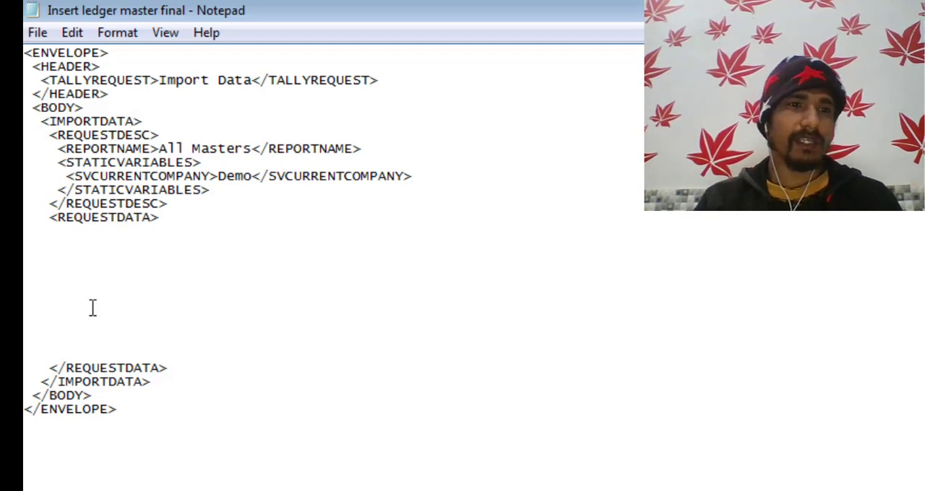
left_click(98, 271)
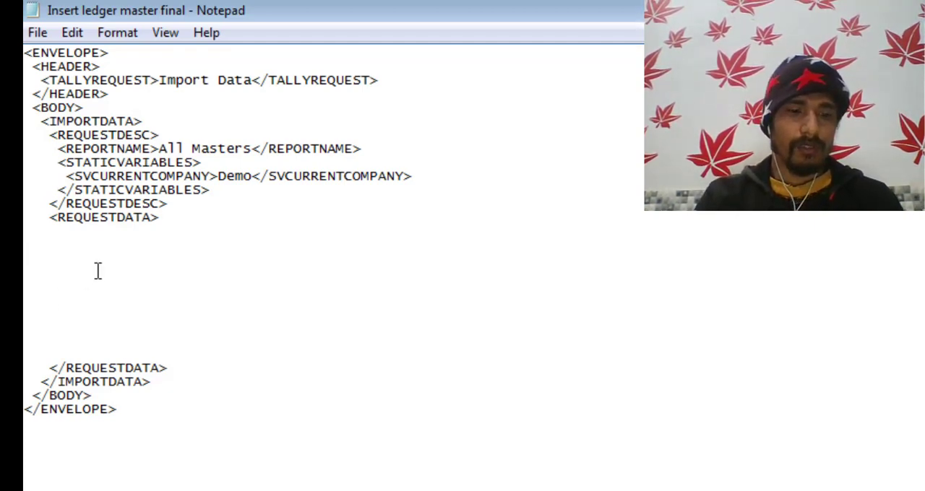
key("ctrl+v")
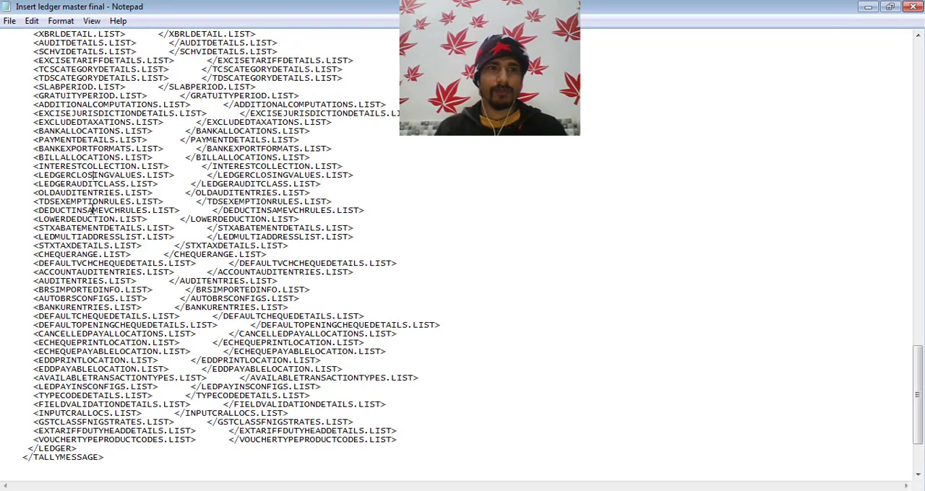
- Look through the pasted ledger XML from the start of the file, checking the envelope header and the party ledger's tags
scroll(93, 210, "up", 3)
key("ctrl+Home")
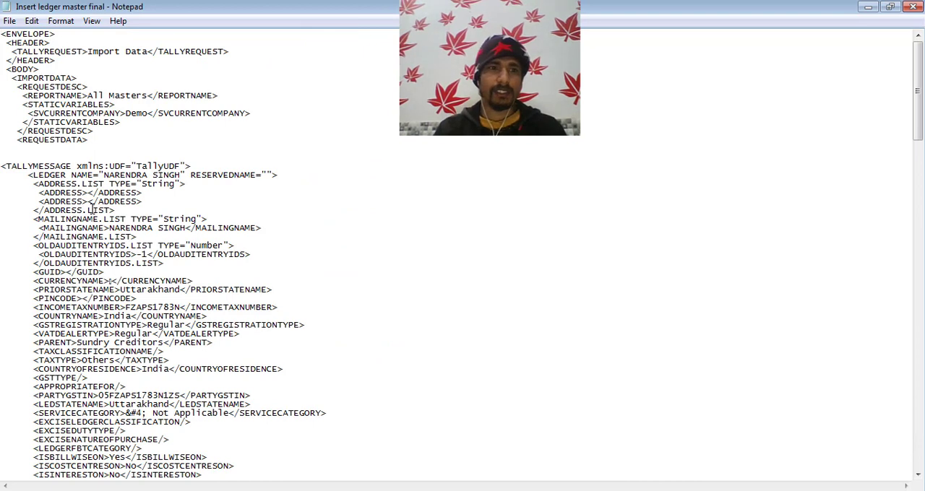
key("Down")
key("Down")
key("Down")
key("Down")
key("Down")
key("Down")
key("Down")
key("Down")
key("Down")
key("Down")
key("Down")
key("Down")
key("Down")
key("Down")
key("Down")
key("Down")
key("Down")
key("Down")
key("Down")
key("Down")
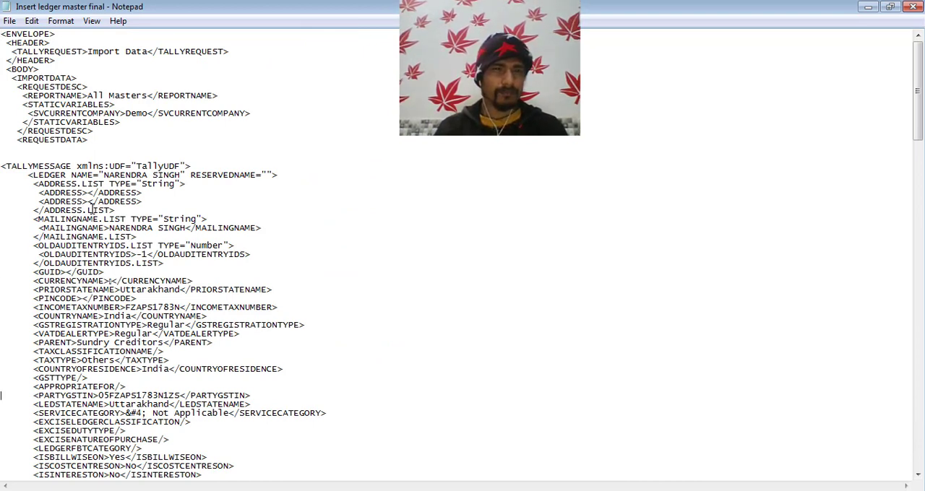
key("Down")
key("Down")
key("Down")
key("Down")
key("Down")
key("Down")
key("Down")
key("Down")
key("Down")
key("Down")
key("Down")
key("Down")
key("Down")
key("Down")
key("Down")
key("Down")
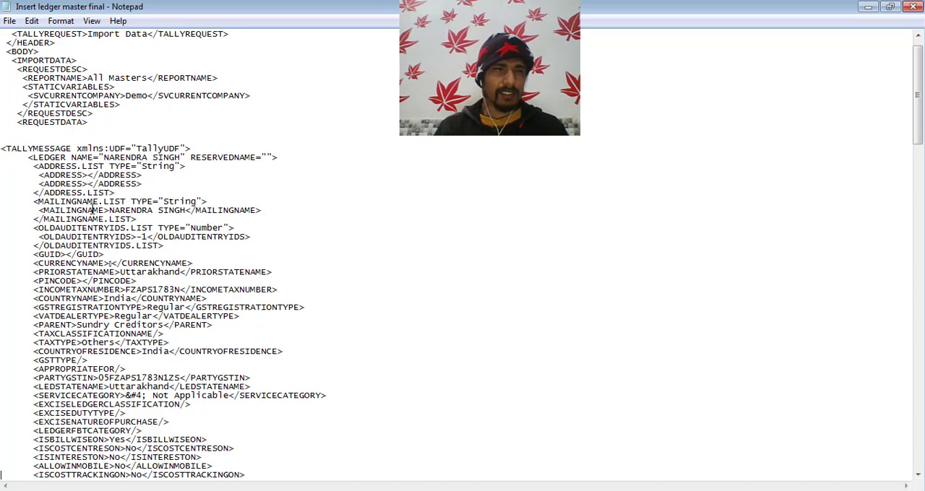
- Save the Insert ledger master final XML file, accepting ANSI encoding
key("ctrl+s")
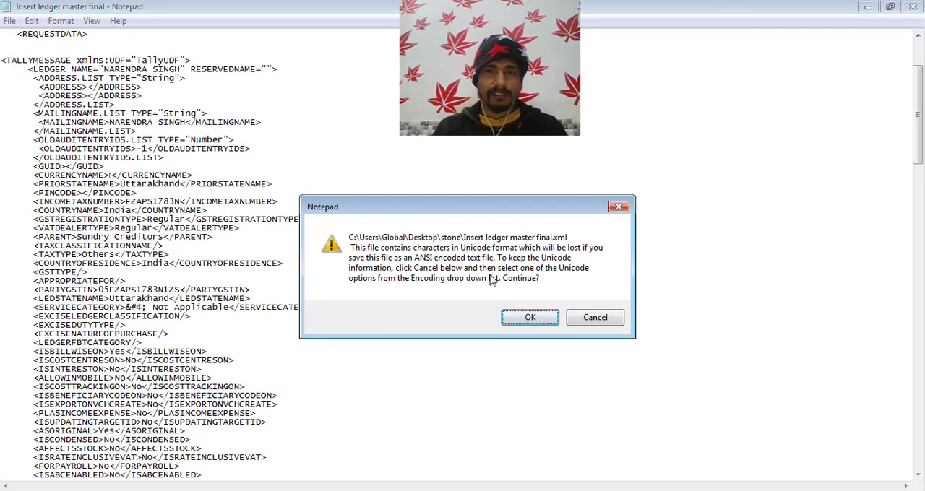
left_click(540, 321)
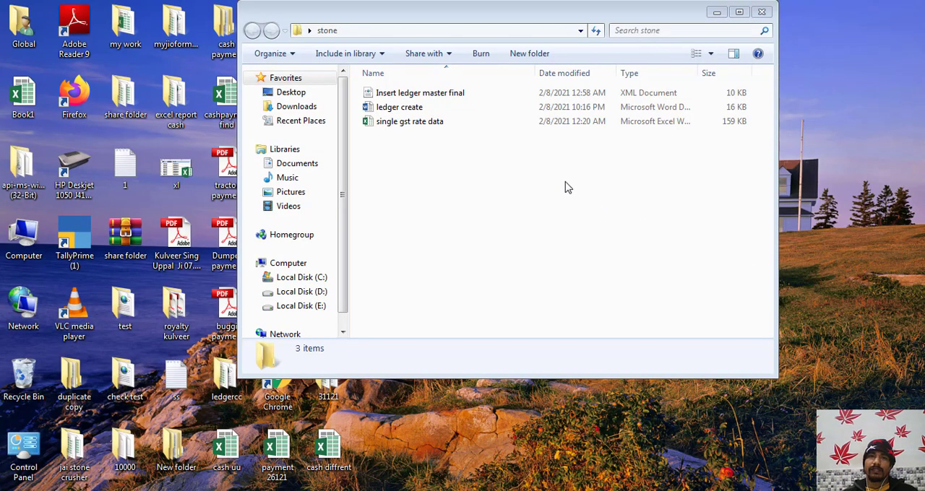
- Copy the address of the stone folder that holds the Insert ledger master final XML file
left_click(410, 95)
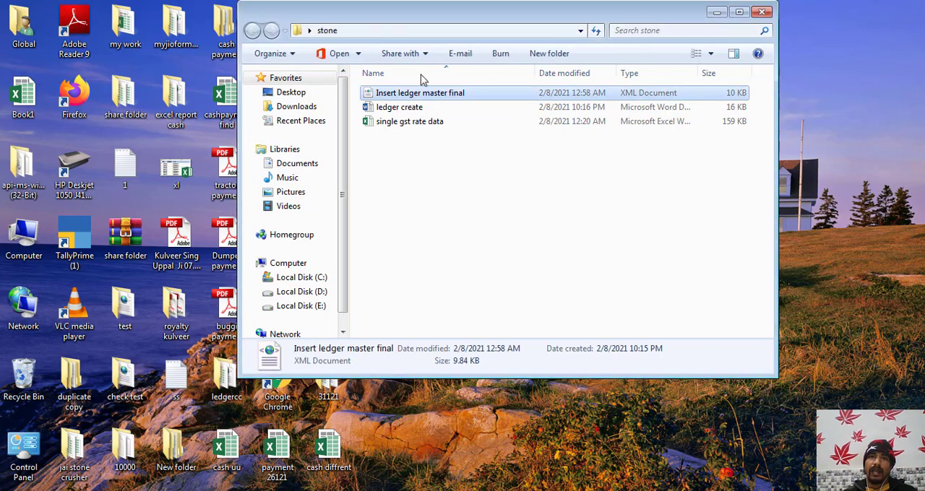
right_click(441, 33)
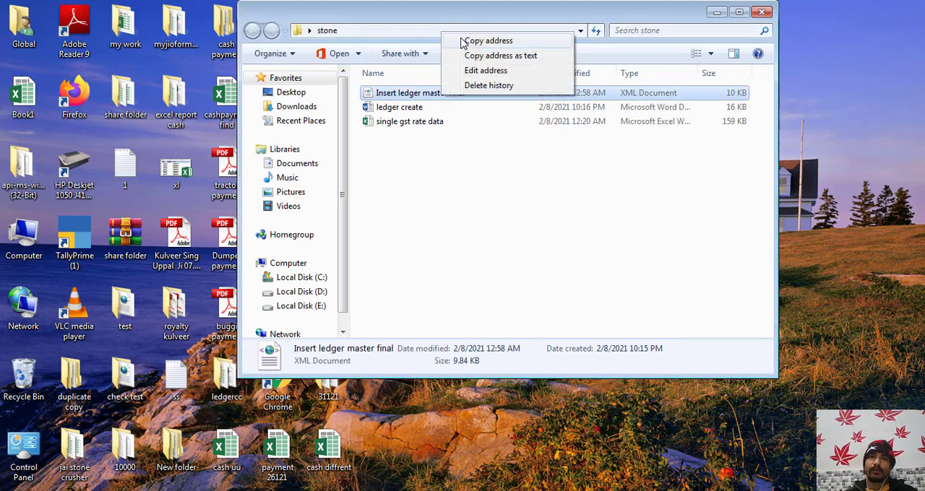
left_click(466, 43)
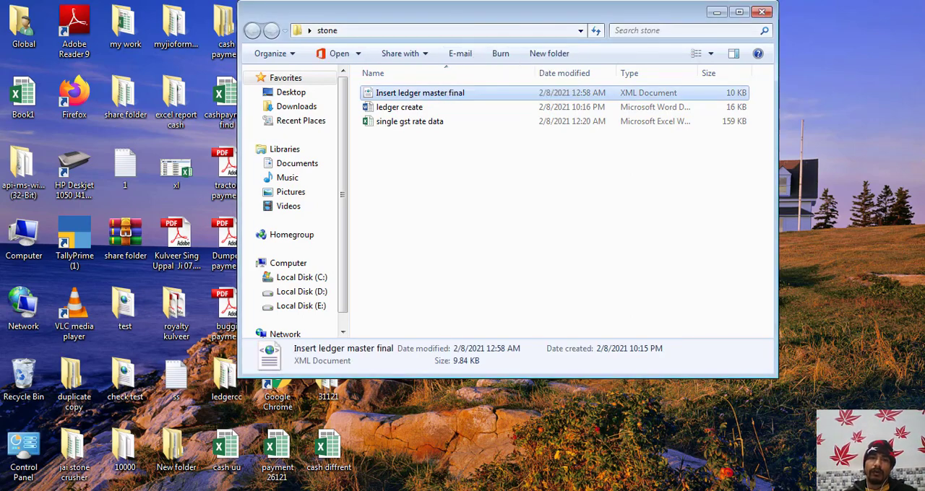
- Switch to TallyPrime and open the Import Transactions form
key("alt+Tab")
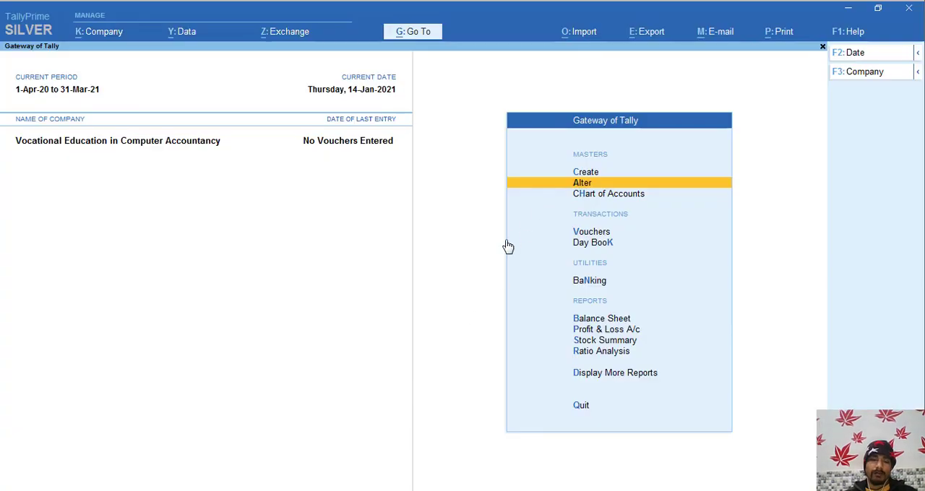
key("alt+o")
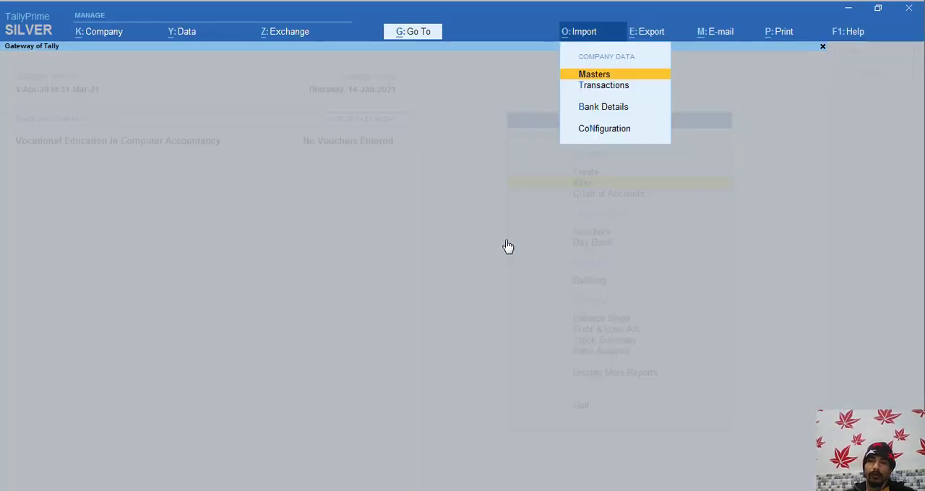
key("Down")
key("Return")
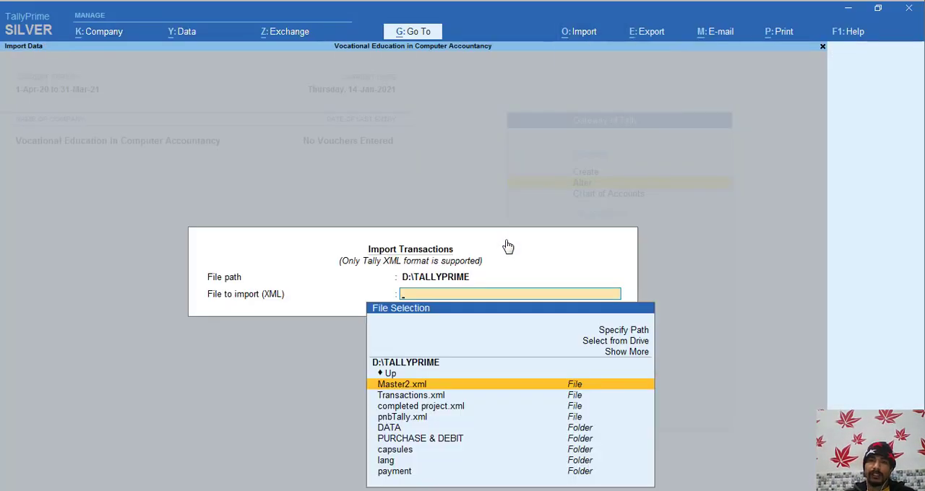
- Specify C:\Users\Global\Desktop\stone as the import path and import Insert ledger master final.xml
key("Up")
key("Up")
key("Up")
key("Up")
key("Up")
key("Return")
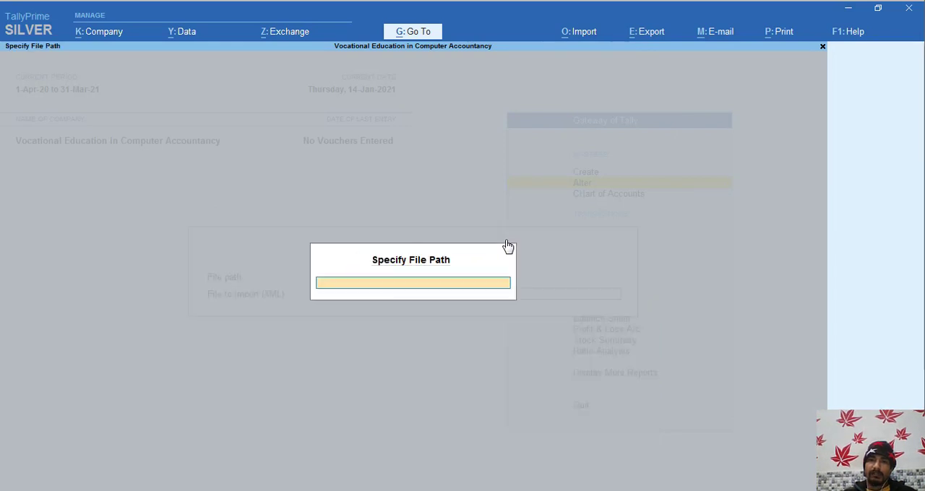
key("ctrl+v")
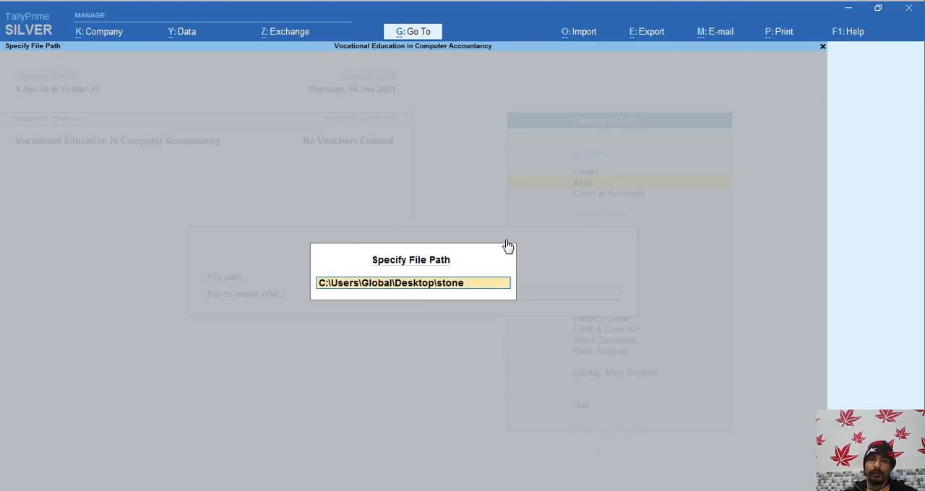
key("Return")
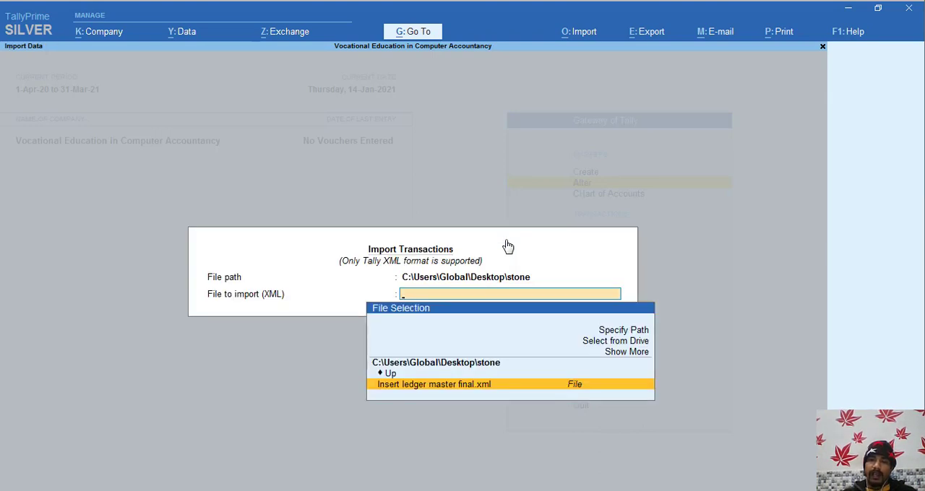
key("Return")
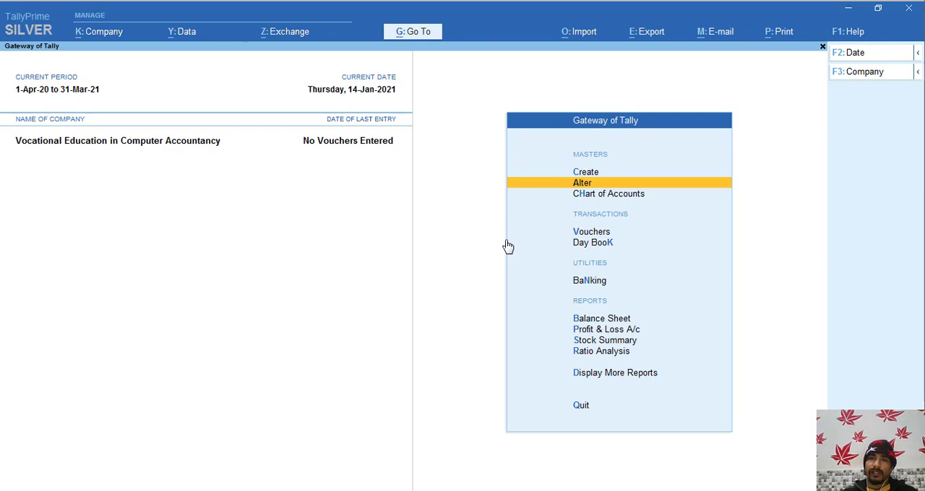
- Open the Sundry Creditors party's ledger for alteration to check its mailing and tax registration details, and return to the Gateway of Tally
key("Return")
key("Down")
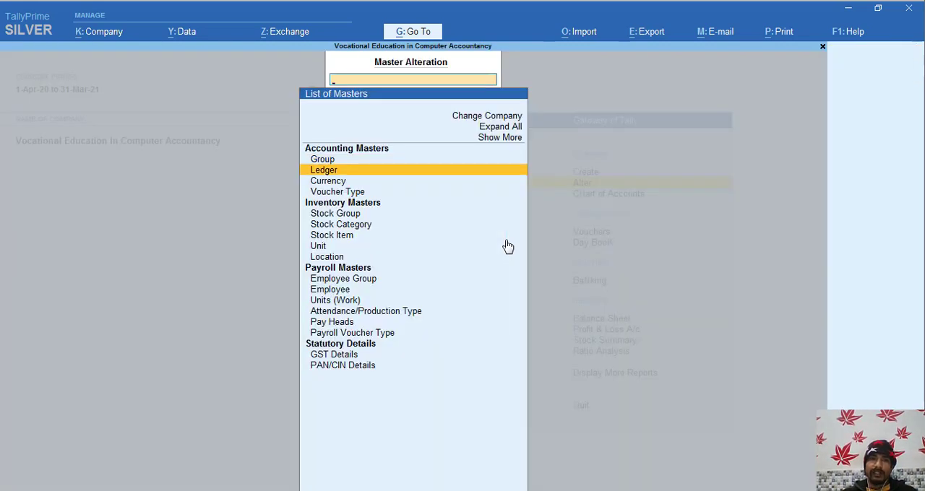
key("Return")
key("Down")
key("Down")
key("Down")
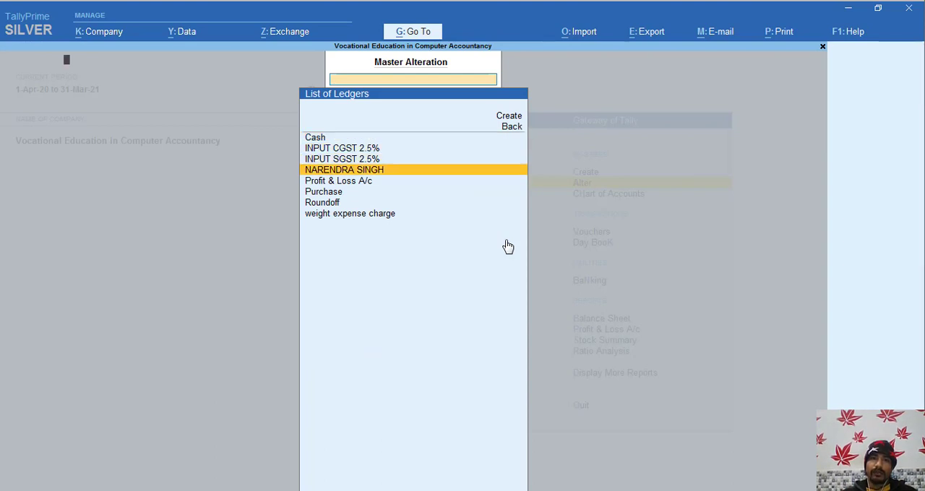
key("Return")
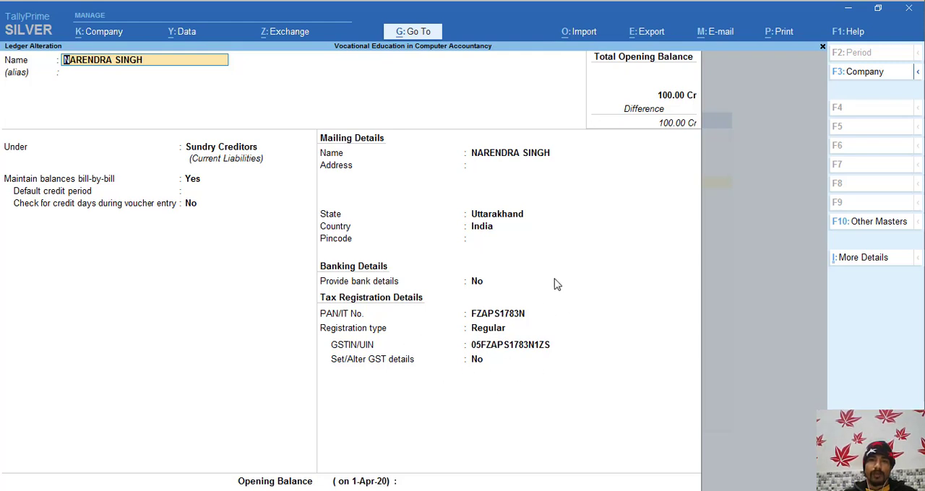
key("alt+Tab")
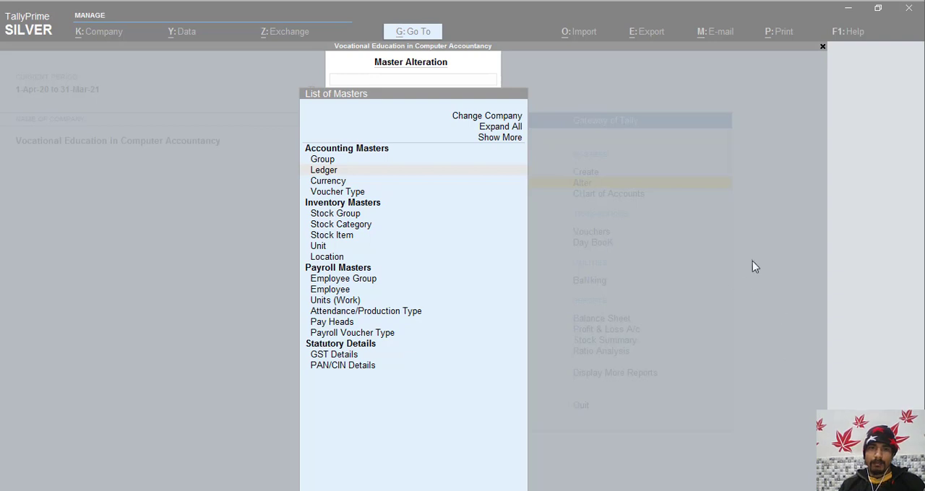
key("Escape")
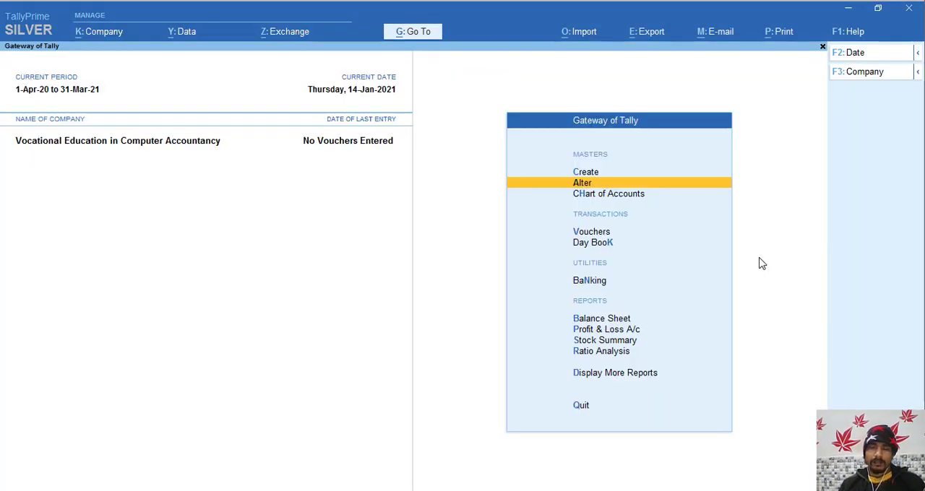
- Display the Sundry Creditors party's ledger vouchers from the account books to check its entries
key("d")
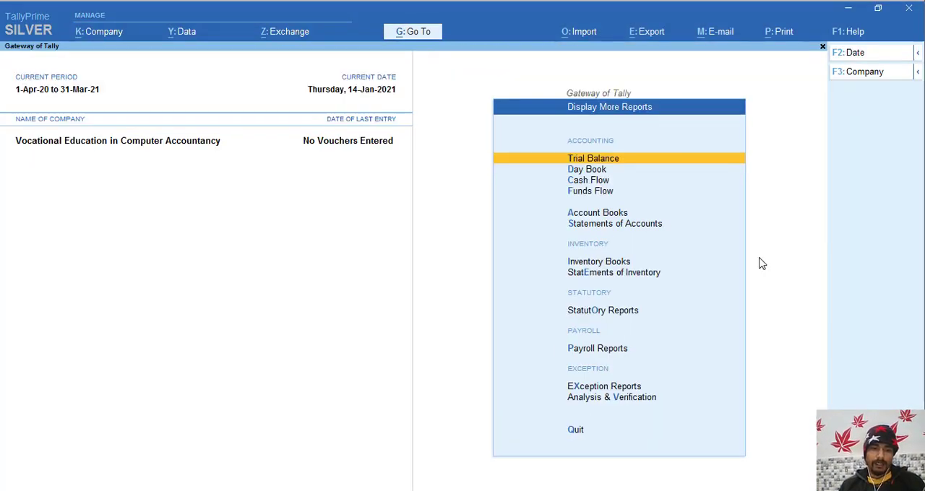
key("a")
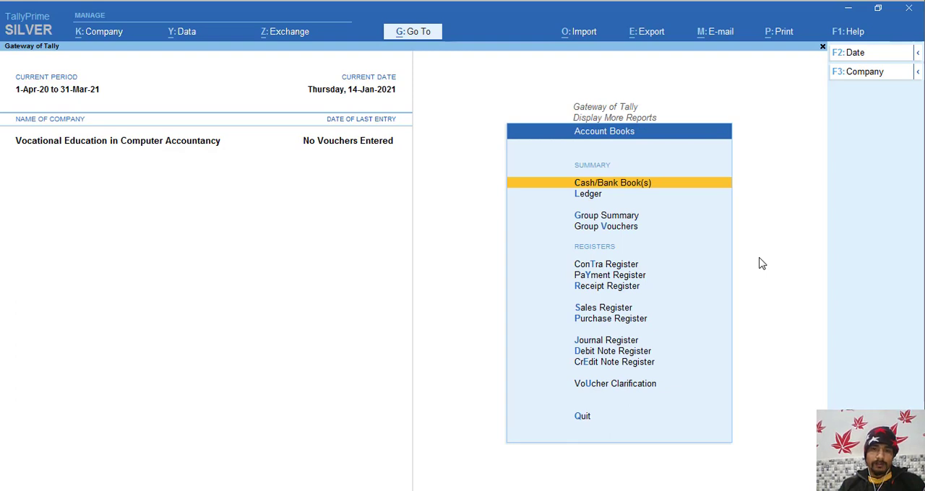
key("l")
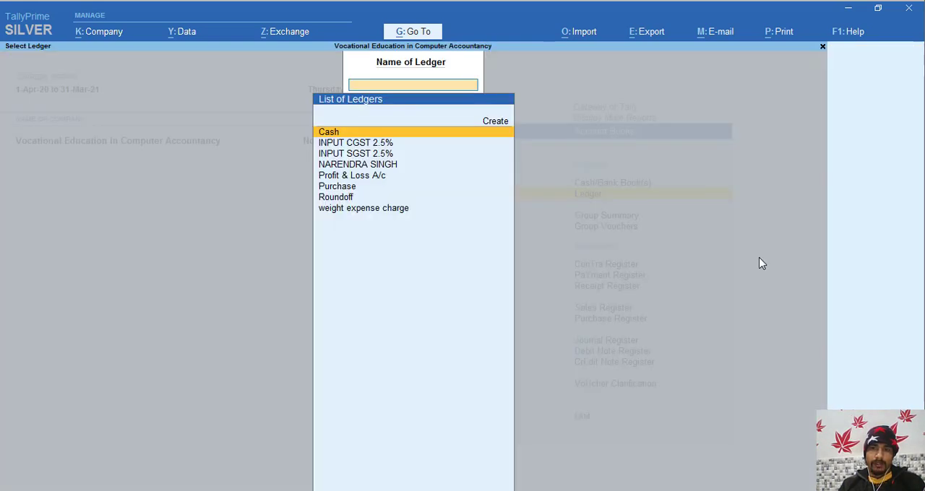
key("Down")
key("Down")
key("Down")
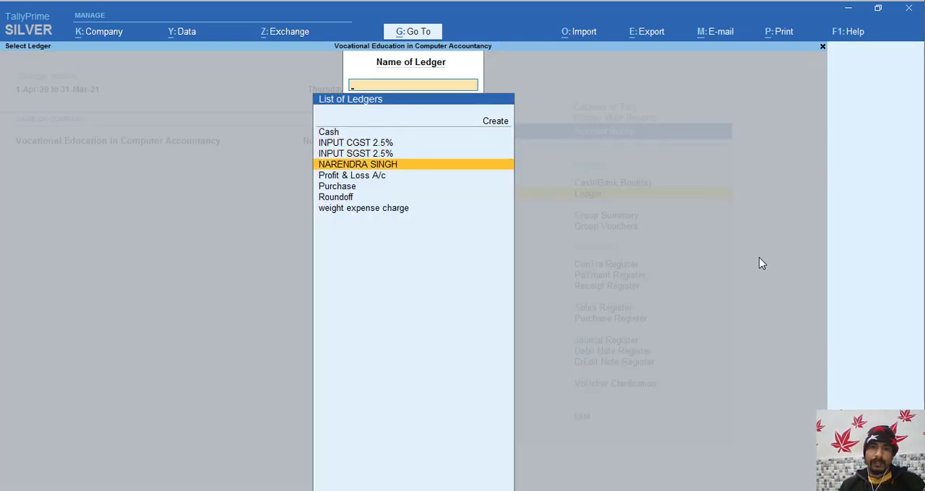
key("Return")
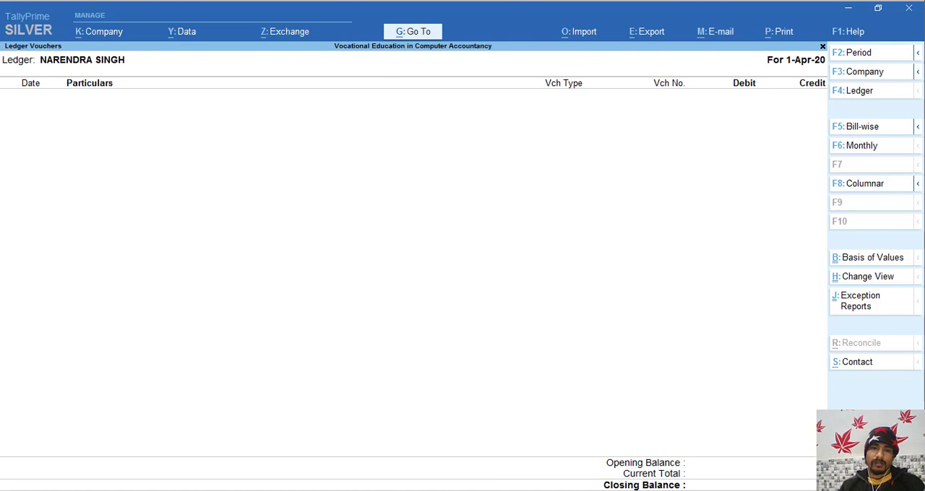
- Switch to the single gst rate data workbook in Excel and look through the purchase rows on Sheet2
key("alt+Tab")
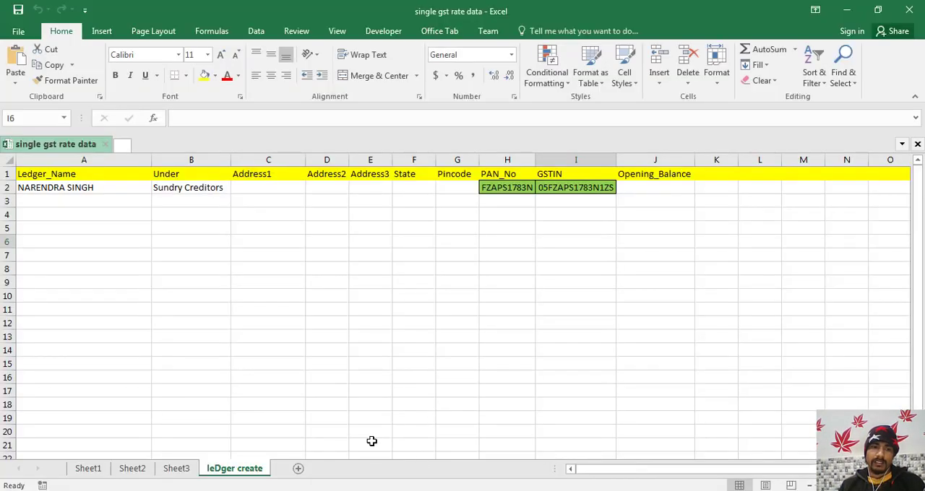
left_click(132, 469)
key("Down")
key("Down")
key("Down")
key("Down")
key("Down")
key("Down")
key("Down")
key("Down")
key("Down")
key("Down")
key("Down")
key("Down")
key("Down")
key("Down")
key("Down")
key("Down")
key("Down")
key("Down")
key("Down")
key("Down")
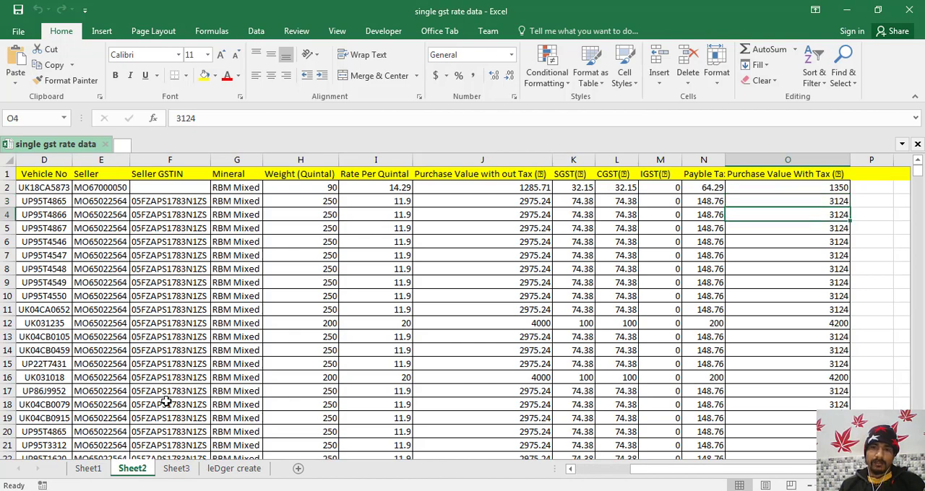
key("Down")
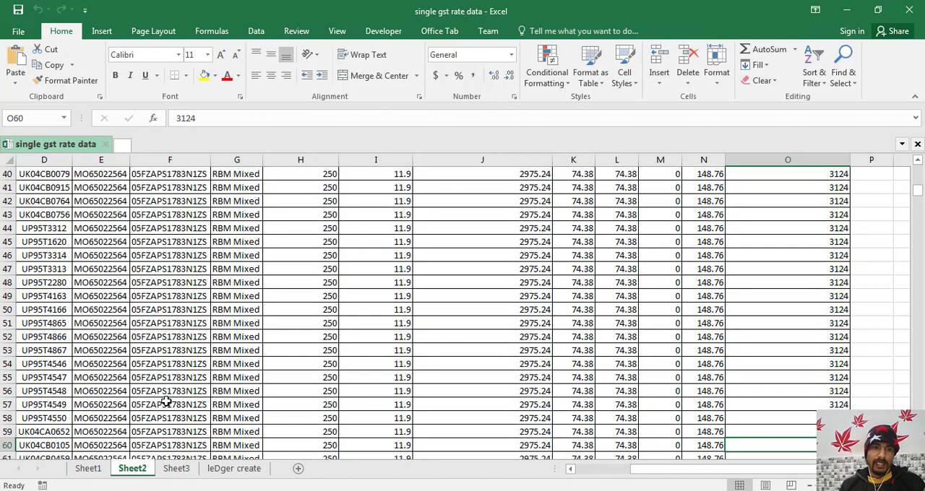
key("Left")
key("Left")
key("Left")
key("Left")
key("Left")
key("Left")
key("Left")
key("Left")
key("Left")
key("Left")
key("Left")
key("Left")
key("Left")
key("Left")
key("Down")
key("Down")
key("Down")
key("Down")
key("Down")
key("Down")
key("Down")
key("Down")
key("Down")
key("Down")
key("Down")
key("Down")
key("Down")
key("Down")
key("Down")
key("Down")
key("Down")
key("Down")
key("Down")
key("Down")
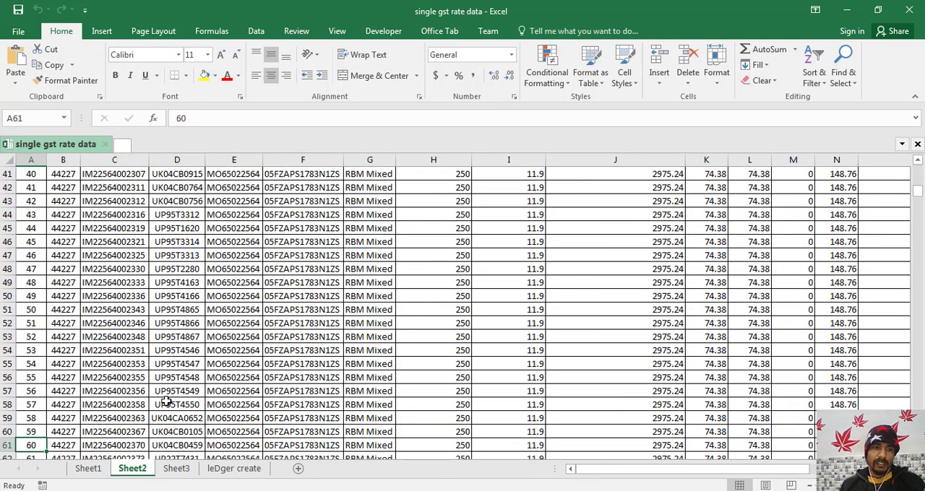
key("Up")
key("Up")
key("Up")
key("Up")
key("Up")
key("Up")
key("Up")
key("Up")
key("Up")
key("Up")
key("Up")
key("Up")
key("Up")
key("Up")
key("Up")
key("Up")
key("Up")
key("Up")
key("Up")
key("Up")
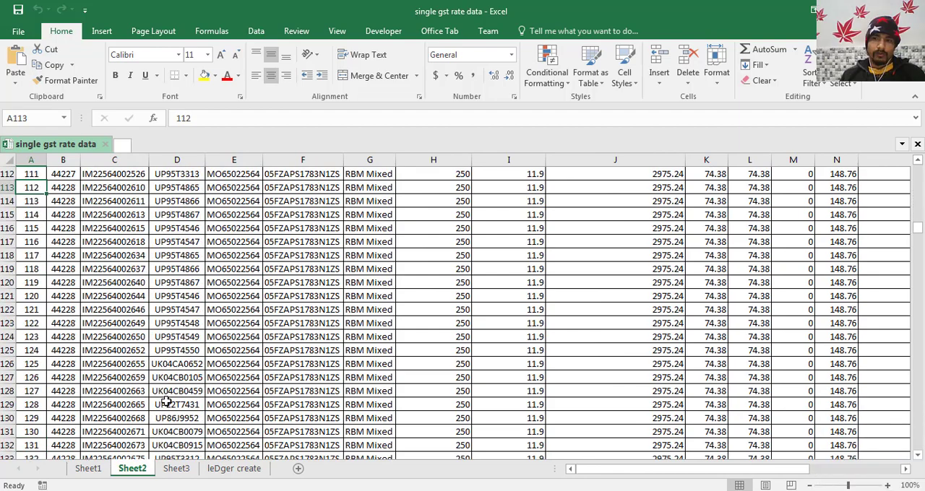
key("Up")
key("Up")
key("Up")
key("Up")
key("Up")
key("Up")
key("Up")
key("Up")
key("Up")
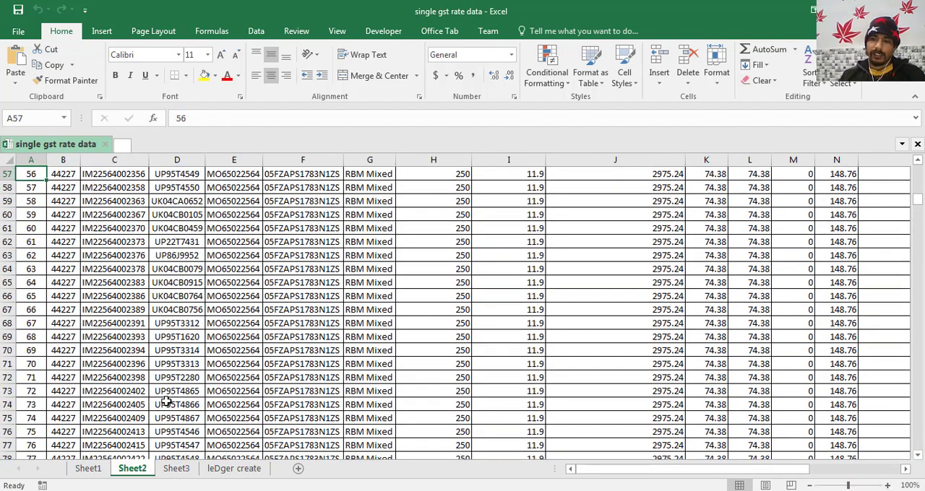
- Switch to New Microsoft Office Word Document in Word and look through the purchase voucher XML template and its merge fields
key("ctrl+Up")
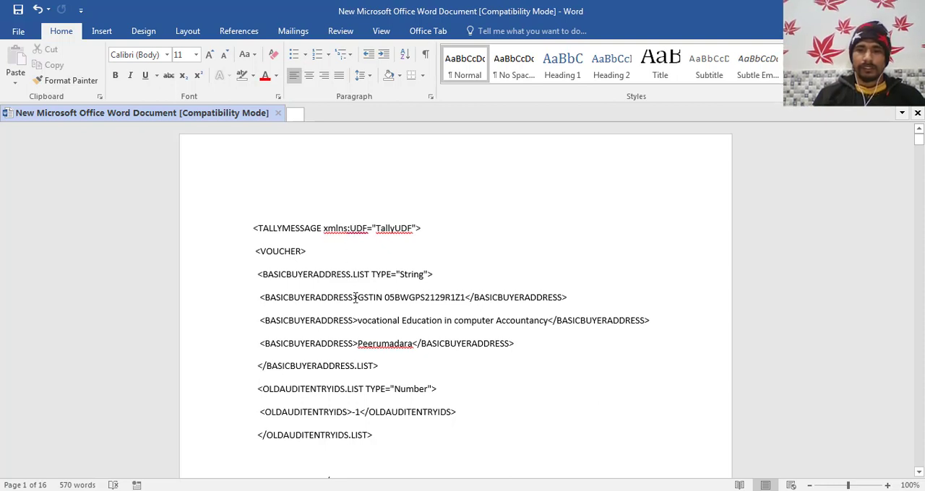
scroll(355, 298, "down", 15)
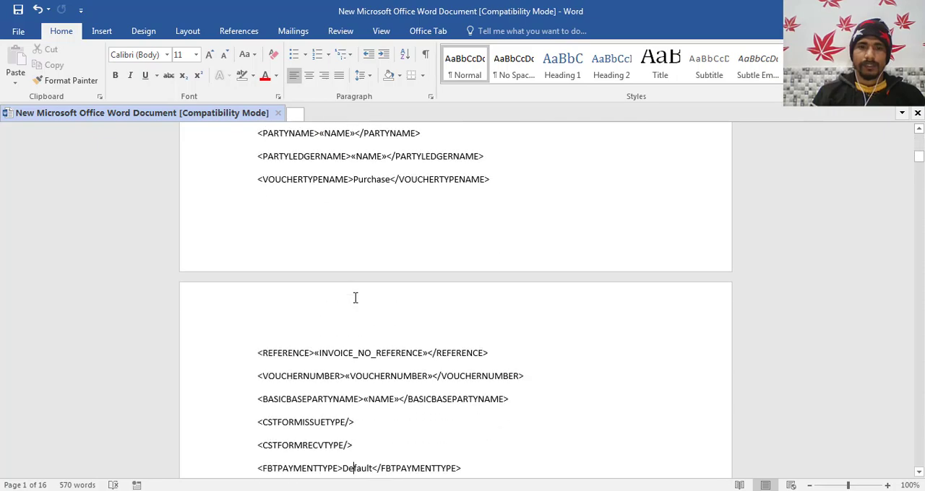
scroll(355, 298, "down", 8)
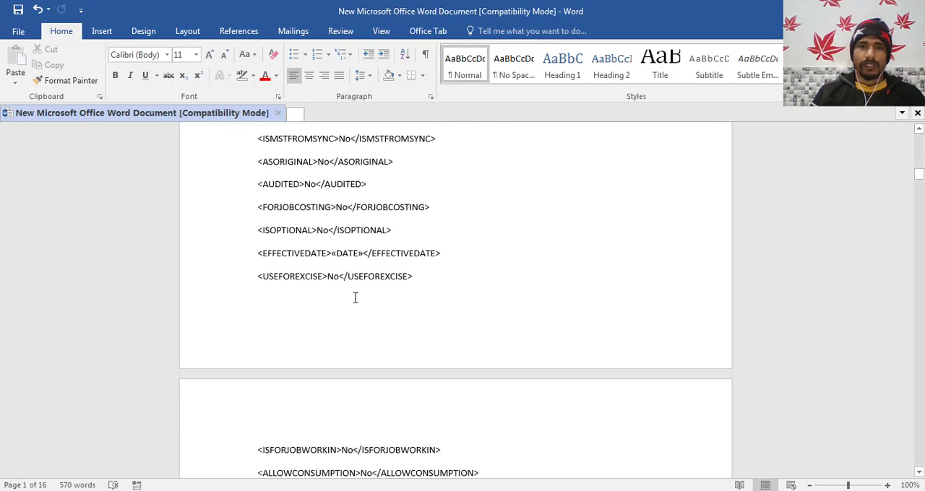
scroll(354, 298, "down", 10)
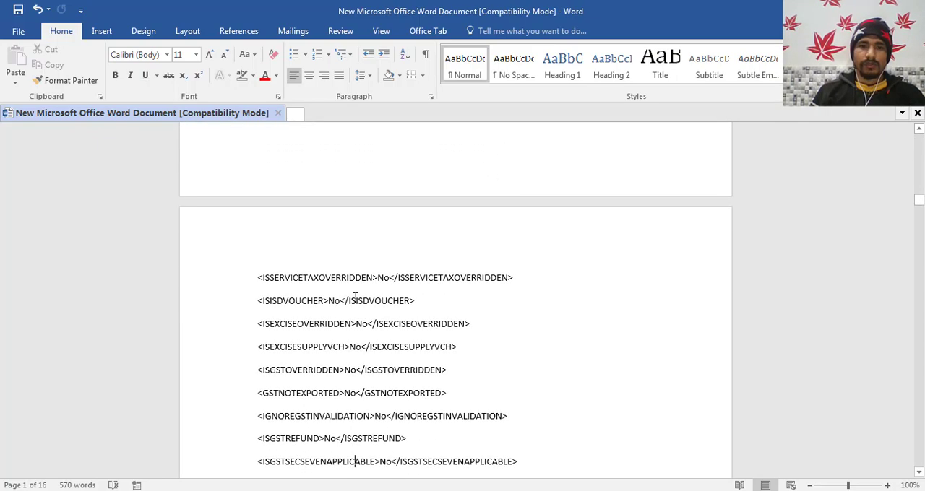
scroll(355, 298, "down", 12)
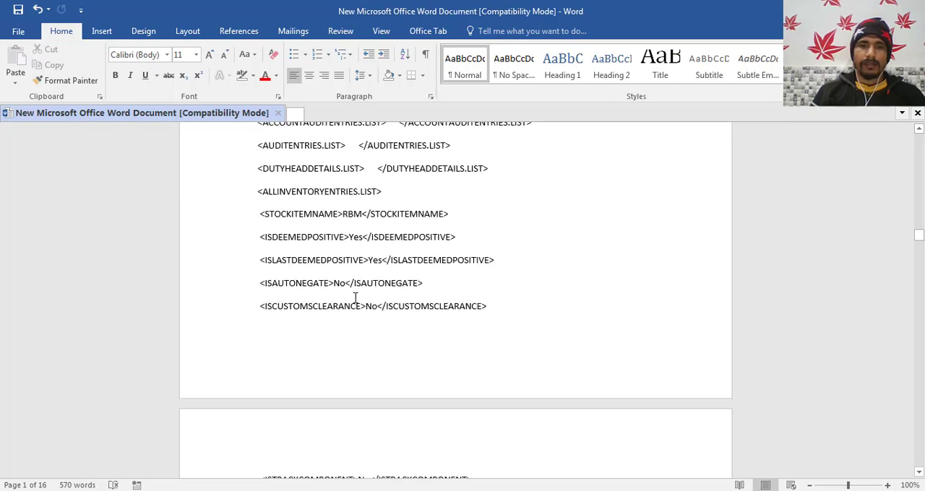
scroll(355, 298, "down", 12)
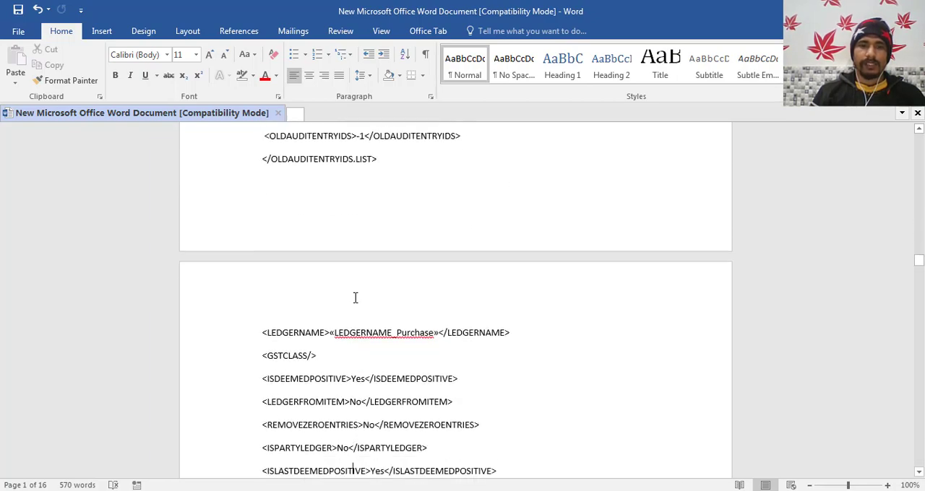
scroll(355, 298, "down", 12)
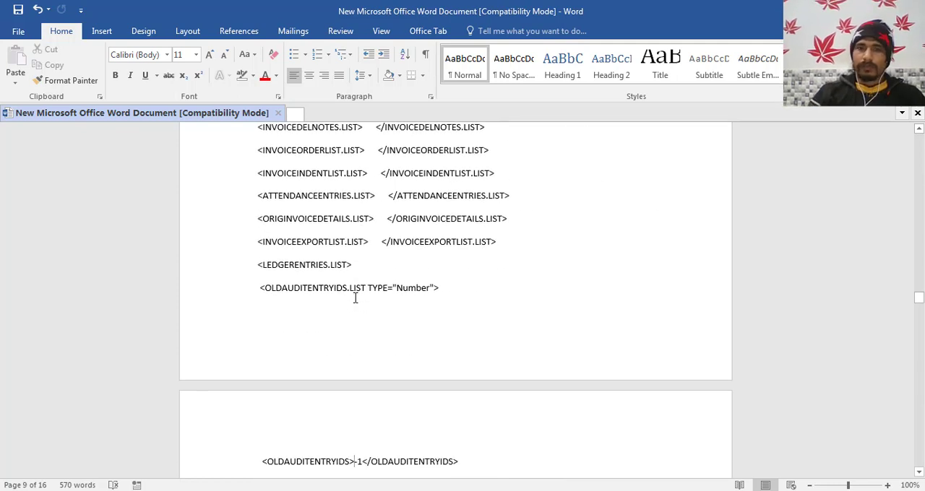
key("ctrl+Home")
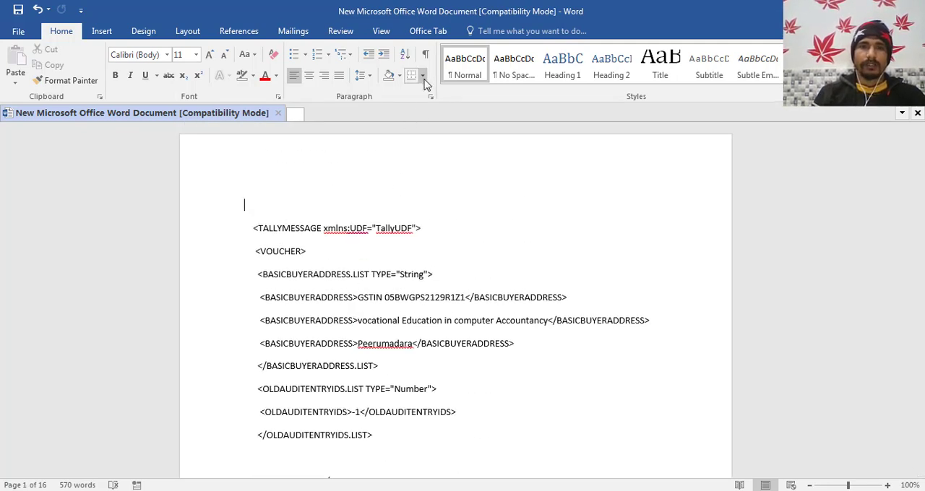
- Connect the mail merge to Sheet1$ of the existing single gst rate data workbook in the desktop's stone folder
left_click(295, 33)
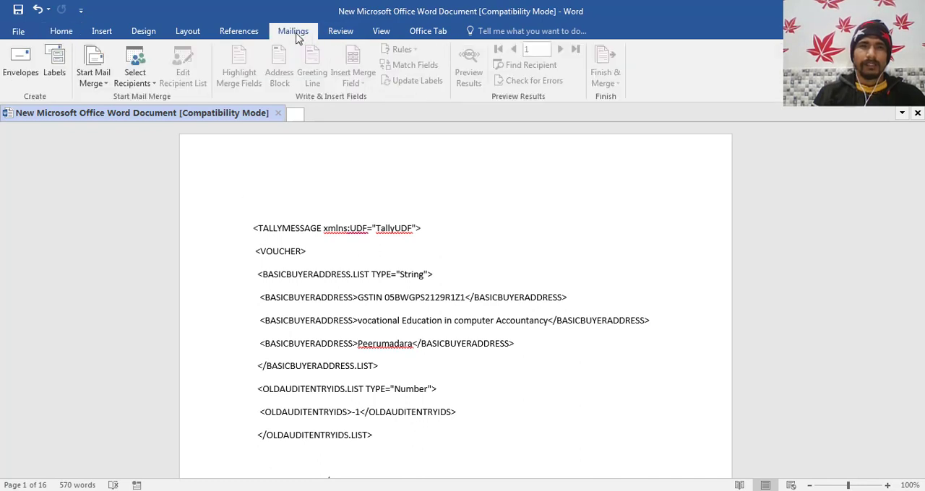
left_click(153, 85)
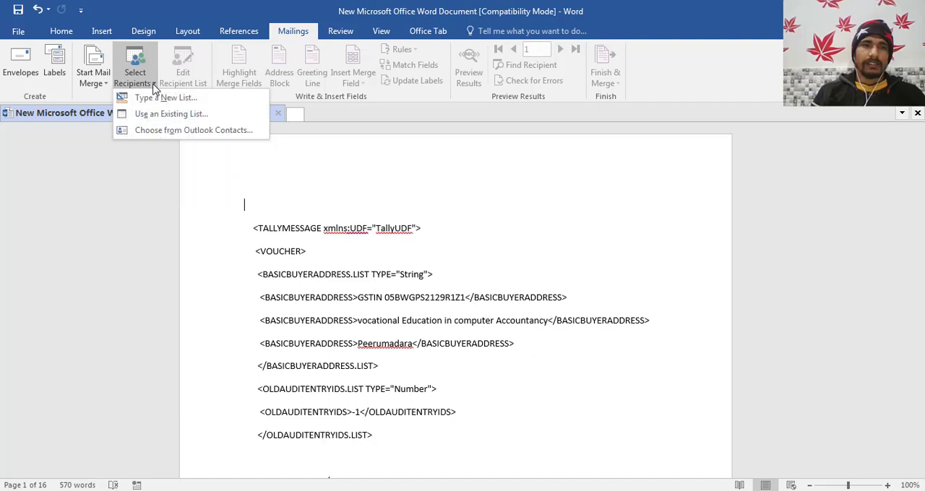
left_click(164, 117)
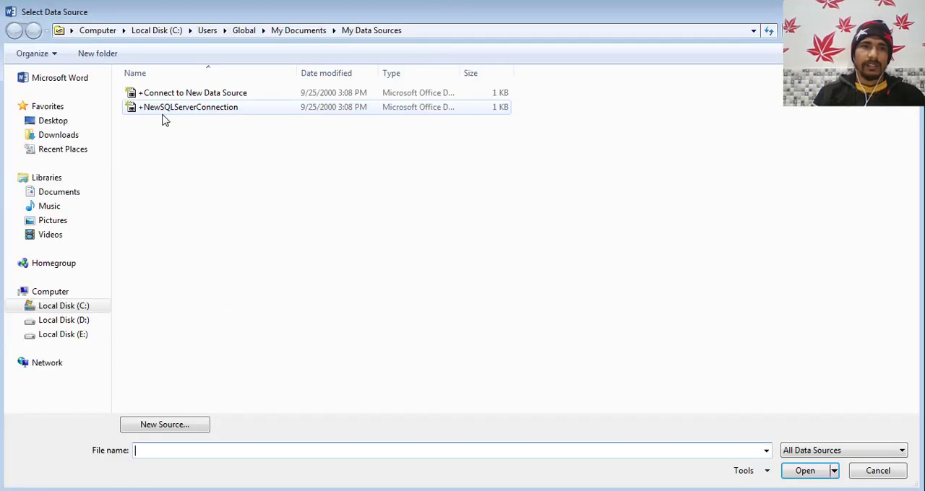
left_click(57, 122)
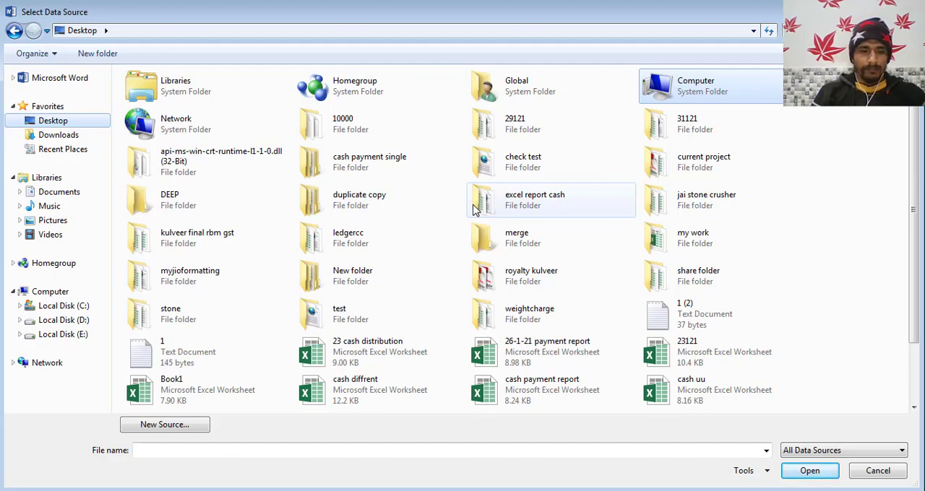
key("super+d")
key("super+d")
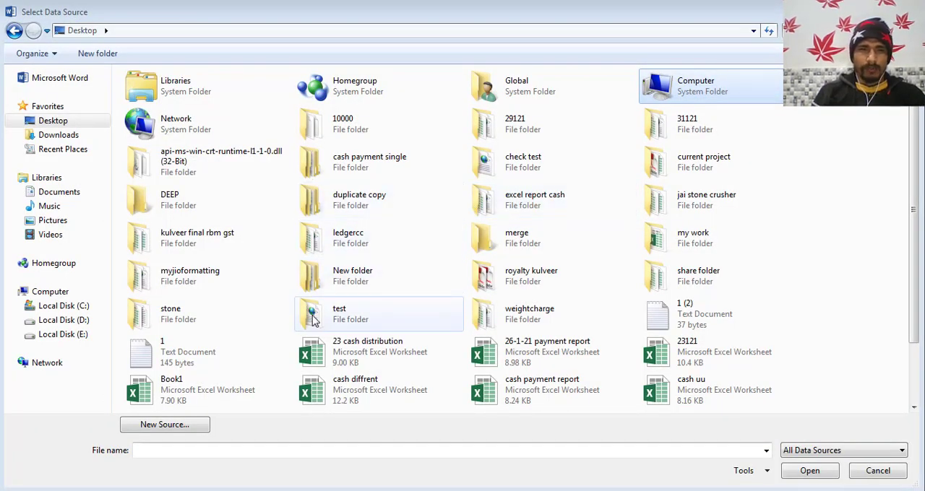
double_click(173, 318)
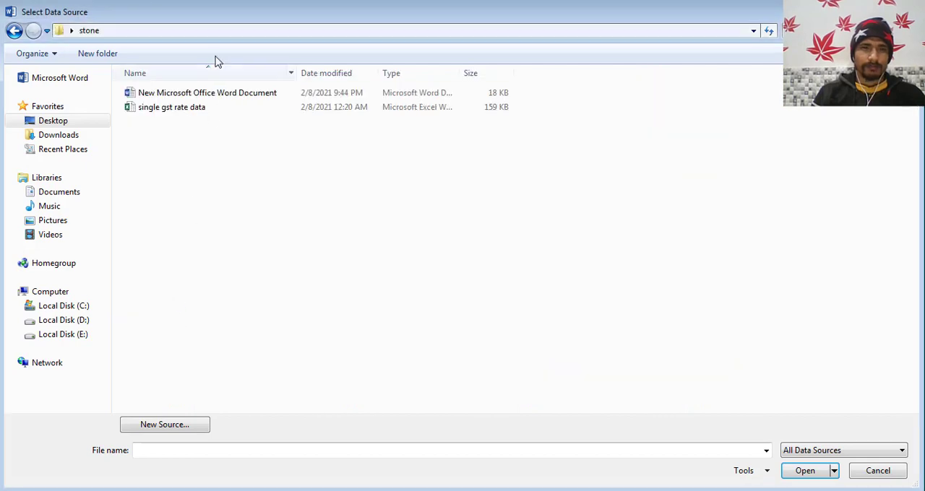
left_click(179, 110)
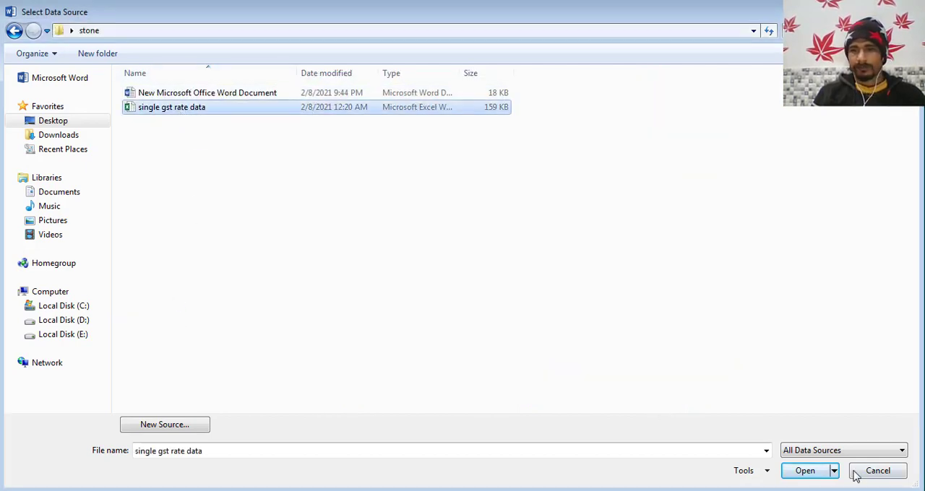
left_click(805, 471)
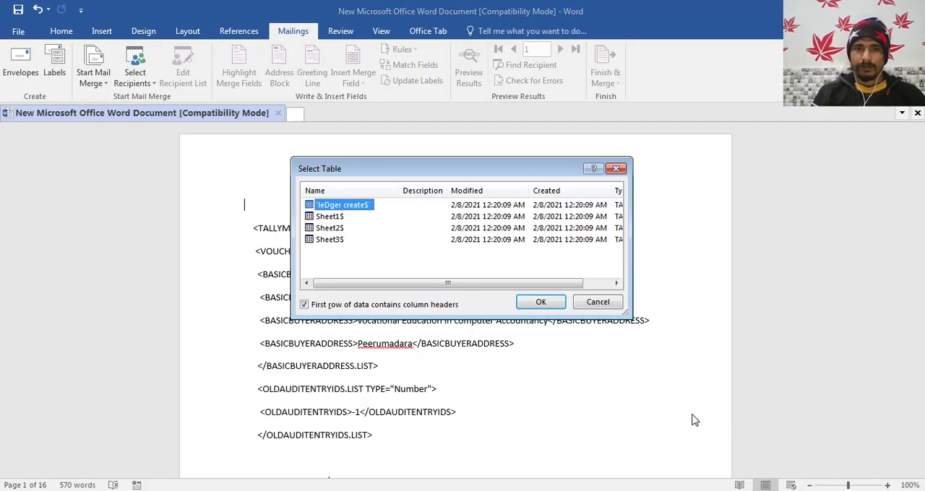
left_click(332, 219)
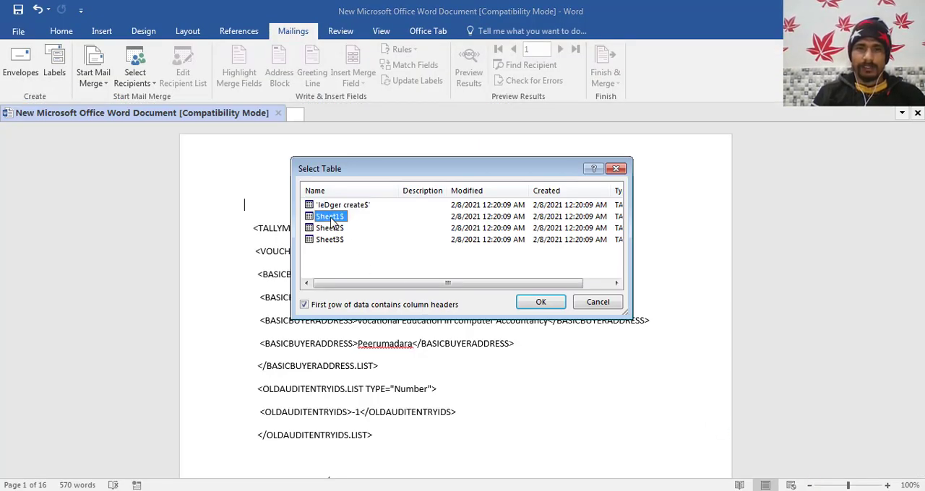
left_click(542, 302)
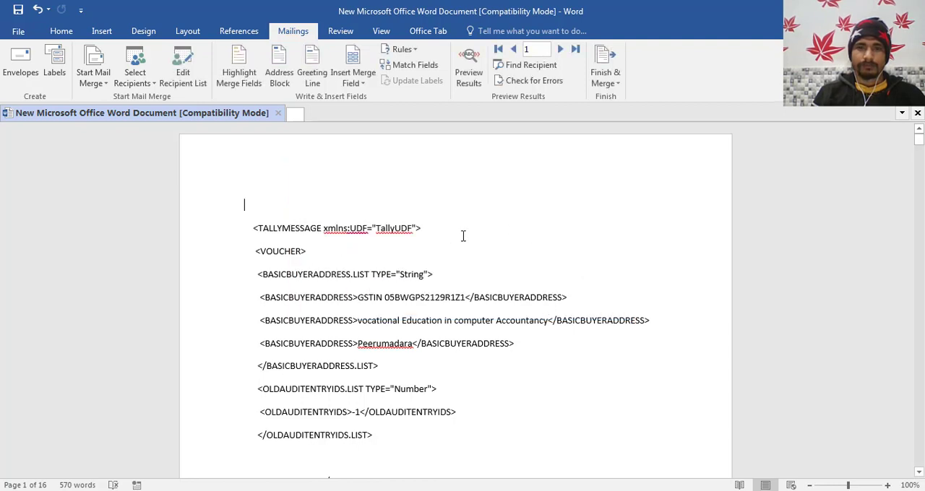
- Finish the mail merge by merging all records into a new document
left_click(616, 85)
left_click(622, 97)
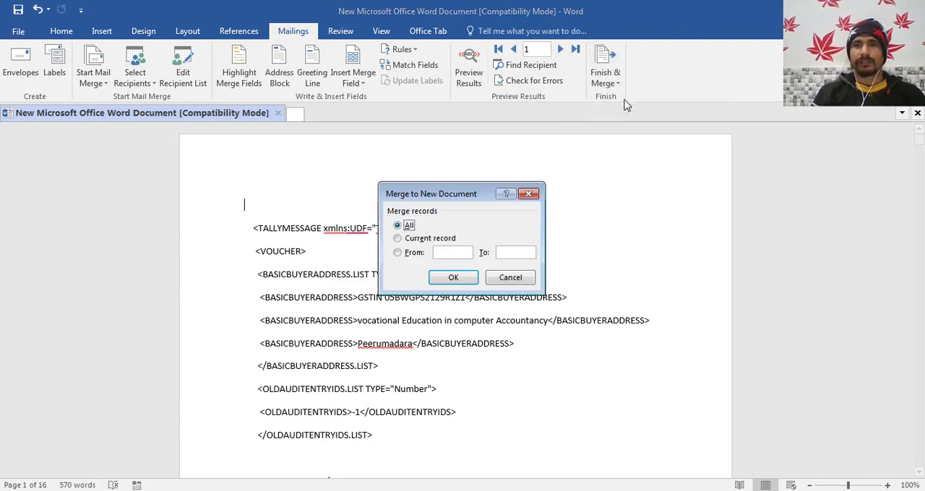
left_click(452, 281)
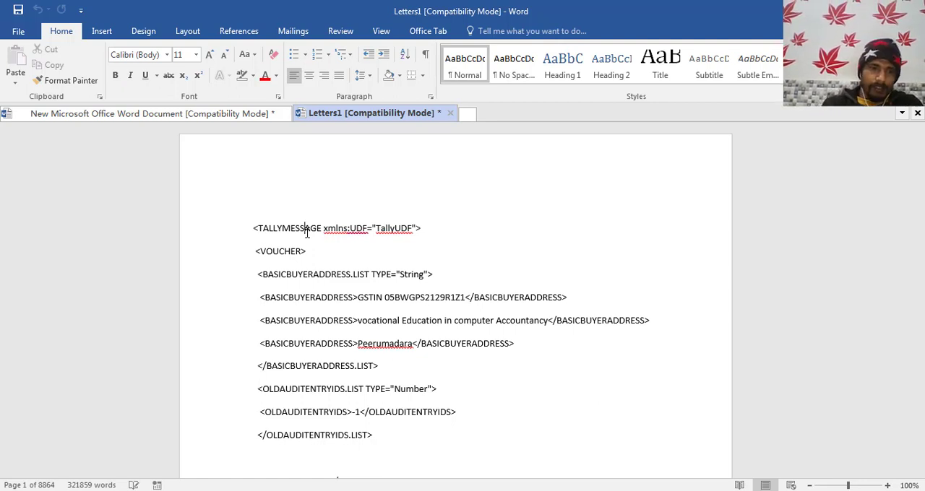
- Copy the entire merged voucher text into the Insert master file in Notepad, between the opening and closing REQUESTDATA tags
left_click(322, 228)
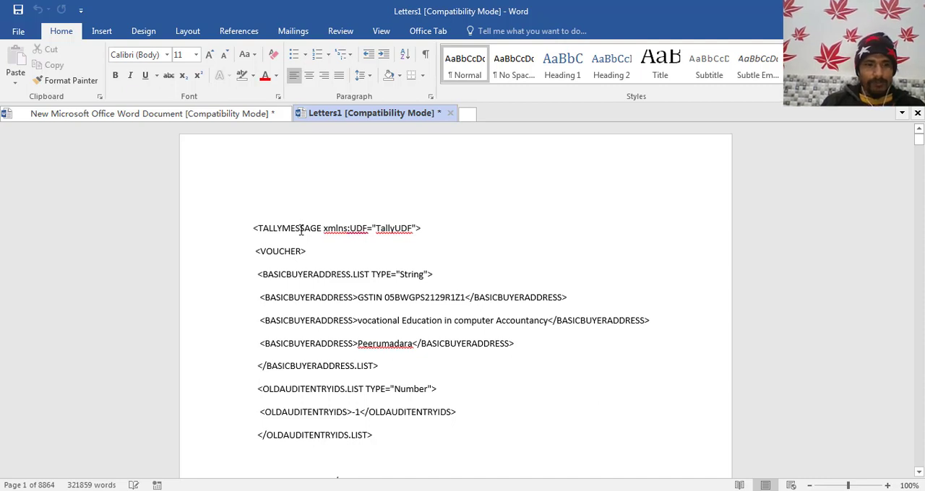
key("ctrl+a")
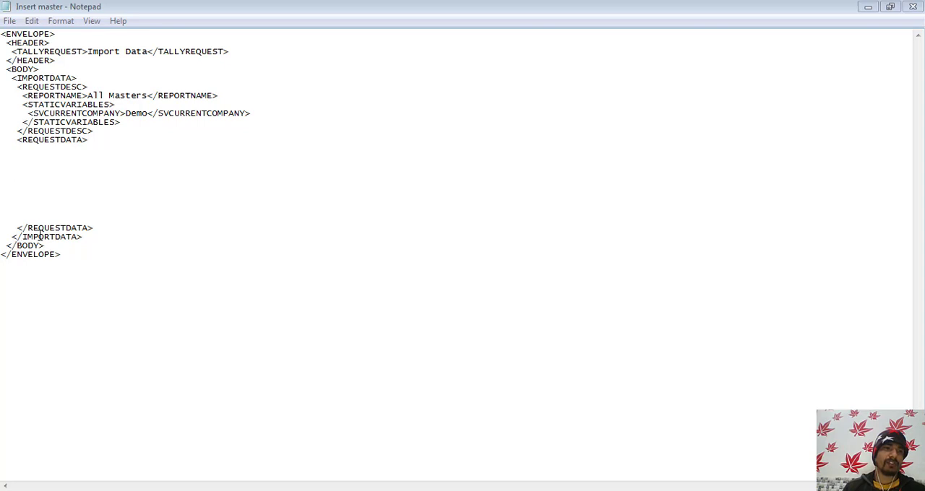
left_click(58, 178)
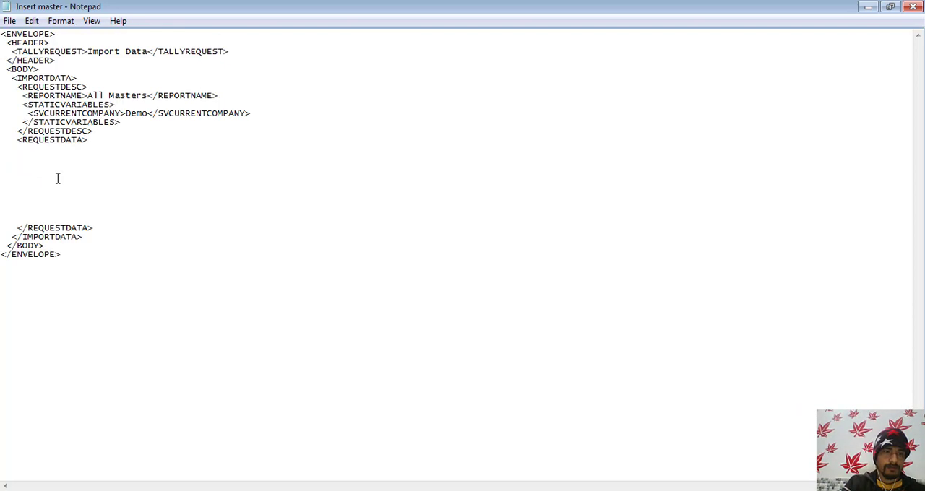
key("ctrl+v")
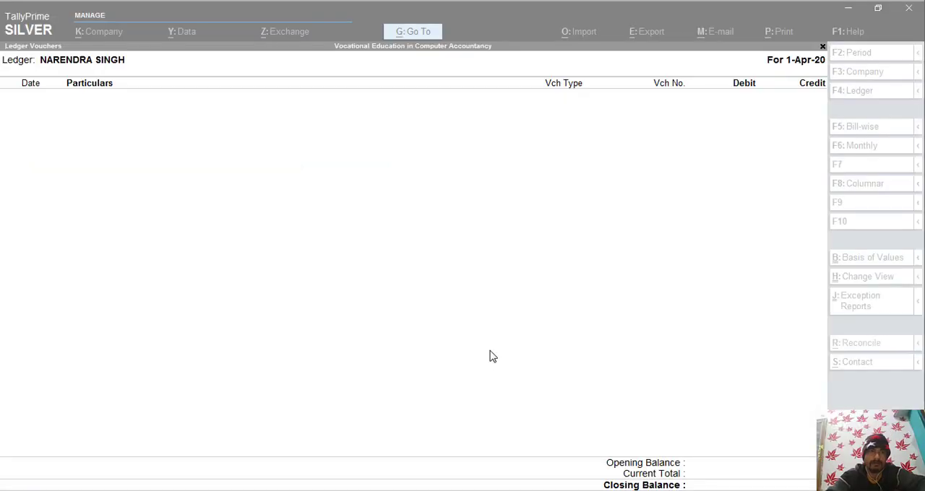
- Copy the address of the stone folder that holds the Insert master XML file and return to TallyPrime
left_click(525, 245)
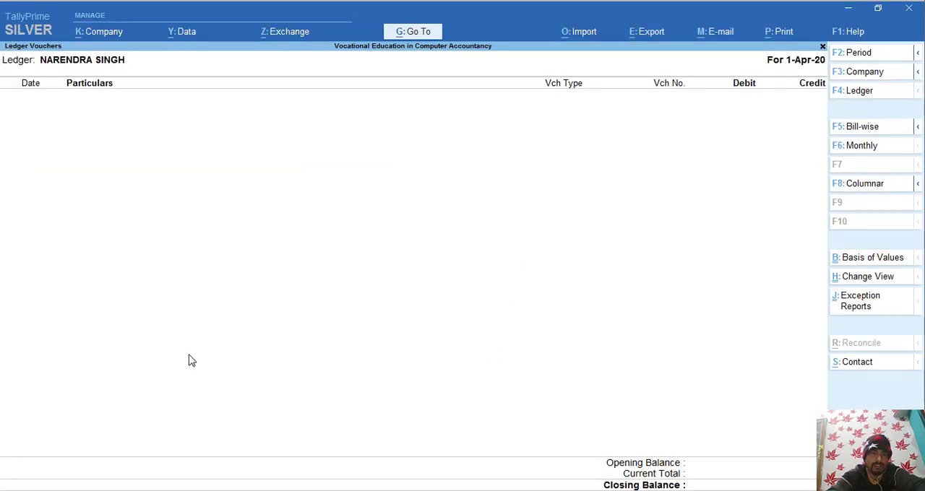
mouse_move(65, 486)
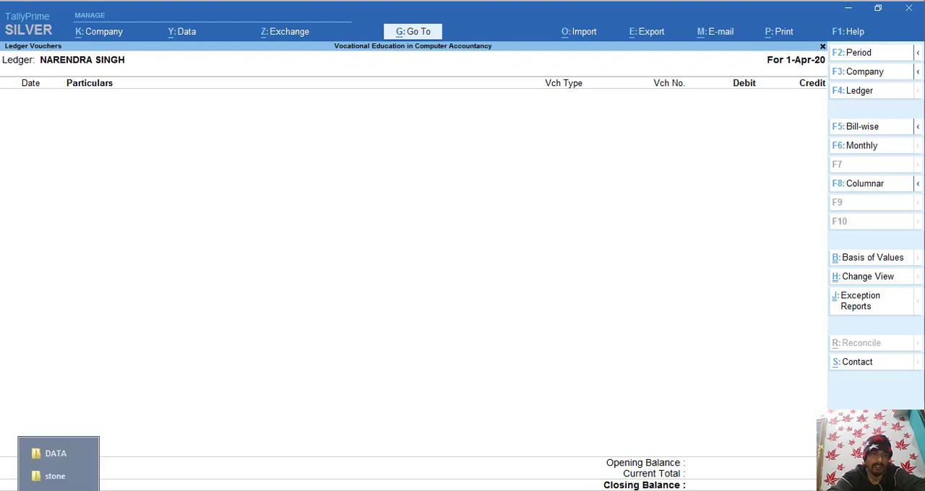
left_click(59, 477)
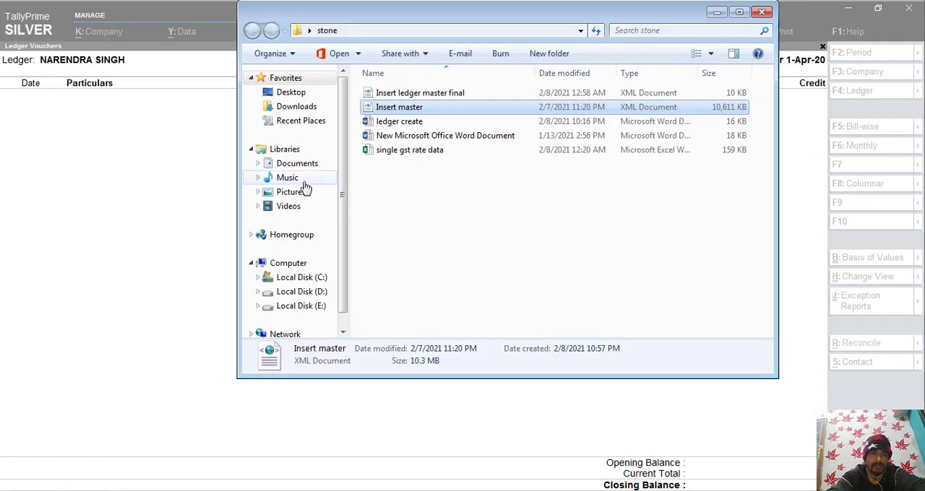
right_click(411, 34)
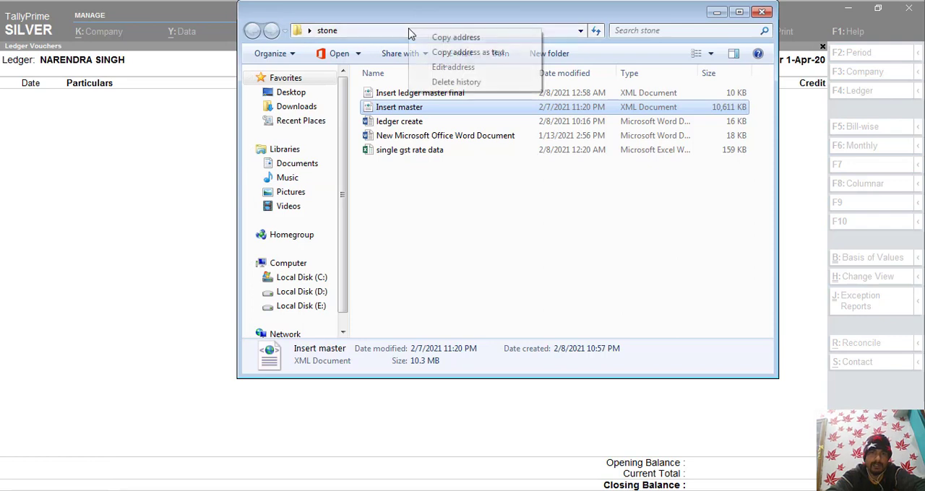
left_click(427, 39)
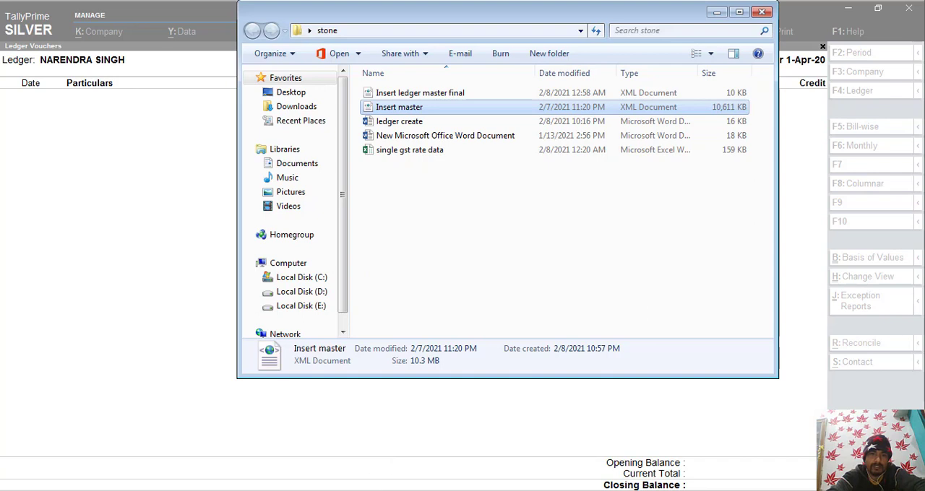
key("alt+Tab")
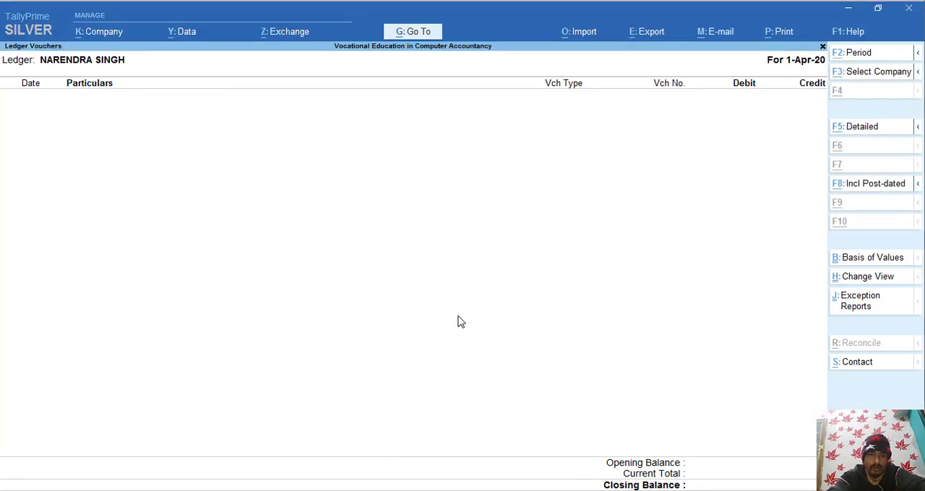
- Import the transactions from Insert master.xml in C:\Users\Global\Desktop\stone
key("alt+o")
key("Down")
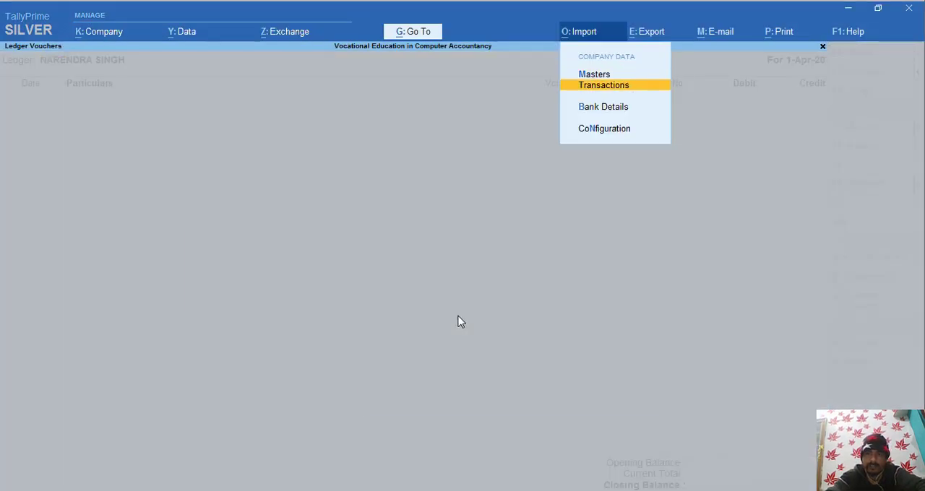
key("Return")
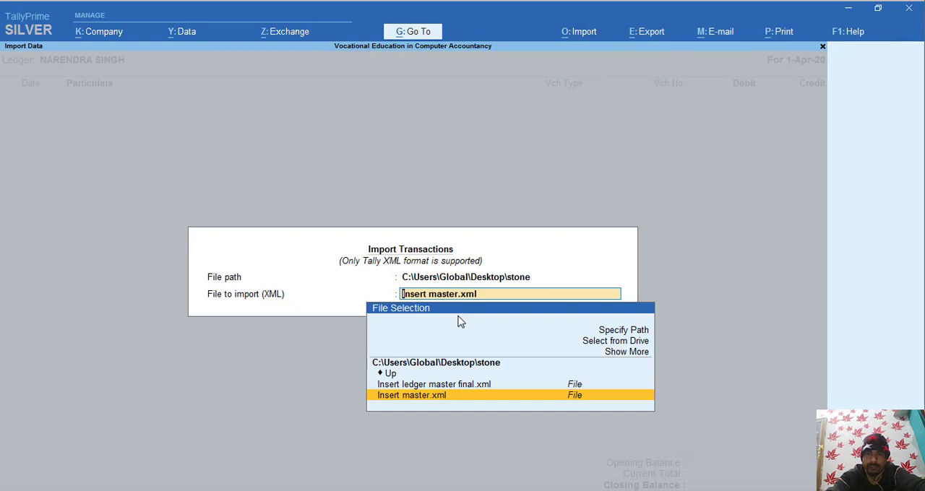
key("Return")
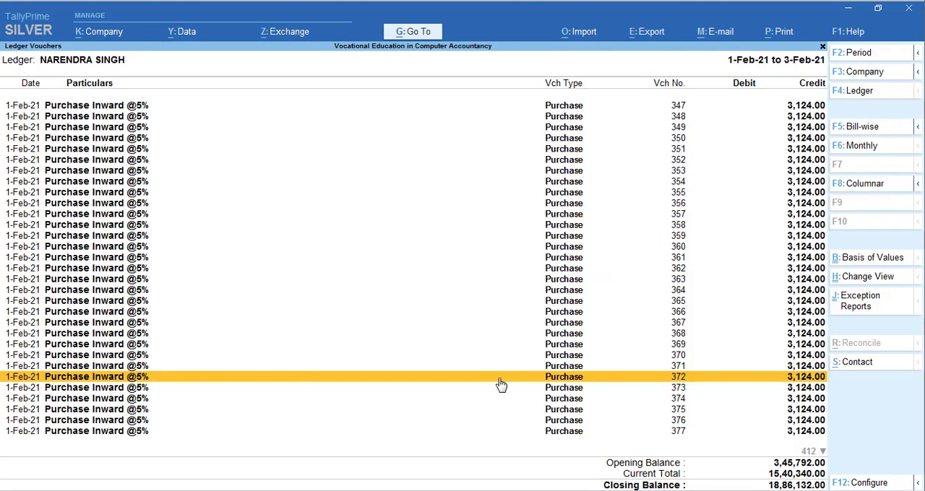
- Open purchase voucher 347 dated 1-Feb-21 from the party's ledger vouchers to check its imported details
key("Up")
key("Up")
key("Up")
key("Up")
key("Up")
key("Up")
key("Up")
key("Up")
key("Up")
key("Up")
key("Up")
key("Up")
key("Up")
key("Up")
key("Up")
key("Up")
key("Up")
key("Up")
key("Up")
key("Up")
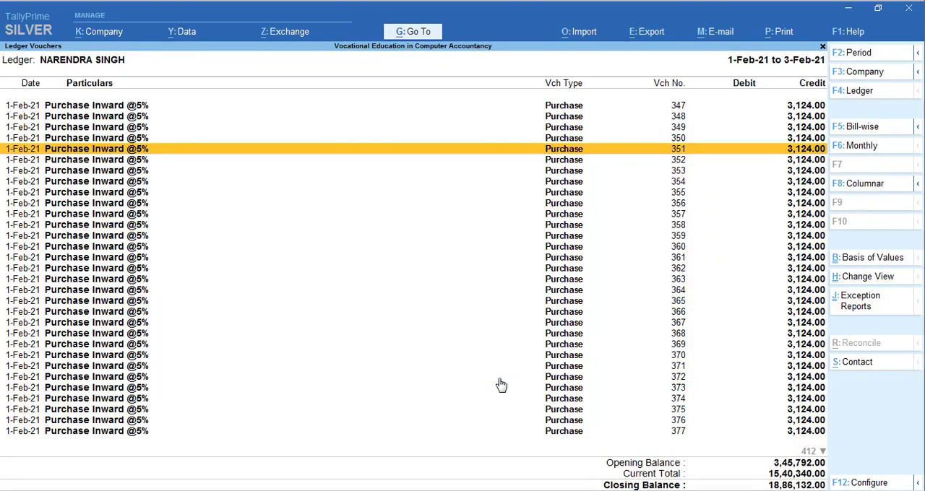
key("Return")
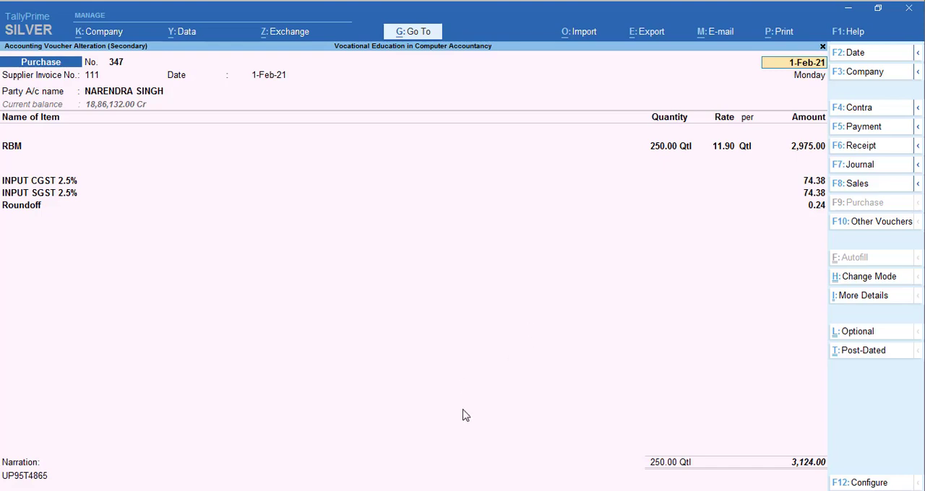
- Switch to Excel, review the rate, tax and total cells in row 3 of Sheet2, and narrow the Purchase Value With Tax column
key("alt+Tab")
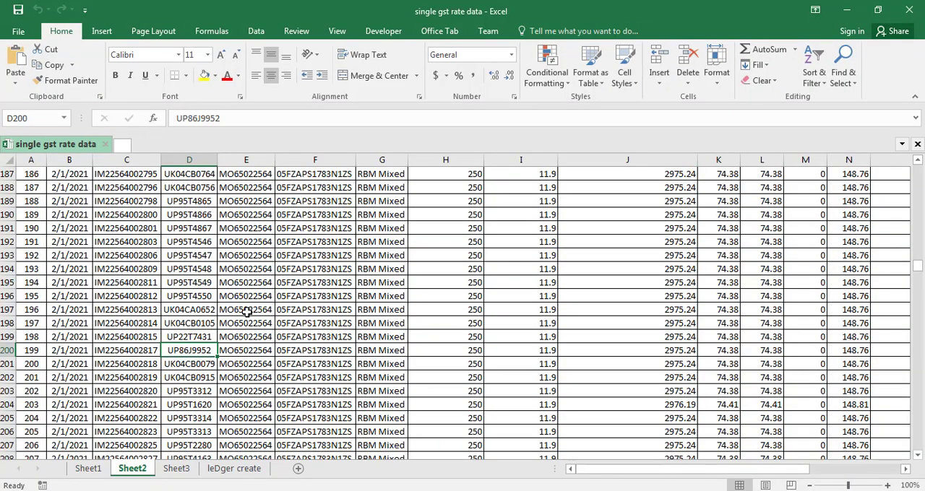
key("ctrl+Home")
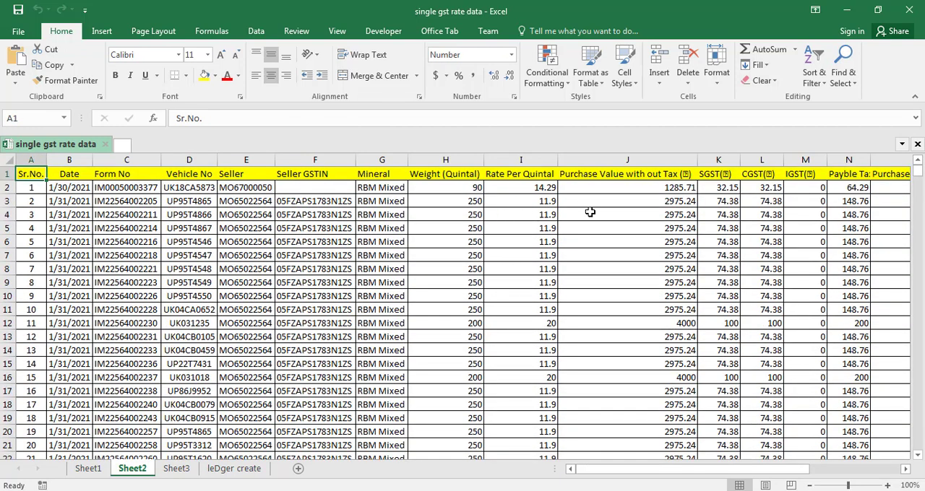
left_click(551, 207)
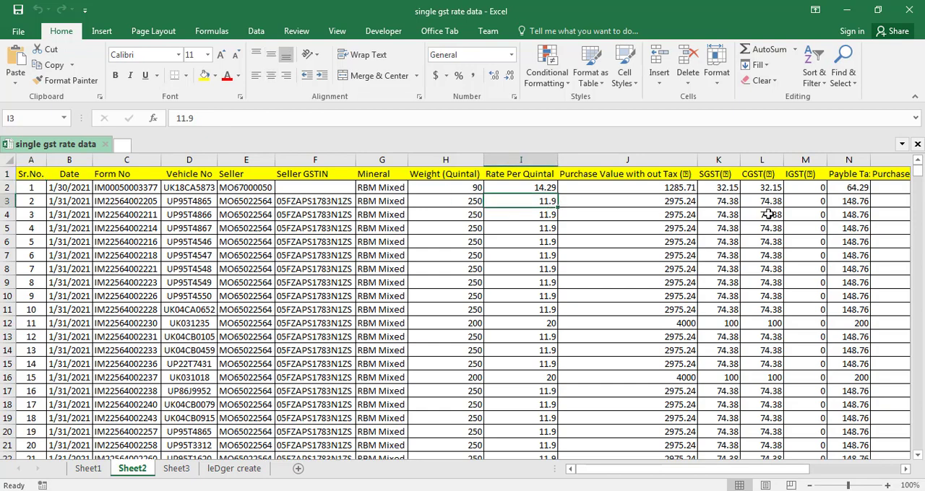
left_click(853, 208)
key("Right")
key("Right")
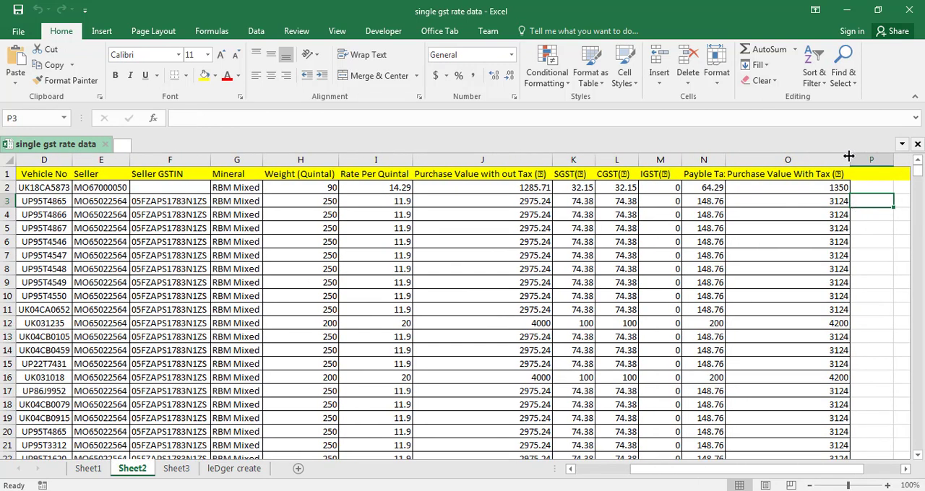
left_click_drag(849, 160, 760, 168)
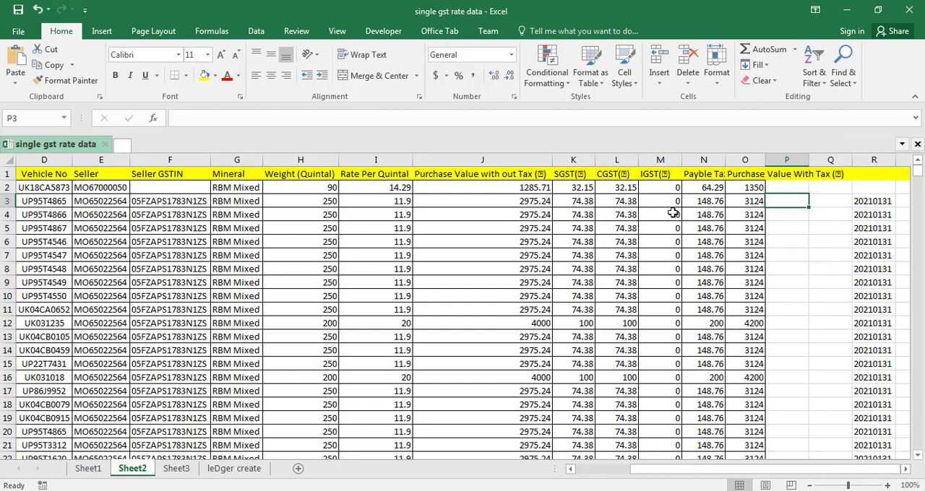
- Compare the open TallyPrime purchase voucher with the Sheet2 purchase rows, and locate invoice 210 in the INVOICE NO column of Sheet1
key("alt+Tab")
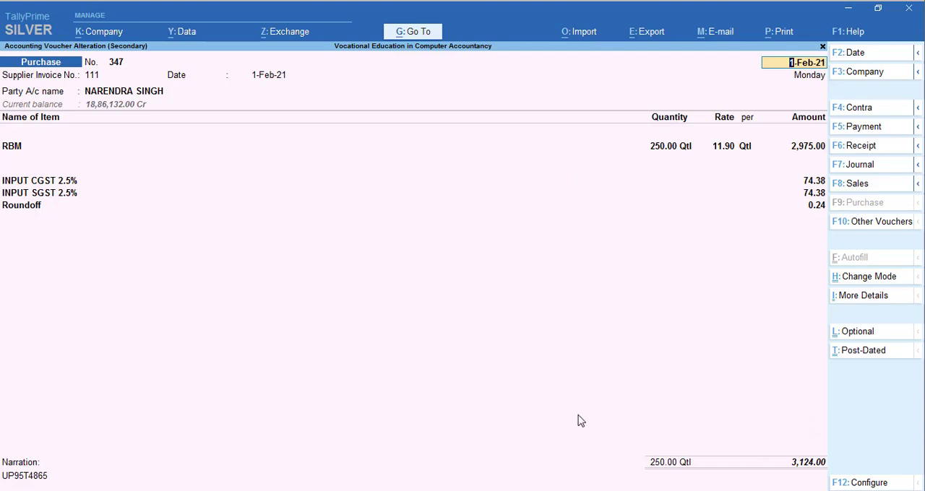
key("alt+Tab")
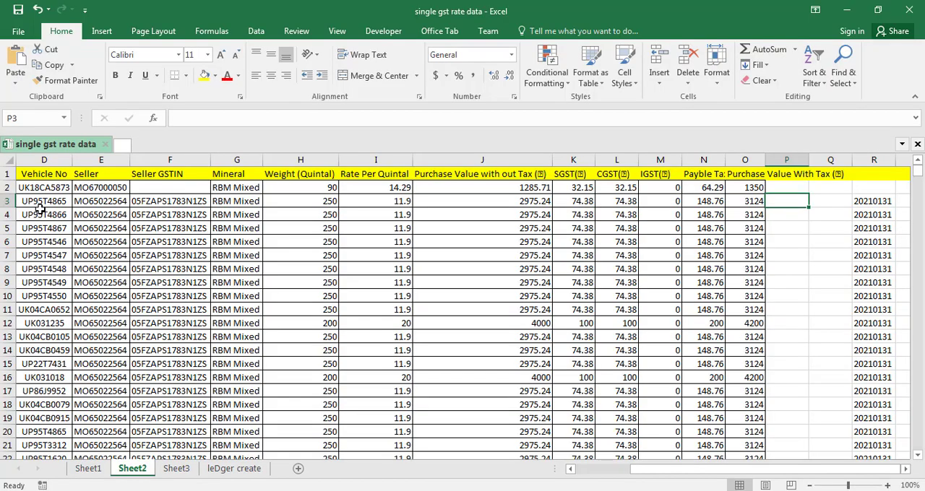
key("alt+Tab")
key("alt+Tab")
key("ctrl+Page_Up")
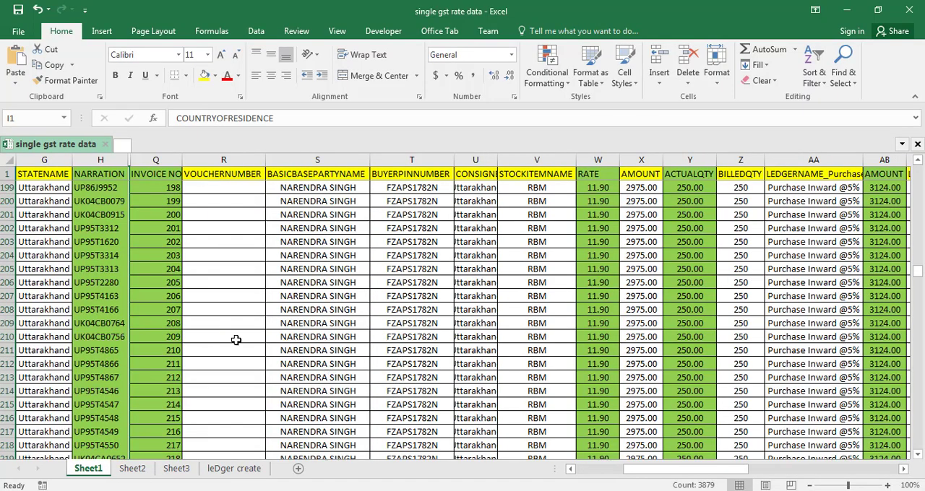
left_click(168, 349)
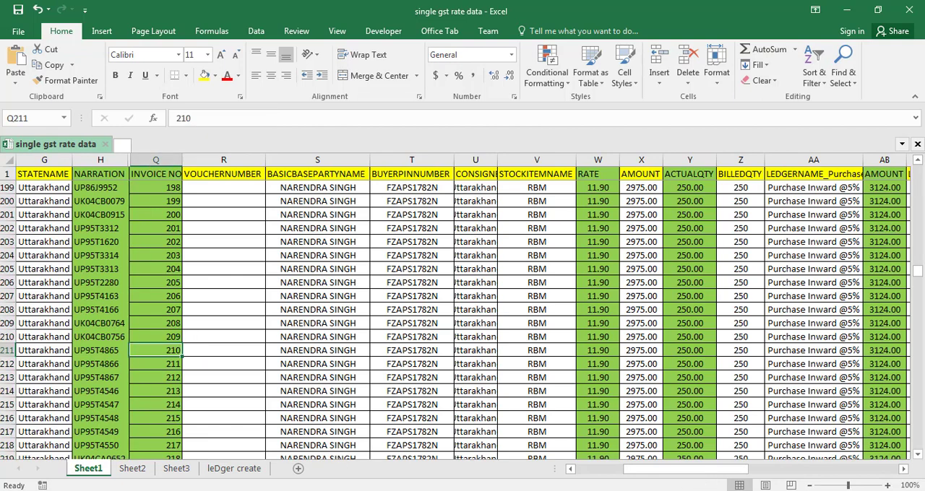
- Compare purchase voucher 438 with the invoice 202 row and its narration in Sheet1, and close the voucher without saving
key("alt+Tab")
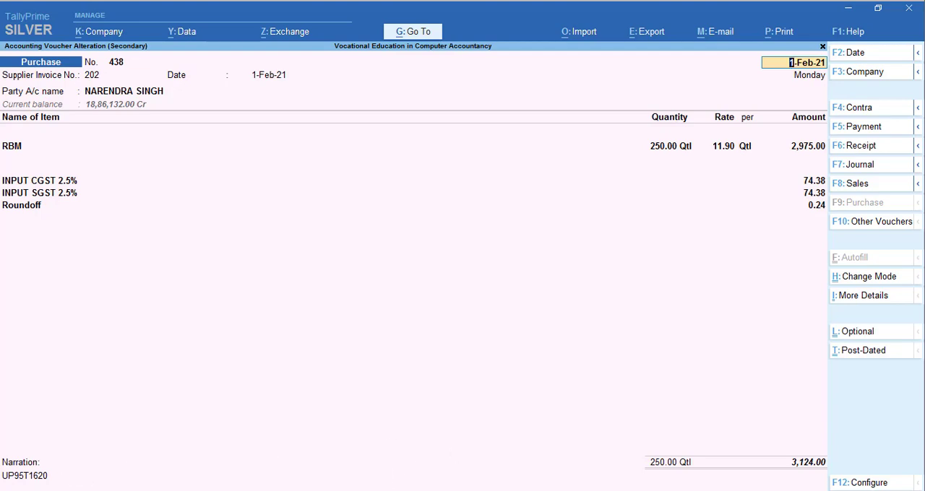
key("alt+Tab")
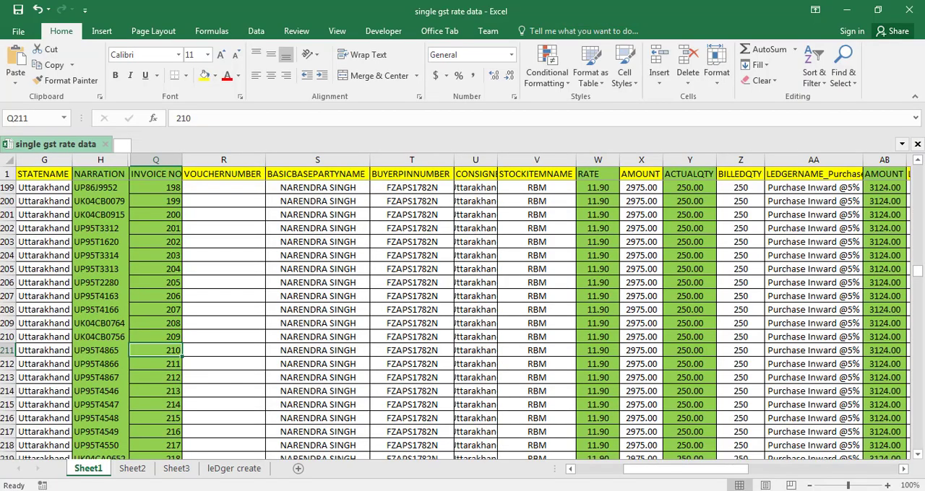
key("alt+Tab")
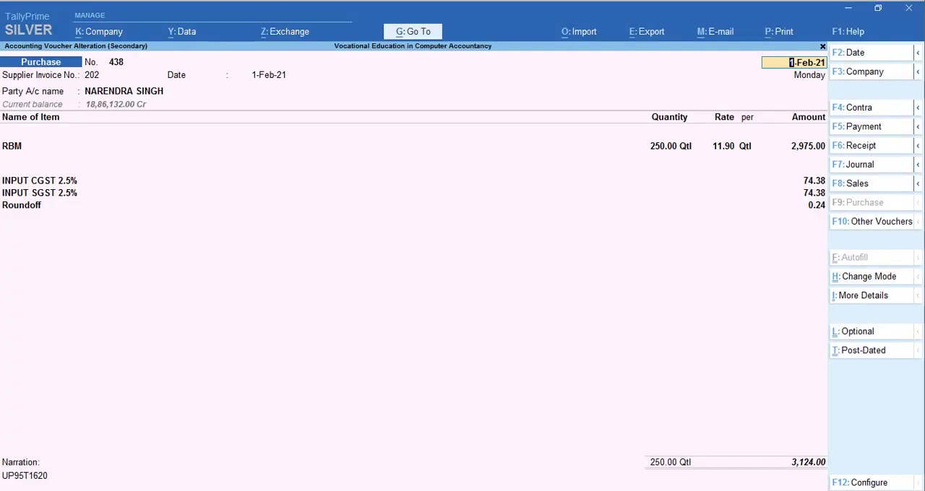
key("alt+Tab")
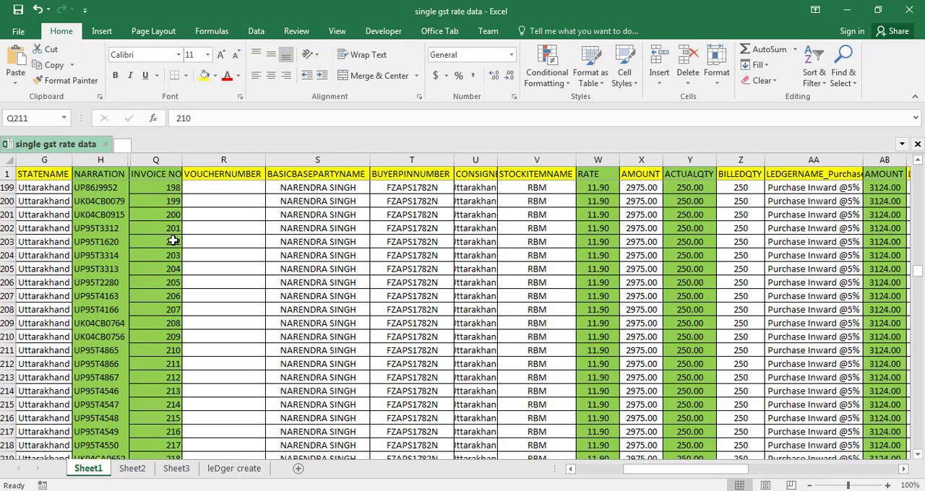
left_click(168, 248)
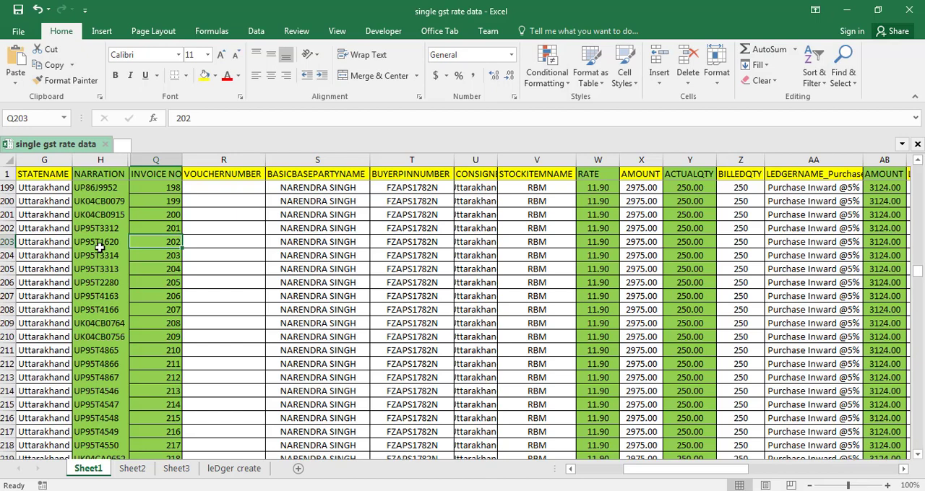
left_click(100, 248)
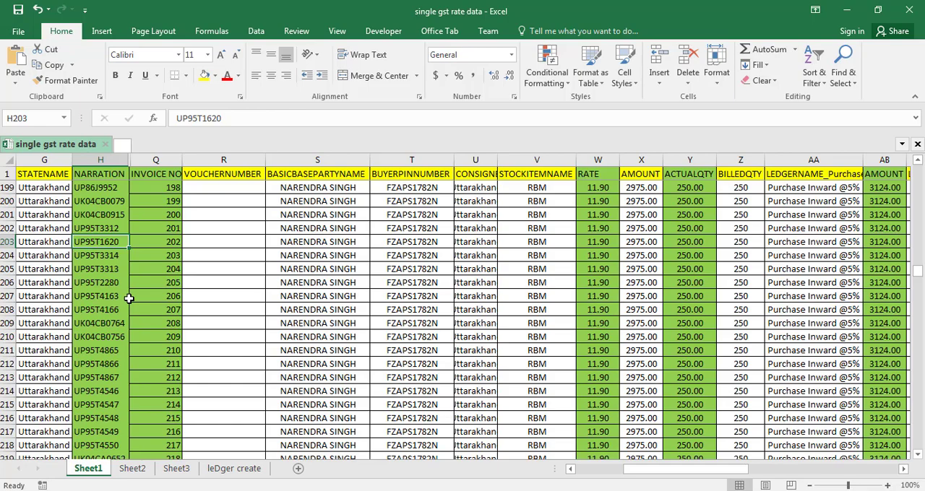
key("alt+Tab")
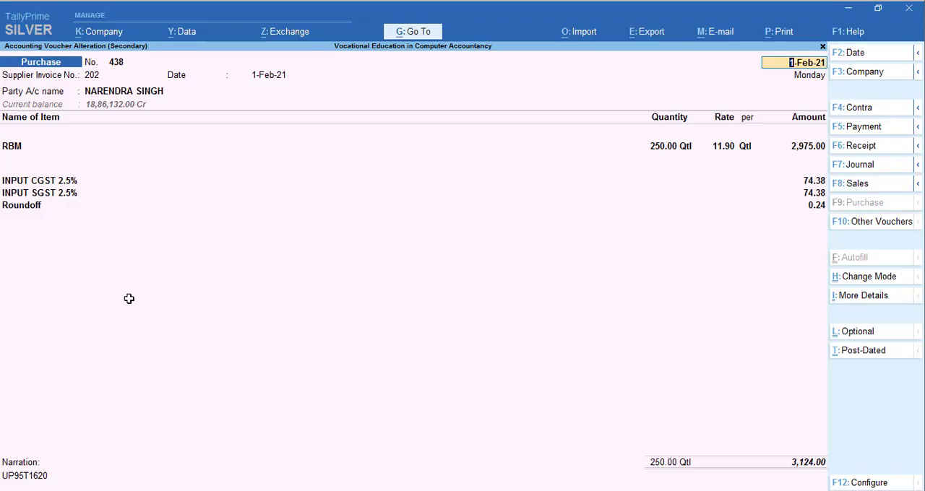
key("Escape")
key("y")
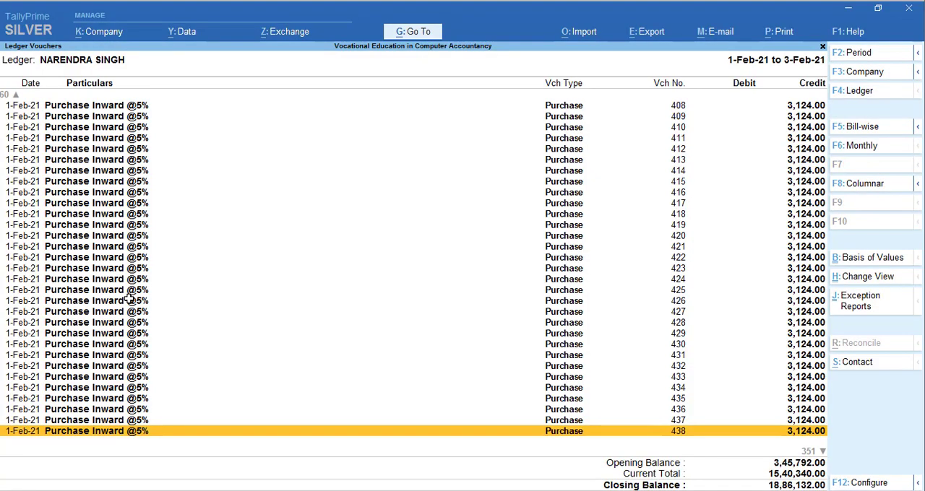
- Open purchase voucher 531 dated 2-Feb-21 from the party's ledger vouchers
key("Down")
key("Down")
key("Down")
key("Down")
key("Down")
key("Down")
key("Down")
key("Down")
key("Down")
key("Down")
key("Down")
key("Down")
key("Down")
key("Down")
key("Down")
key("Down")
key("Down")
key("Down")
key("Down")
key("Down")
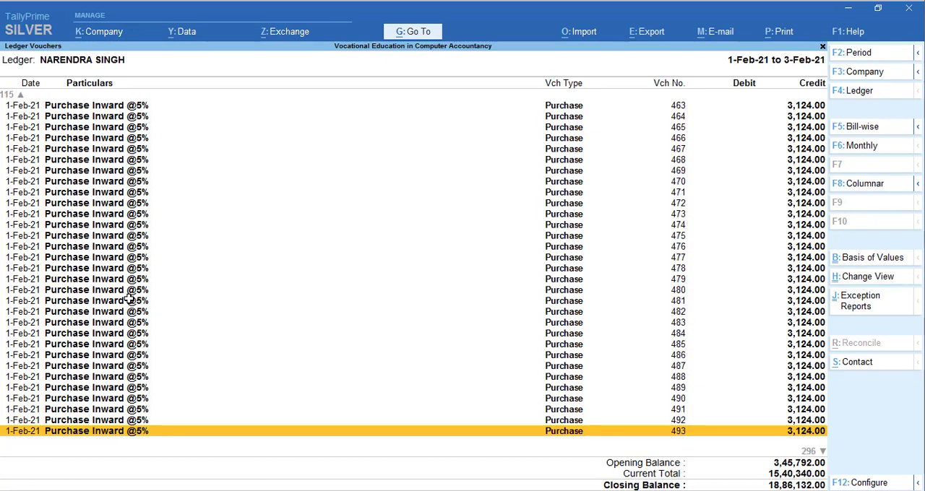
key("Down")
key("Down")
key("Down")
key("Down")
key("Down")
key("Down")
key("Down")
key("Down")
key("Down")
key("Down")
key("Down")
key("Down")
key("Down")
key("Down")
key("Down")
key("Down")
key("Down")
key("Down")
key("Down")
key("Down")
key("Return")
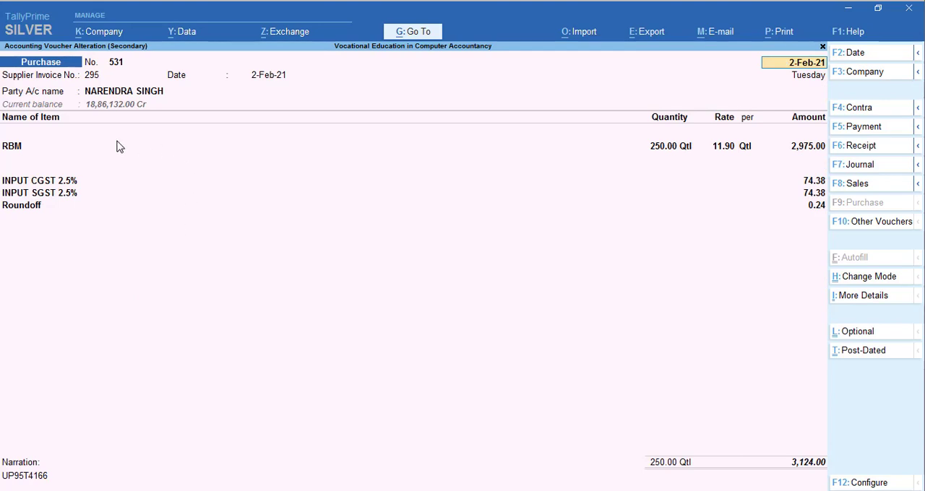
- Find invoice 295 in the INVOICE NO column of Excel's Sheet1 and select its narration cell
key("alt+Tab")
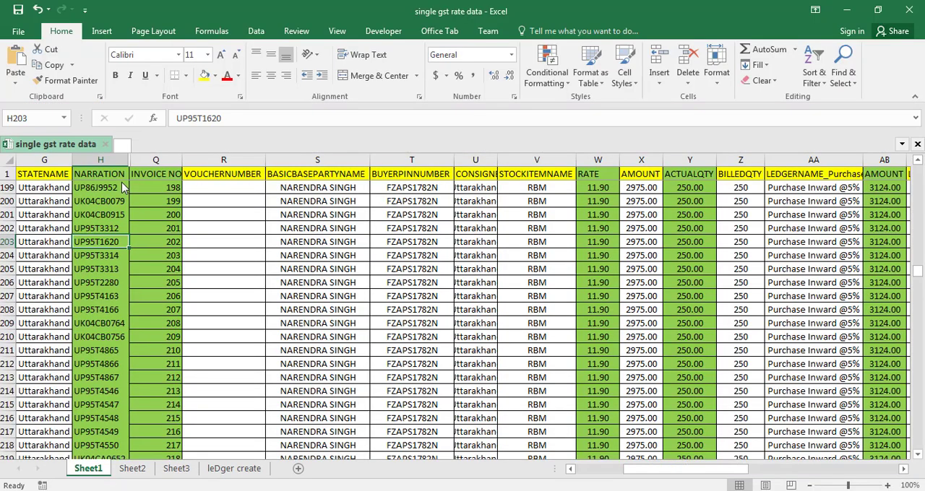
key("Right")
key("Down")
key("Down")
key("Down")
key("Down")
key("Down")
key("Down")
key("Down")
key("Down")
key("Down")
key("Down")
key("Down")
key("Down")
key("Down")
key("Down")
key("Down")
key("Down")
key("Down")
key("Down")
key("Down")
key("Down")
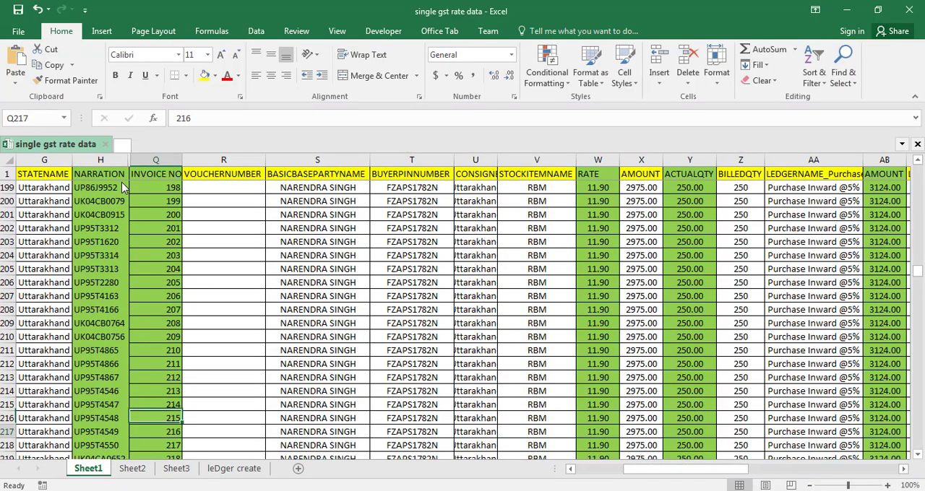
key("Down")
key("Down")
key("Down")
key("Down")
key("Down")
key("Down")
key("Down")
key("Down")
key("Down")
key("Down")
key("Down")
key("Down")
key("Down")
key("Down")
key("Down")
key("Down")
key("Down")
key("Down")
key("Down")
key("Down")
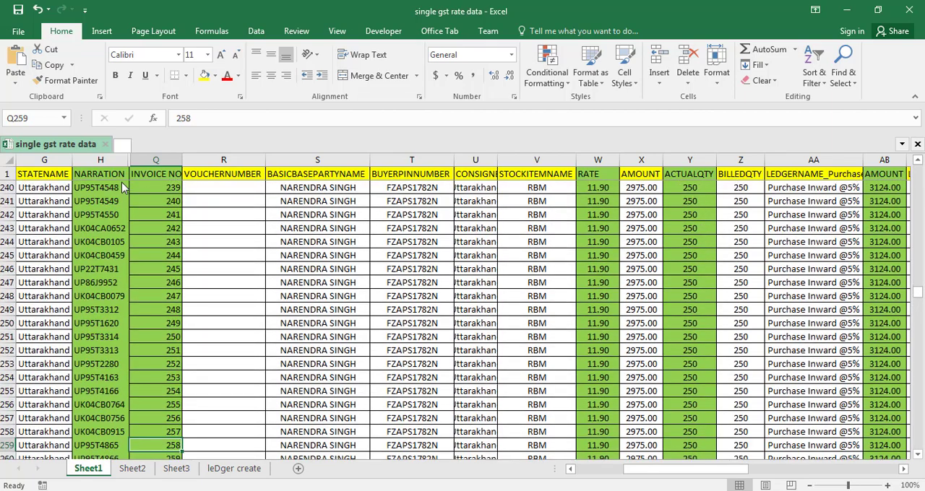
key("Down")
key("Down")
key("Down")
key("Down")
key("Down")
key("Down")
key("Down")
key("Down")
key("Down")
key("Down")
key("Down")
key("Down")
key("Down")
key("Down")
key("Down")
key("Down")
key("Down")
key("Down")
key("Down")
key("Down")
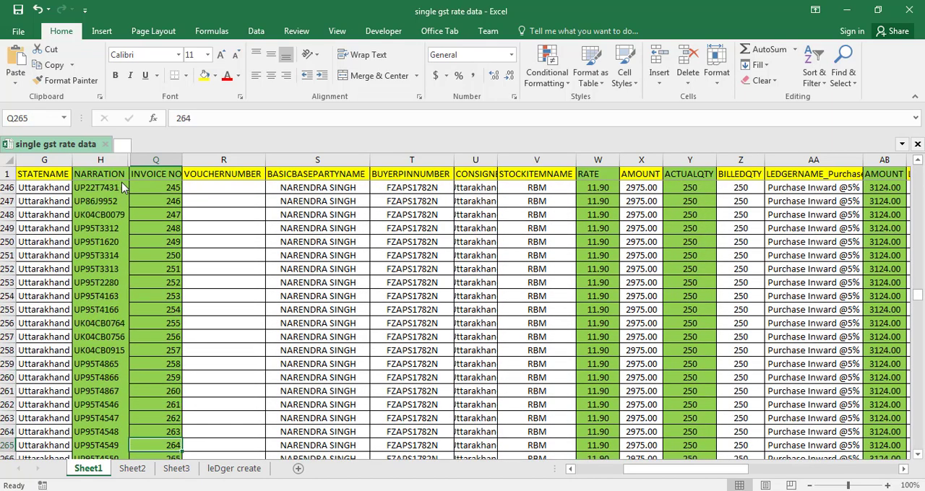
key("Down")
key("Down")
key("Down")
key("Down")
key("Down")
key("Down")
key("Down")
key("Down")
key("Down")
key("Down")
key("Down")
key("Down")
key("Down")
key("Down")
key("Down")
key("Down")
key("Down")
key("Down")
key("Down")
key("Down")
key("Up")
key("Up")
key("Up")
key("Up")
key("Up")
key("Up")
key("Up")
key("Up")
key("Up")
key("Up")
key("Up")
key("Up")
key("Up")
key("Up")
key("Up")
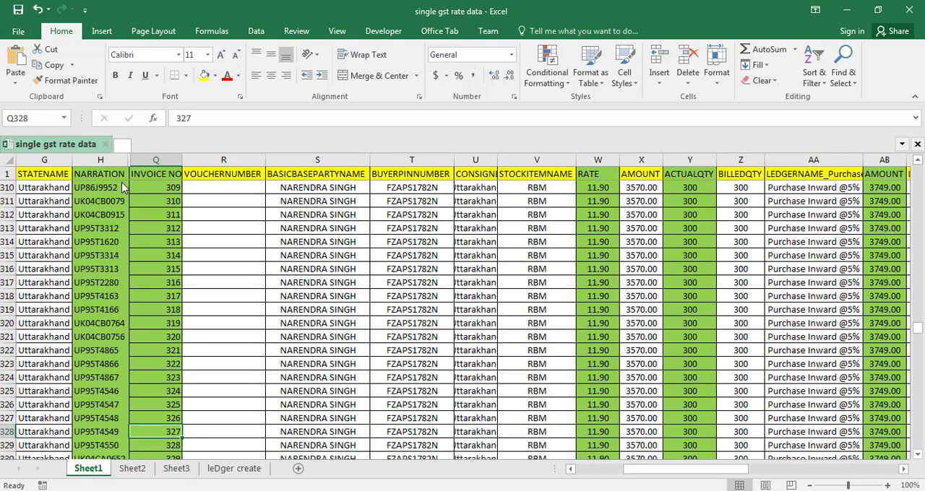
key("Up")
key("Up")
key("Up")
key("Up")
key("Up")
key("Up")
key("Up")
key("Up")
key("Up")
key("Up")
key("Up")
key("Up")
key("Up")
key("Up")
key("Up")
key("Up")
key("Up")
key("Up")
key("Up")
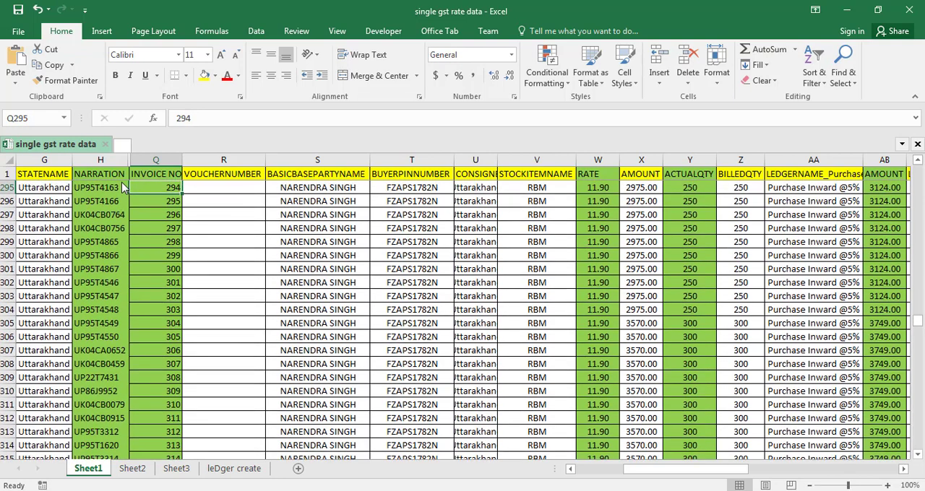
key("Down")
key("Left")
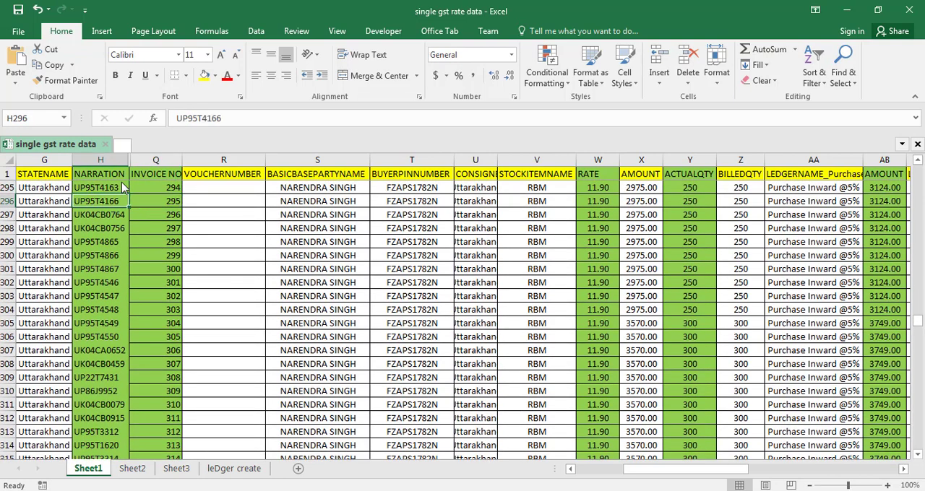
- Compare the narration and amounts of voucher 531 in TallyPrime with the invoice 295 row in Excel
key("alt+Tab")
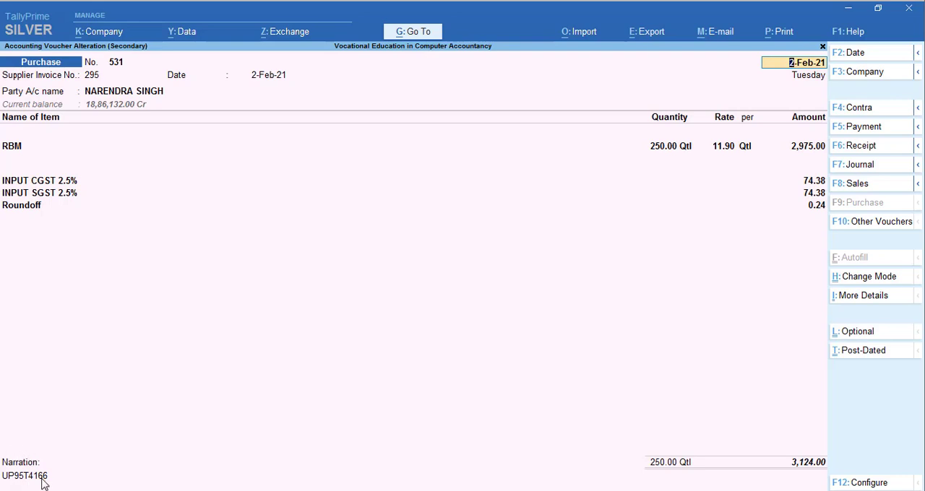
key("alt+Tab")
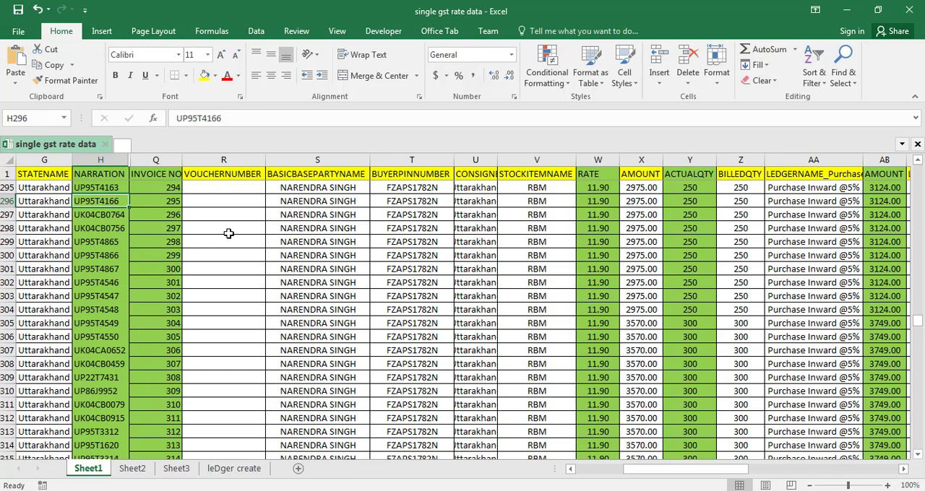
key("alt+Tab")
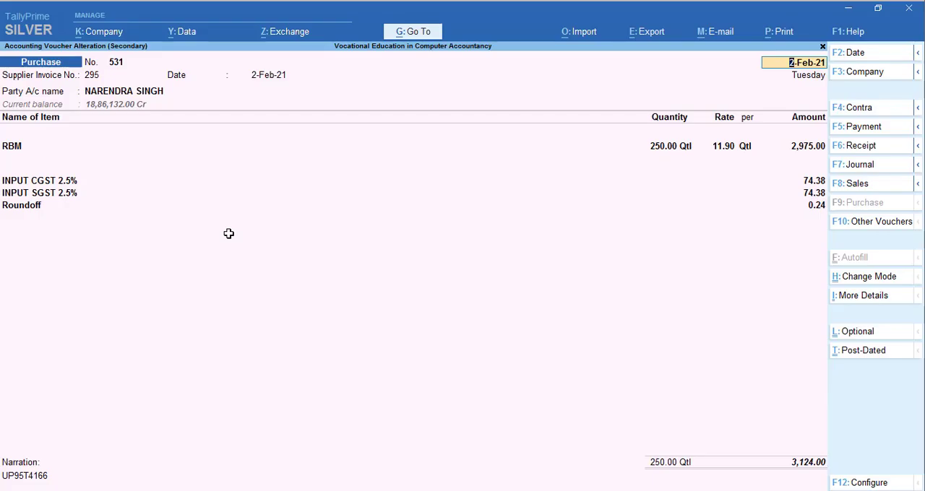